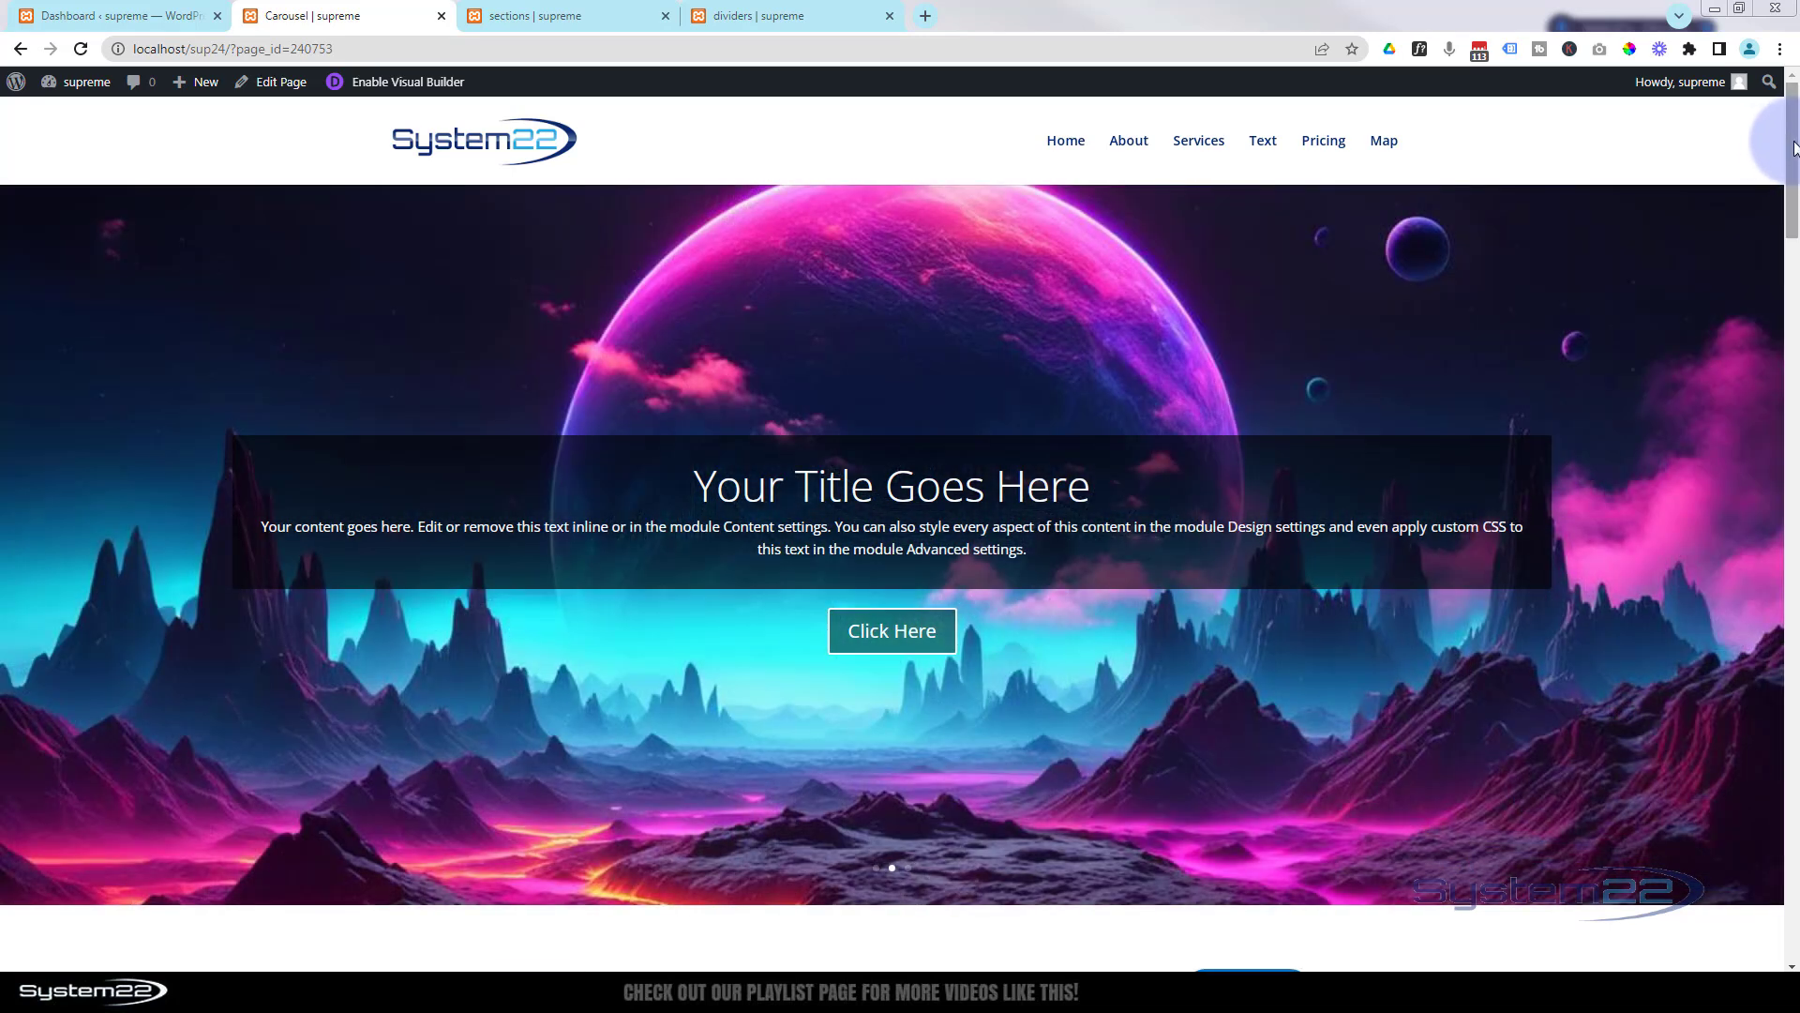
Scroll the Carousel page, then switch to the finished 'sections | supreme' example page
{"action": "left_click_drag", "start_coordinate": [1794, 147], "coordinate": [1792, 579]}
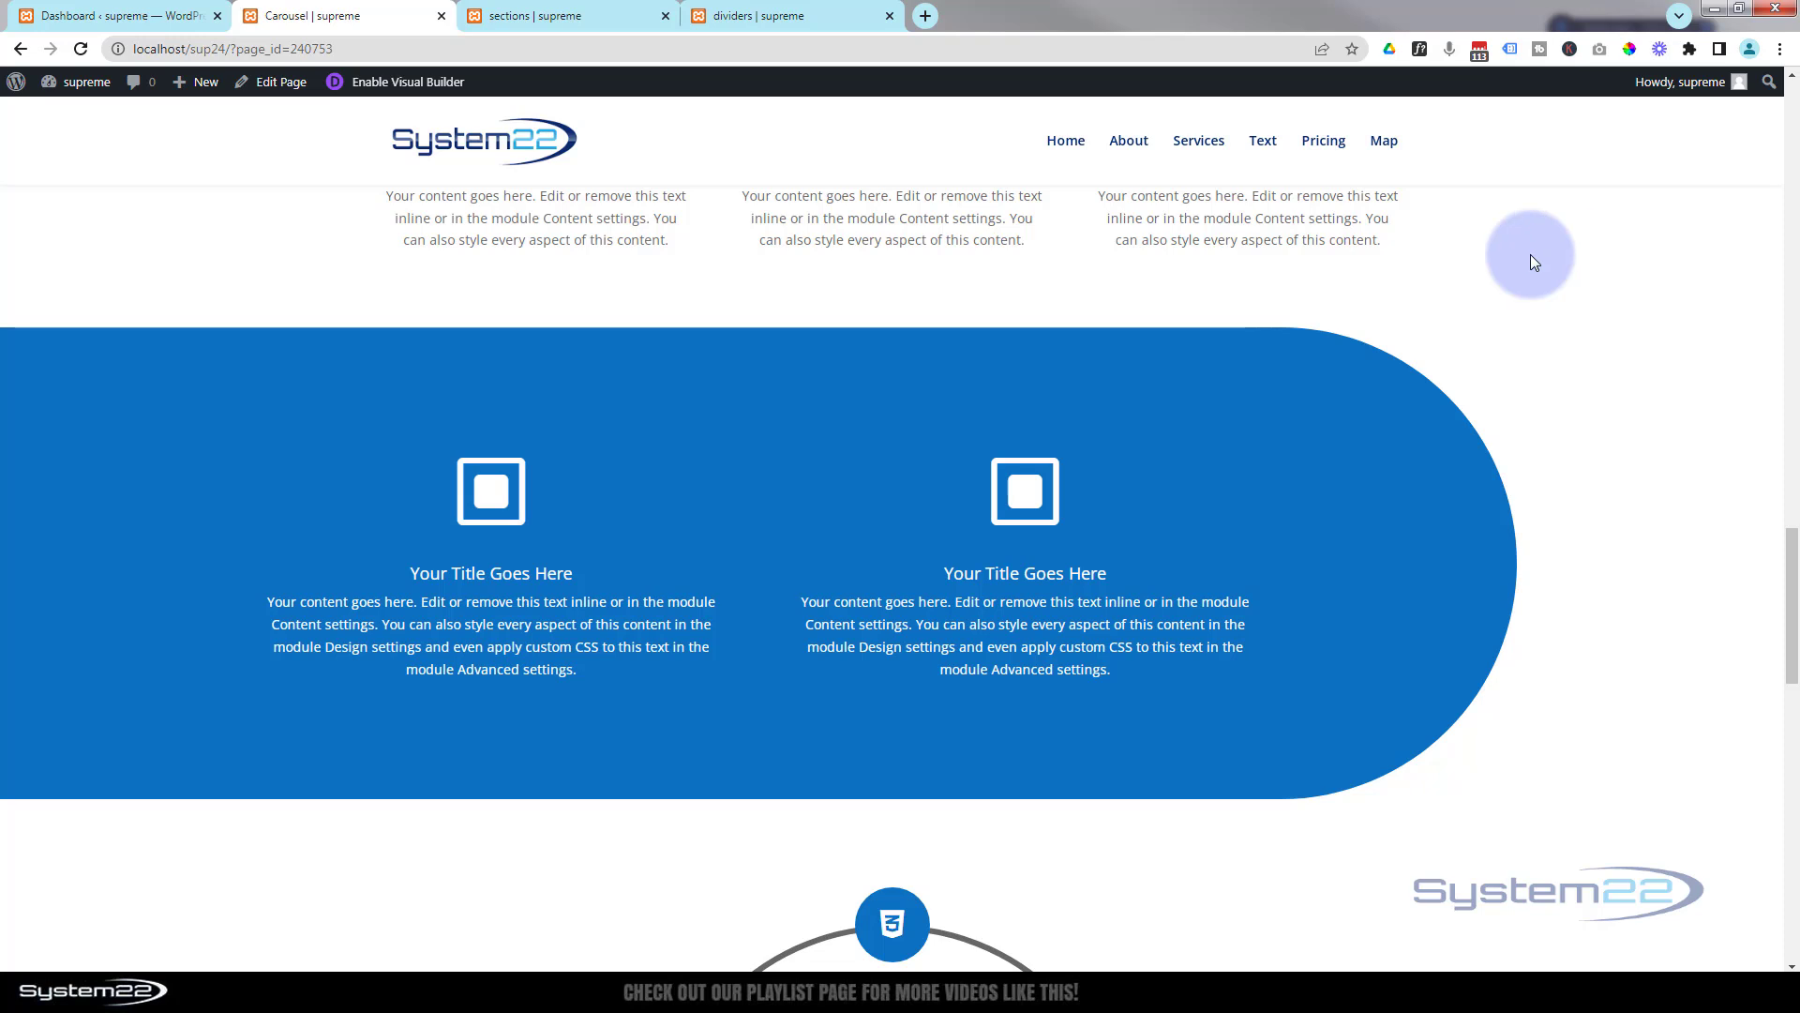
{"action": "left_click", "coordinate": [555, 15]}
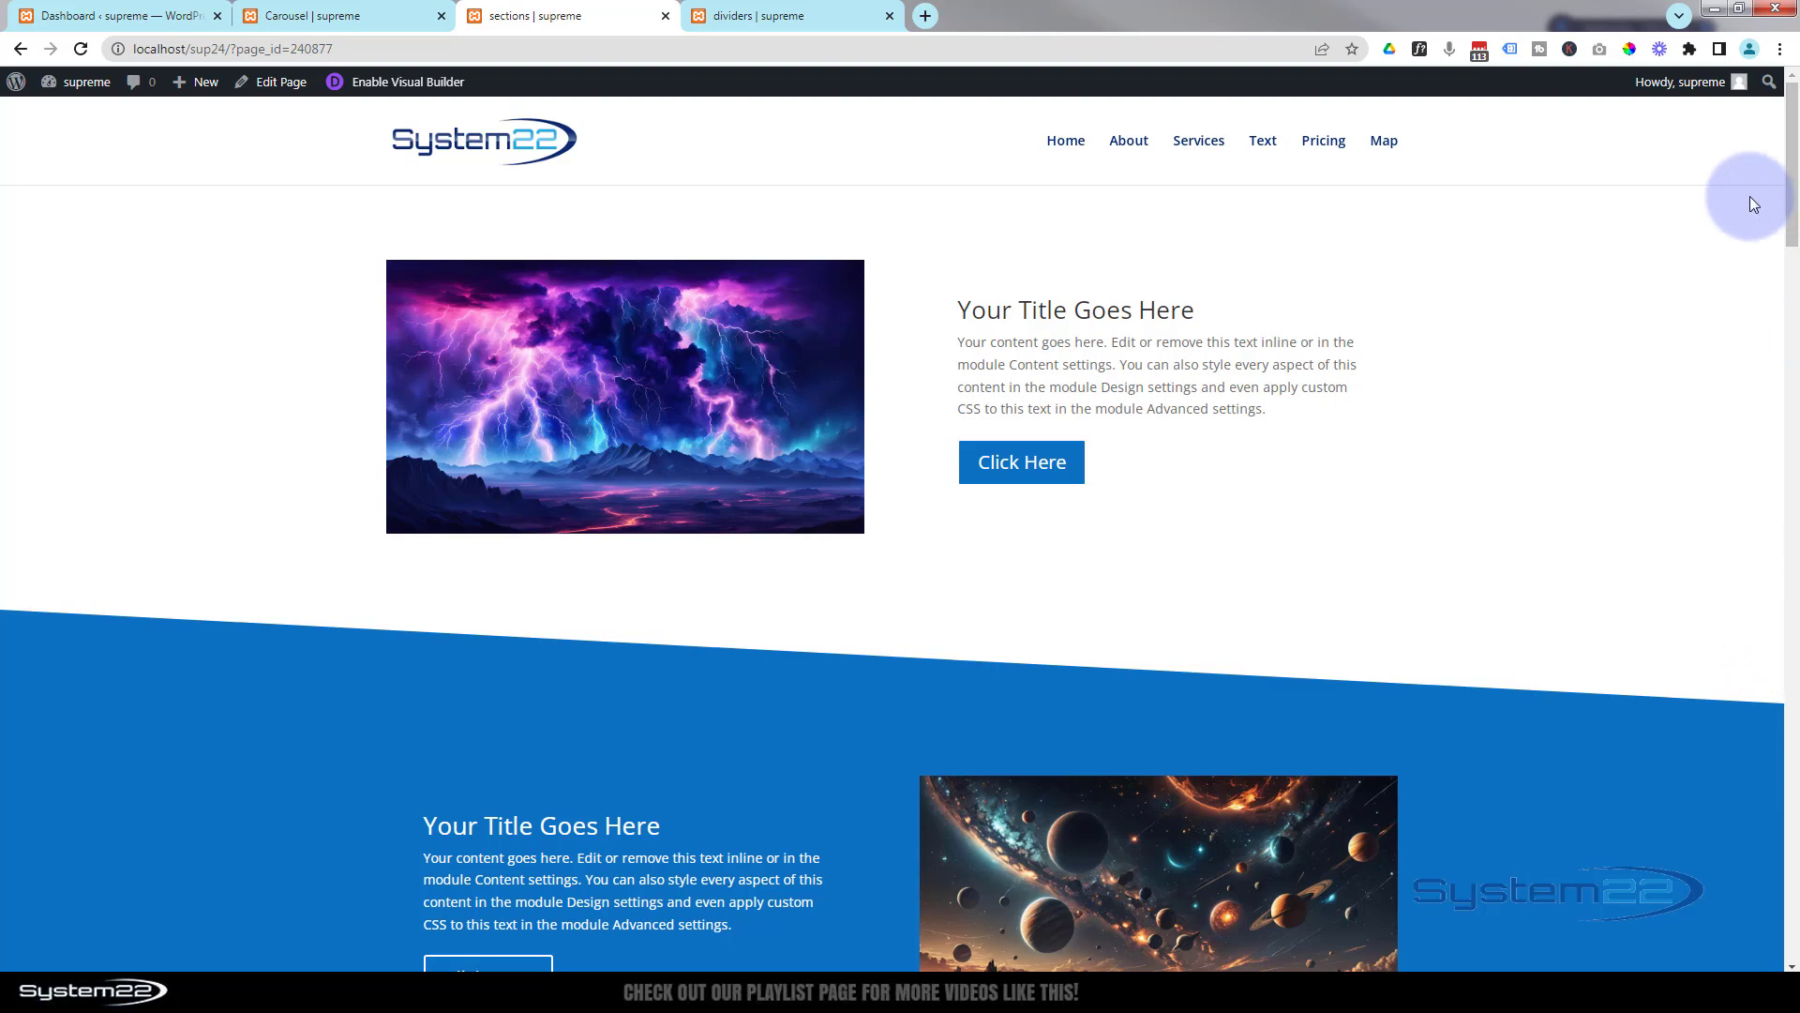
Preview the hover-growing wave dividers on the sections page, then switch to 'dividers | supreme'
{"action": "scroll", "coordinate": [1350, 682], "scroll_direction": "down", "scroll_amount": 6}
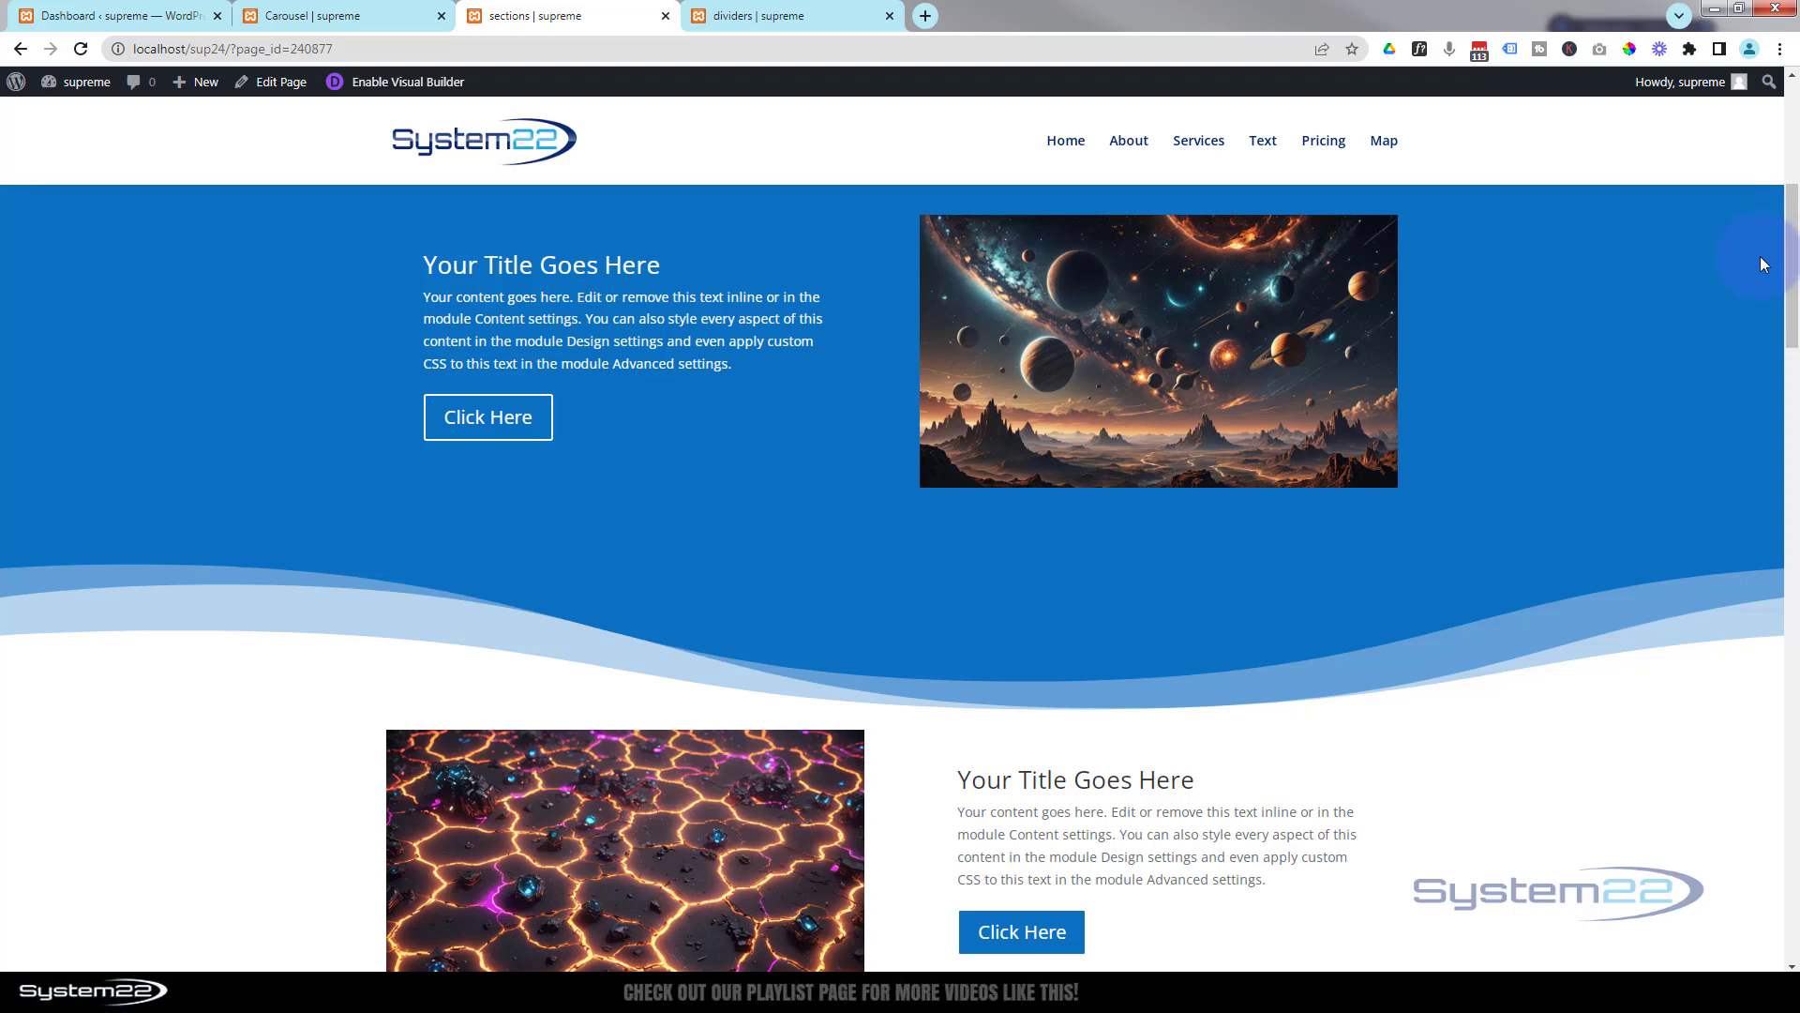
{"action": "scroll", "coordinate": [1791, 281], "scroll_direction": "down", "scroll_amount": 4}
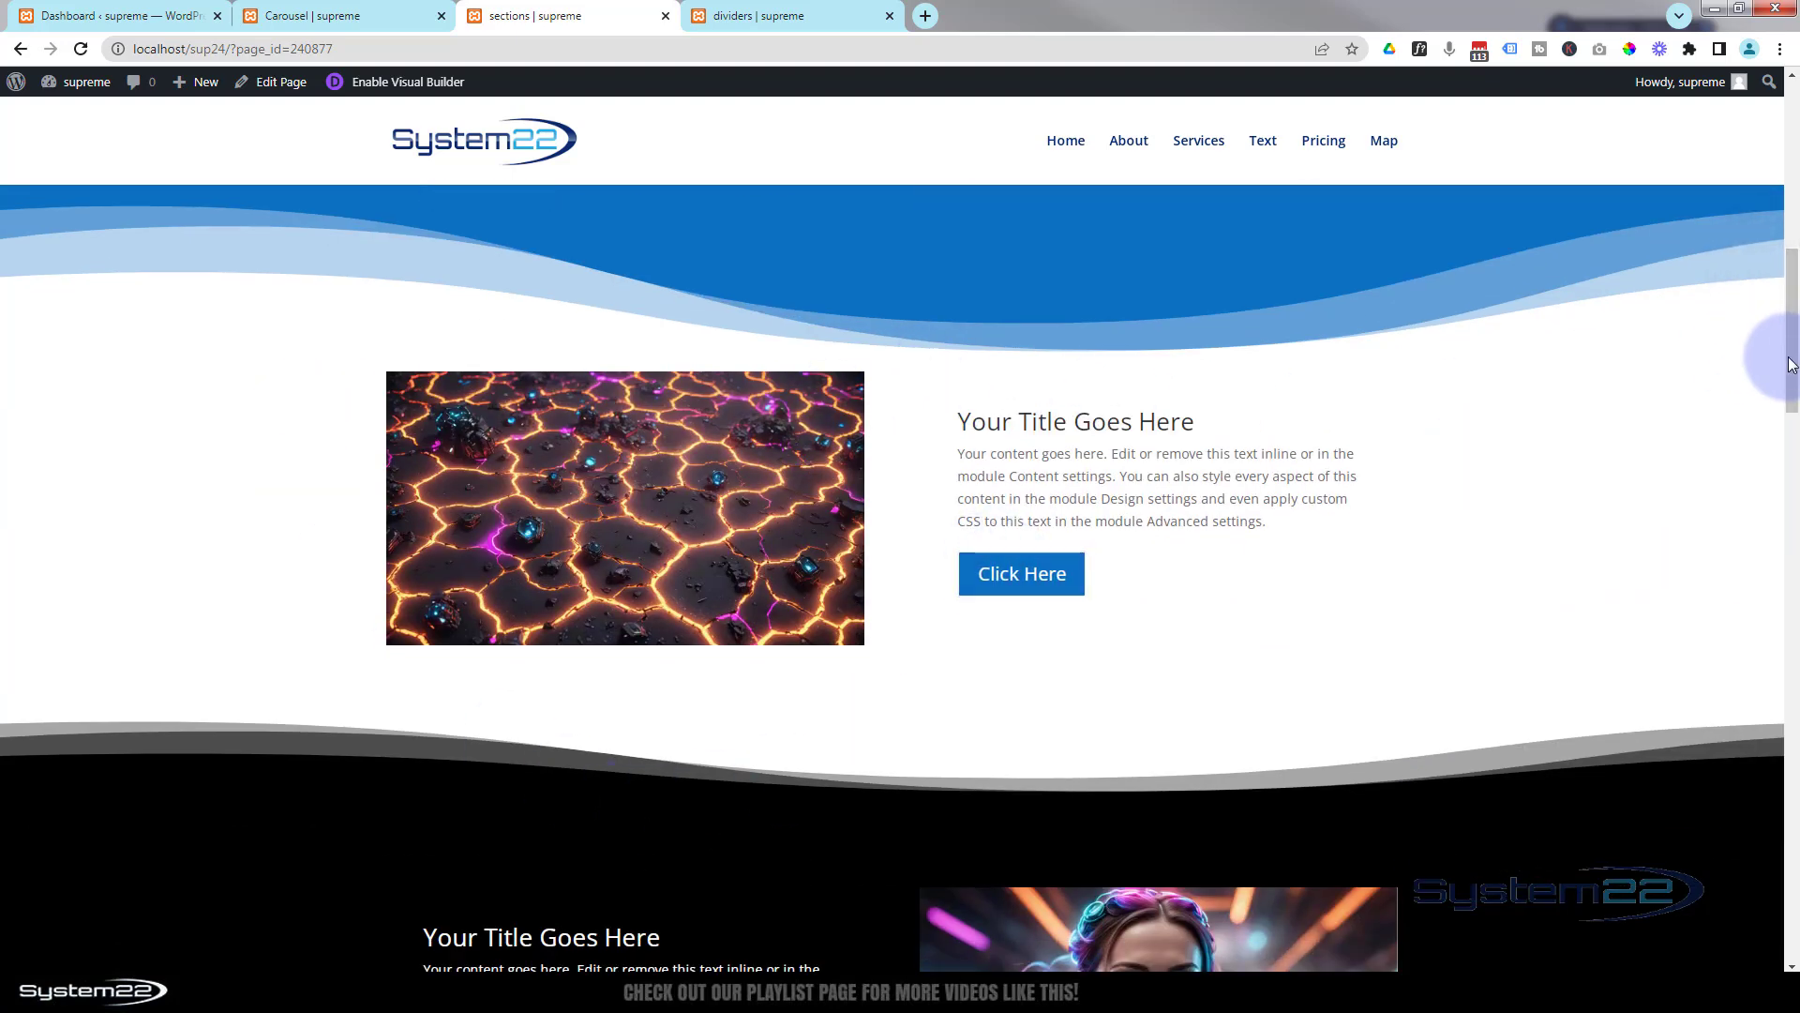
{"action": "left_click_drag", "start_coordinate": [1790, 377], "coordinate": [1789, 717]}
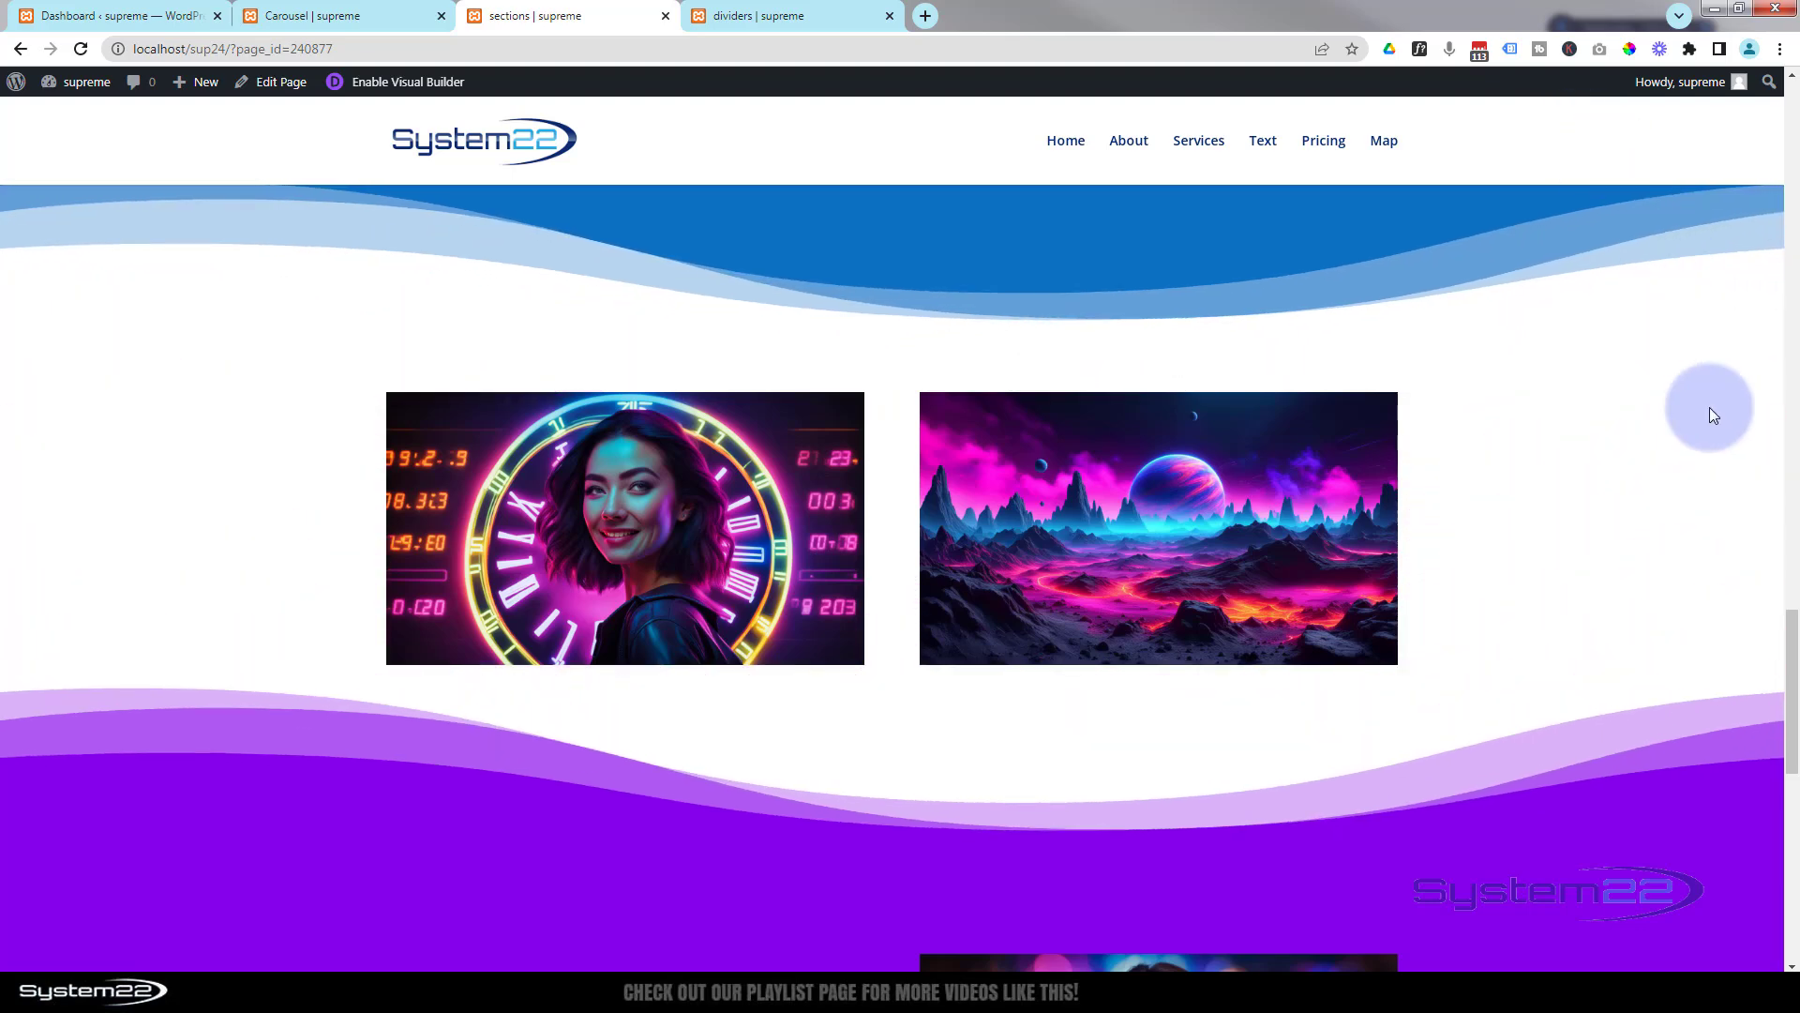
{"action": "left_click_drag", "start_coordinate": [1791, 657], "coordinate": [1796, 862]}
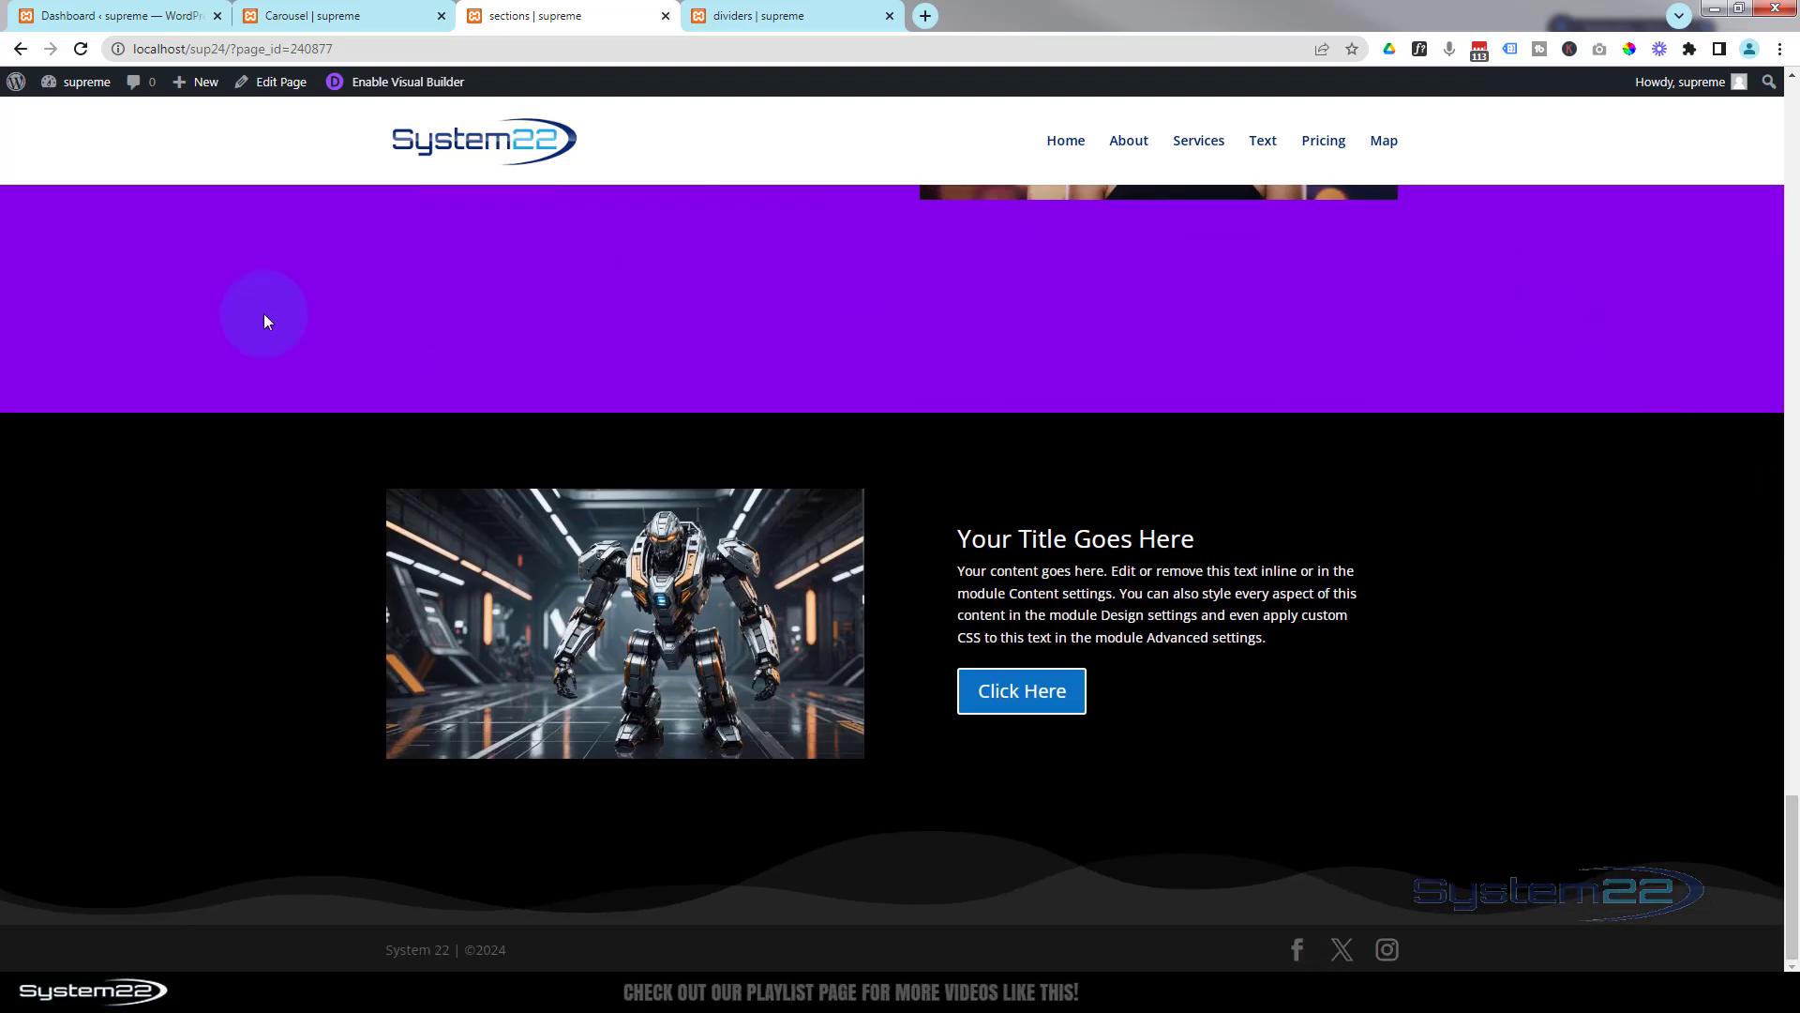
{"action": "mouse_move", "coordinate": [169, 606]}
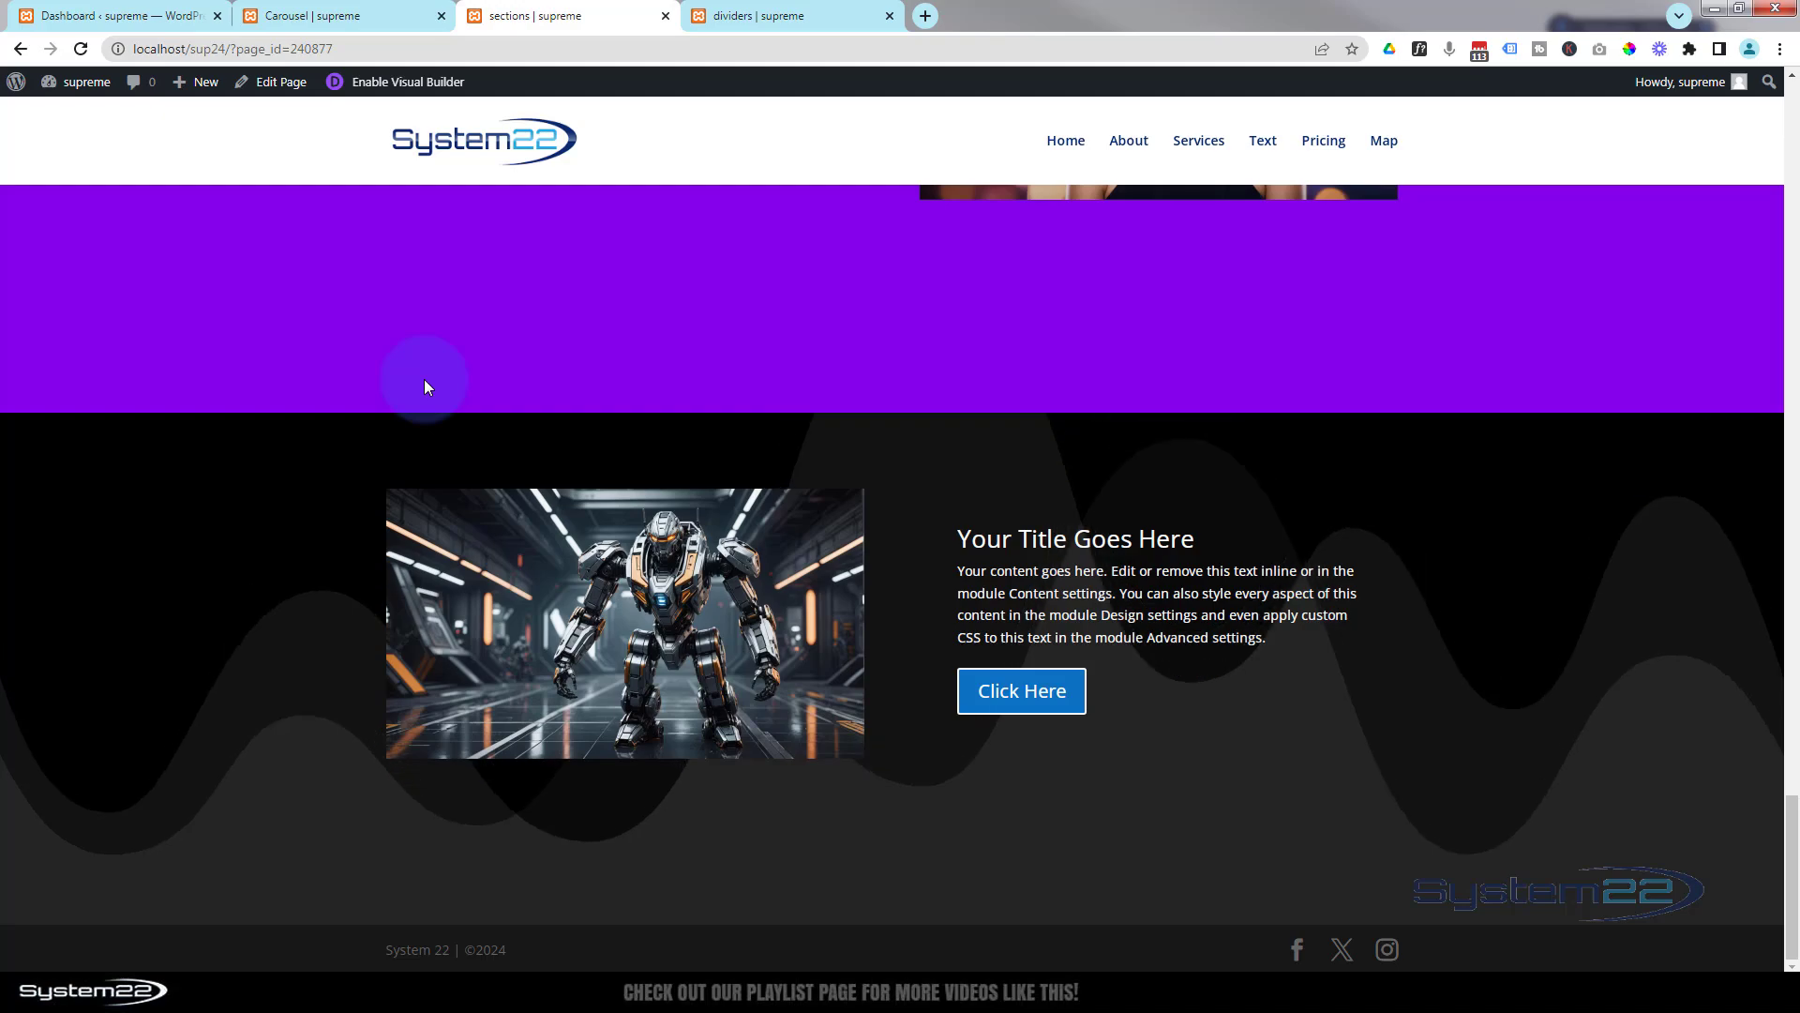
{"action": "left_click_drag", "start_coordinate": [1791, 849], "coordinate": [1765, 101]}
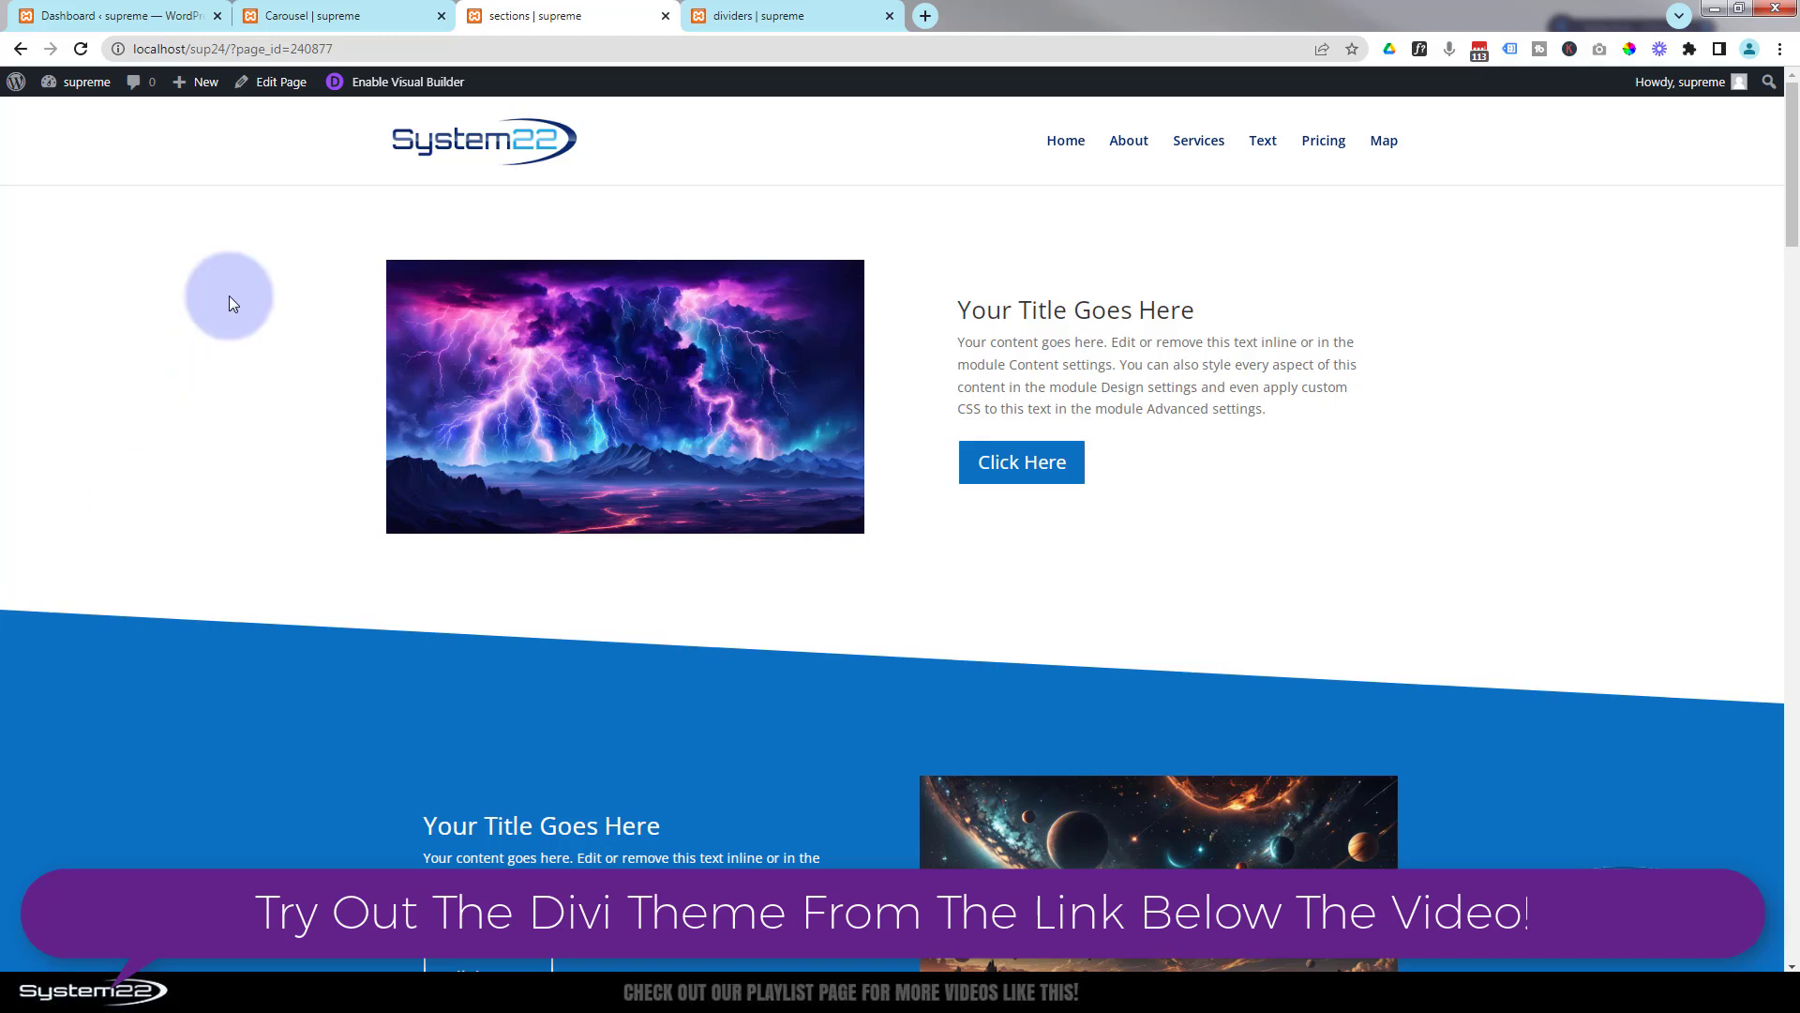
{"action": "left_click", "coordinate": [799, 17]}
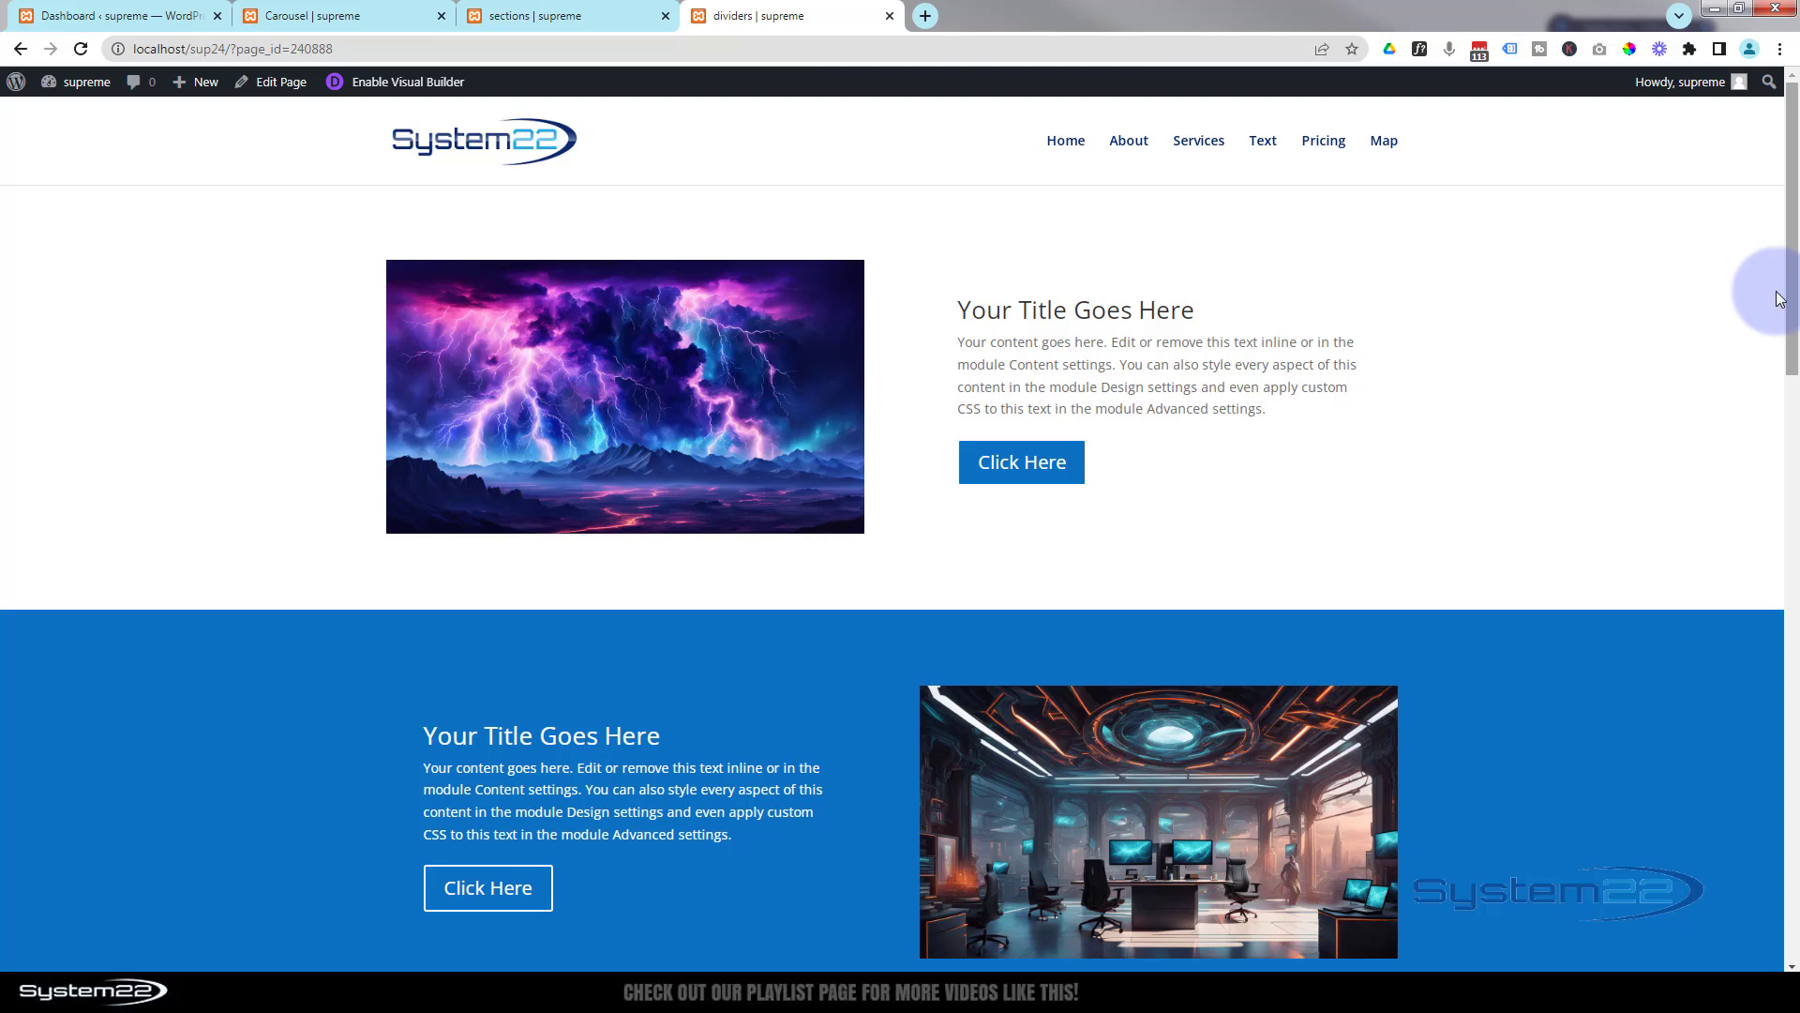
Scroll through the dividers page and enable the Visual Builder on it
{"action": "scroll", "coordinate": [1770, 293], "scroll_direction": "down", "scroll_amount": 5}
{"action": "scroll", "coordinate": [1775, 305], "scroll_direction": "down", "scroll_amount": 3}
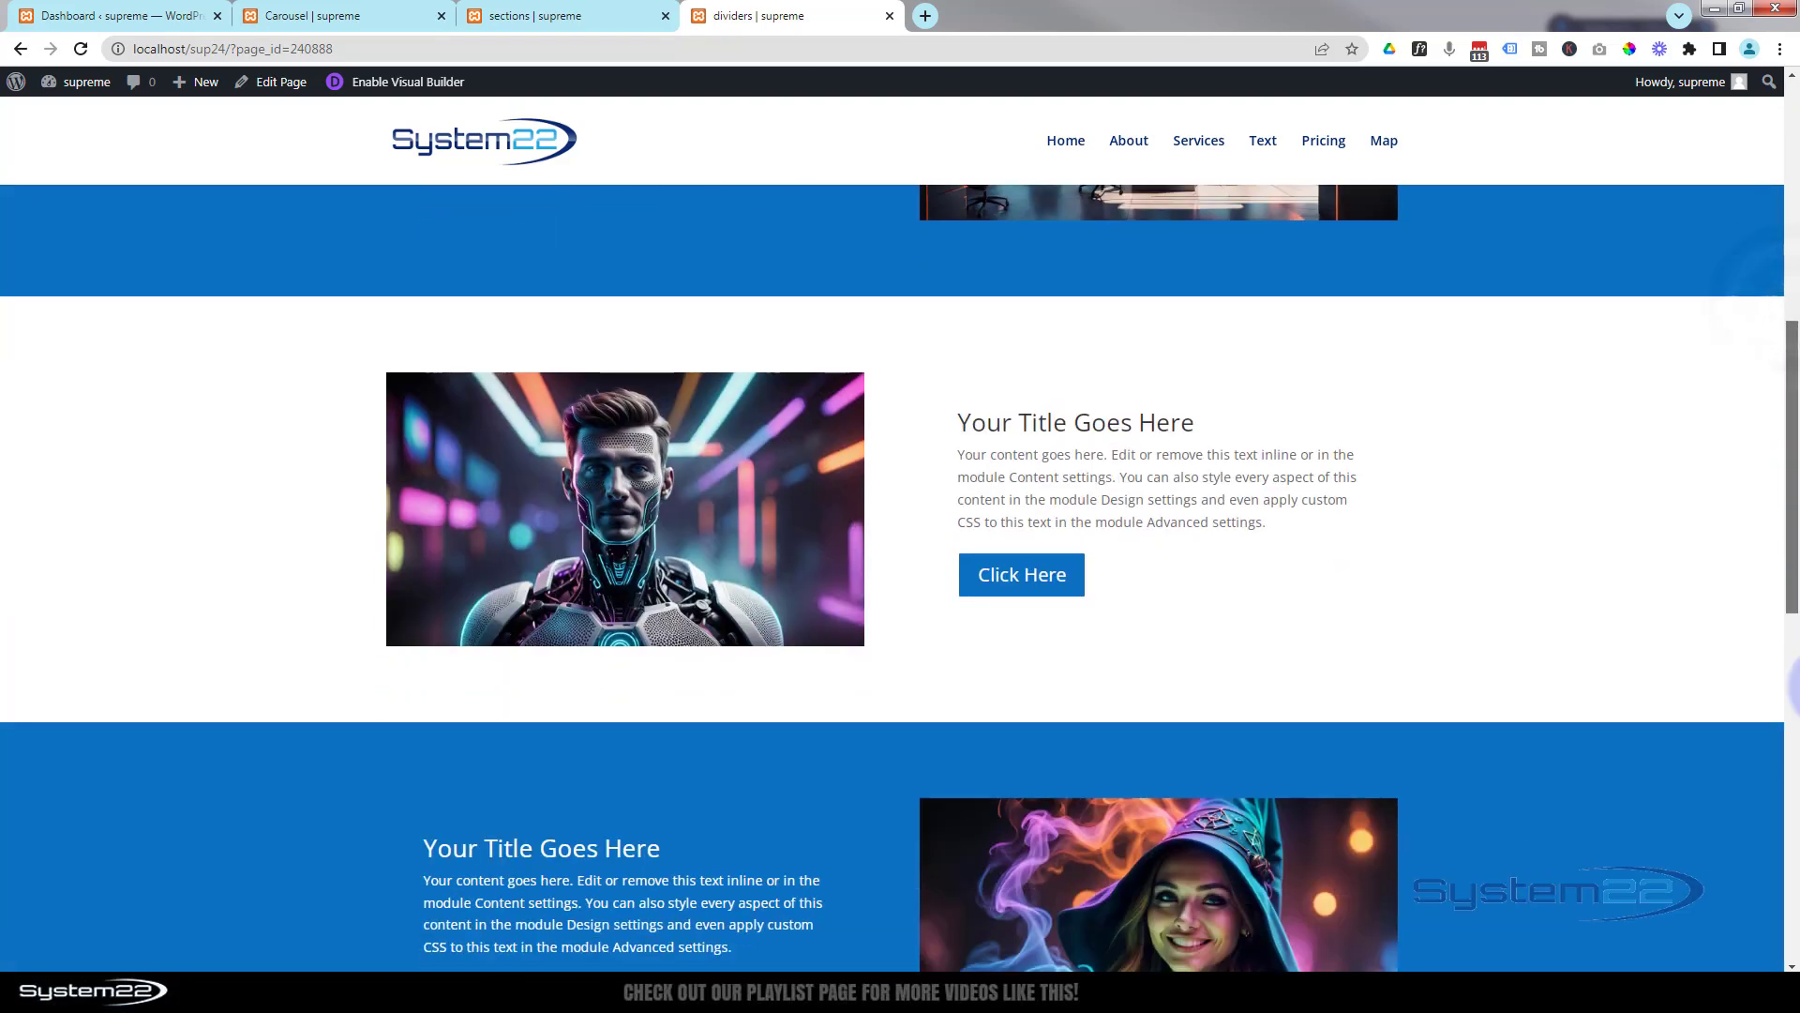
{"action": "left_click_drag", "start_coordinate": [1769, 313], "coordinate": [1752, 58]}
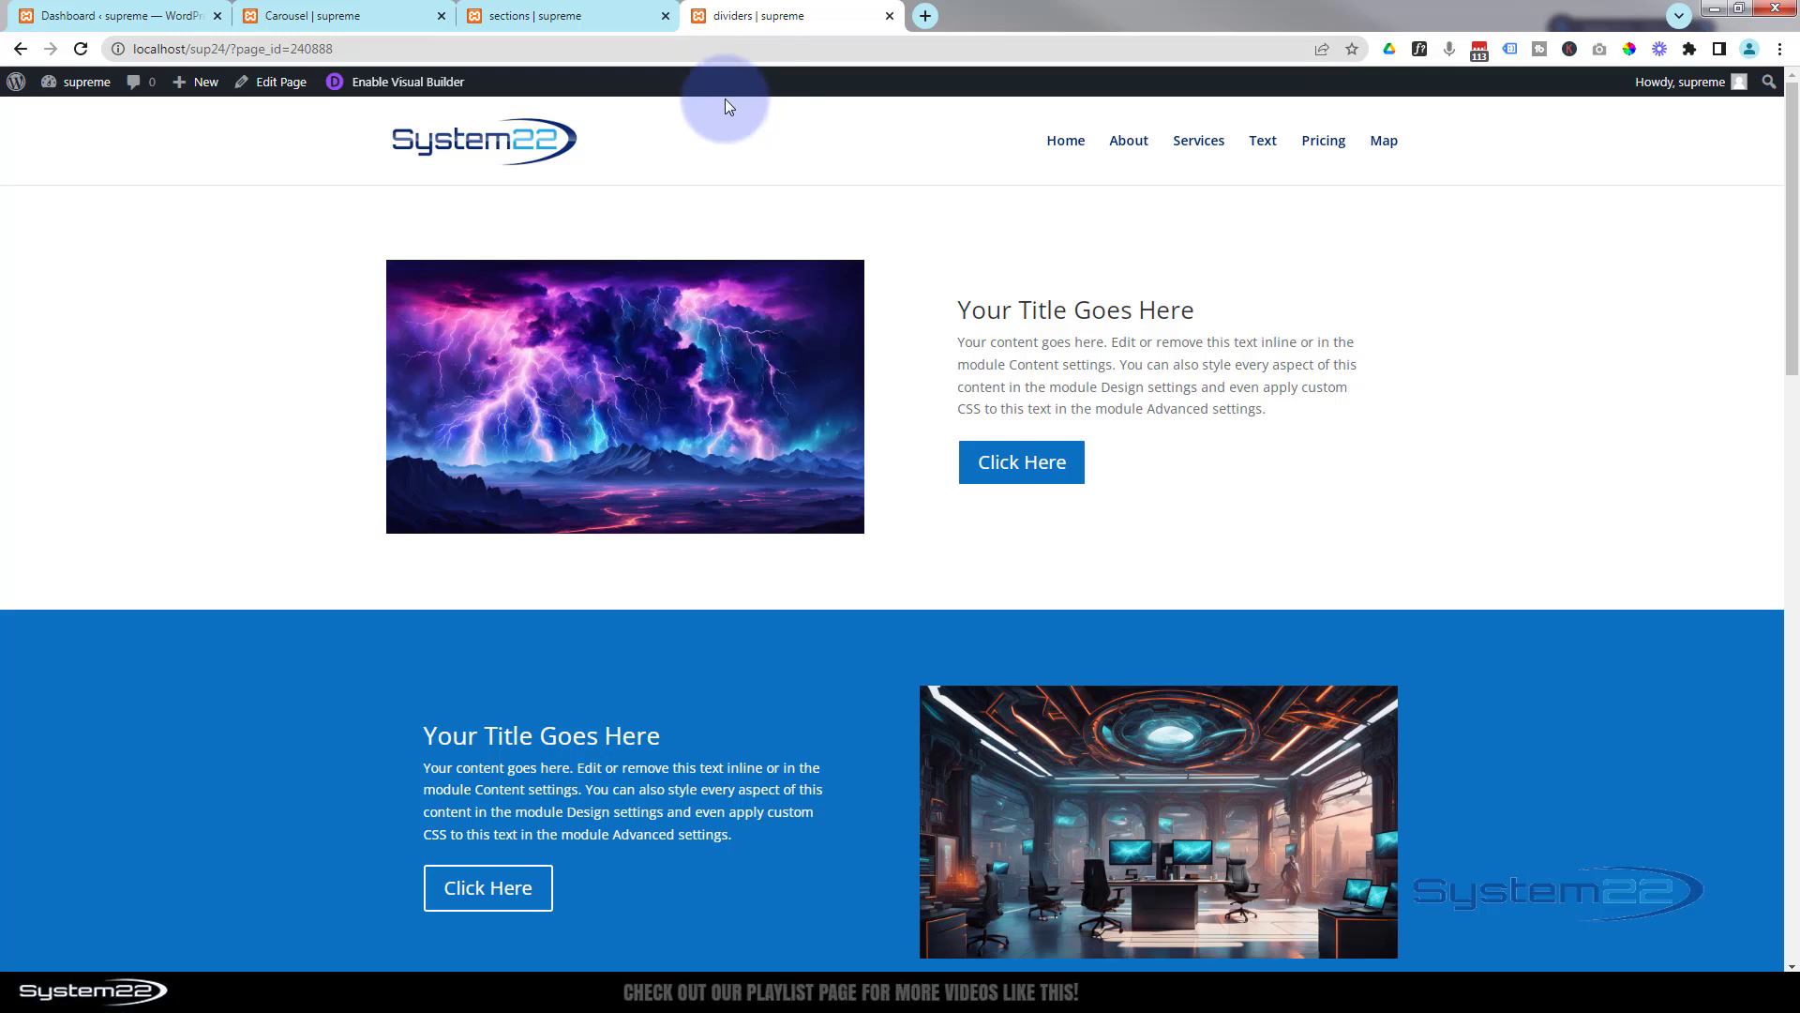
{"action": "left_click", "coordinate": [396, 91]}
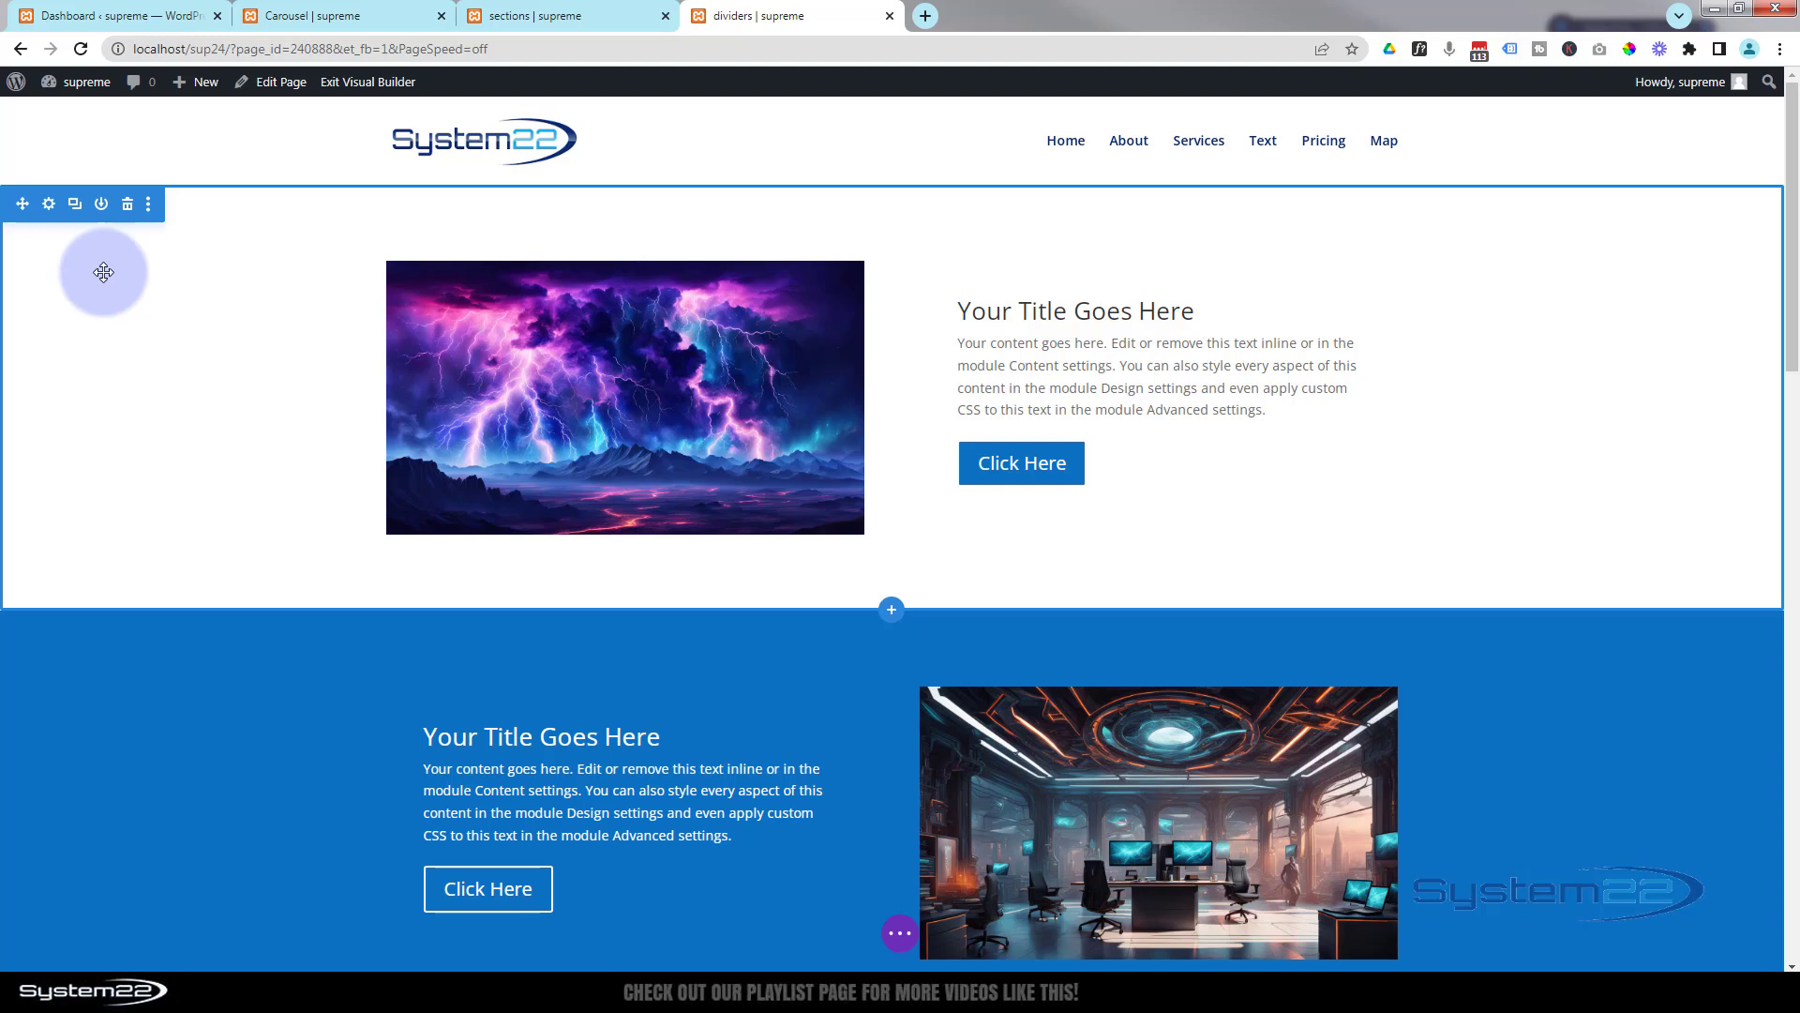
Open the lightning section's Design > Dividers settings on the Bottom divider tab
{"action": "left_click", "coordinate": [47, 206]}
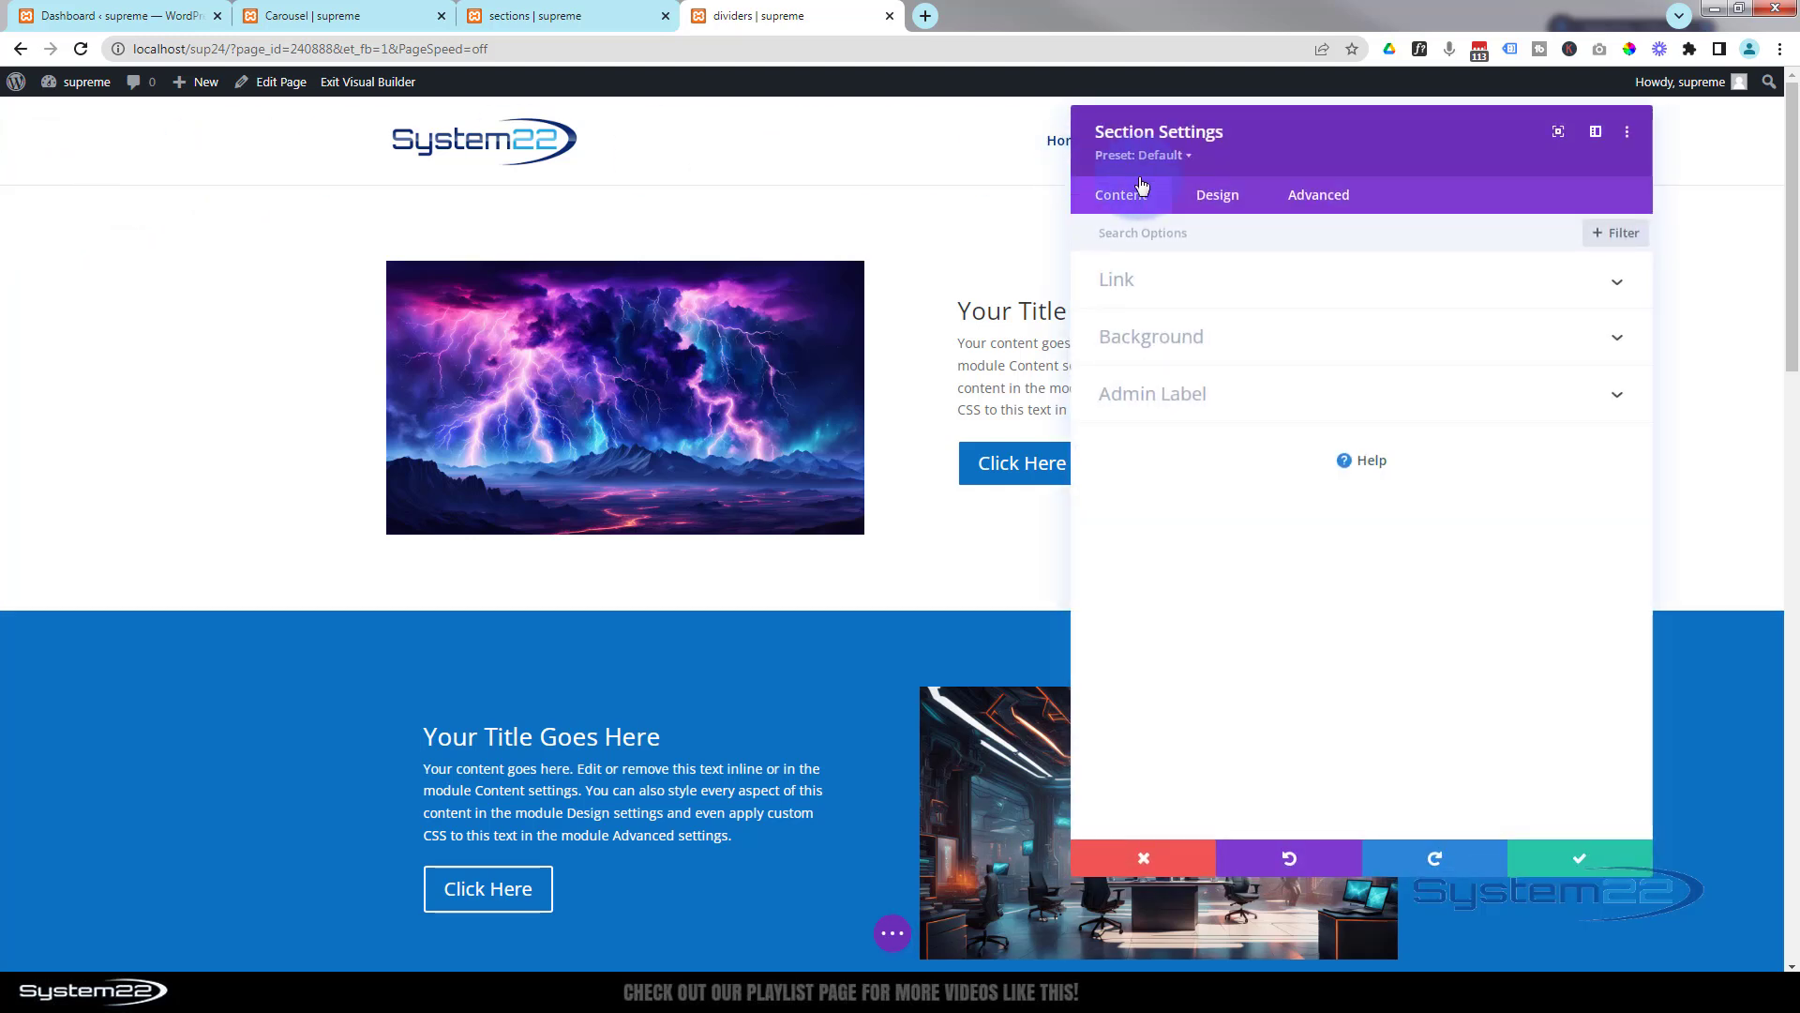
{"action": "left_click", "coordinate": [1219, 194]}
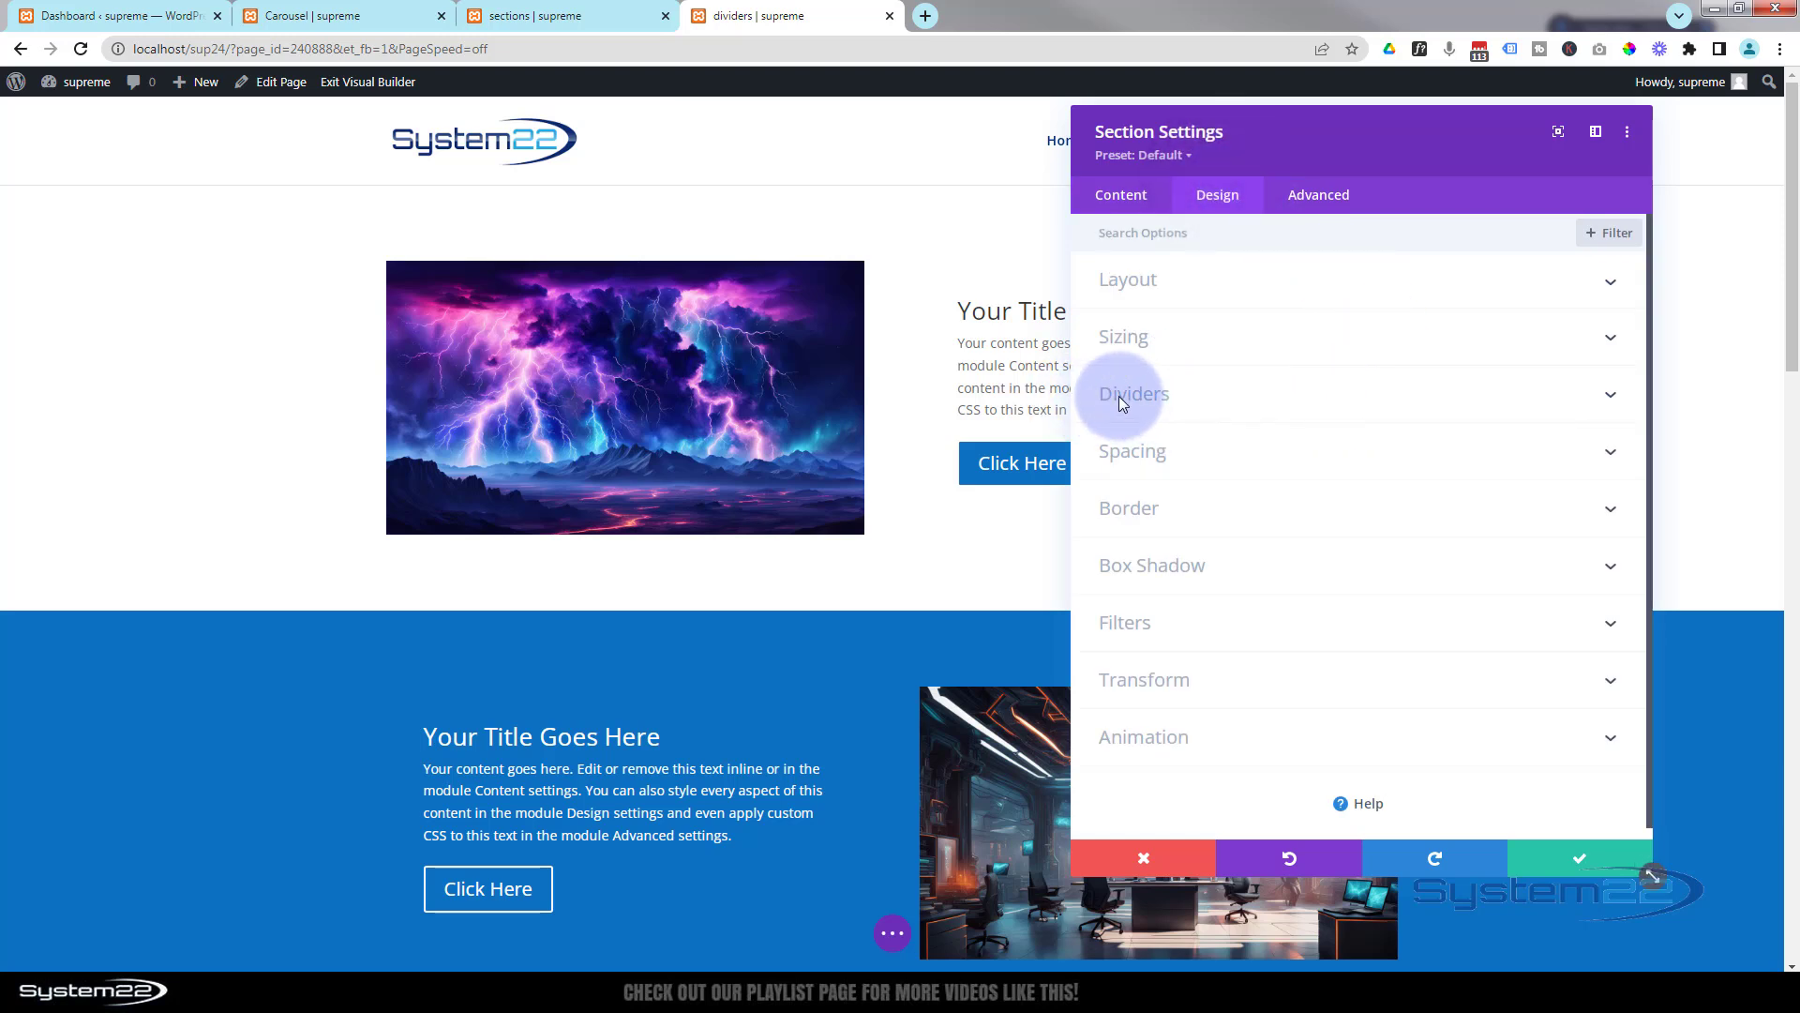
{"action": "left_click", "coordinate": [1251, 403]}
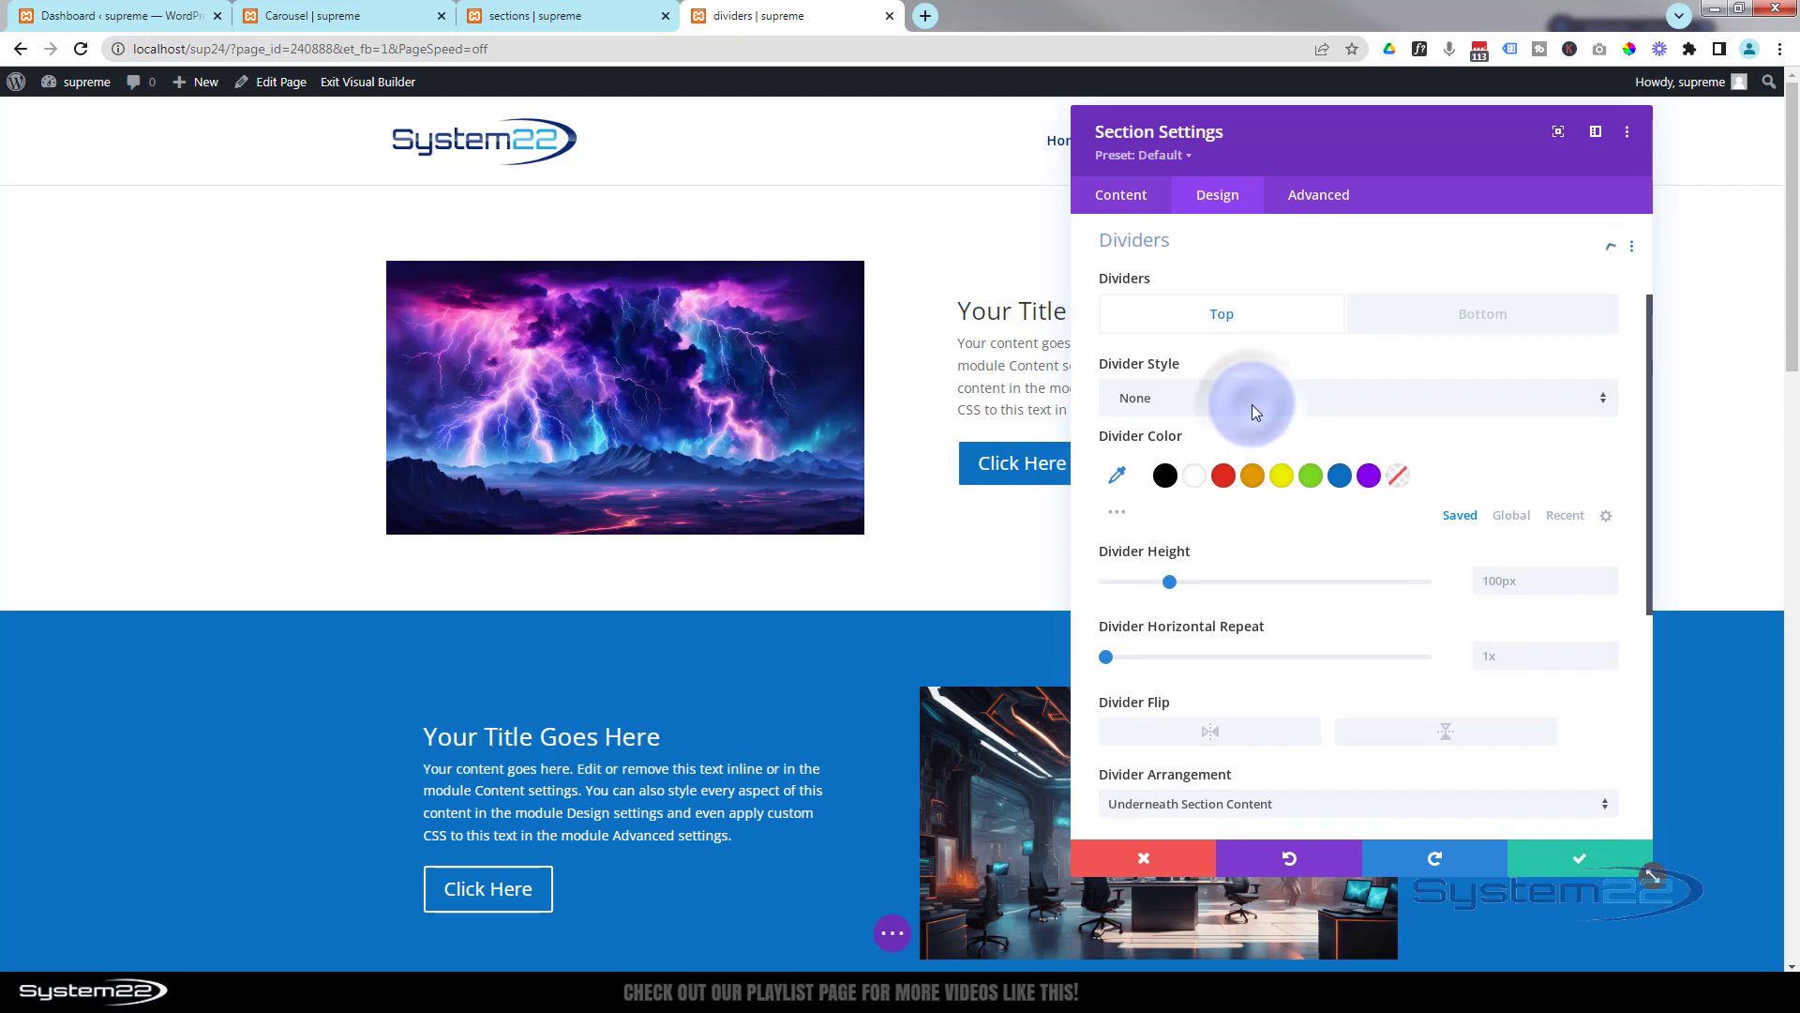
{"action": "left_click_drag", "start_coordinate": [1398, 159], "coordinate": [1464, 140]}
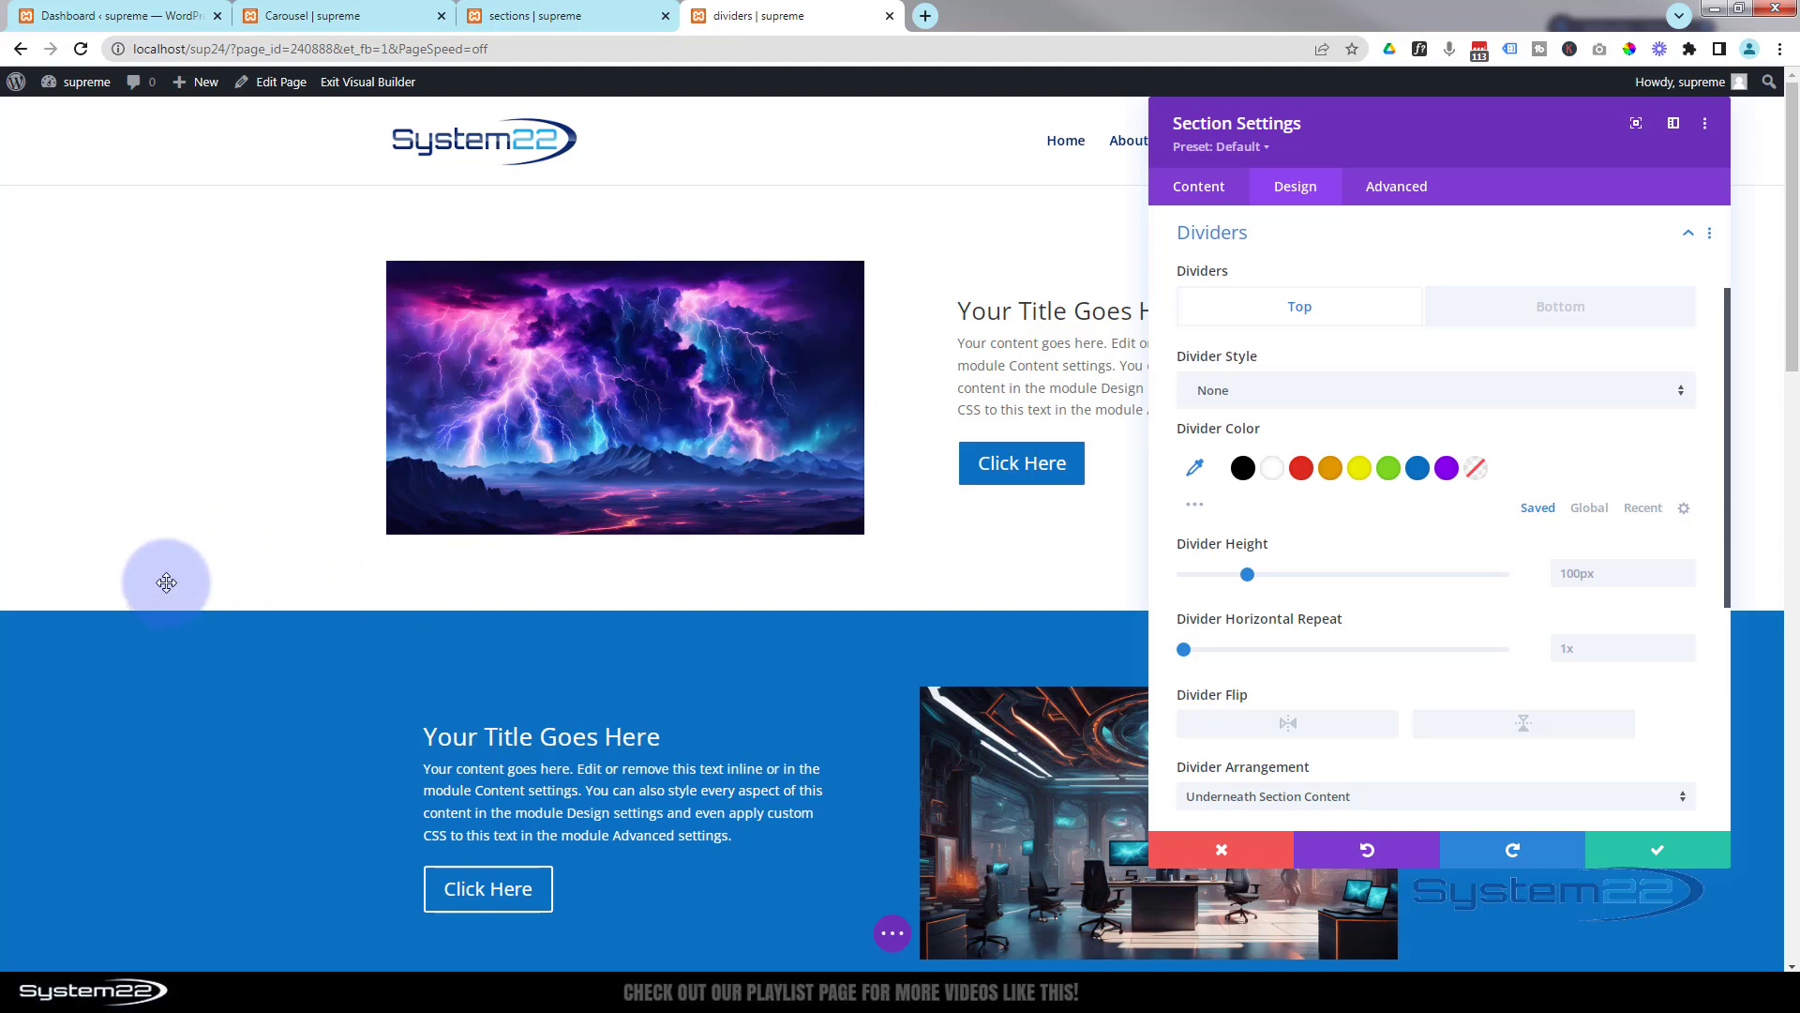
{"action": "left_click", "coordinate": [1539, 311]}
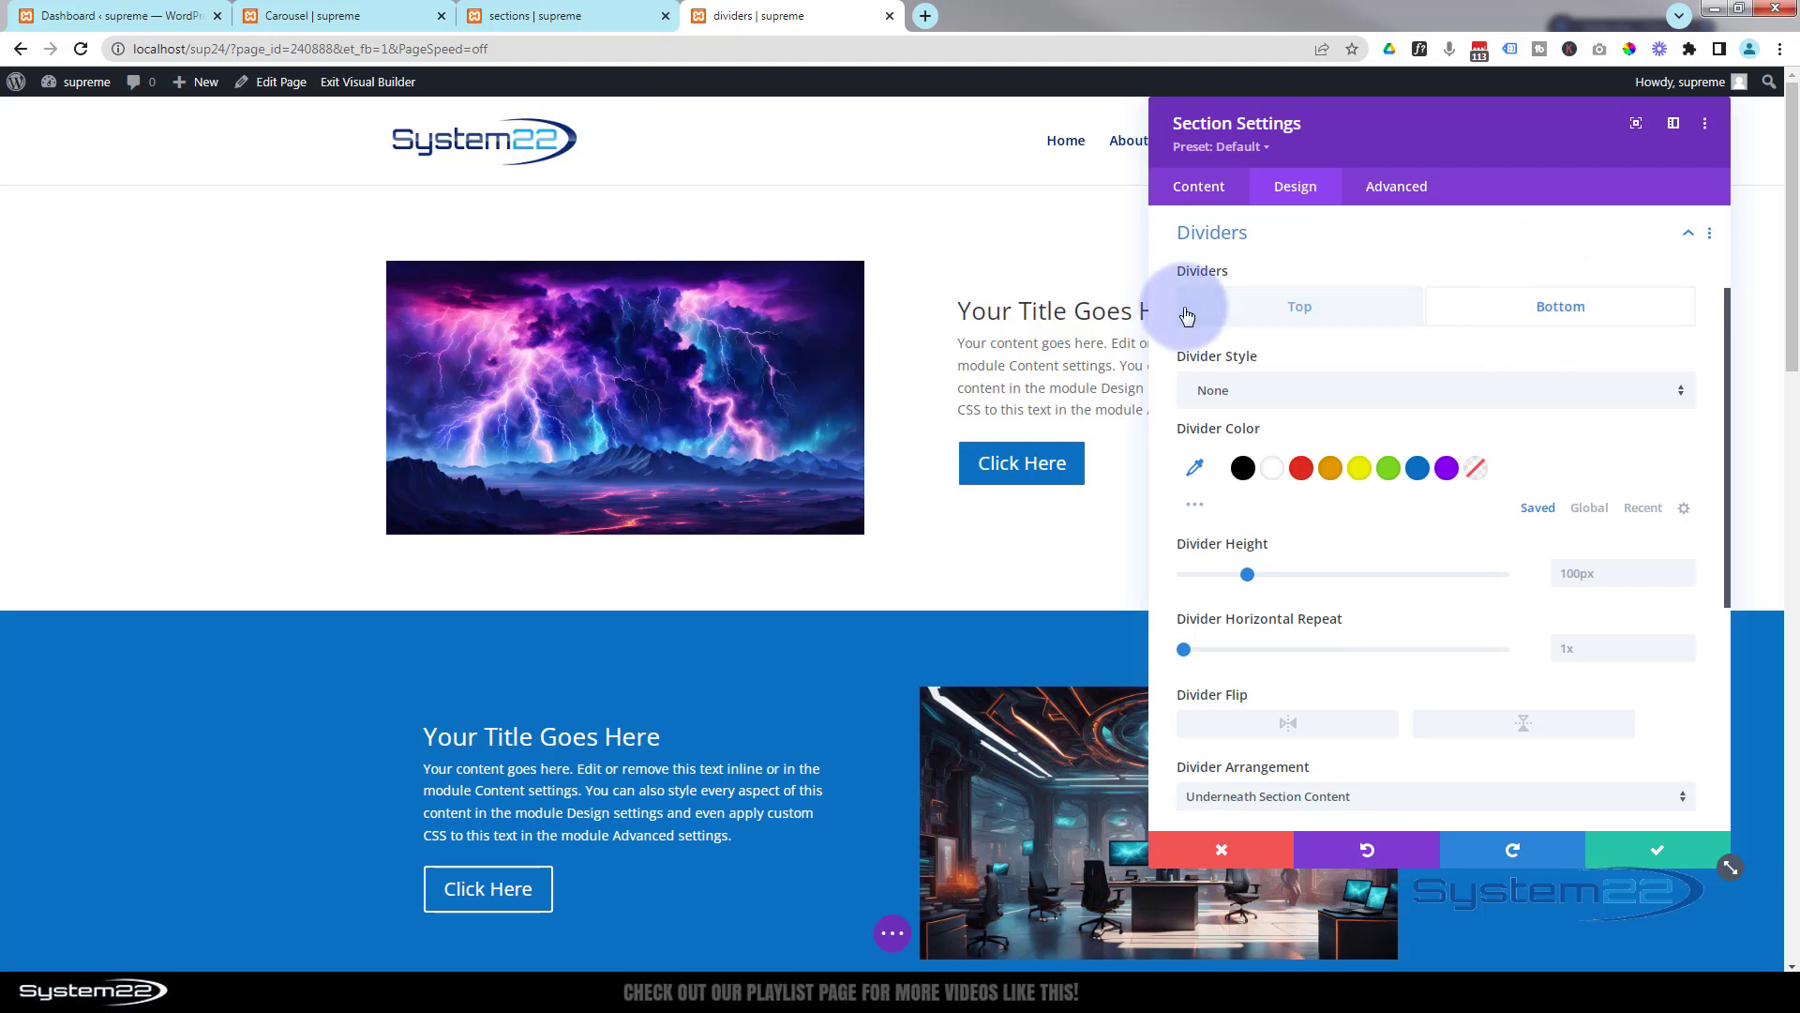
Give the lightning section a slanted bottom divider, undoing a trial yellow colour
{"action": "left_click", "coordinate": [1319, 398]}
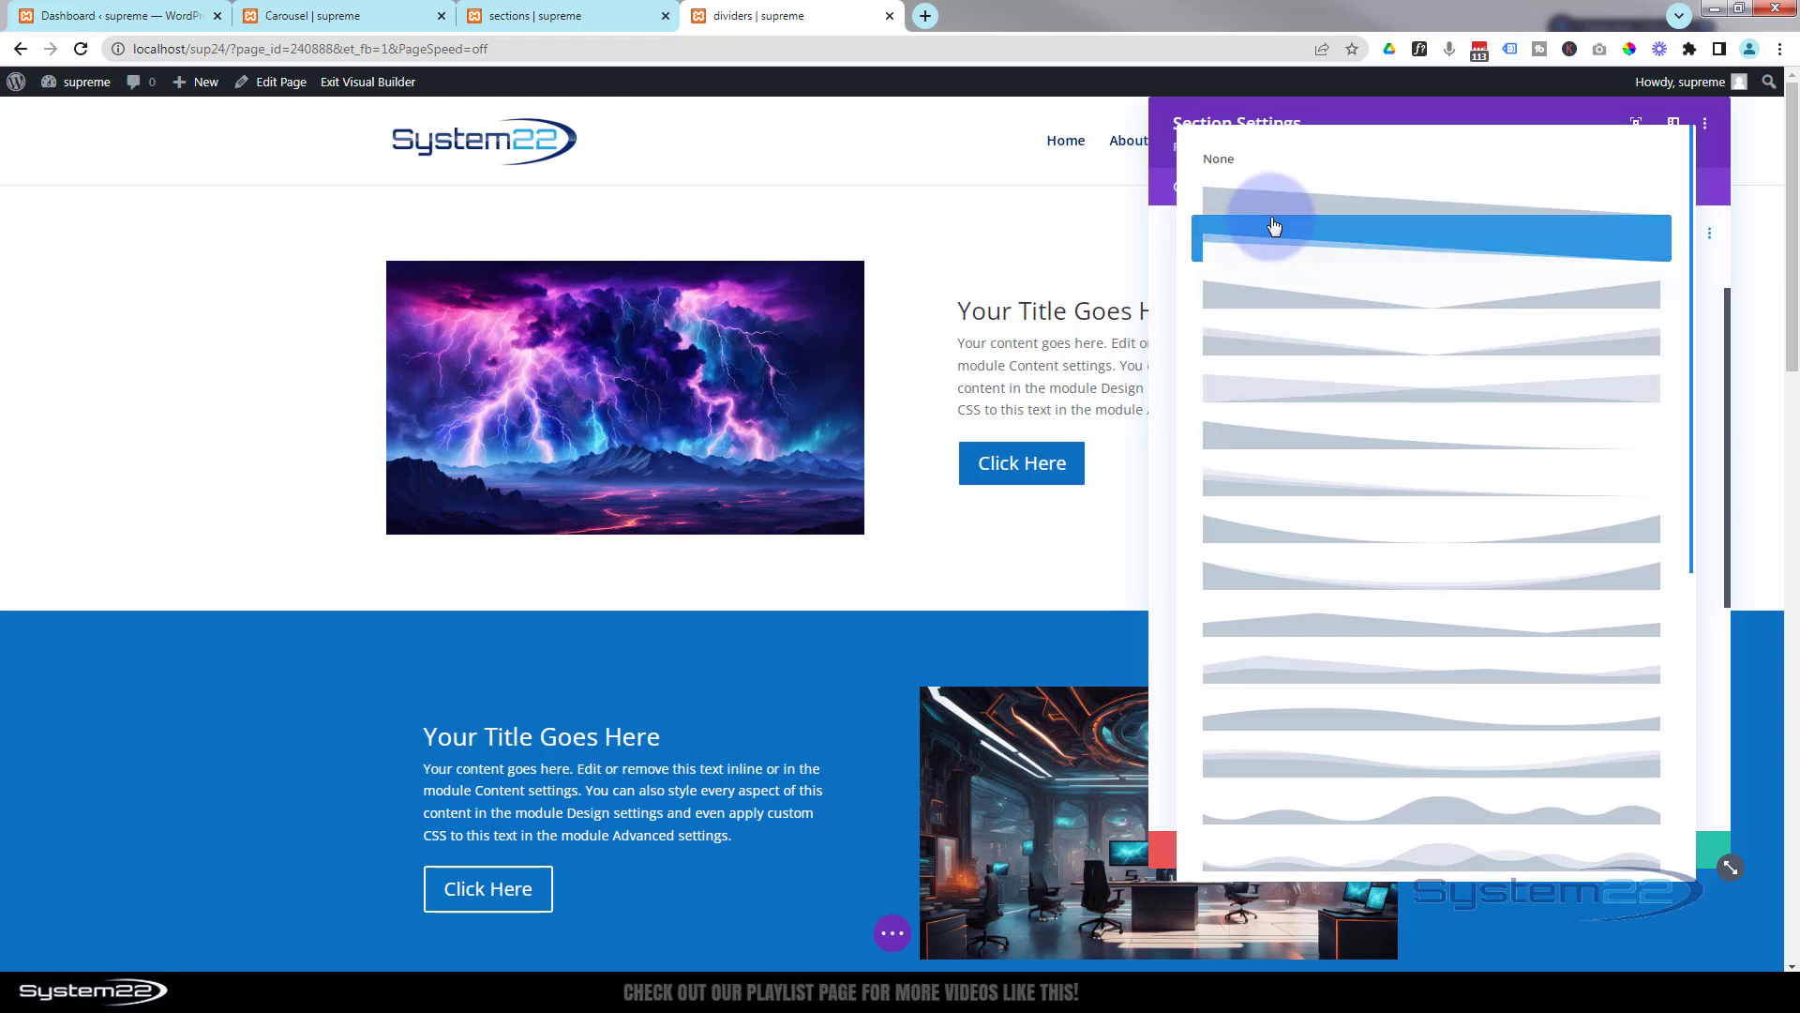
{"action": "scroll", "coordinate": [1371, 561], "scroll_direction": "down", "scroll_amount": 2}
{"action": "scroll", "coordinate": [1370, 561], "scroll_direction": "down", "scroll_amount": 3}
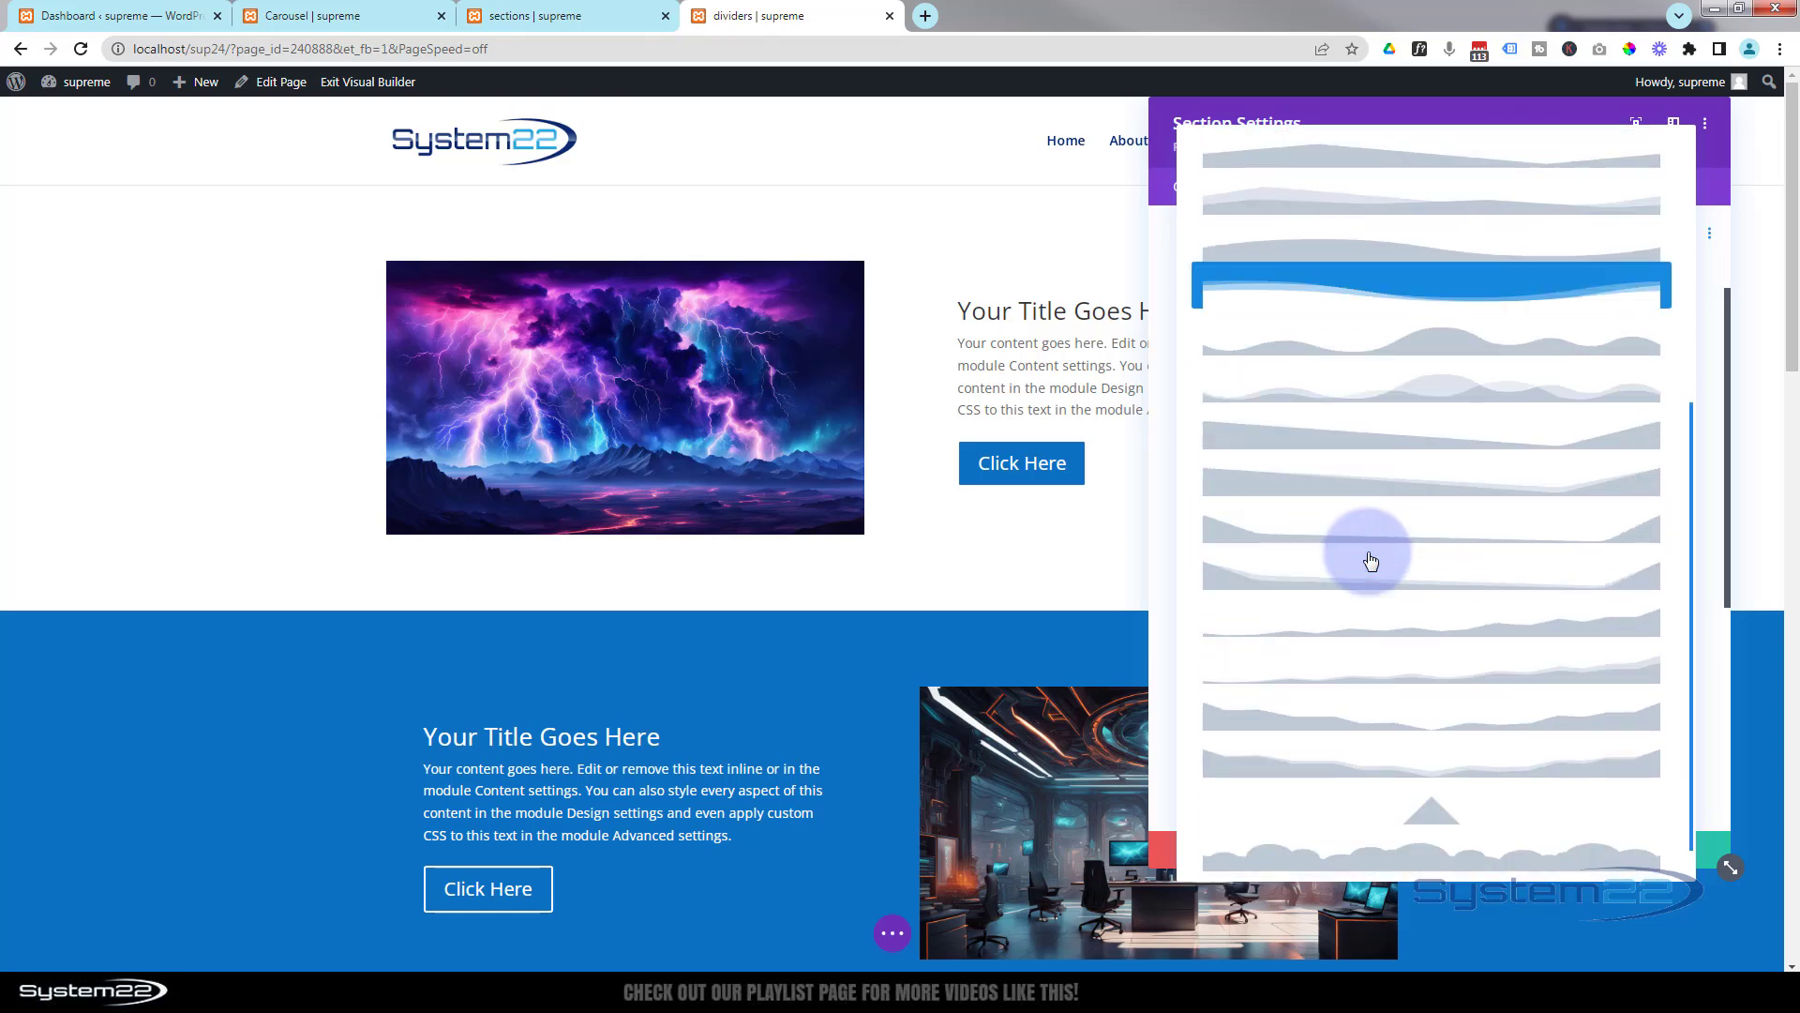
{"action": "scroll", "coordinate": [1373, 560], "scroll_direction": "up", "scroll_amount": 5}
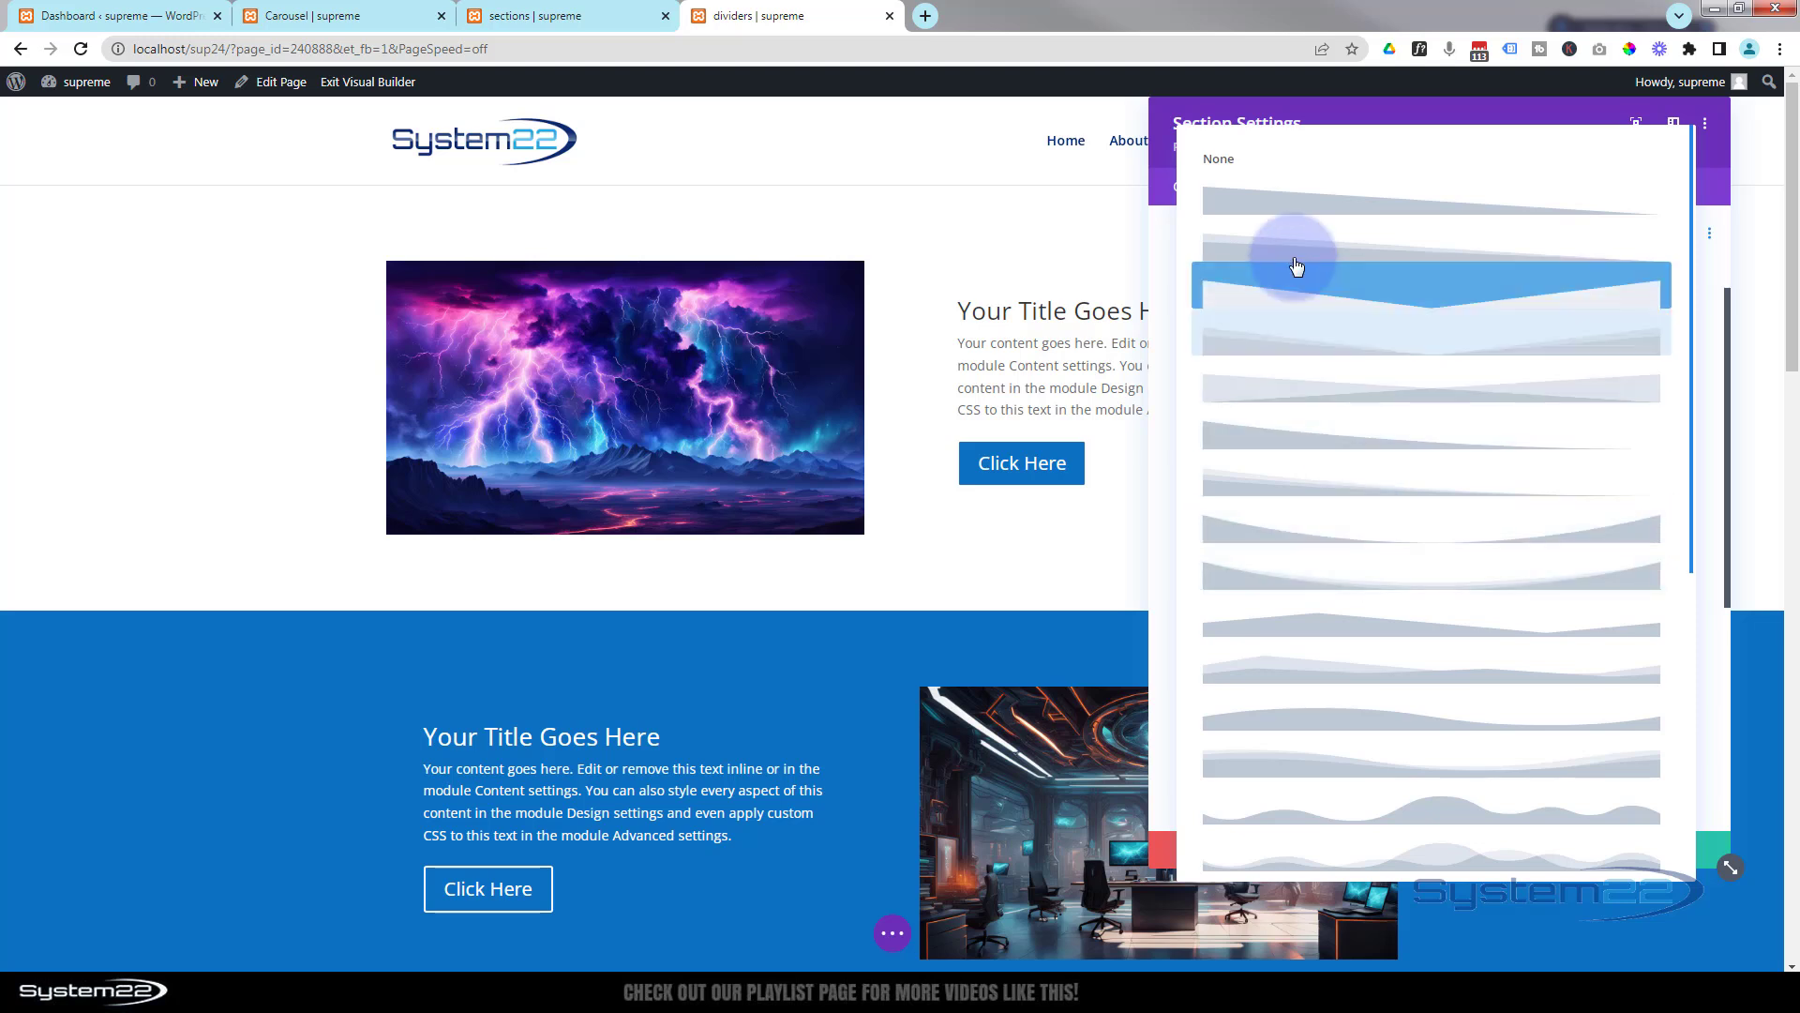
{"action": "left_click", "coordinate": [1289, 210]}
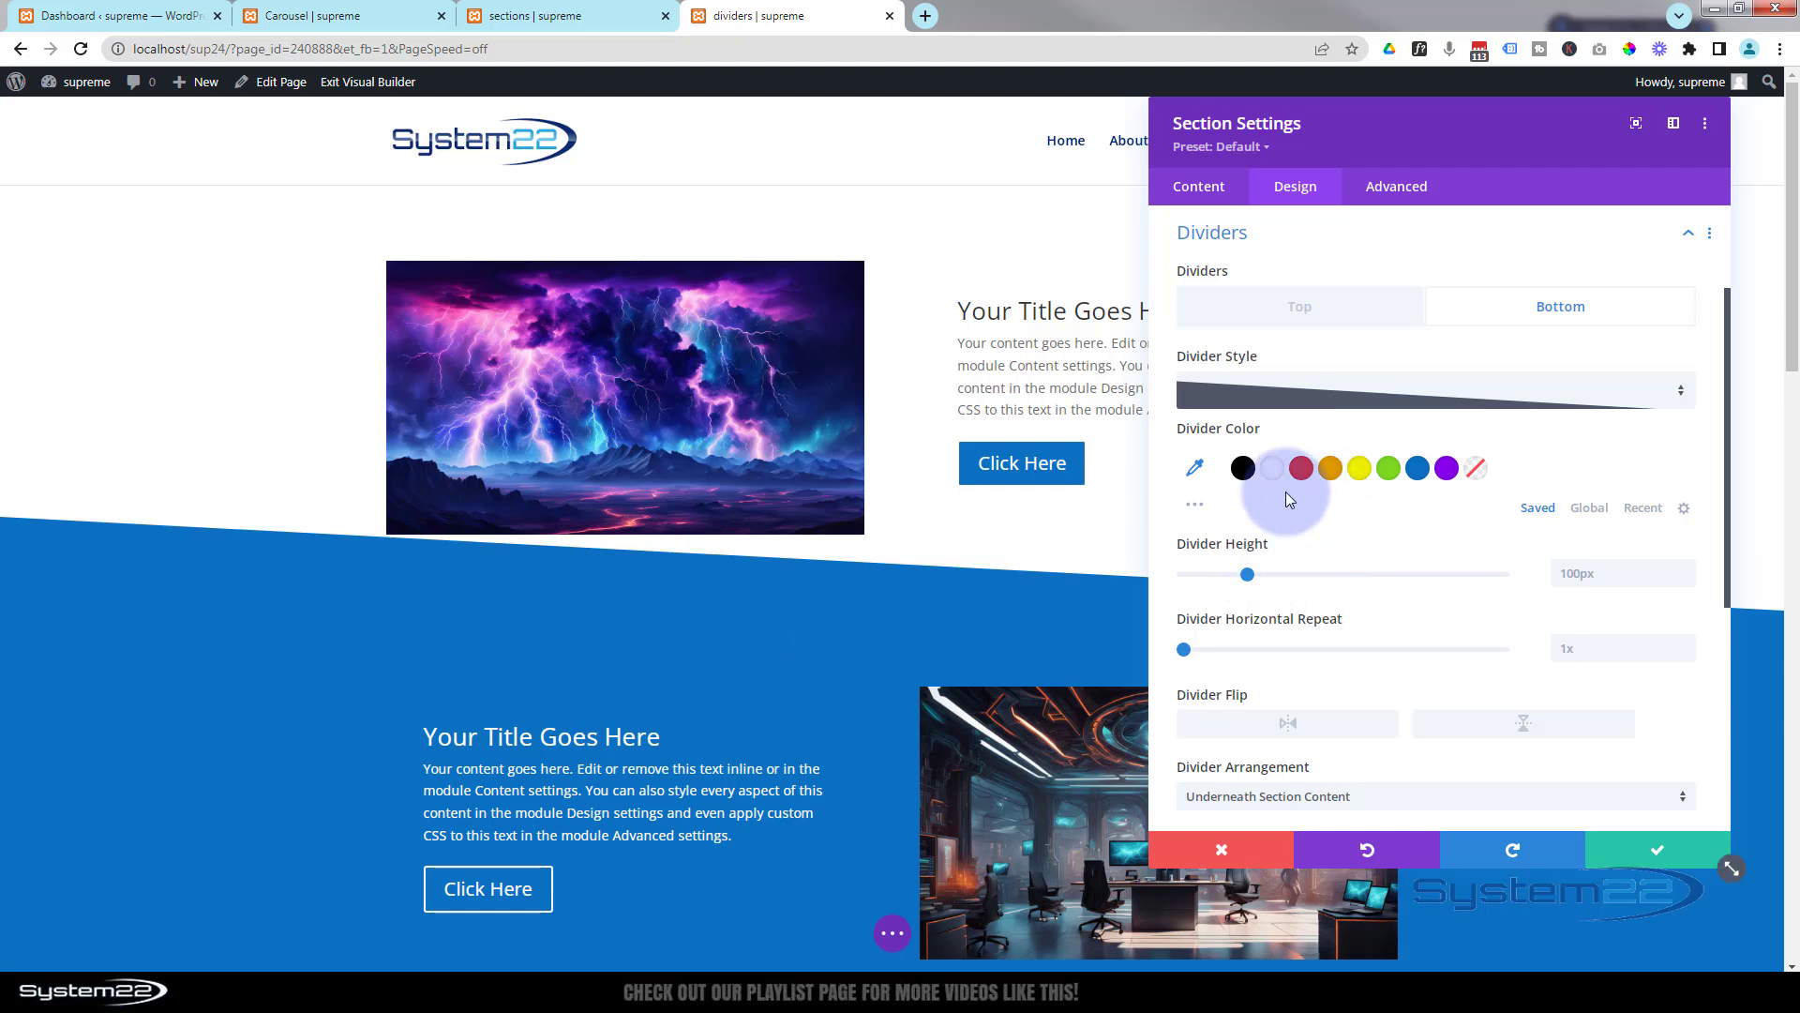
{"action": "left_click", "coordinate": [1362, 472]}
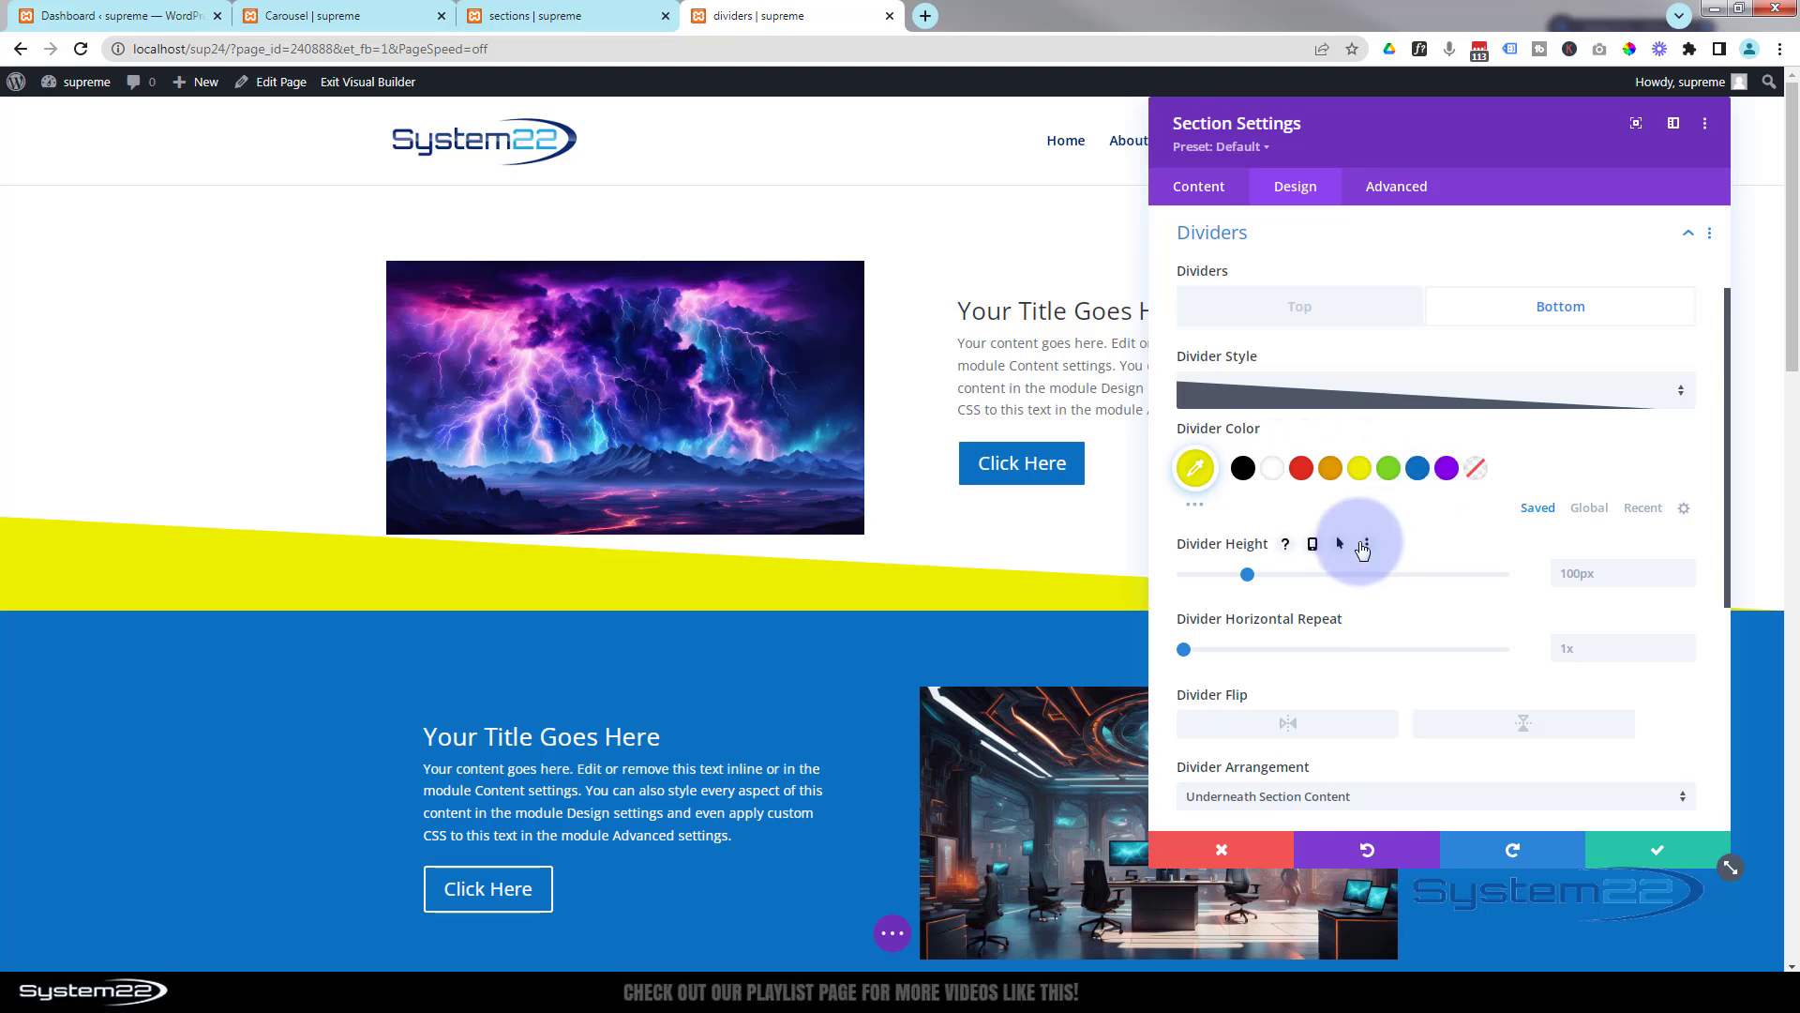
{"action": "key", "text": "ctrl+z"}
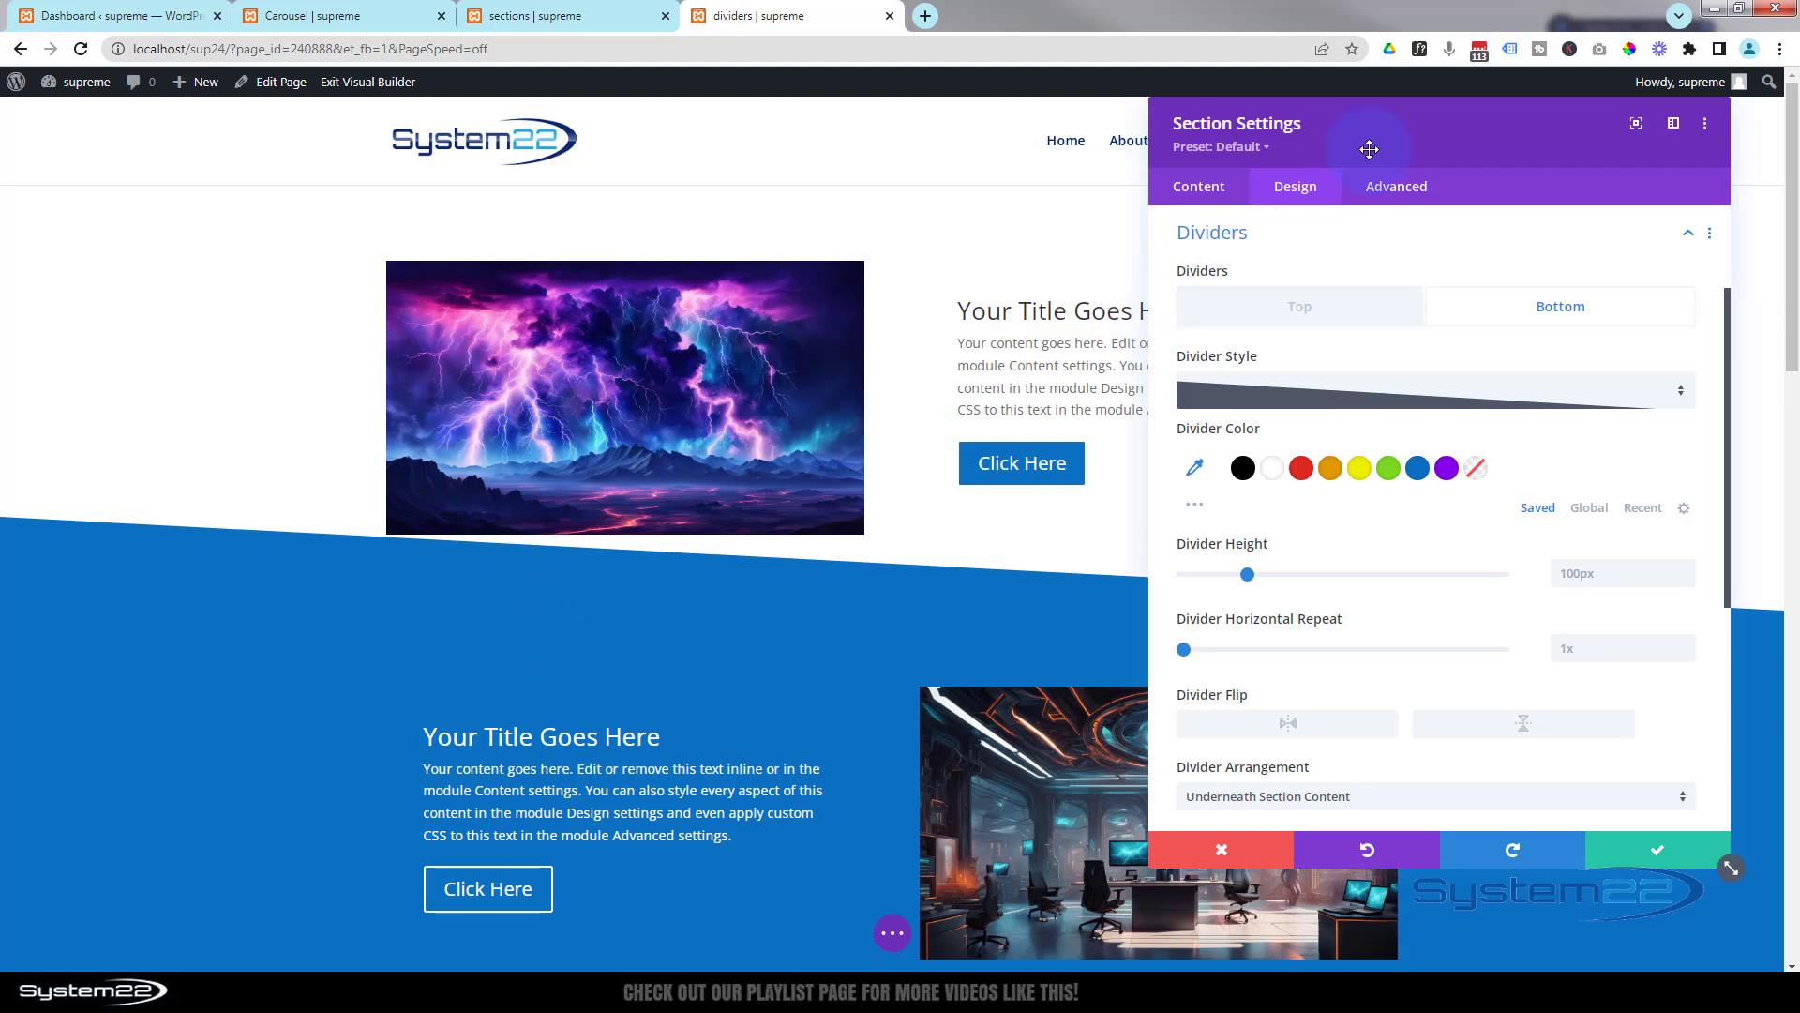
Set the lightning section's bottom padding to 200px and return to the Bottom divider settings
{"action": "scroll", "coordinate": [1387, 363], "scroll_direction": "down", "scroll_amount": 3}
{"action": "scroll", "coordinate": [1387, 363], "scroll_direction": "down", "scroll_amount": 2}
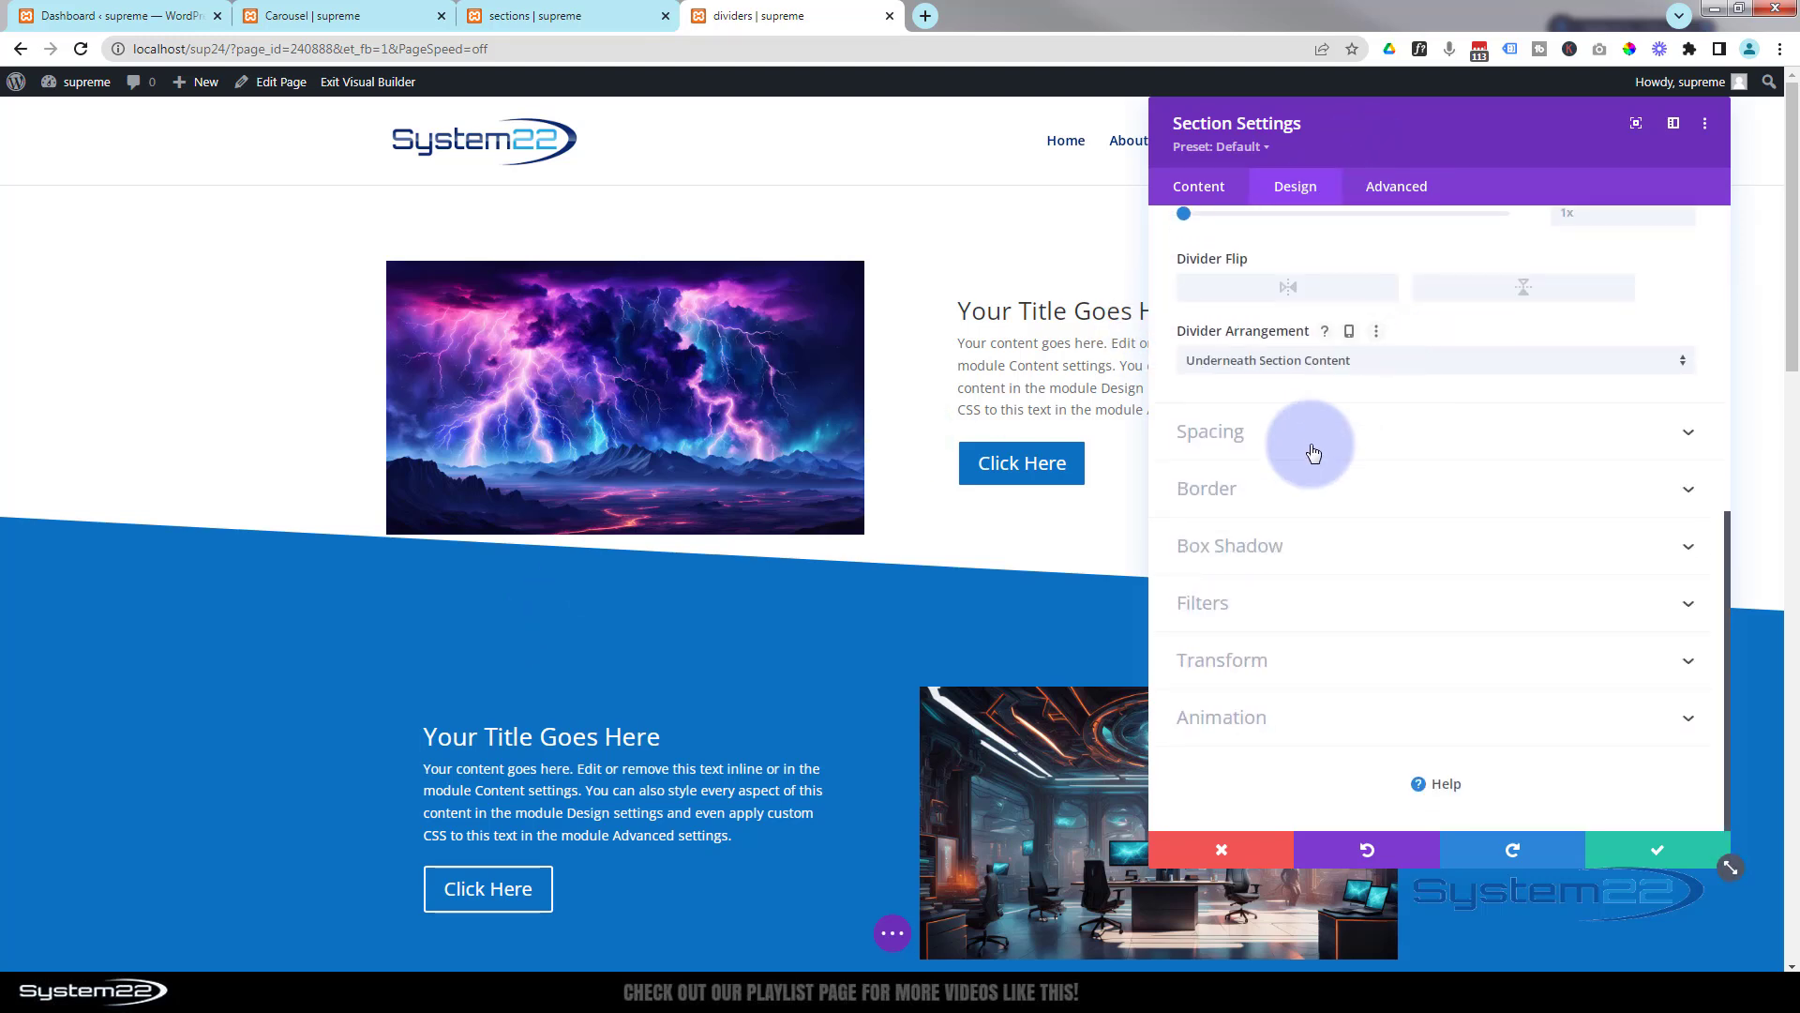
{"action": "left_click", "coordinate": [1324, 428]}
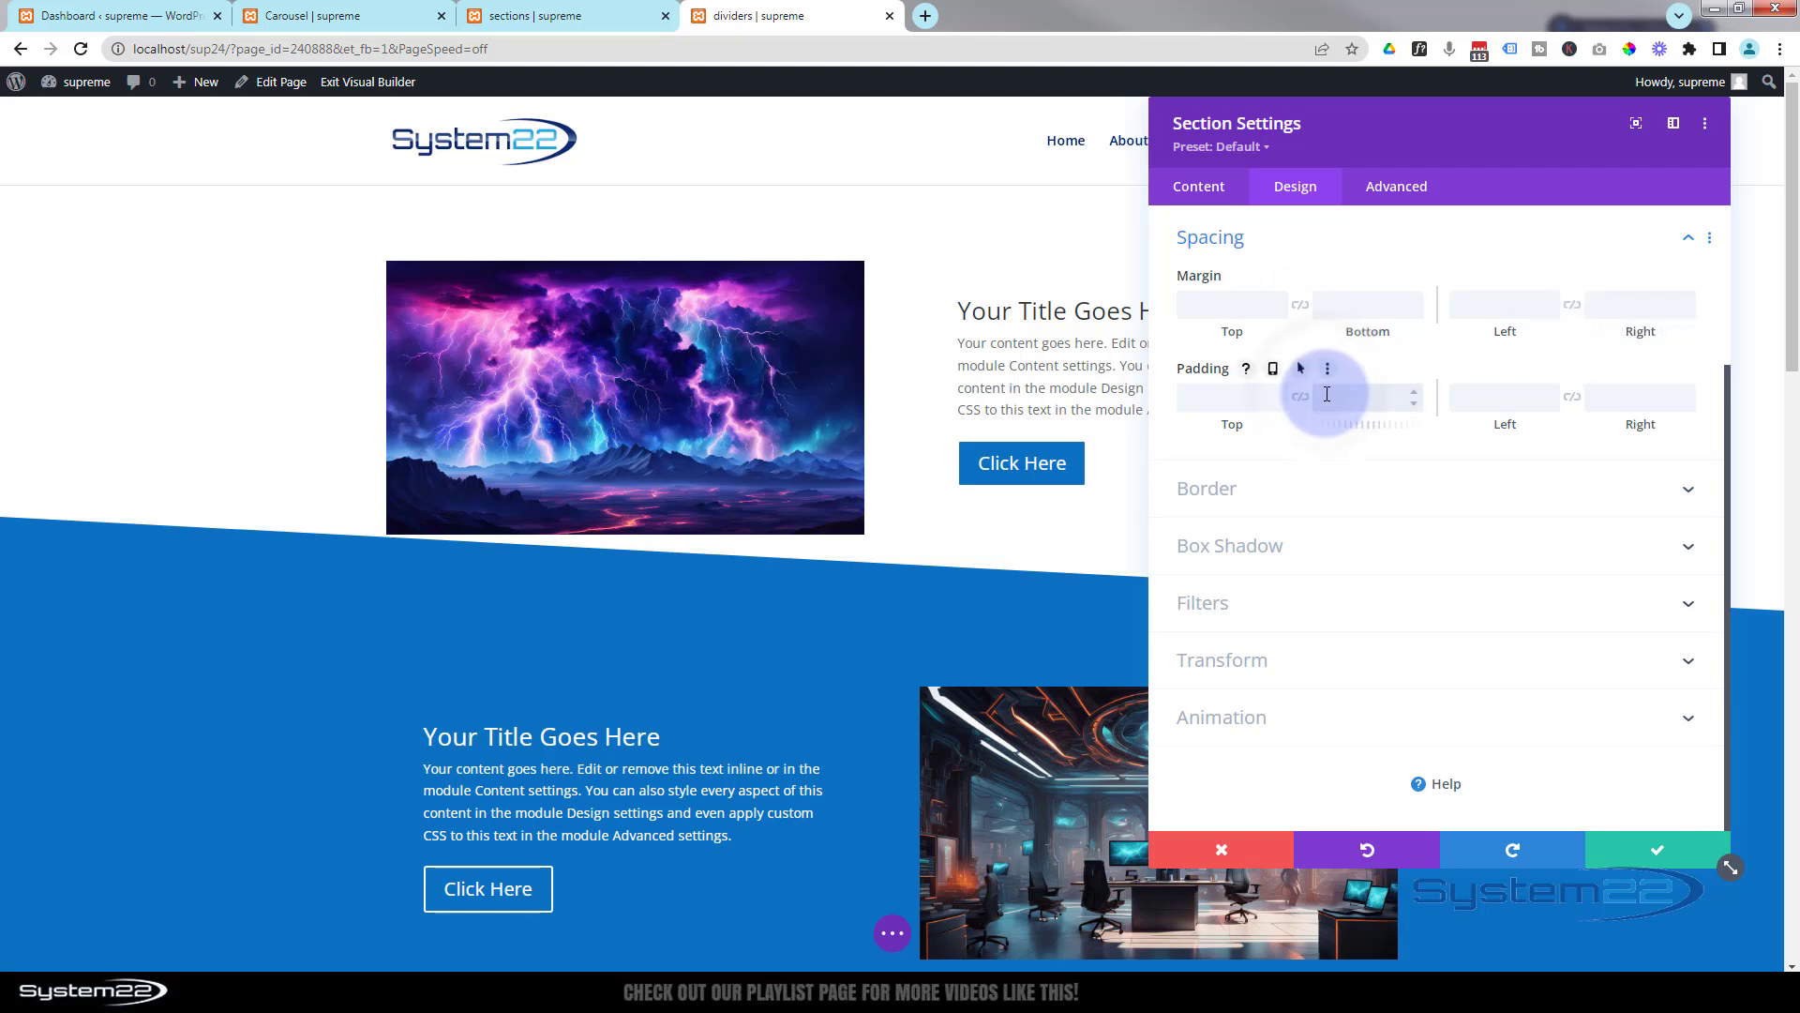
{"action": "type", "text": "px"}
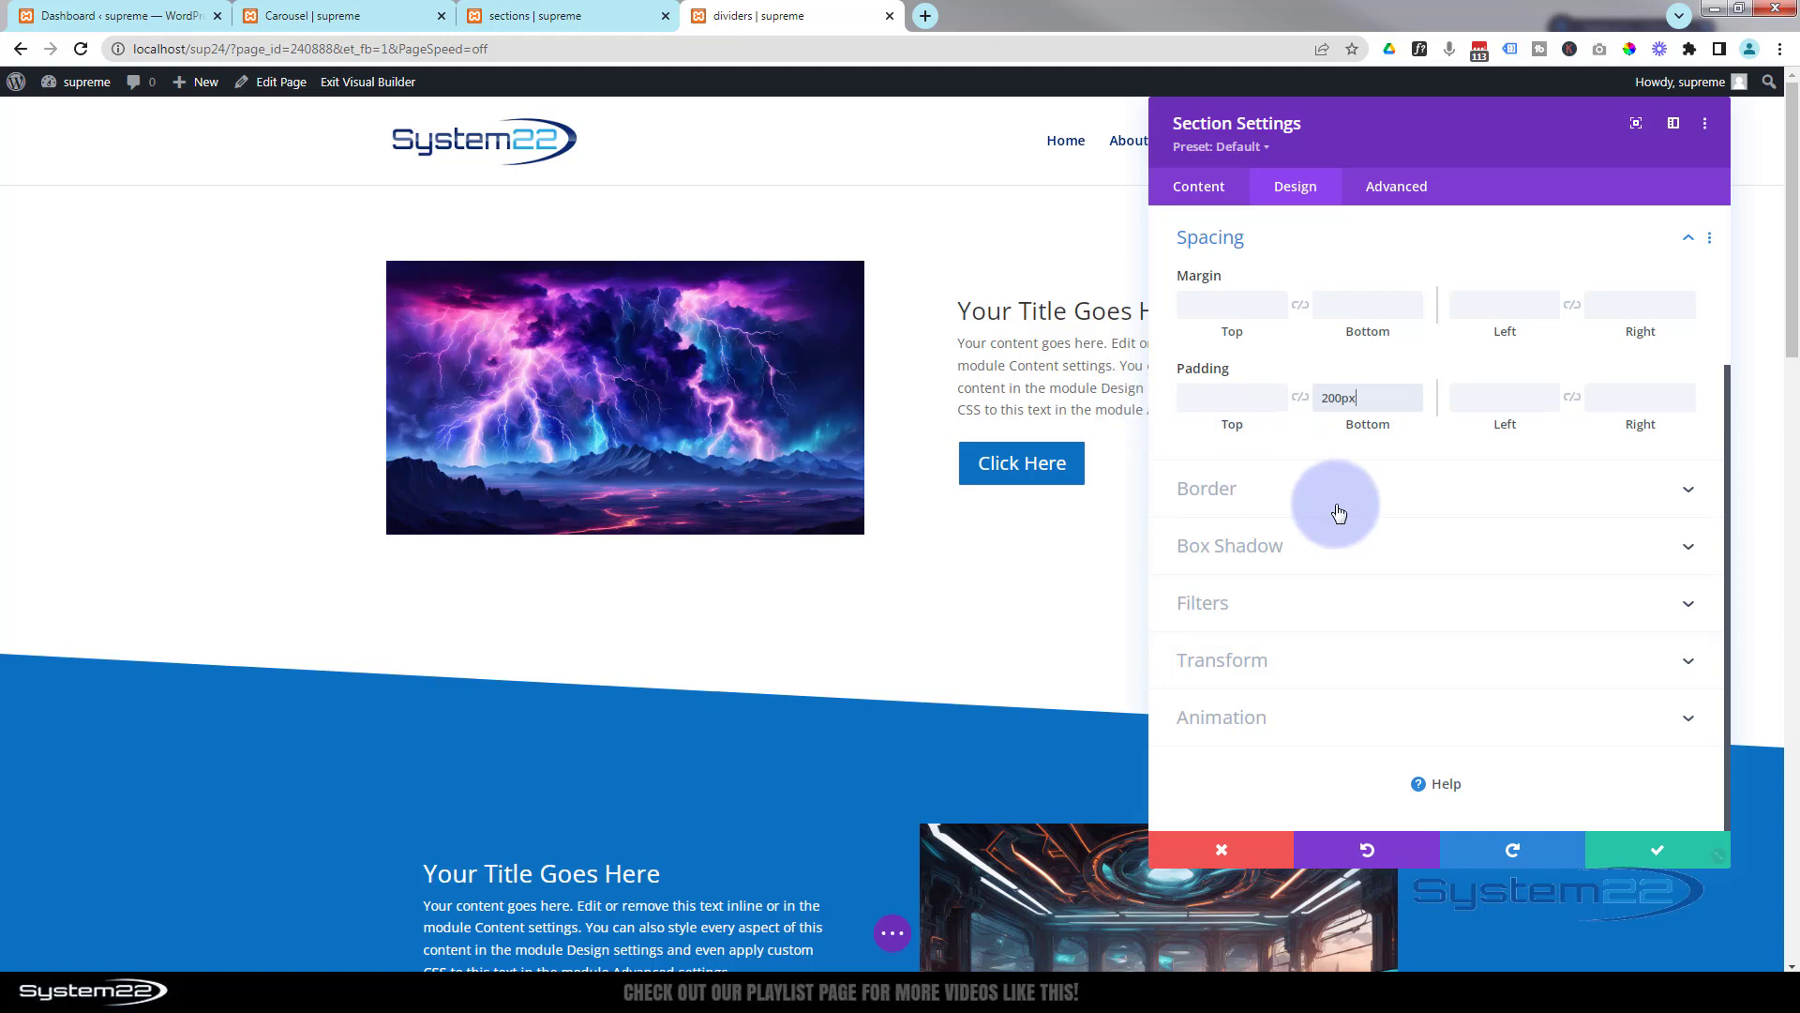
{"action": "scroll", "coordinate": [1347, 494], "scroll_direction": "up", "scroll_amount": 3}
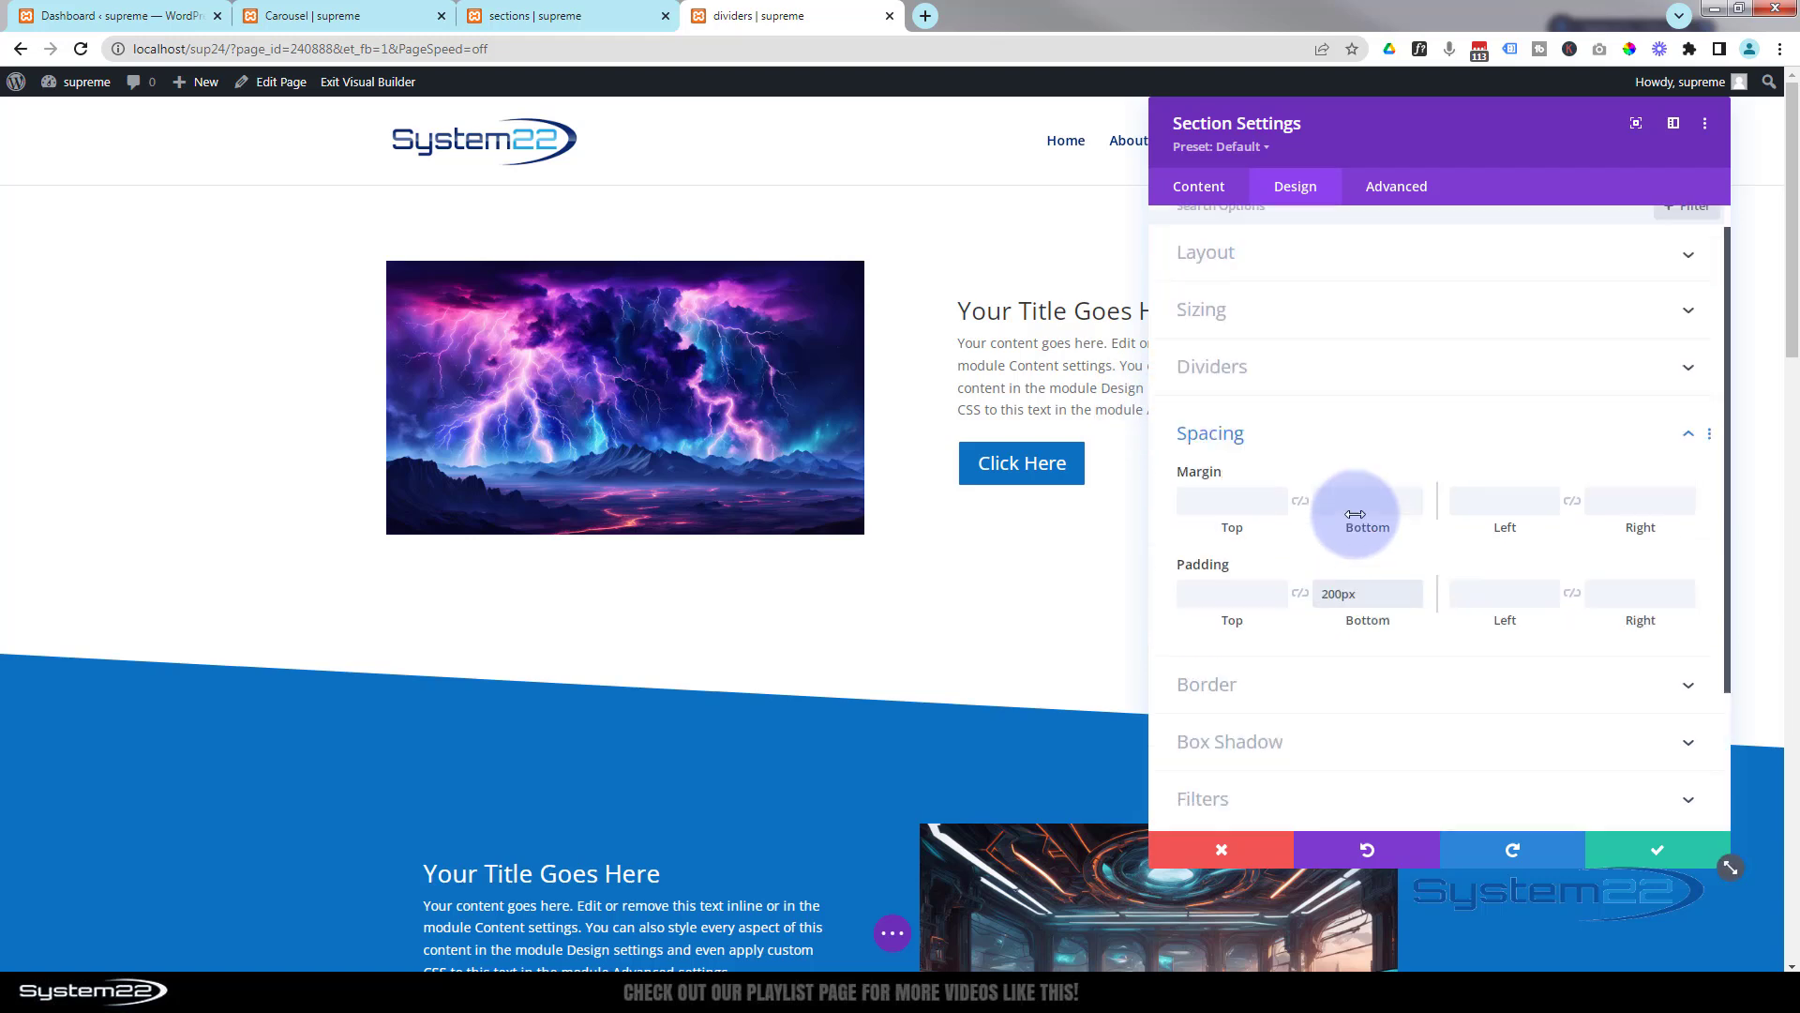
{"action": "left_click", "coordinate": [1385, 404]}
{"action": "left_click", "coordinate": [1605, 309]}
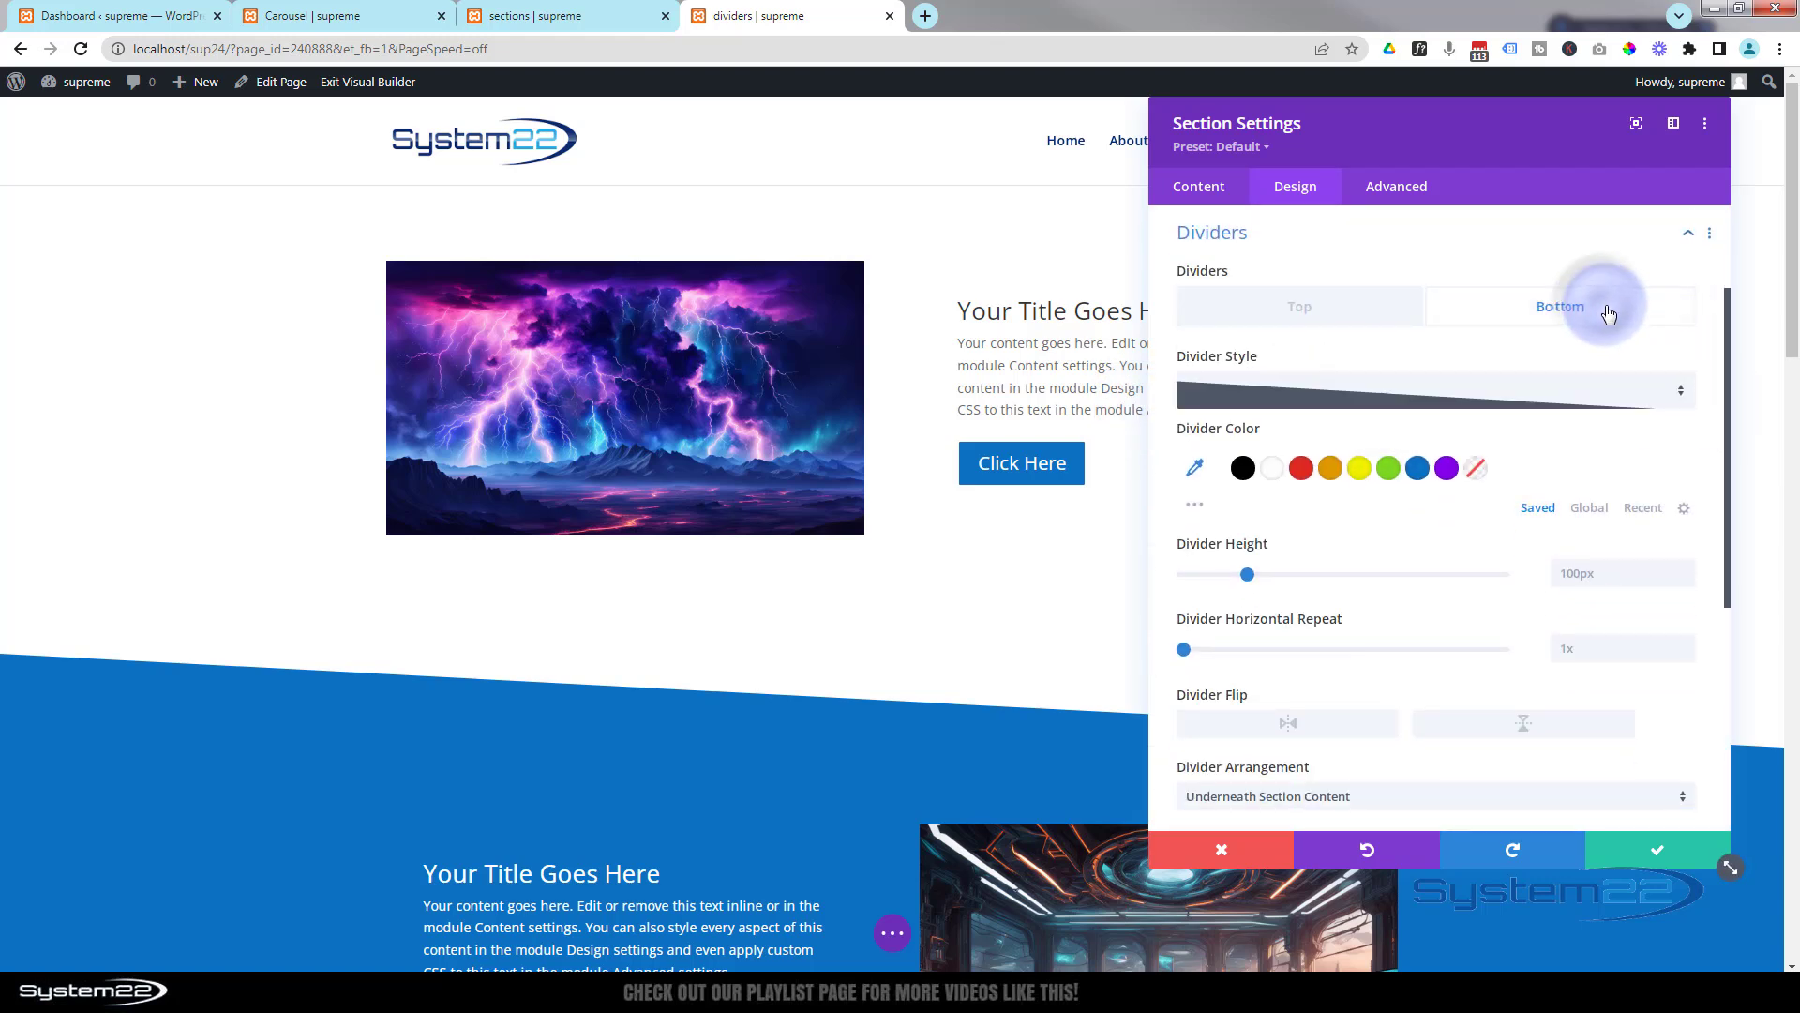
Raise the slanted bottom divider's height to 298px
{"action": "left_click", "coordinate": [1243, 467]}
{"action": "scroll", "coordinate": [1465, 516], "scroll_direction": "down", "scroll_amount": 1}
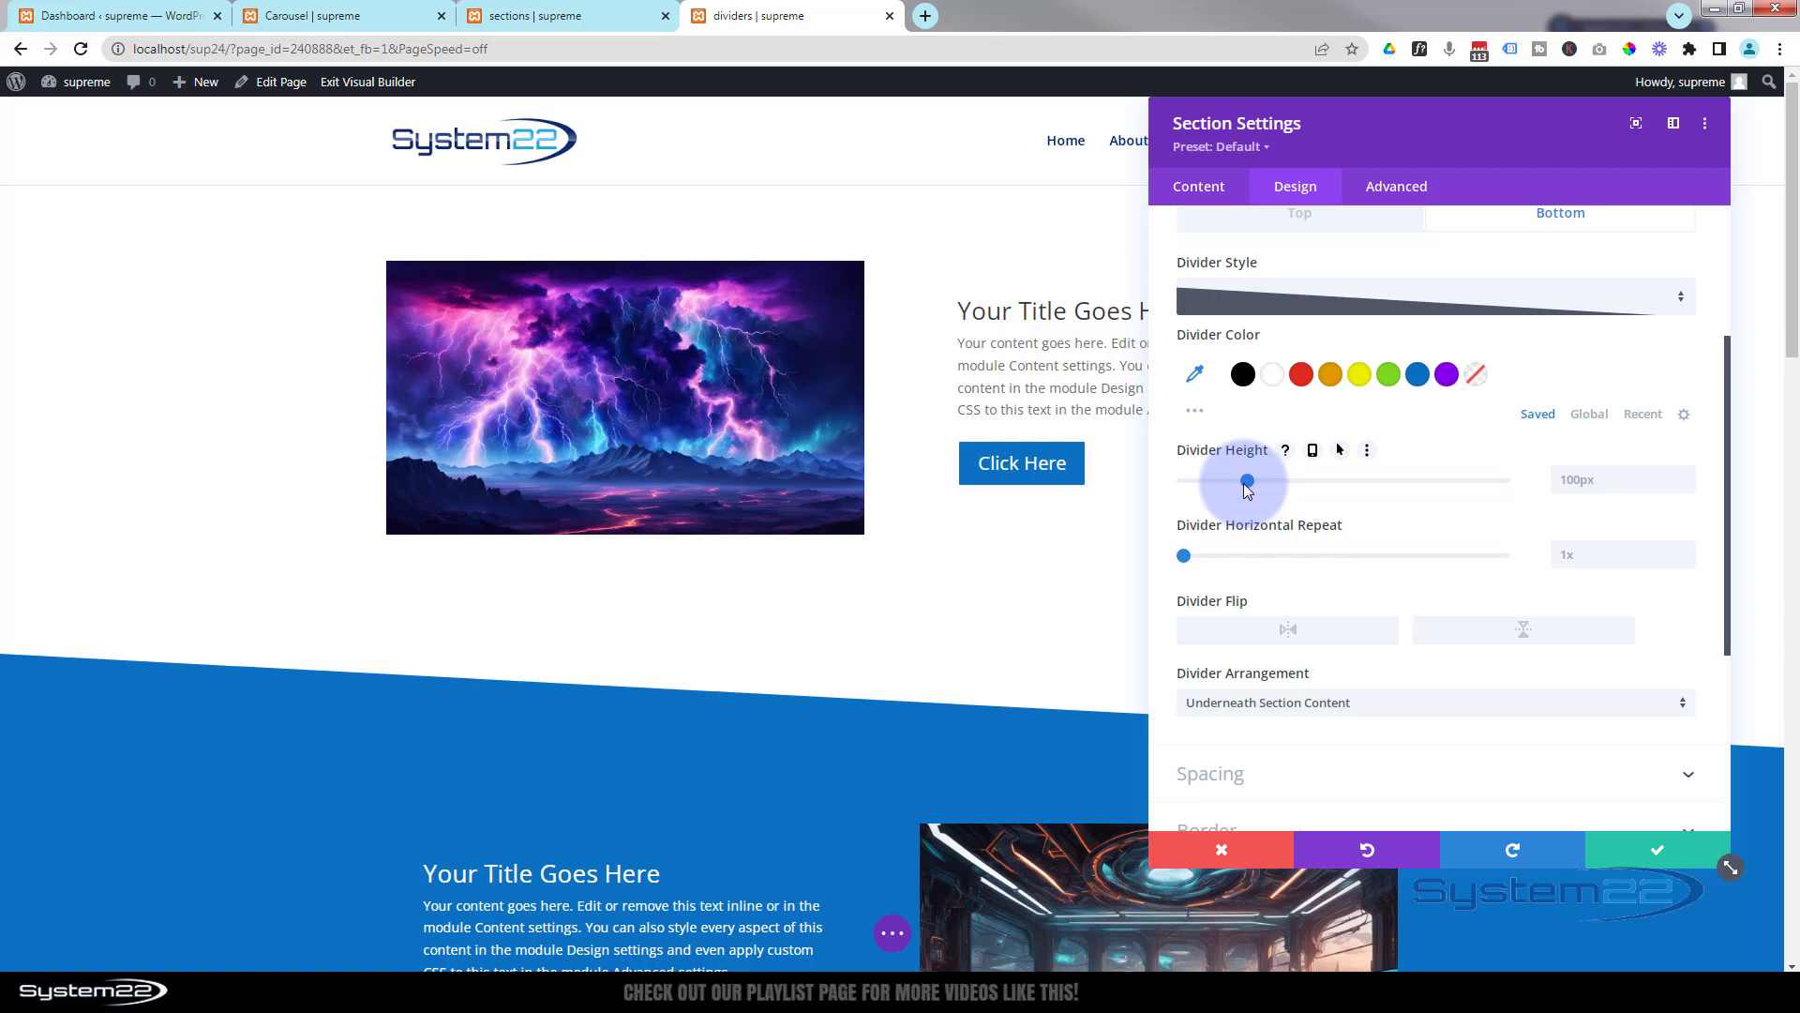
{"action": "left_click_drag", "start_coordinate": [1252, 481], "coordinate": [1288, 508]}
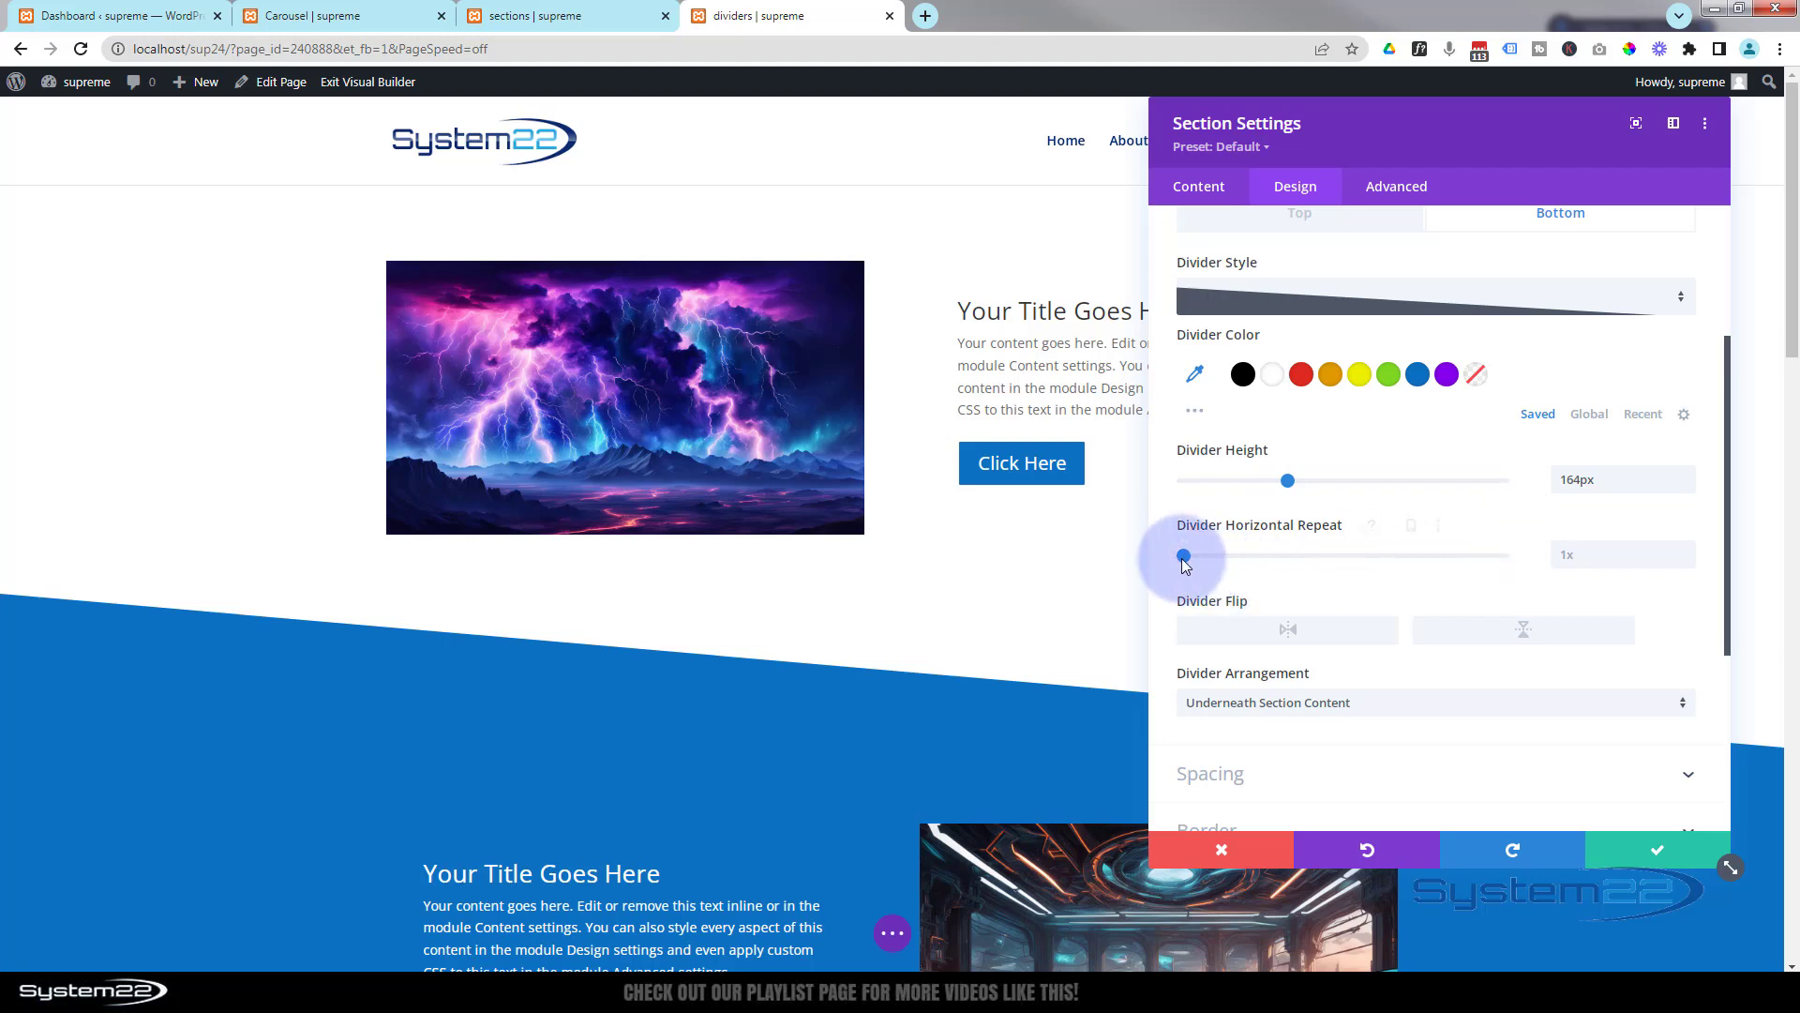
Try the repeat and flip toggles, leave them off, and stretch the divider to 465px
{"action": "left_click_drag", "start_coordinate": [1185, 558], "coordinate": [1115, 576]}
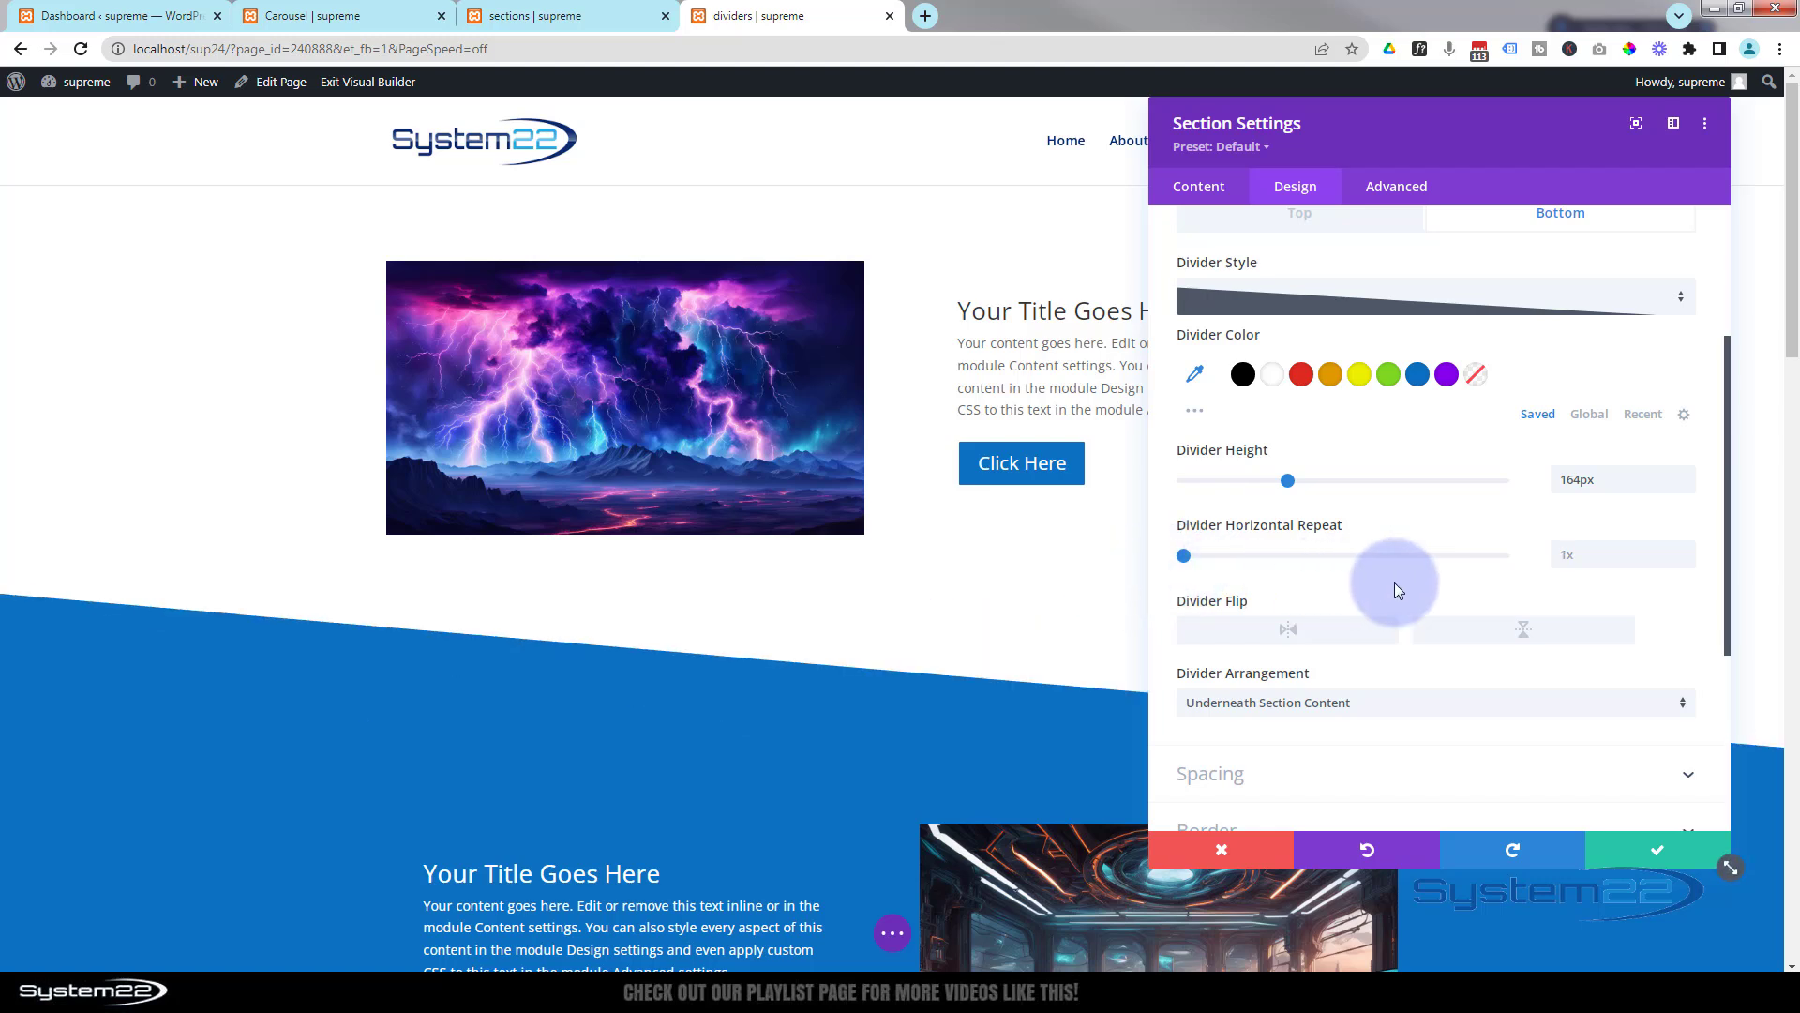
{"action": "left_click", "coordinate": [1304, 636]}
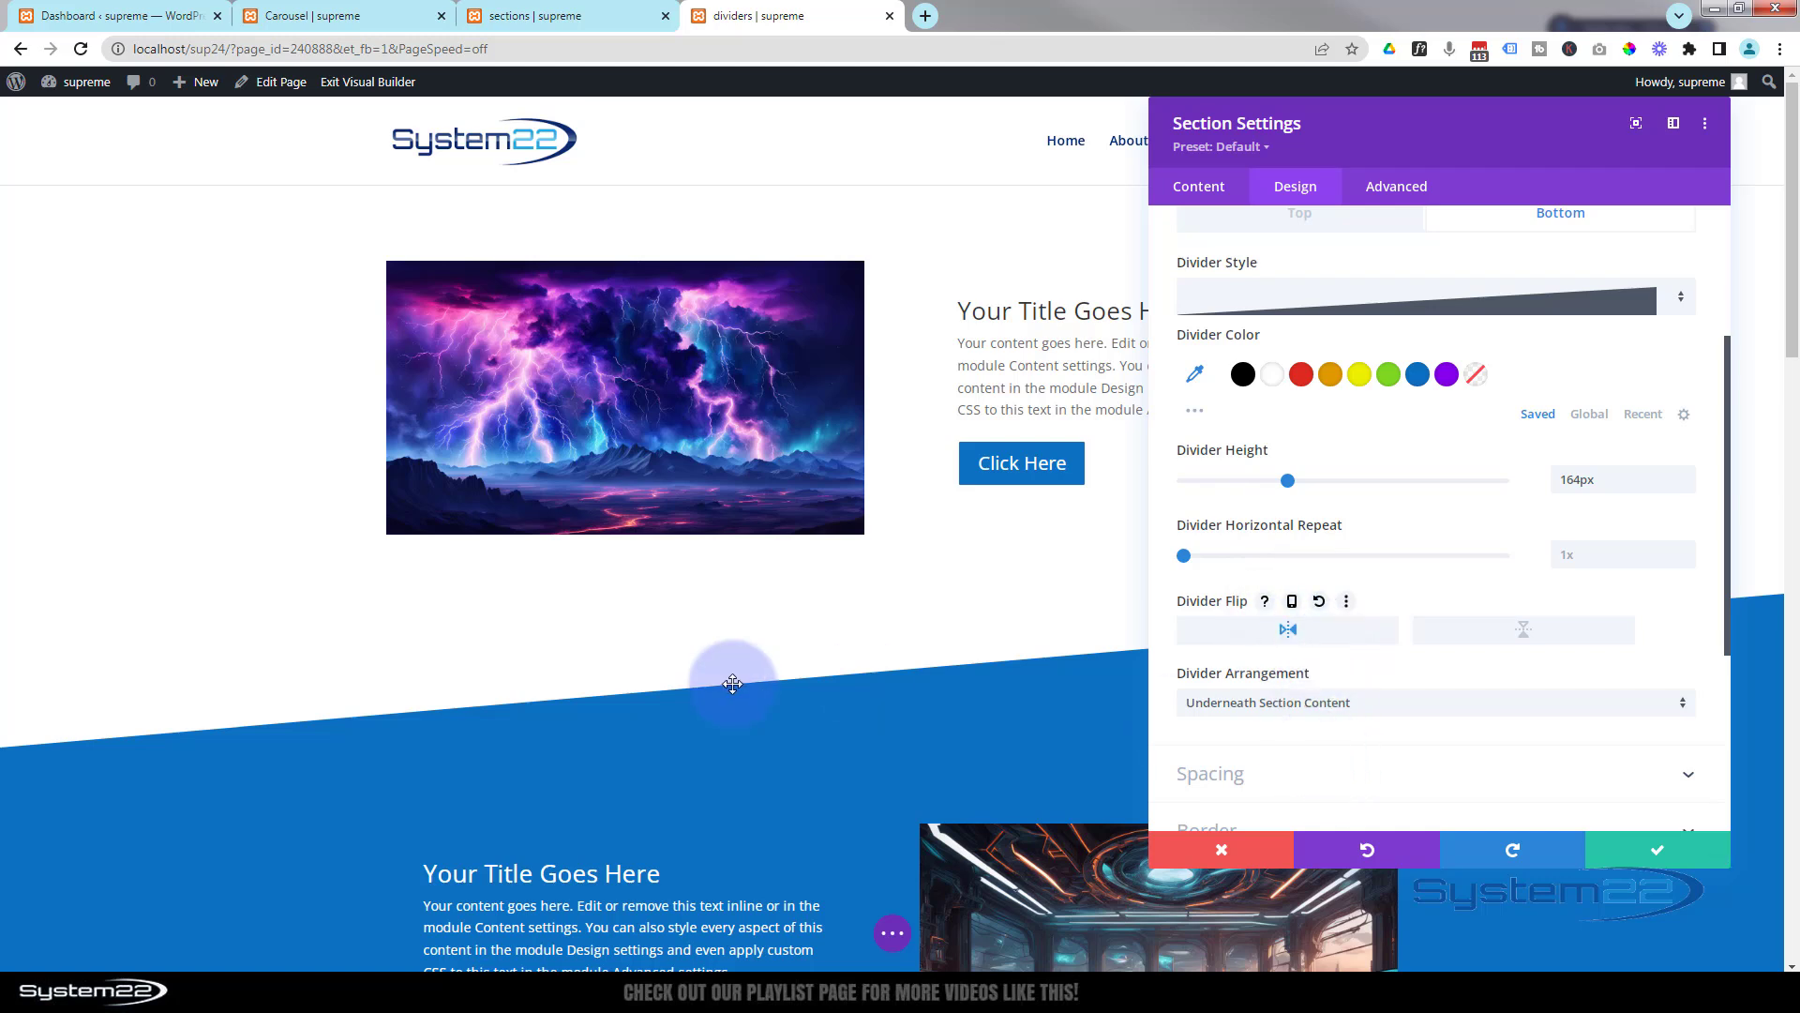
{"action": "left_click", "coordinate": [1551, 633]}
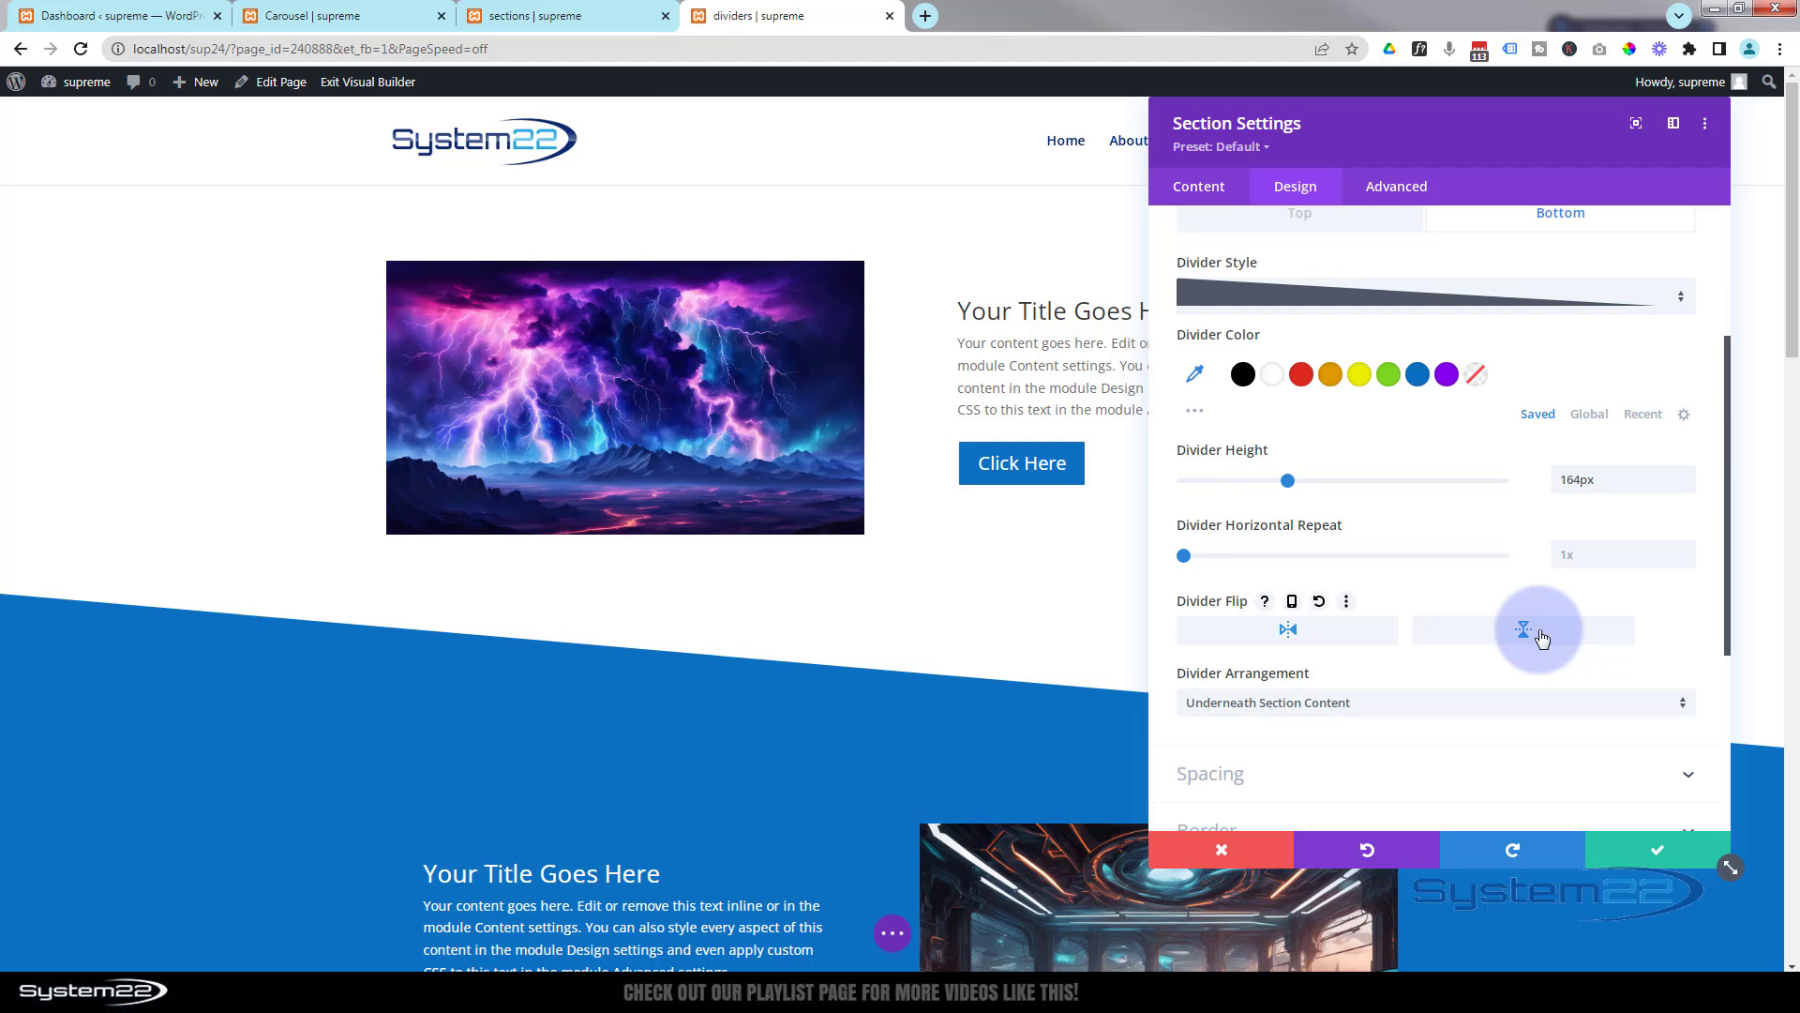
{"action": "left_click", "coordinate": [1288, 629]}
{"action": "left_click", "coordinate": [1527, 630]}
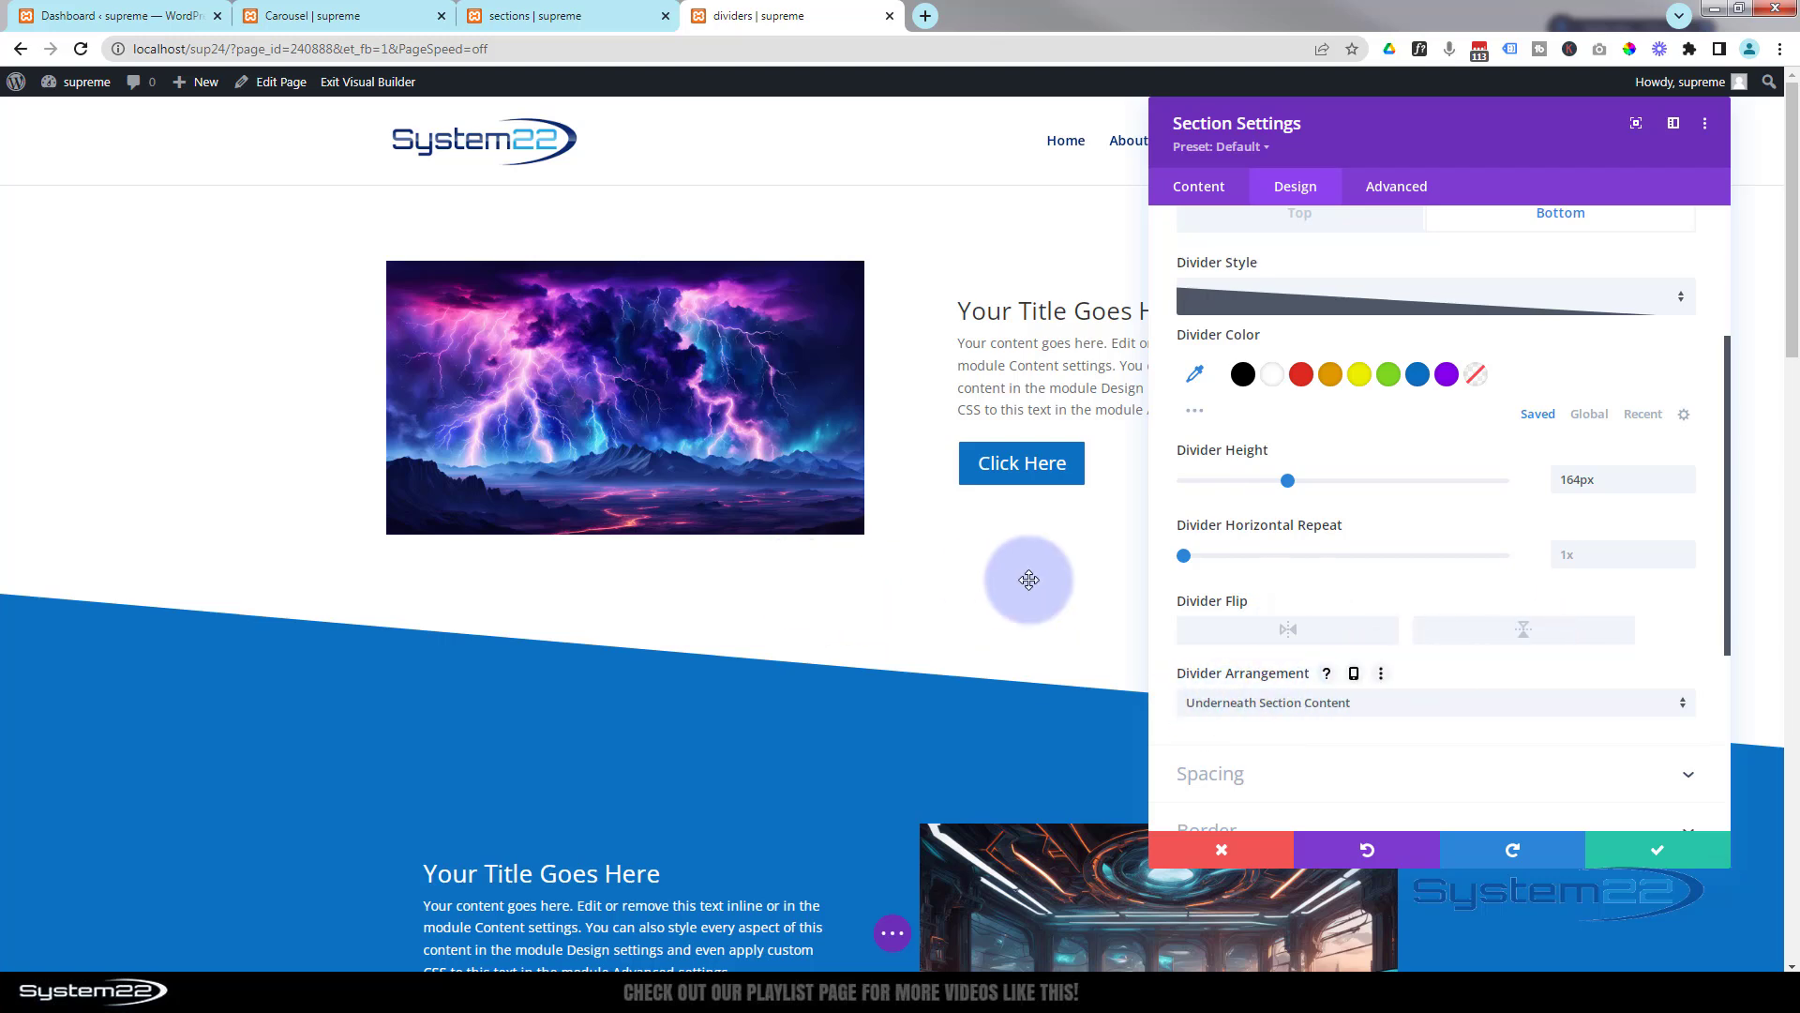
{"action": "left_click_drag", "start_coordinate": [1287, 483], "coordinate": [1480, 473]}
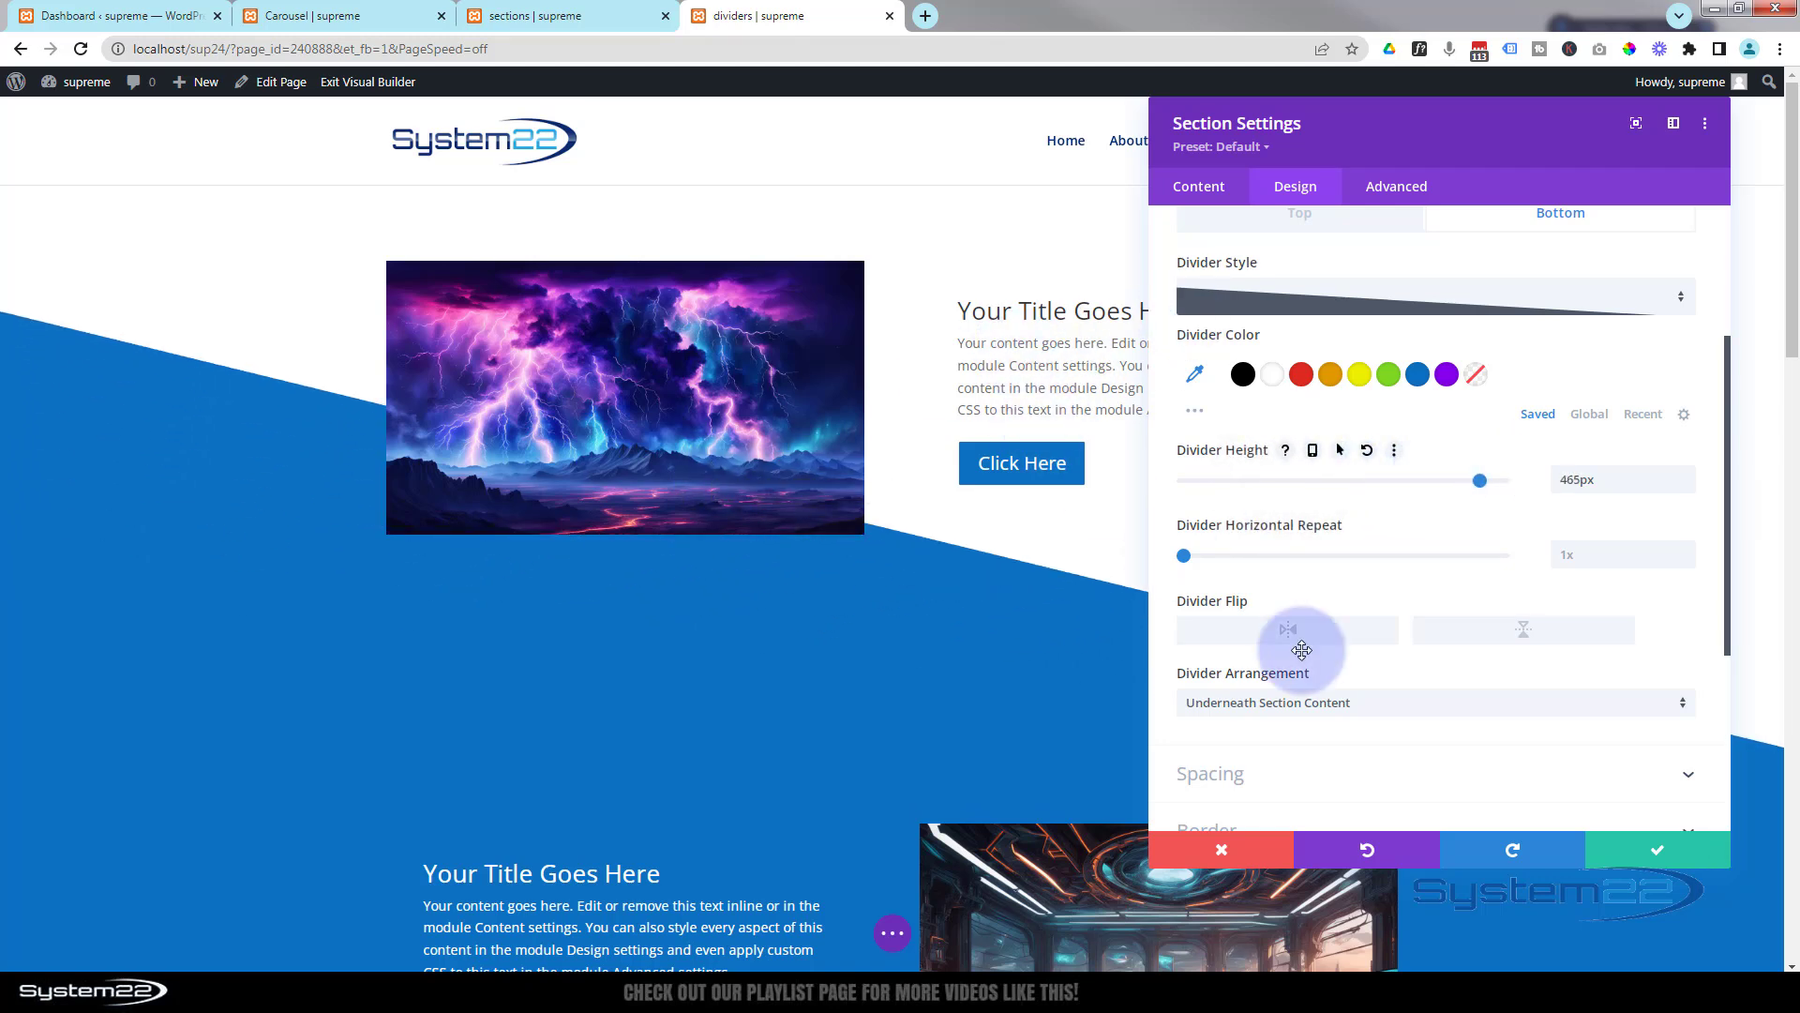
Try the On Top divider arrangement, then set it back to Underneath
{"action": "left_click", "coordinate": [1361, 712]}
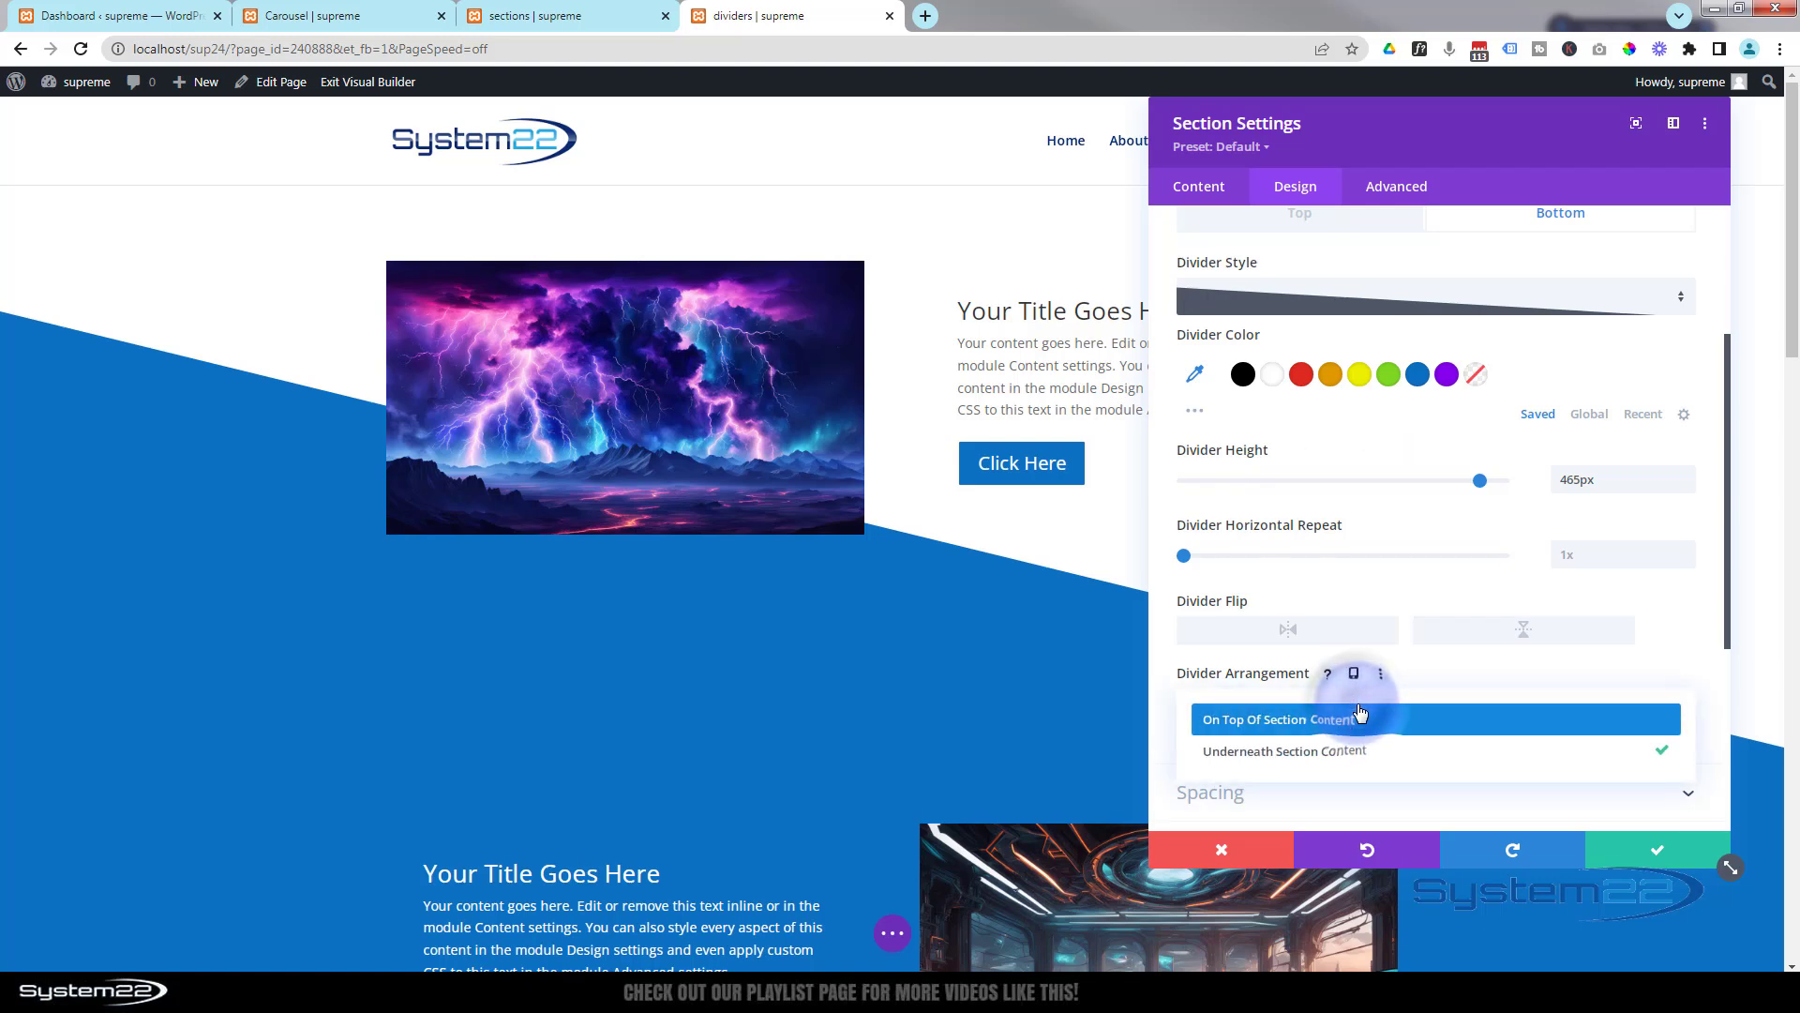
{"action": "left_click", "coordinate": [1338, 724]}
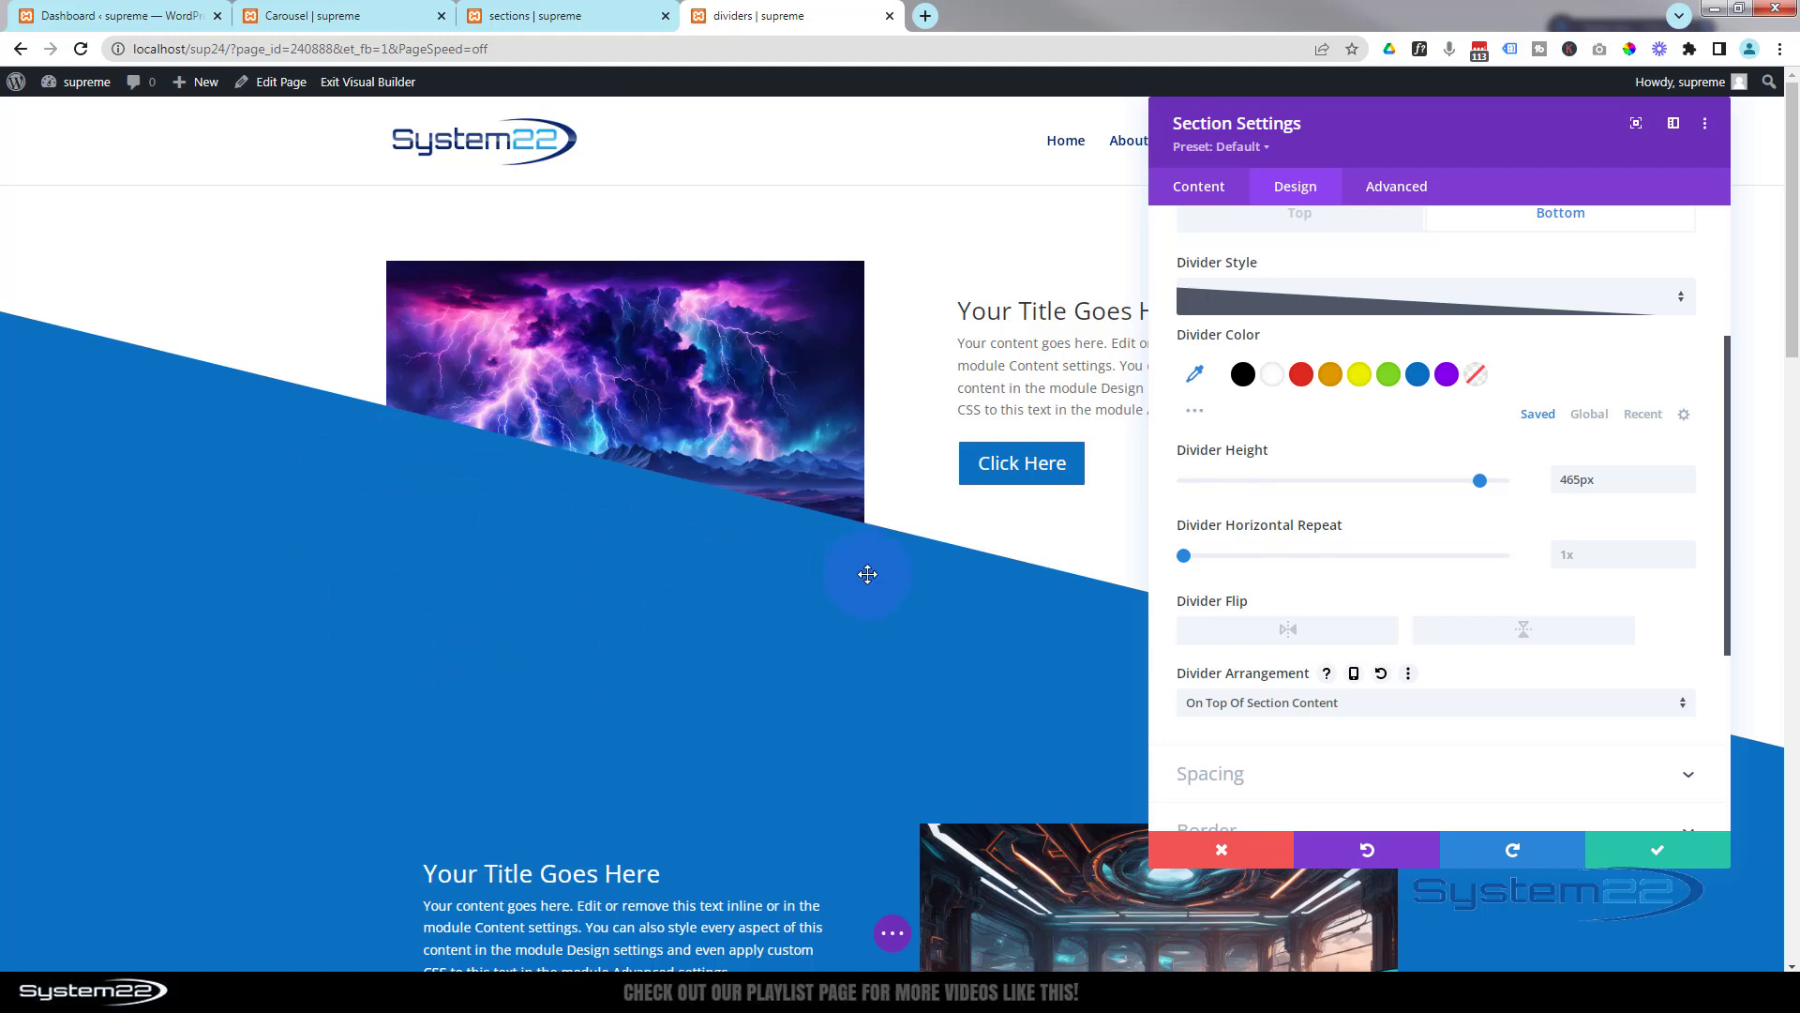
{"action": "left_click", "coordinate": [1384, 712]}
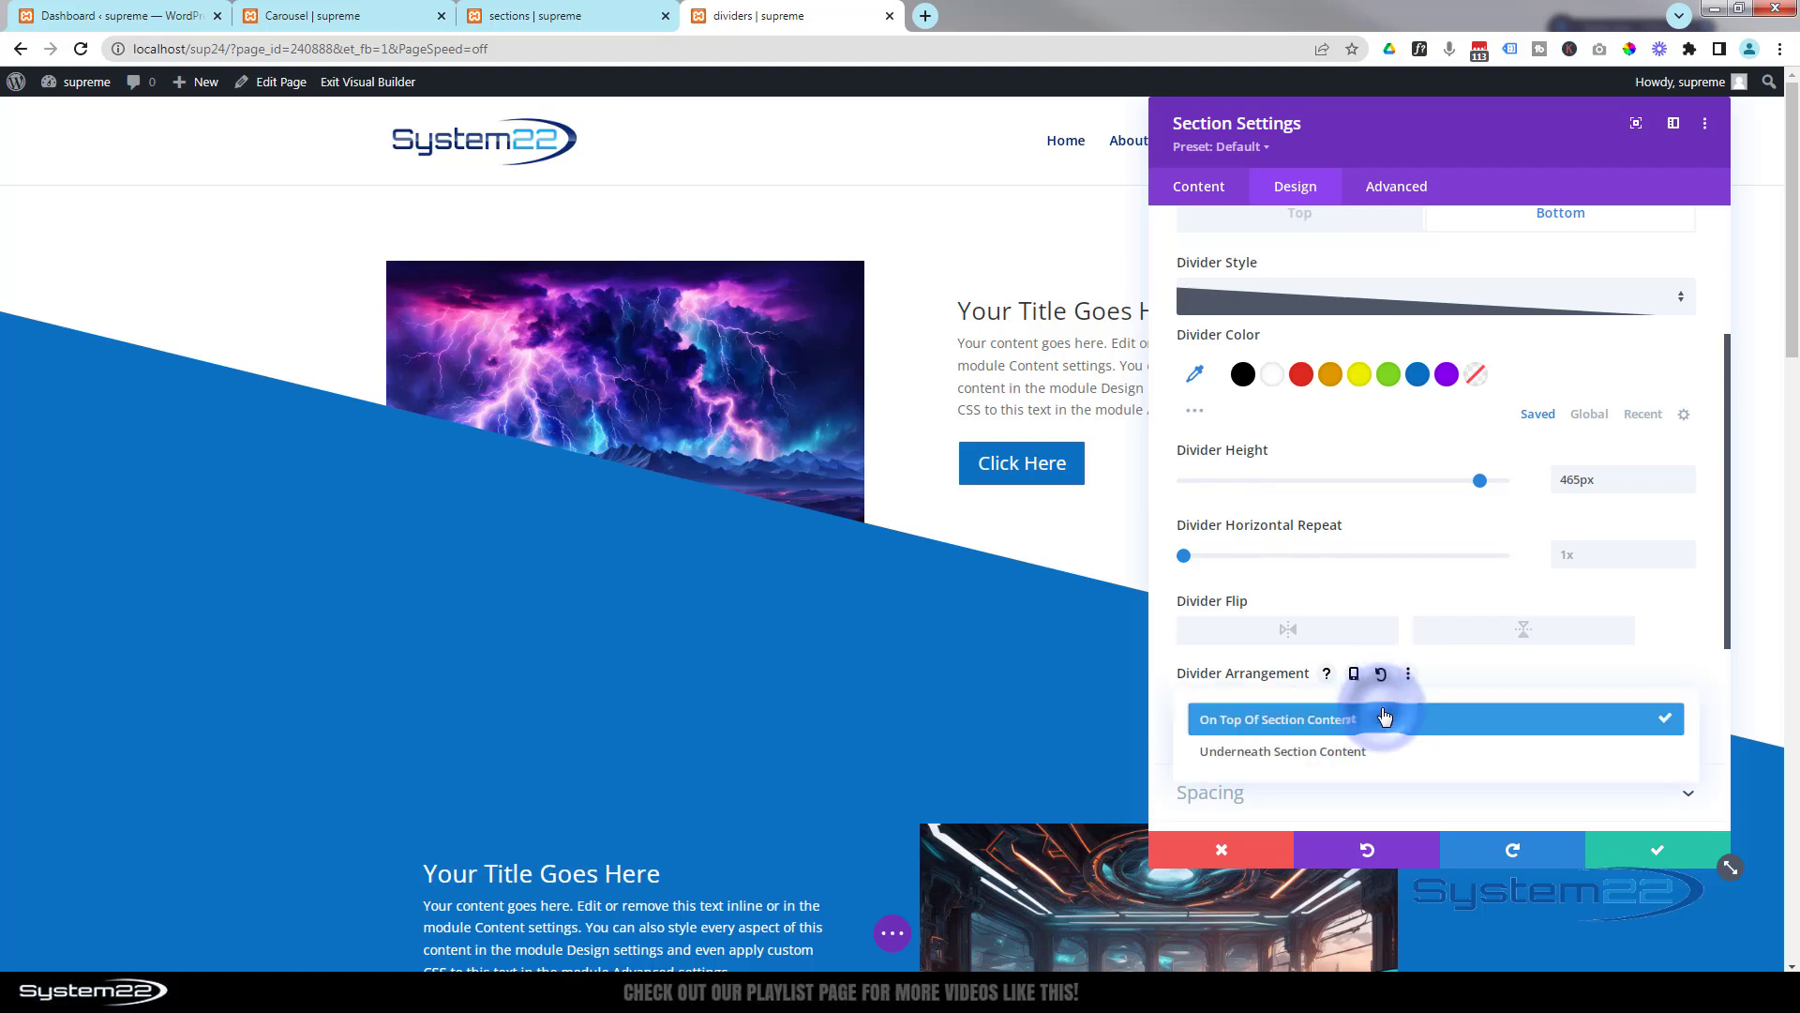
{"action": "left_click", "coordinate": [1384, 751]}
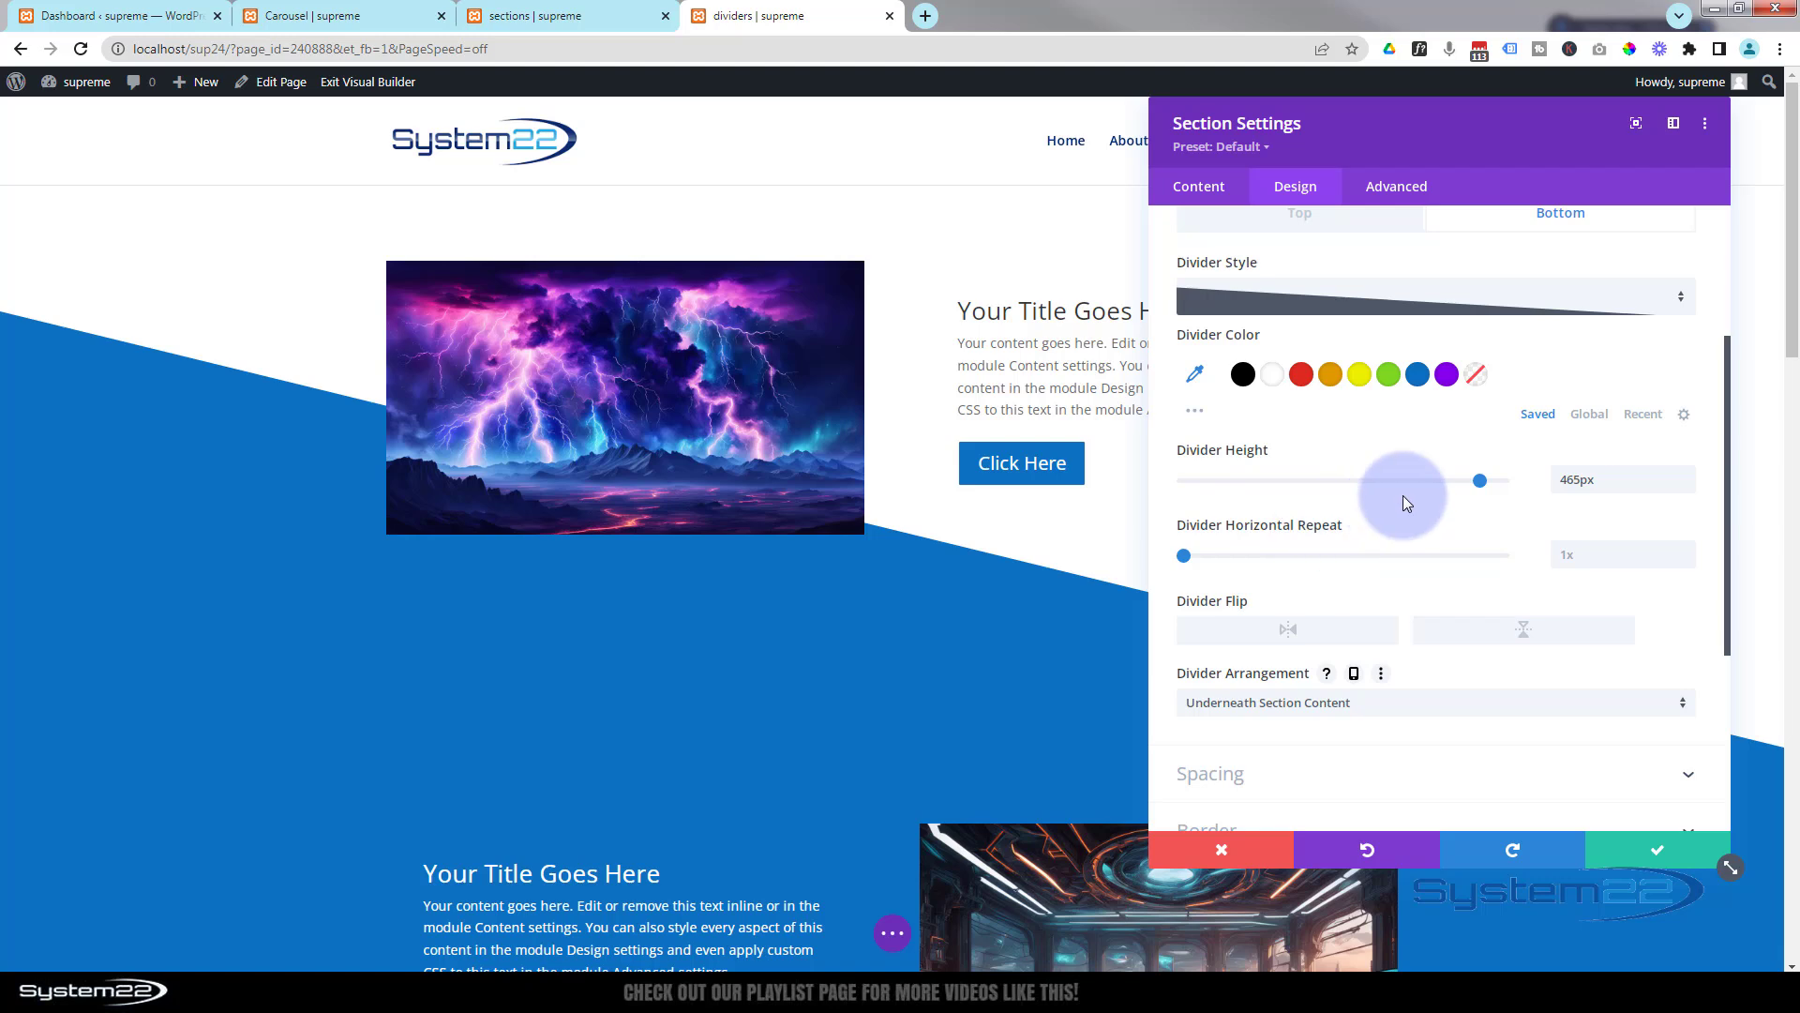
Enter 200px as the bottom divider height and save the section settings
{"action": "left_click_drag", "start_coordinate": [1557, 485], "coordinate": [1575, 485]}
{"action": "type", "text": "200"}
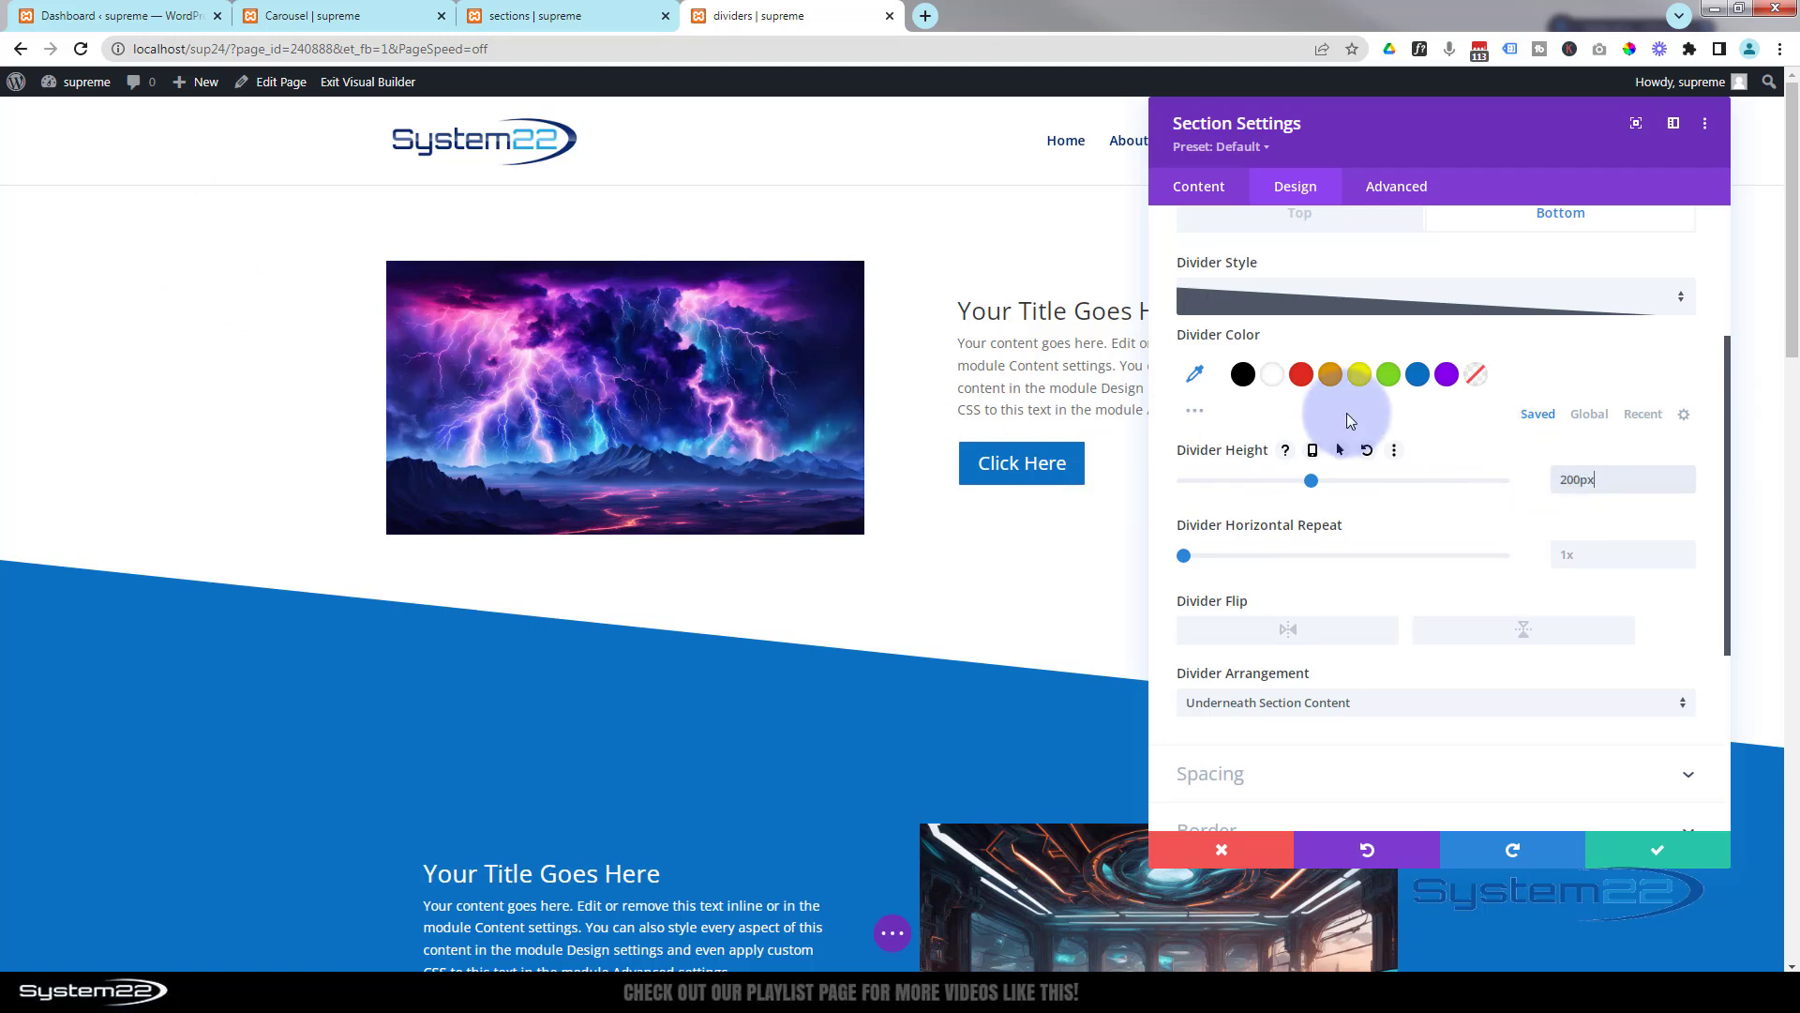
{"action": "left_click", "coordinate": [1657, 850]}
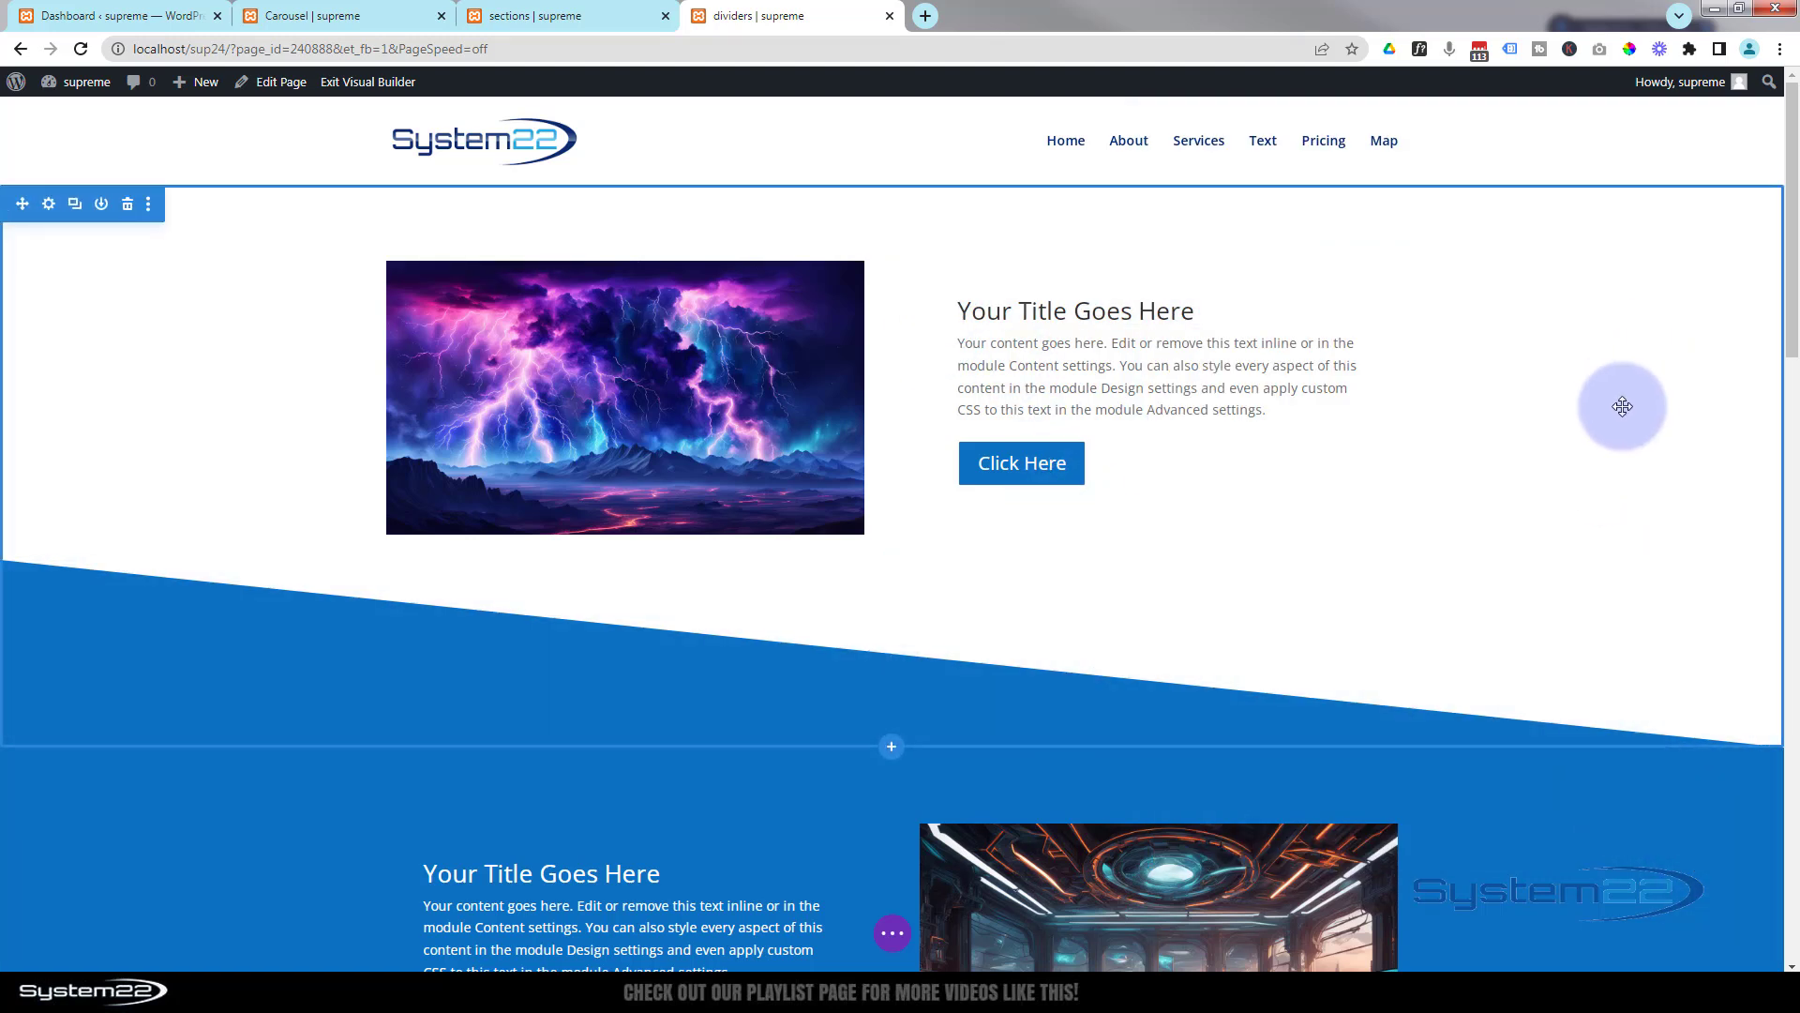
{"action": "scroll", "coordinate": [1622, 406], "scroll_direction": "down", "scroll_amount": 5}
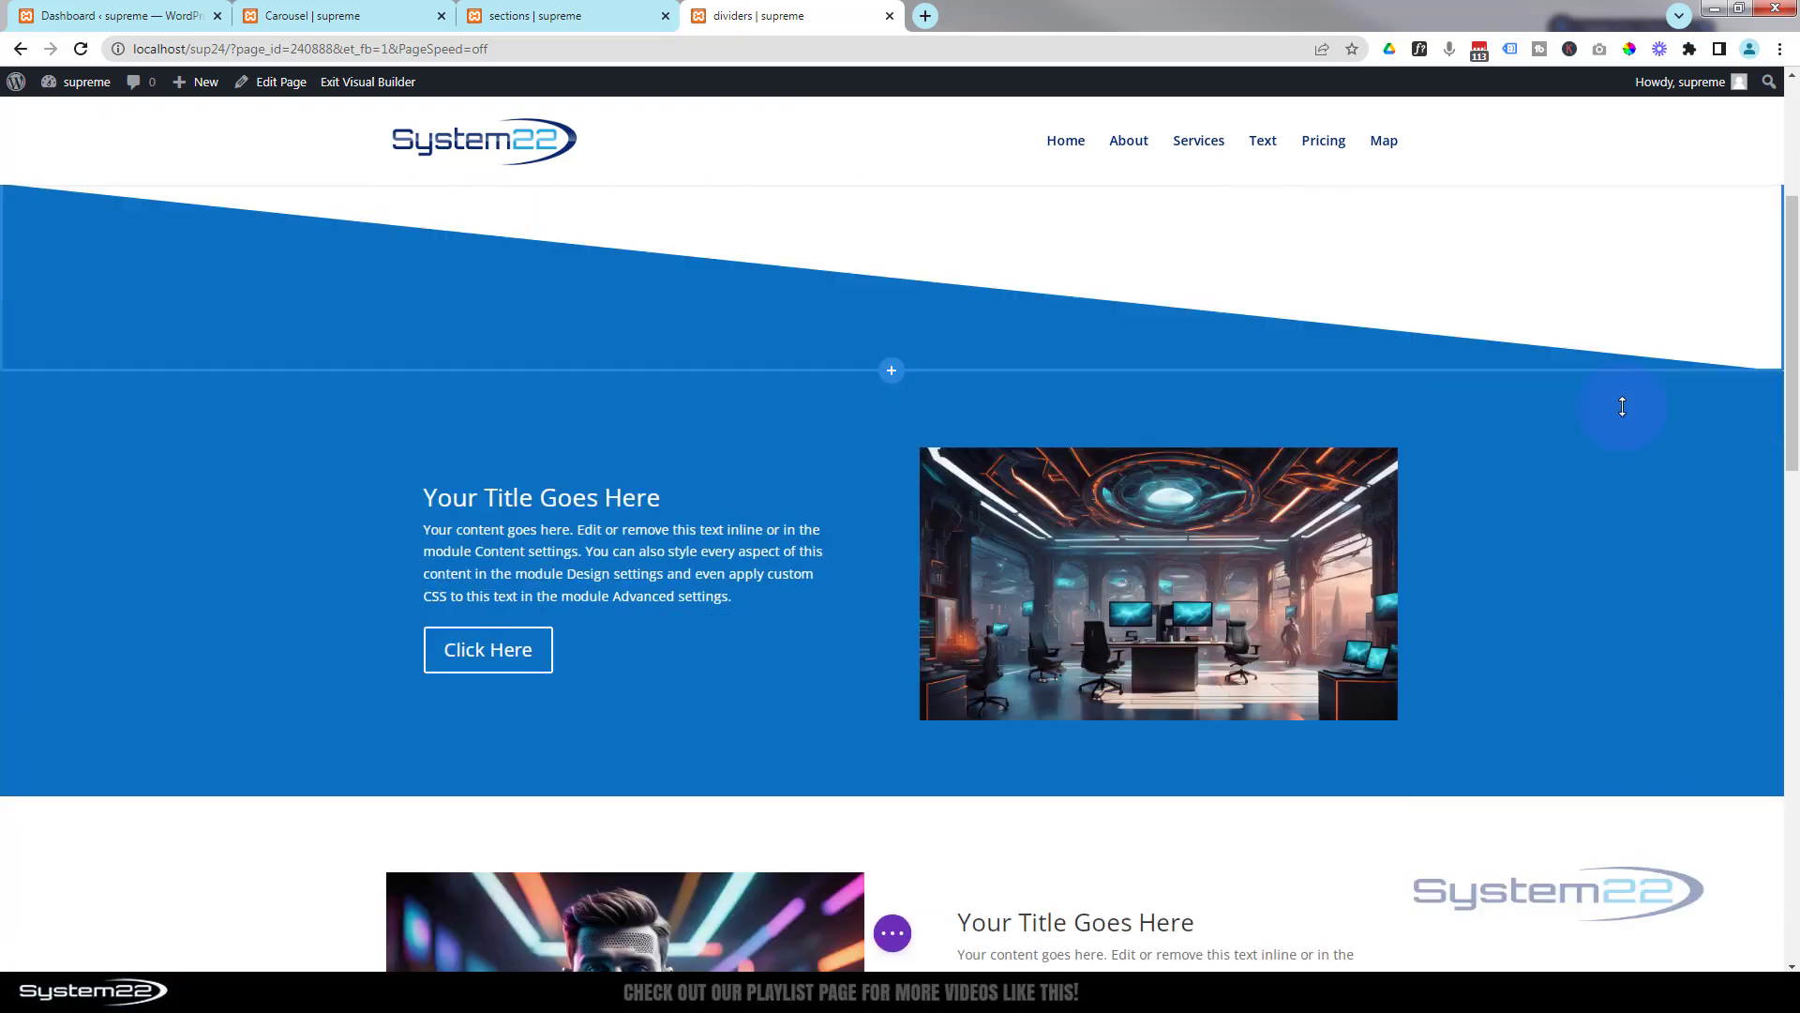
{"action": "scroll", "coordinate": [1622, 406], "scroll_direction": "up", "scroll_amount": 2}
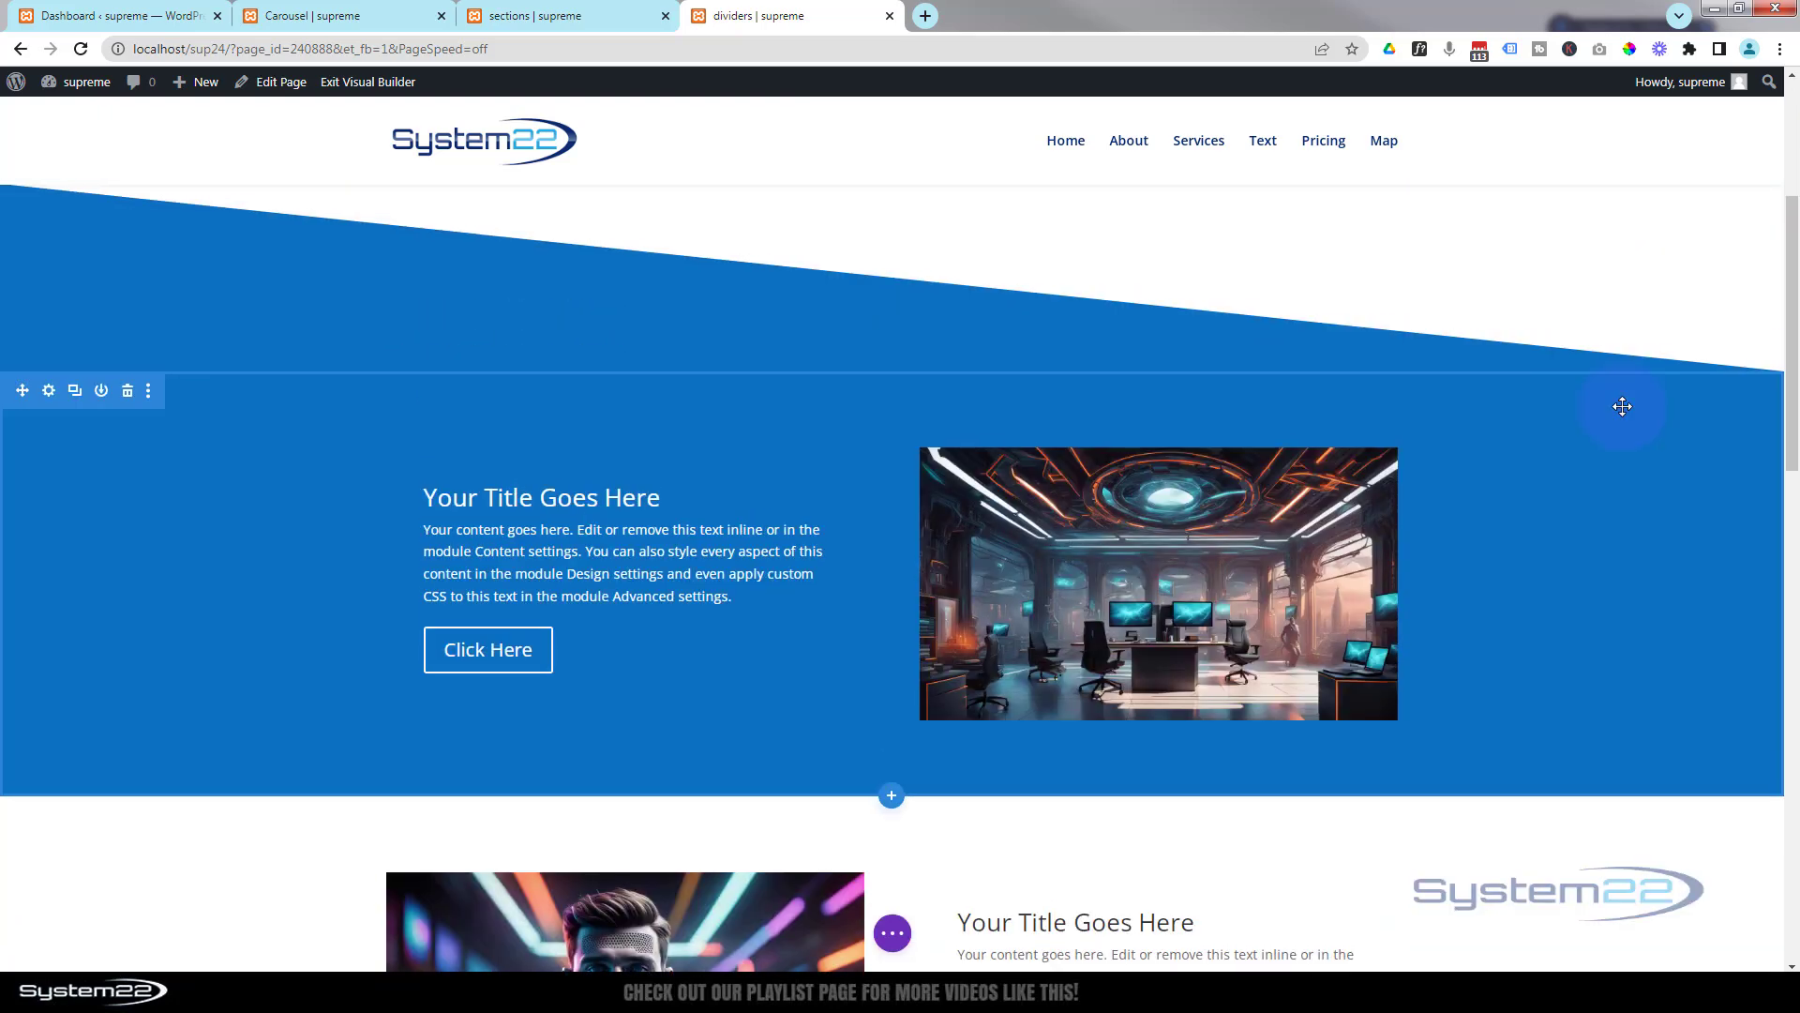
{"action": "scroll", "coordinate": [1622, 406], "scroll_direction": "down", "scroll_amount": 1}
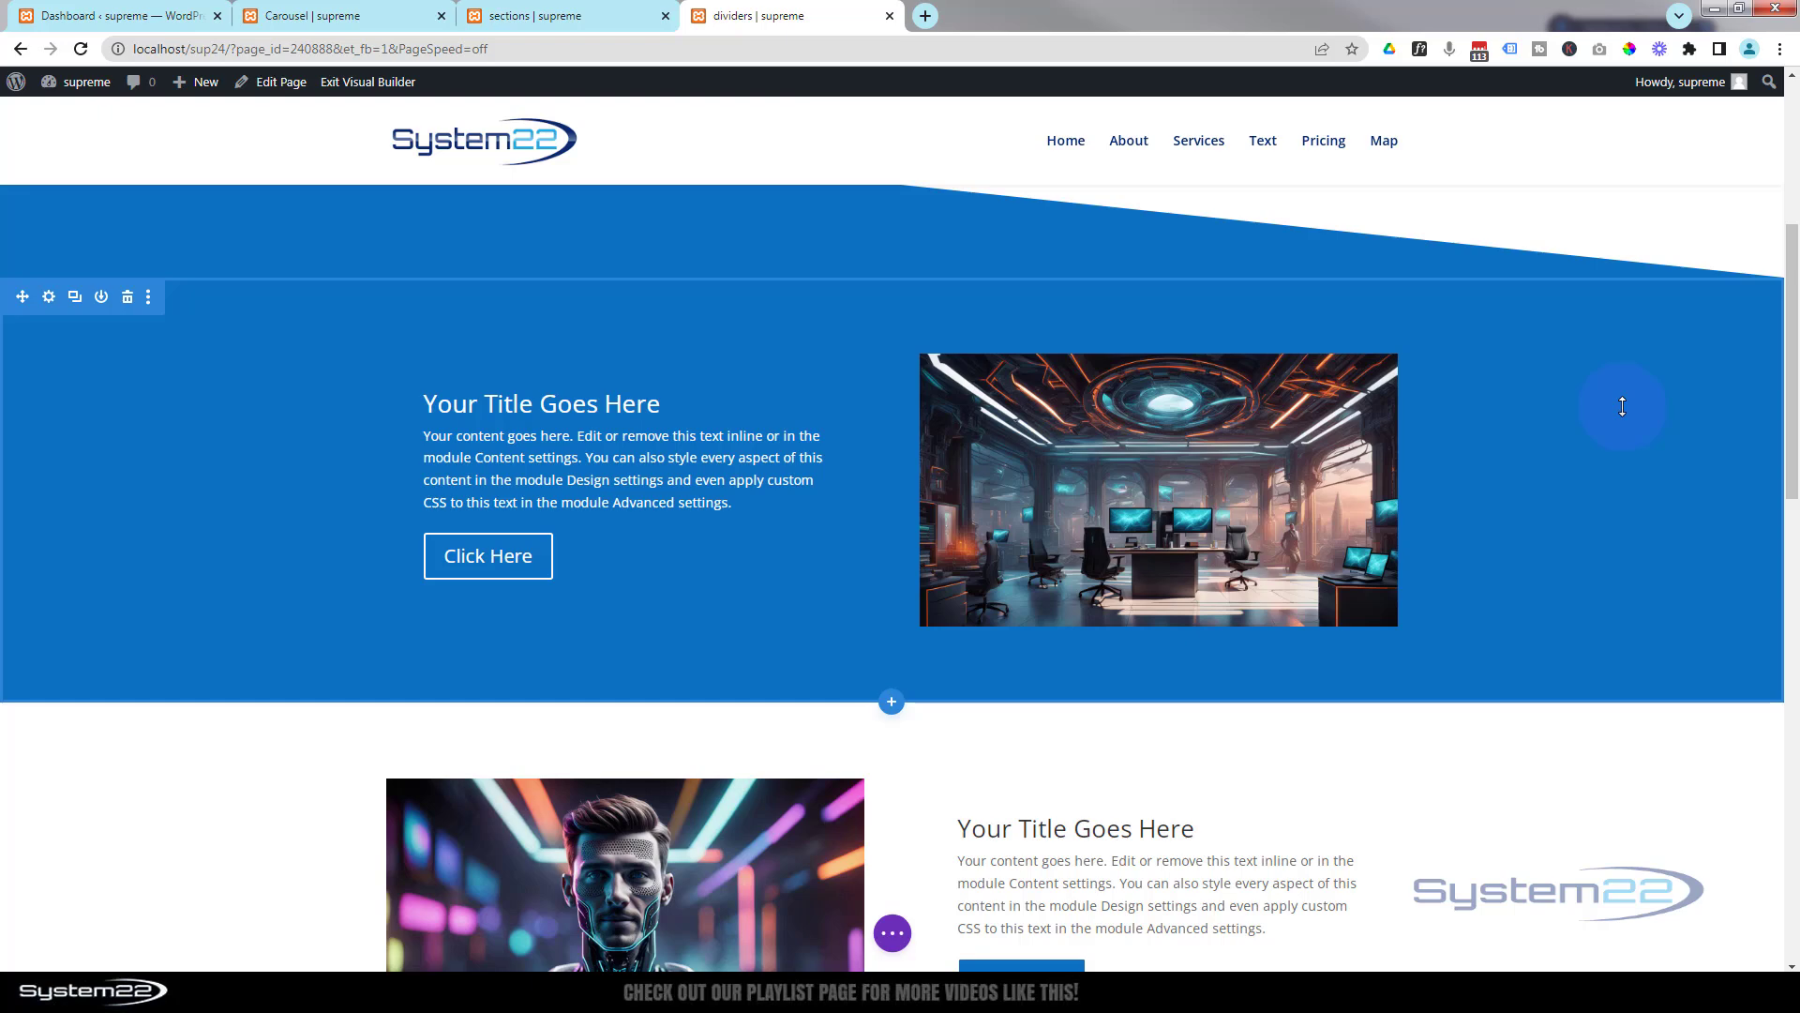
Give the robot section a wave-shaped top divider in its Design > Dividers settings
{"action": "scroll", "coordinate": [1622, 406], "scroll_direction": "down", "scroll_amount": 5}
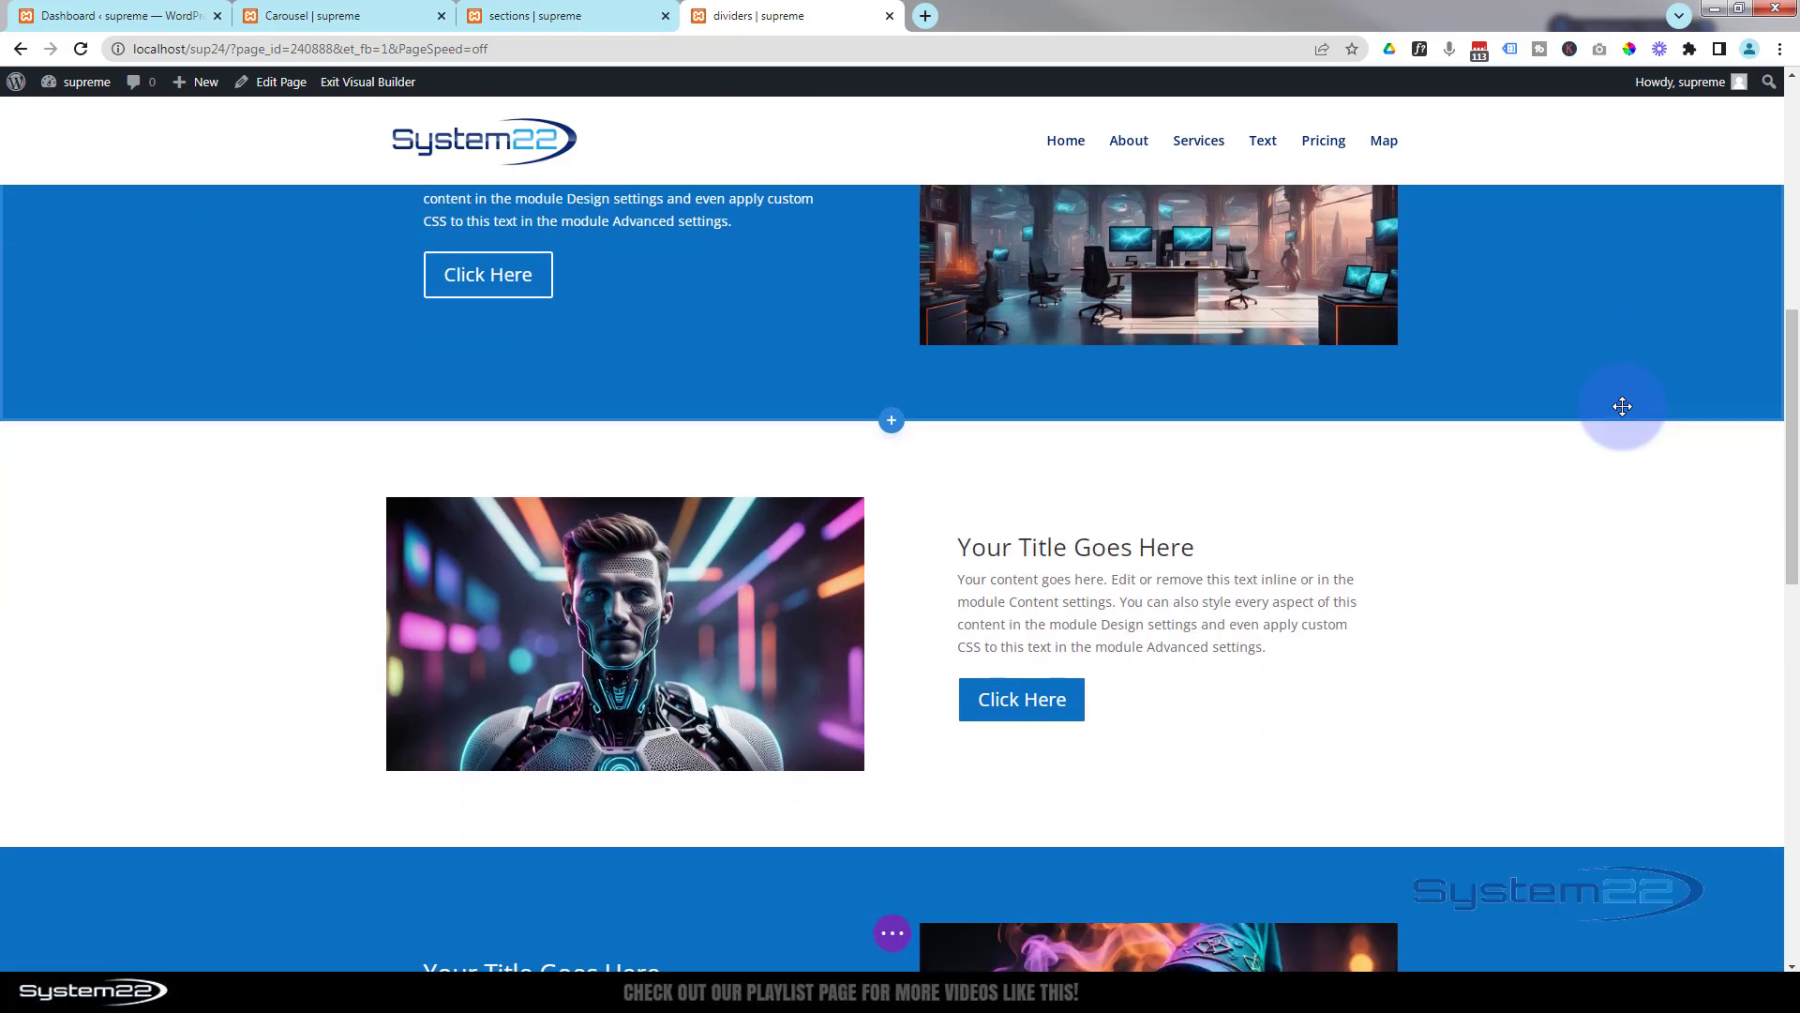
{"action": "scroll", "coordinate": [1622, 406], "scroll_direction": "up", "scroll_amount": 2}
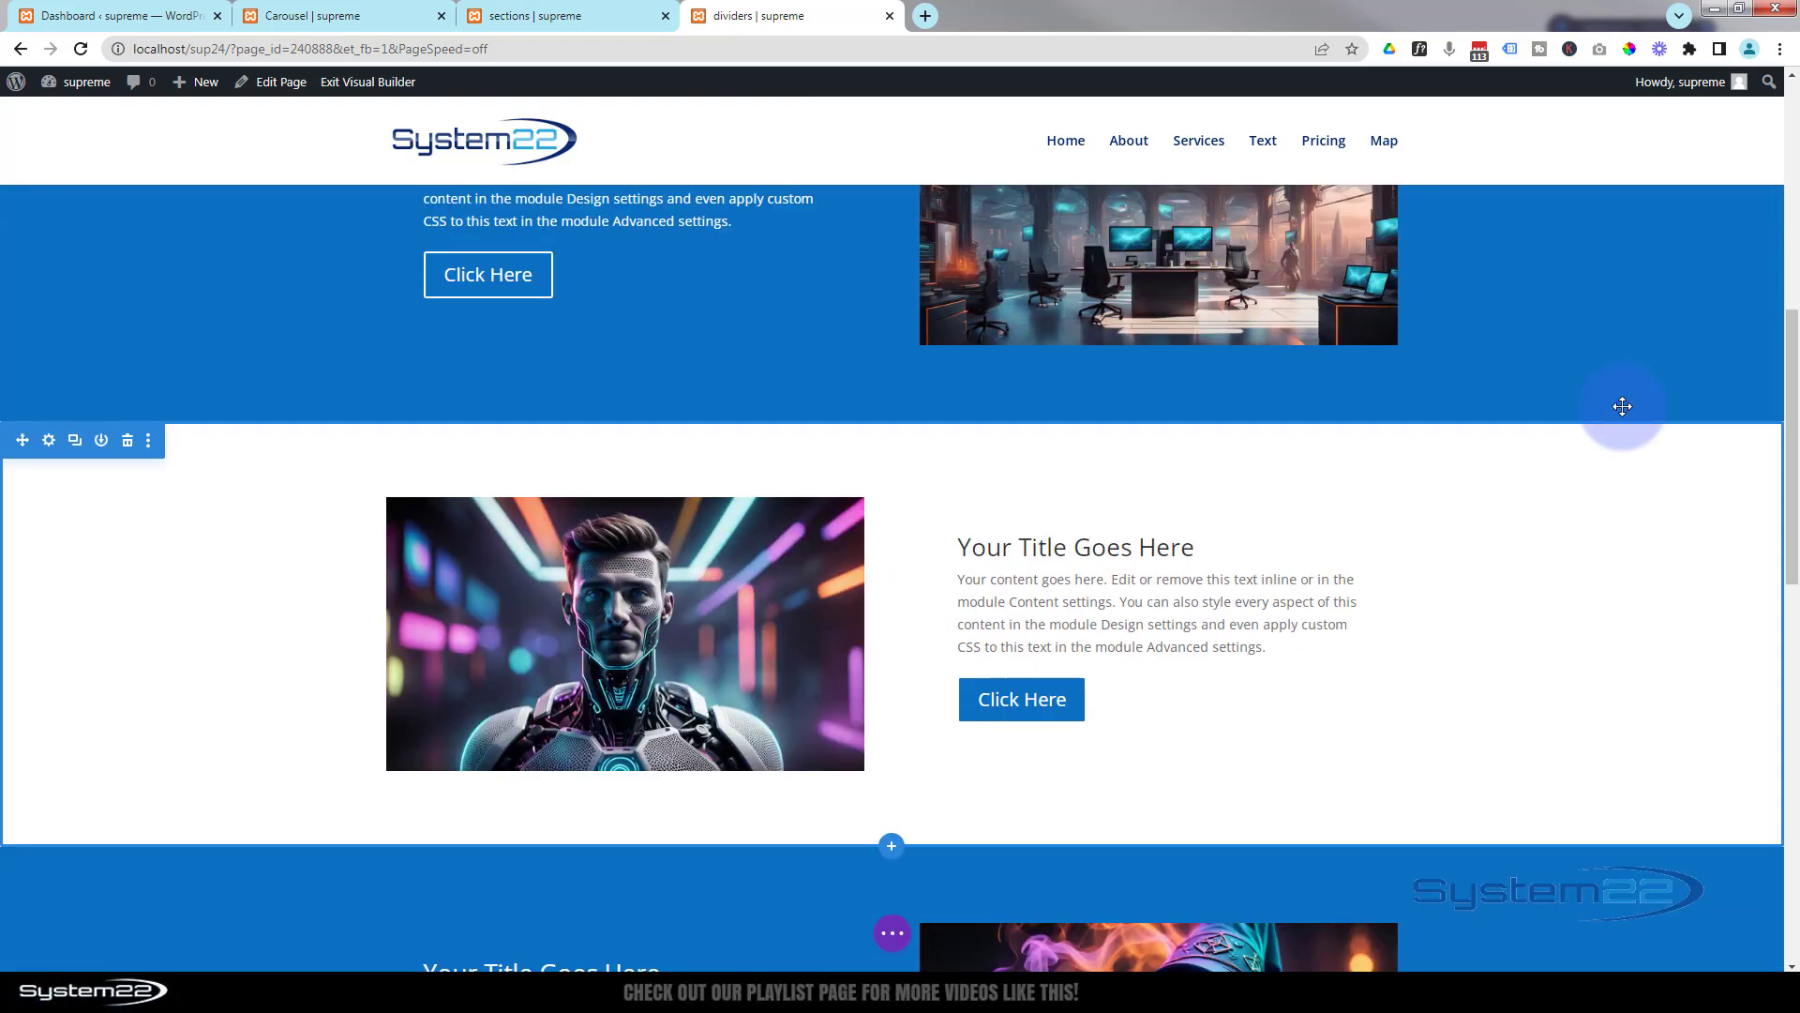
{"action": "left_click", "coordinate": [49, 441]}
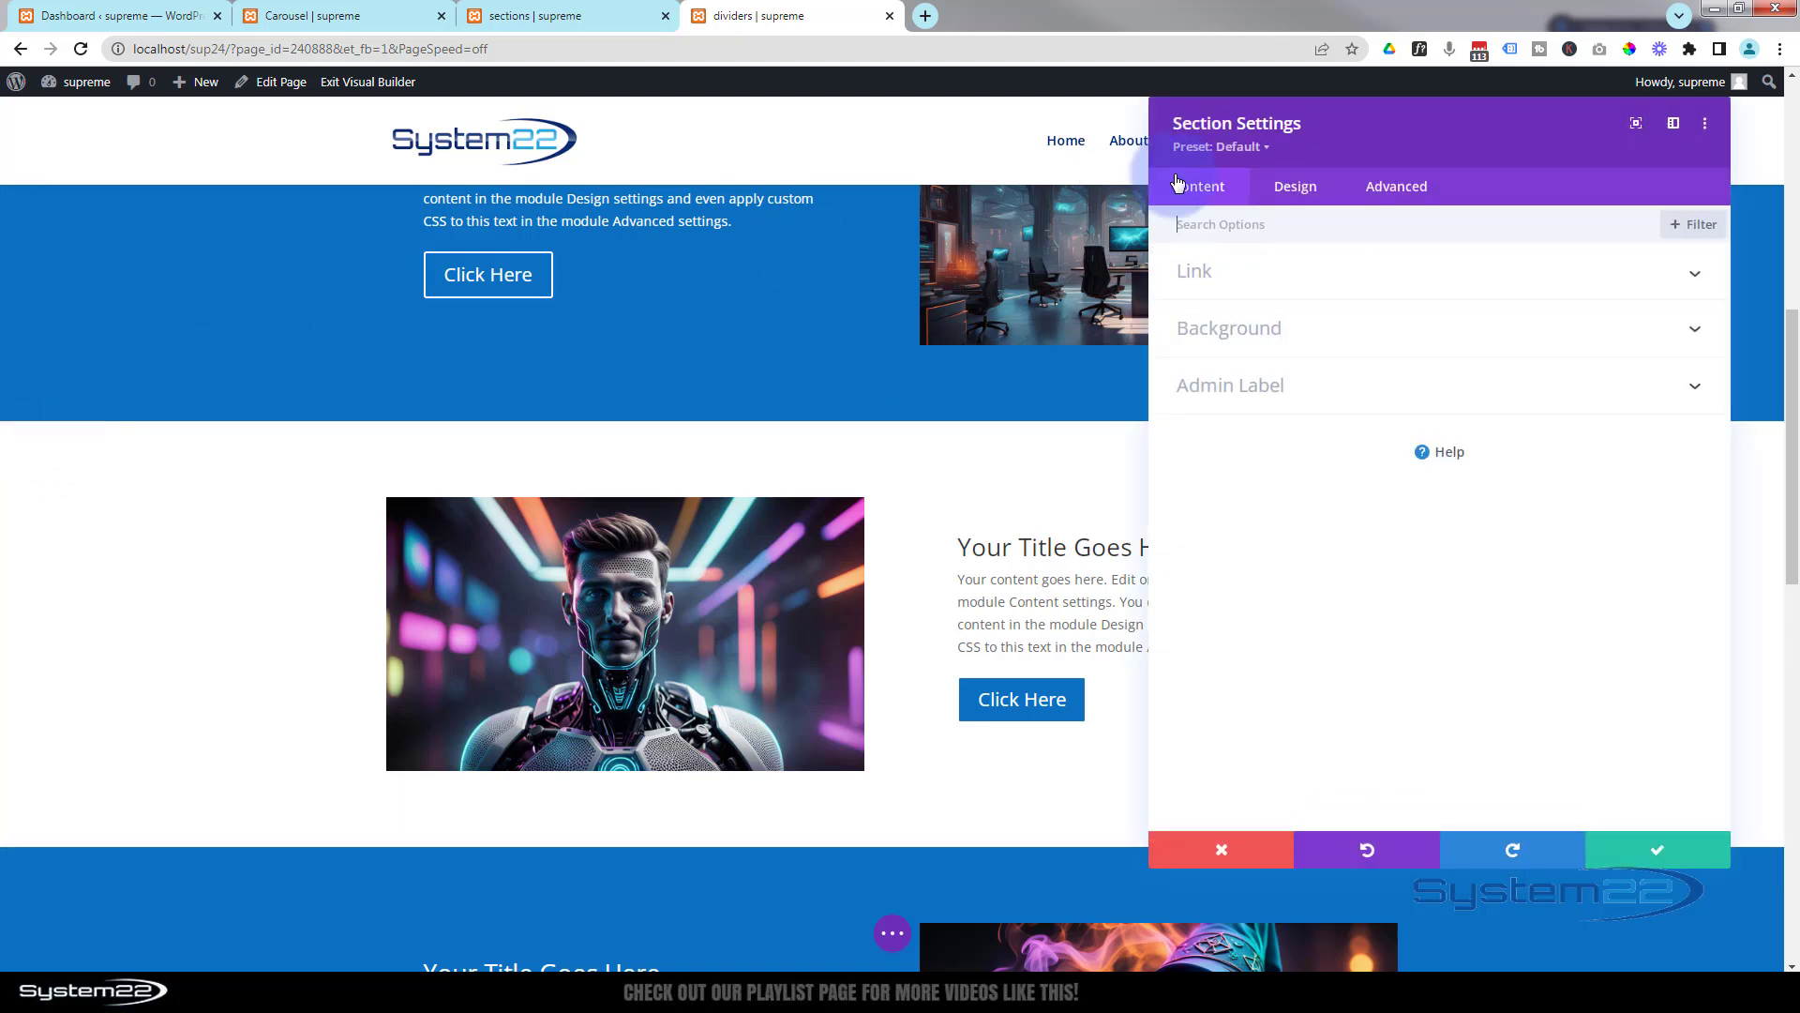
{"action": "left_click", "coordinate": [1315, 192]}
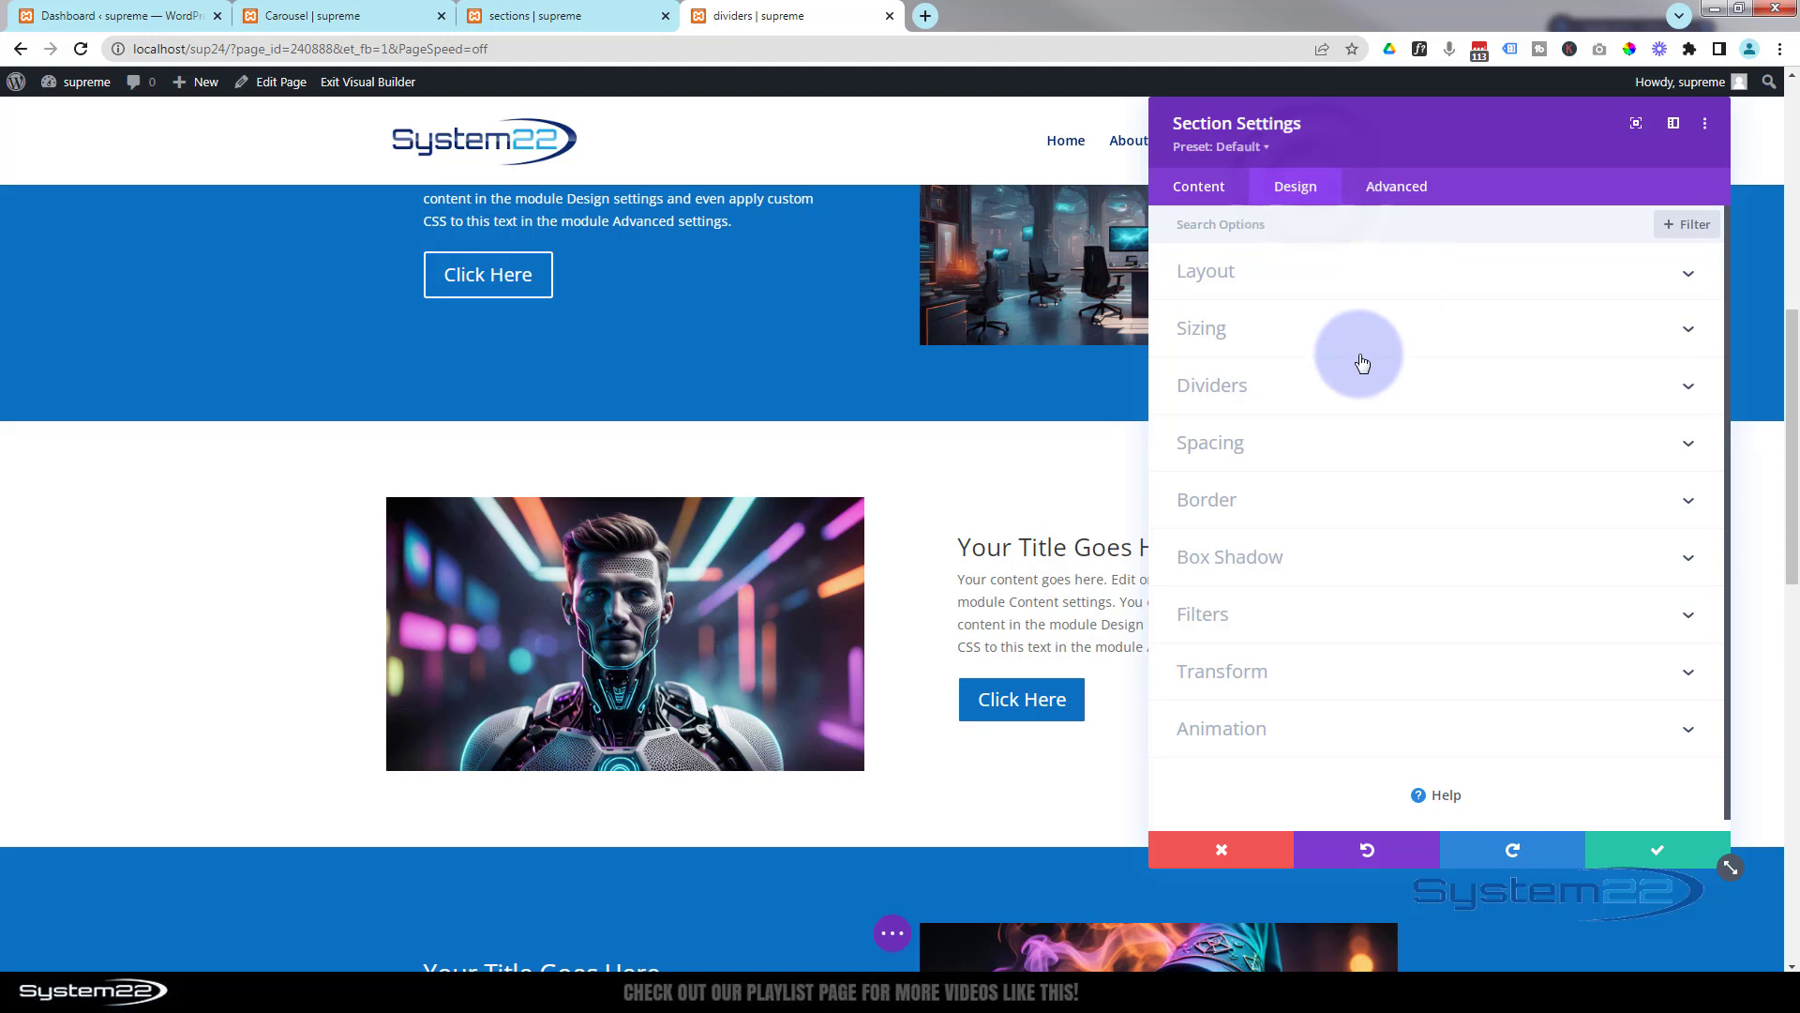
{"action": "left_click", "coordinate": [1338, 392]}
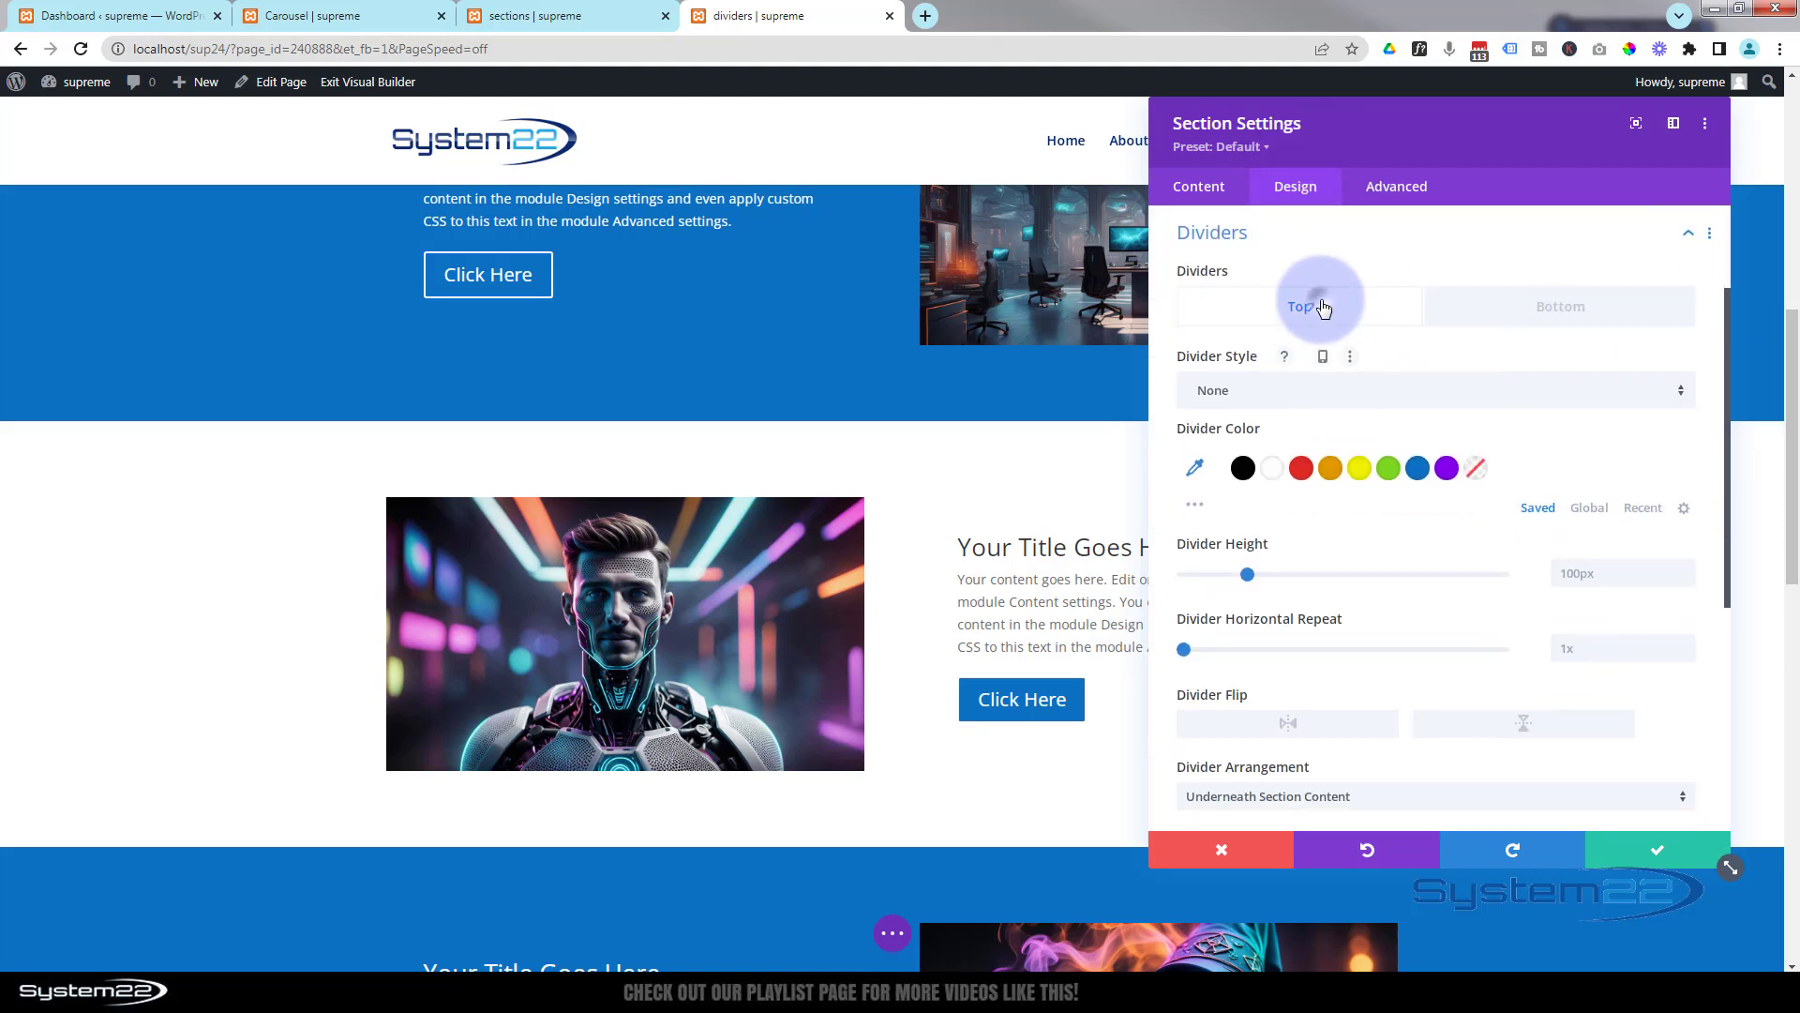
{"action": "left_click", "coordinate": [1341, 392]}
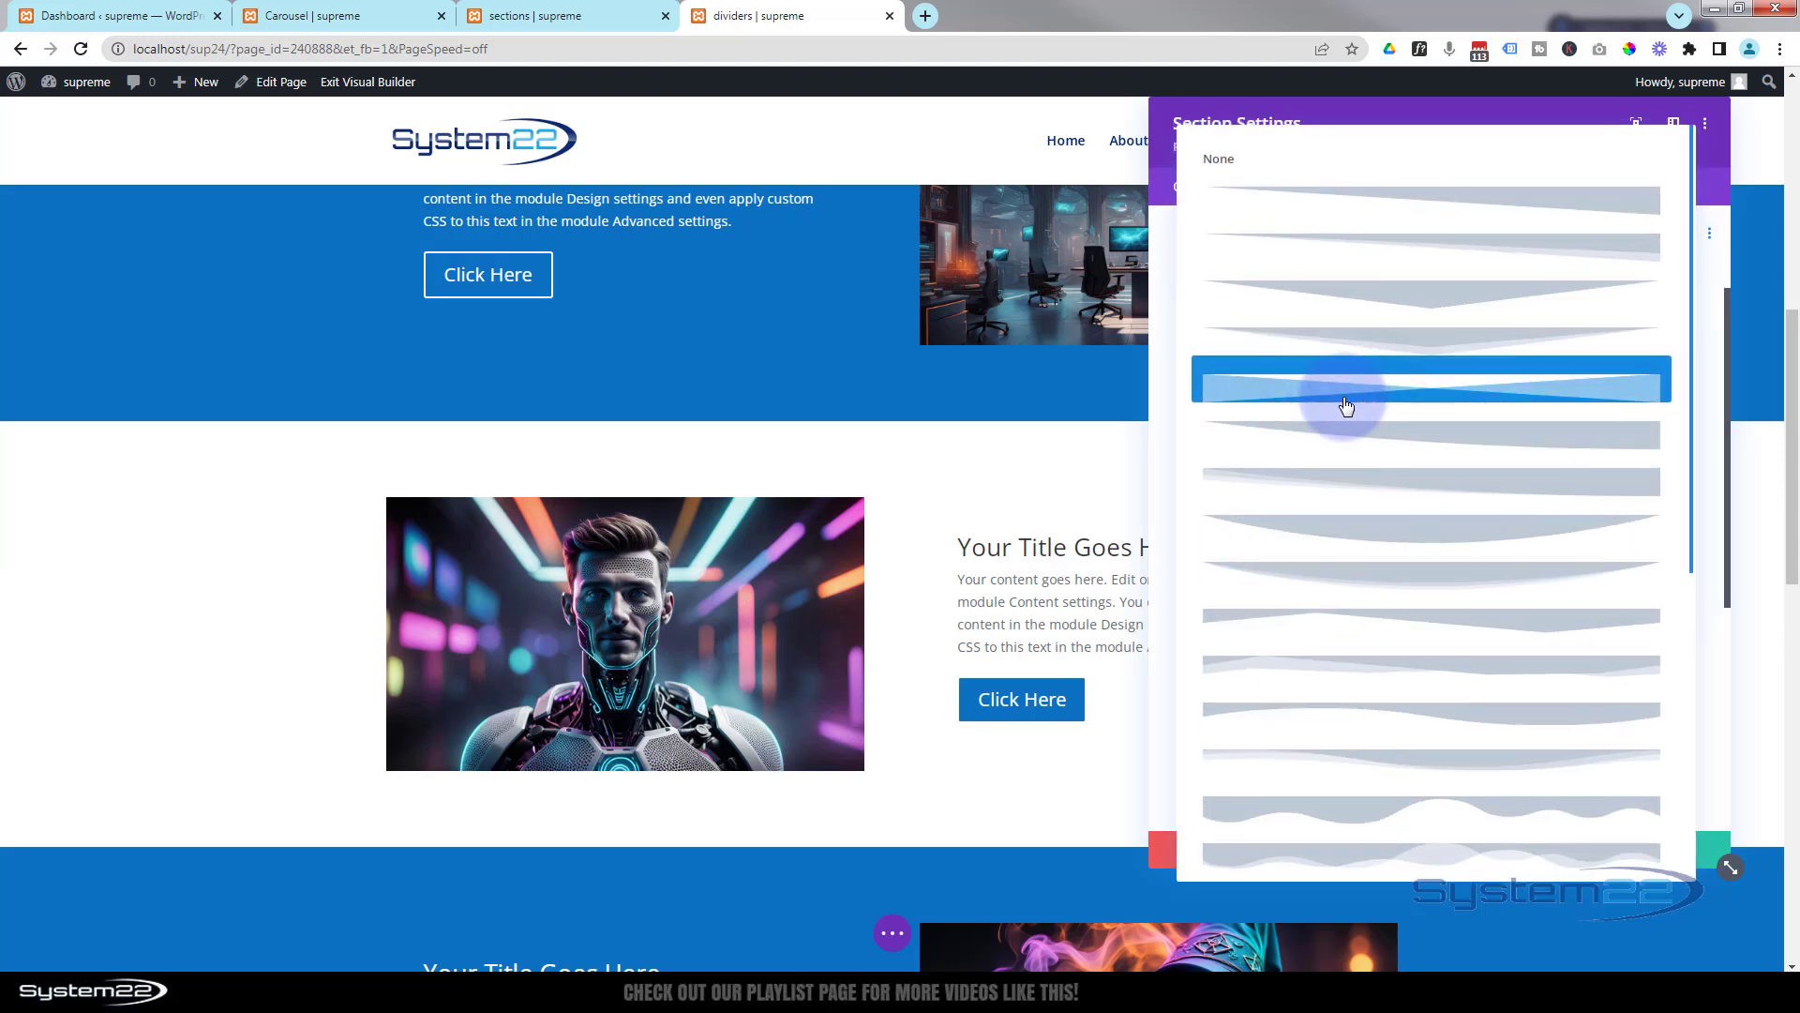
{"action": "left_click", "coordinate": [1434, 755]}
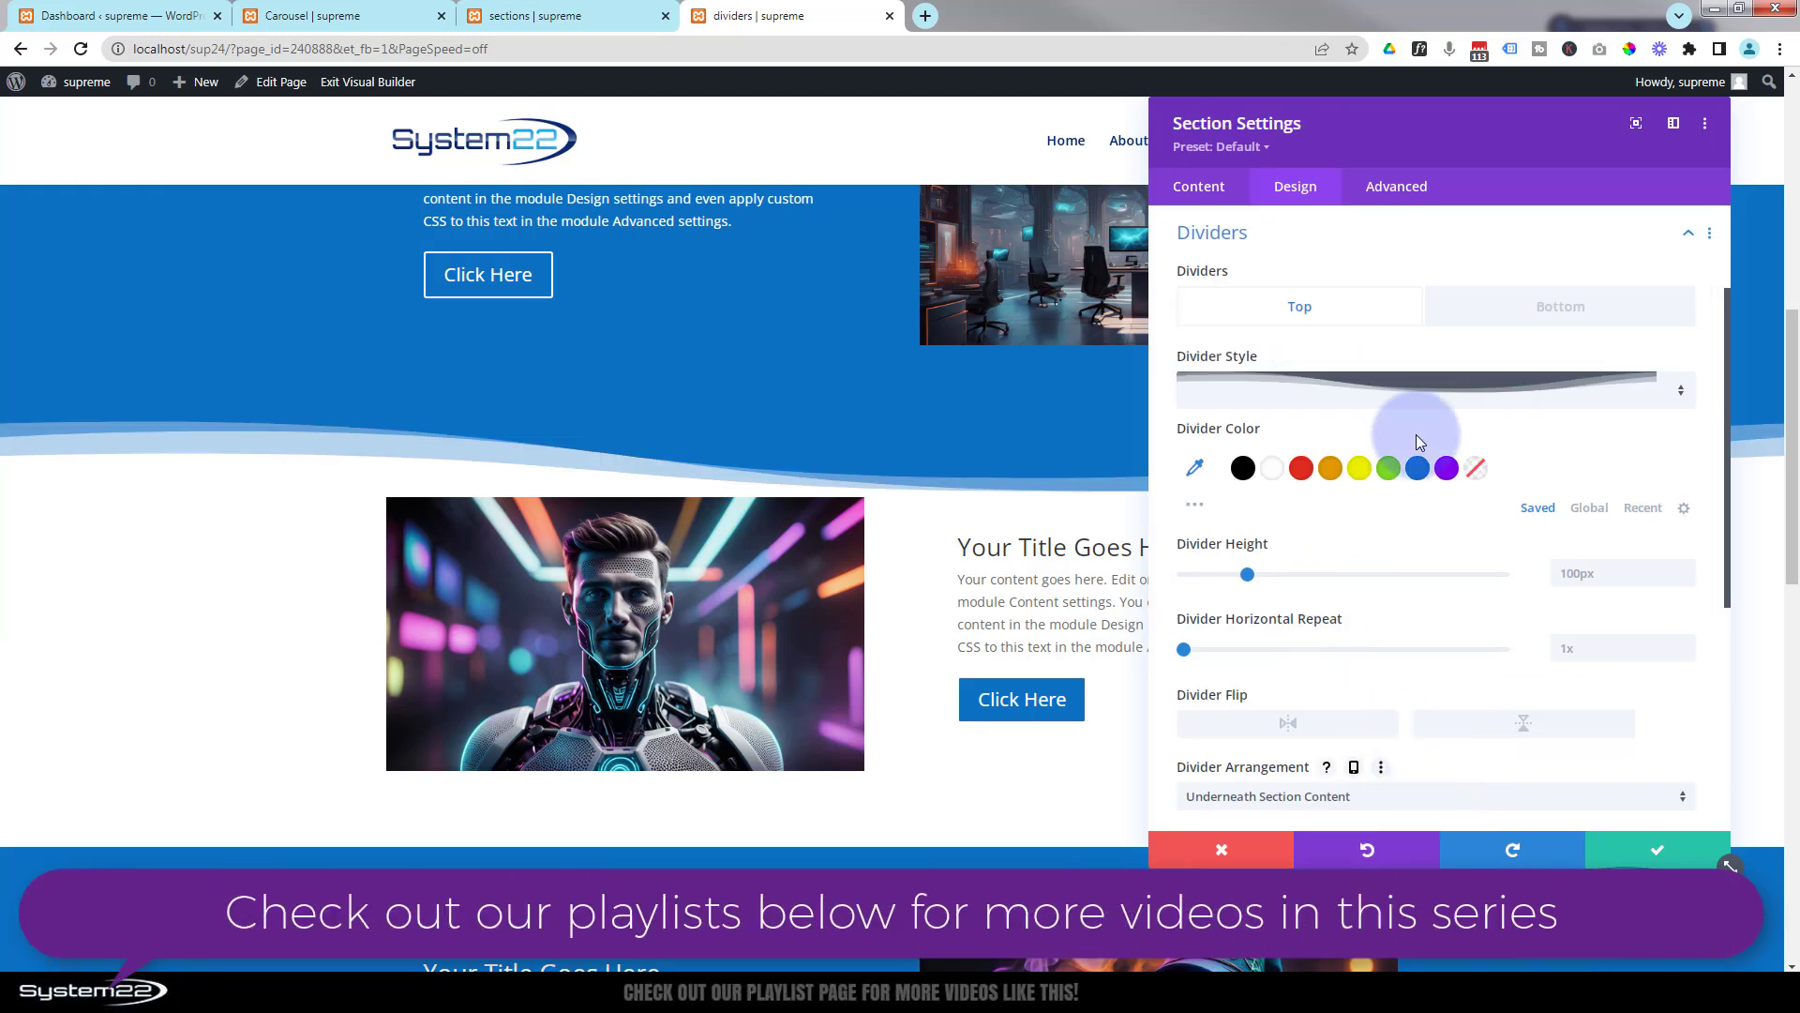
{"action": "left_click", "coordinate": [1575, 318]}
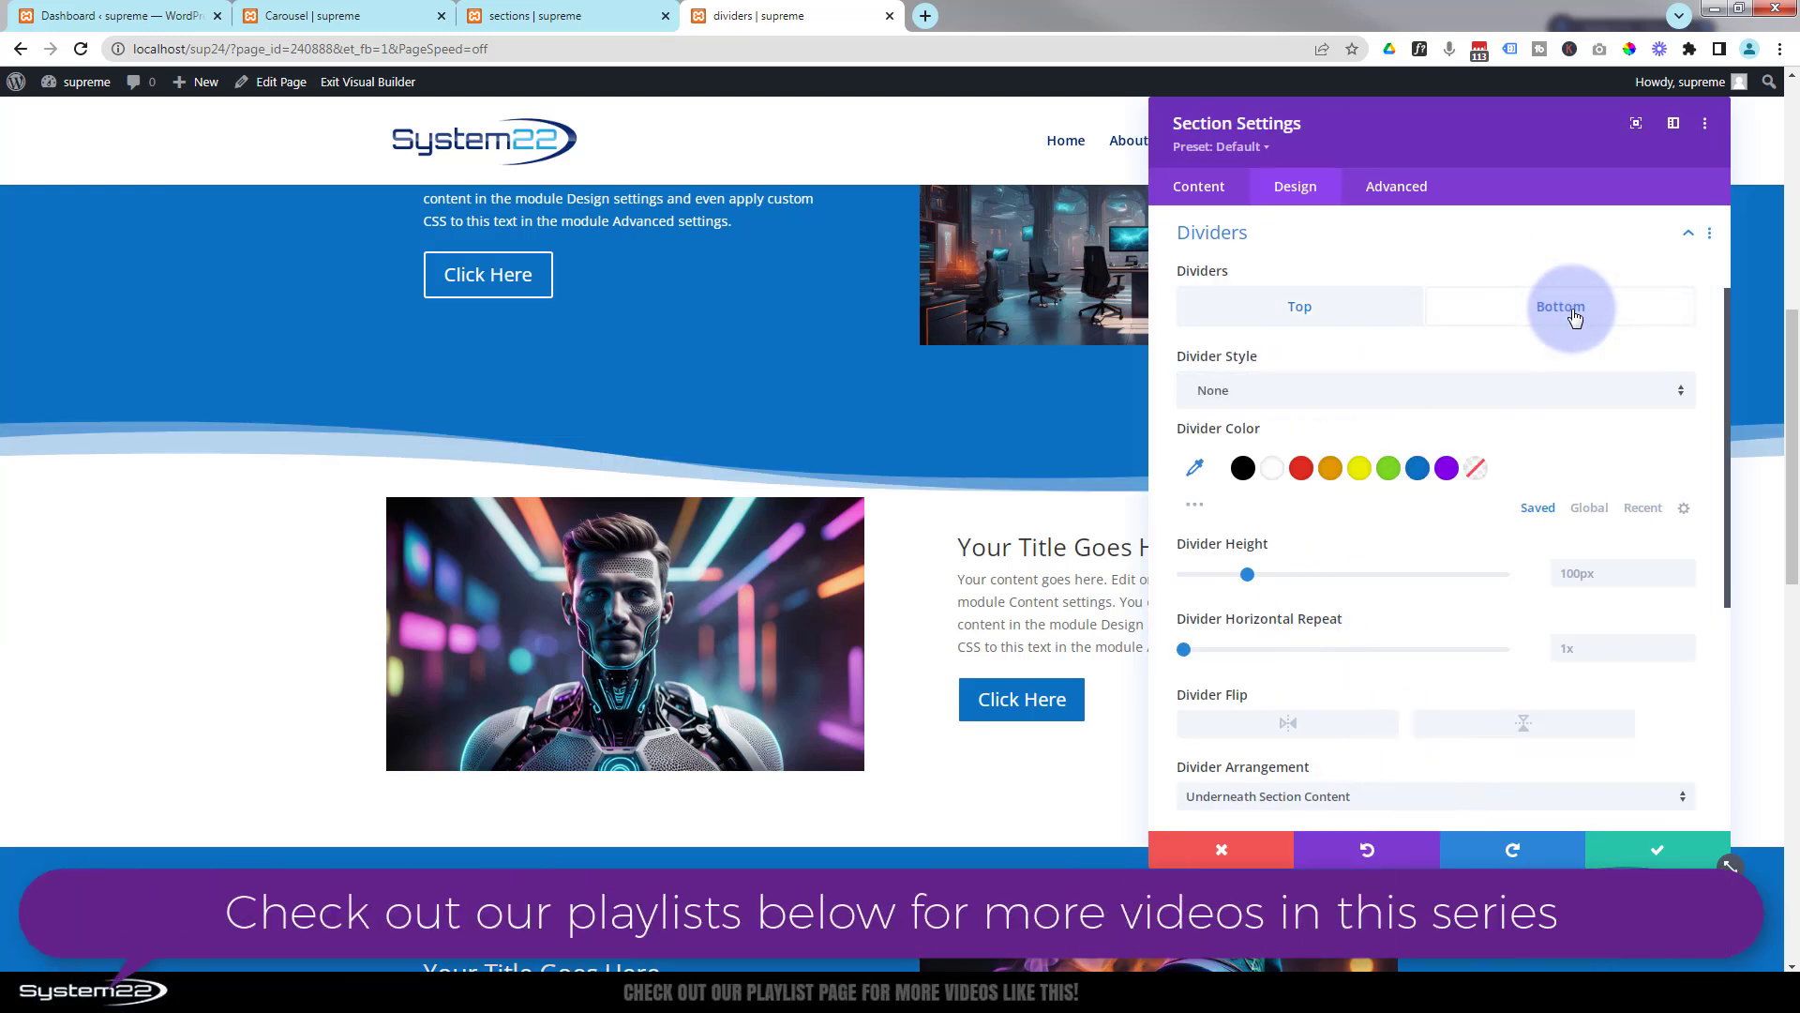
Choose a wave shape for the robot section's bottom divider
{"action": "left_click", "coordinate": [1472, 391]}
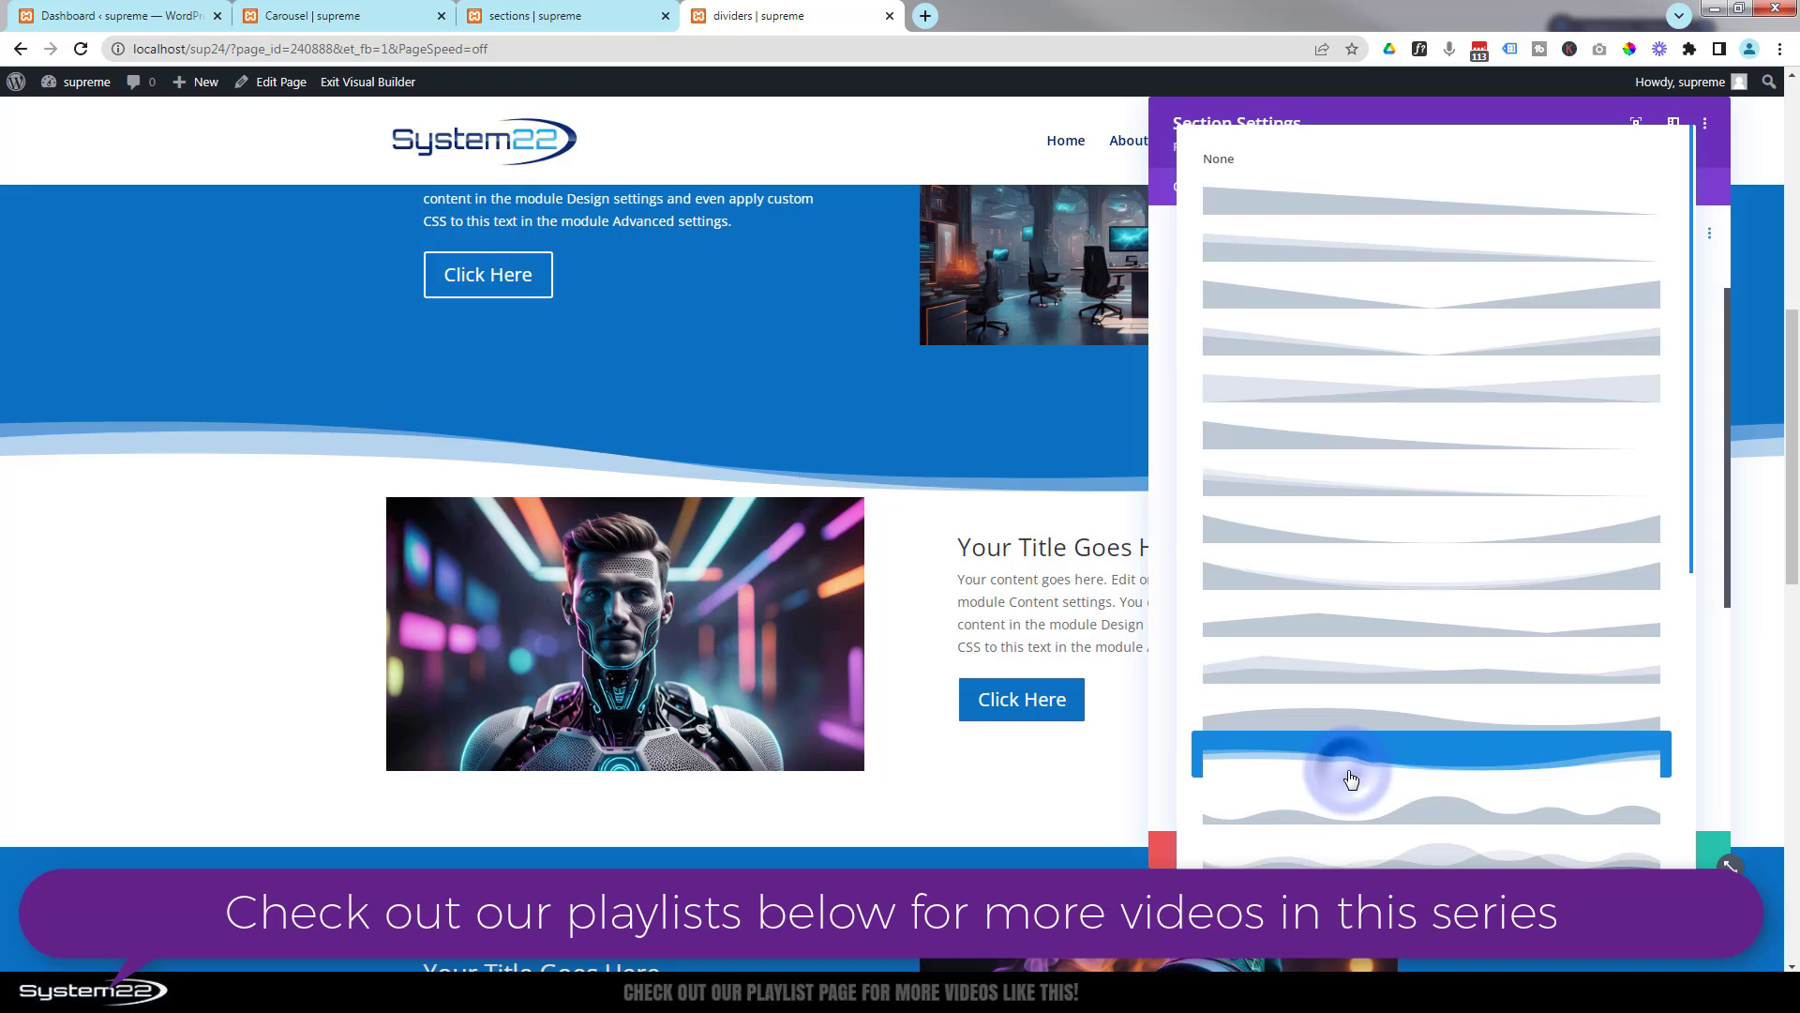
{"action": "left_click", "coordinate": [1350, 778]}
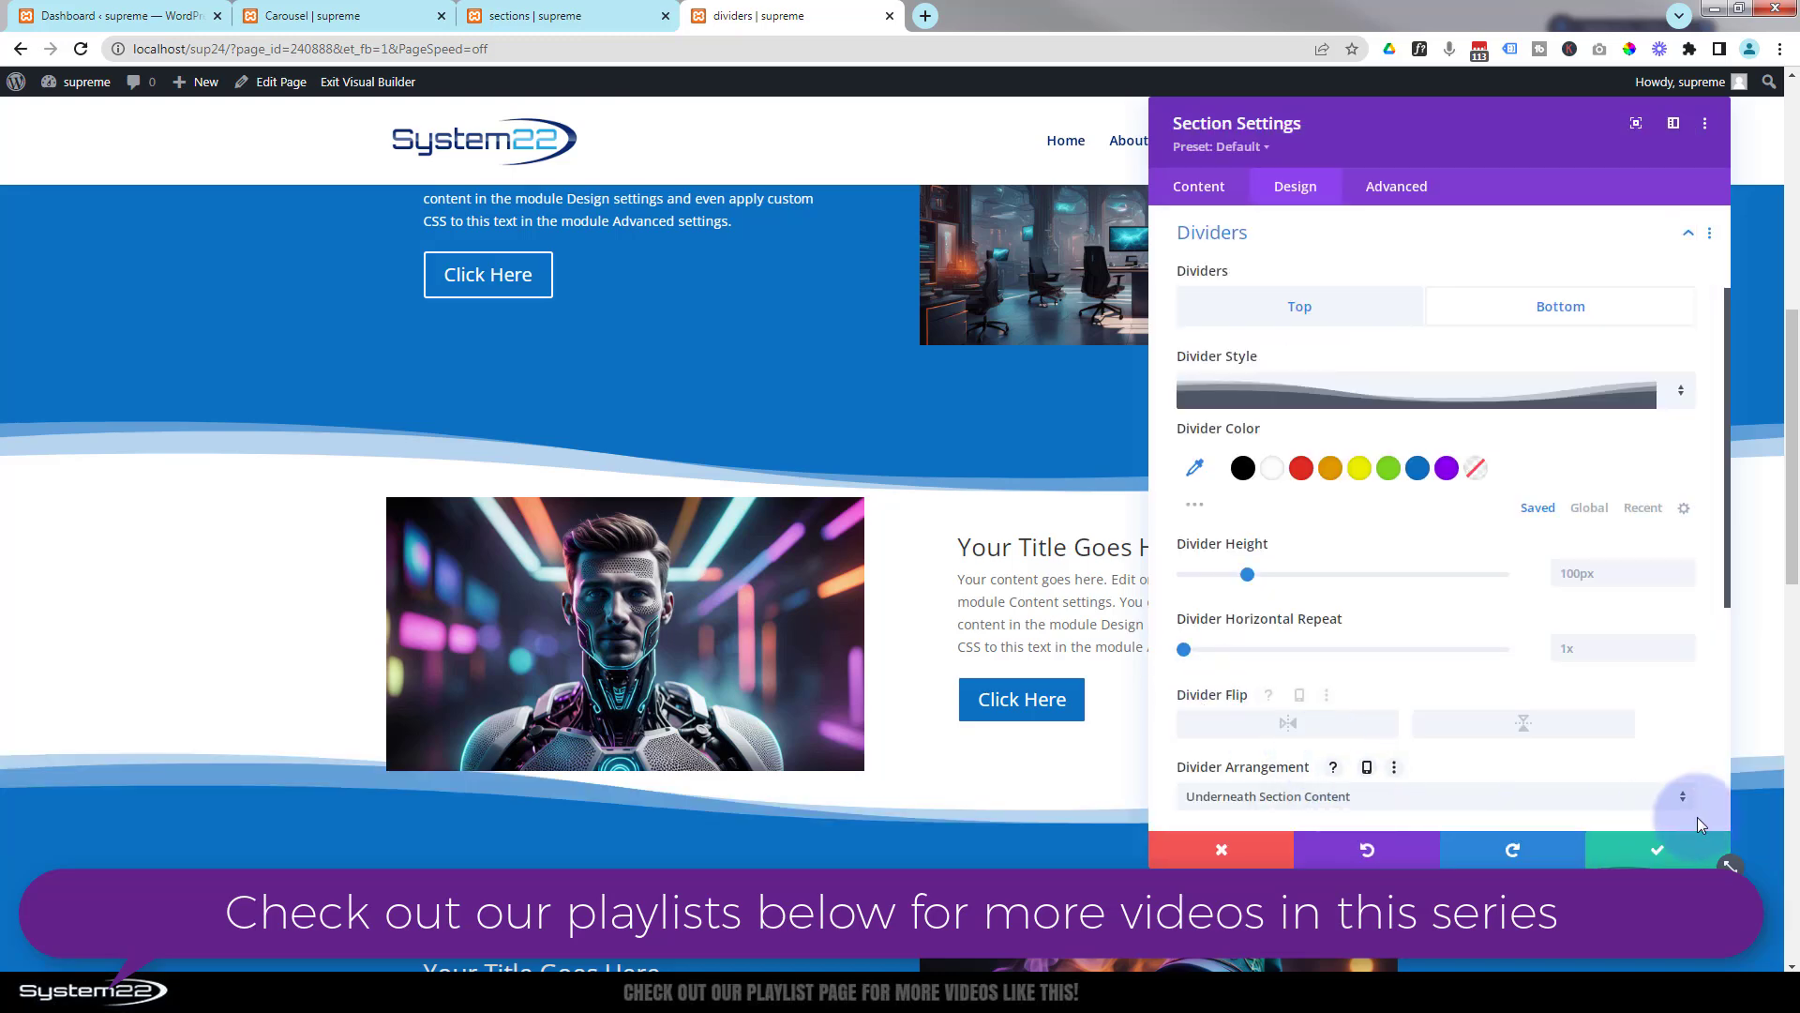
{"action": "scroll", "coordinate": [740, 675], "scroll_direction": "down", "scroll_amount": 2}
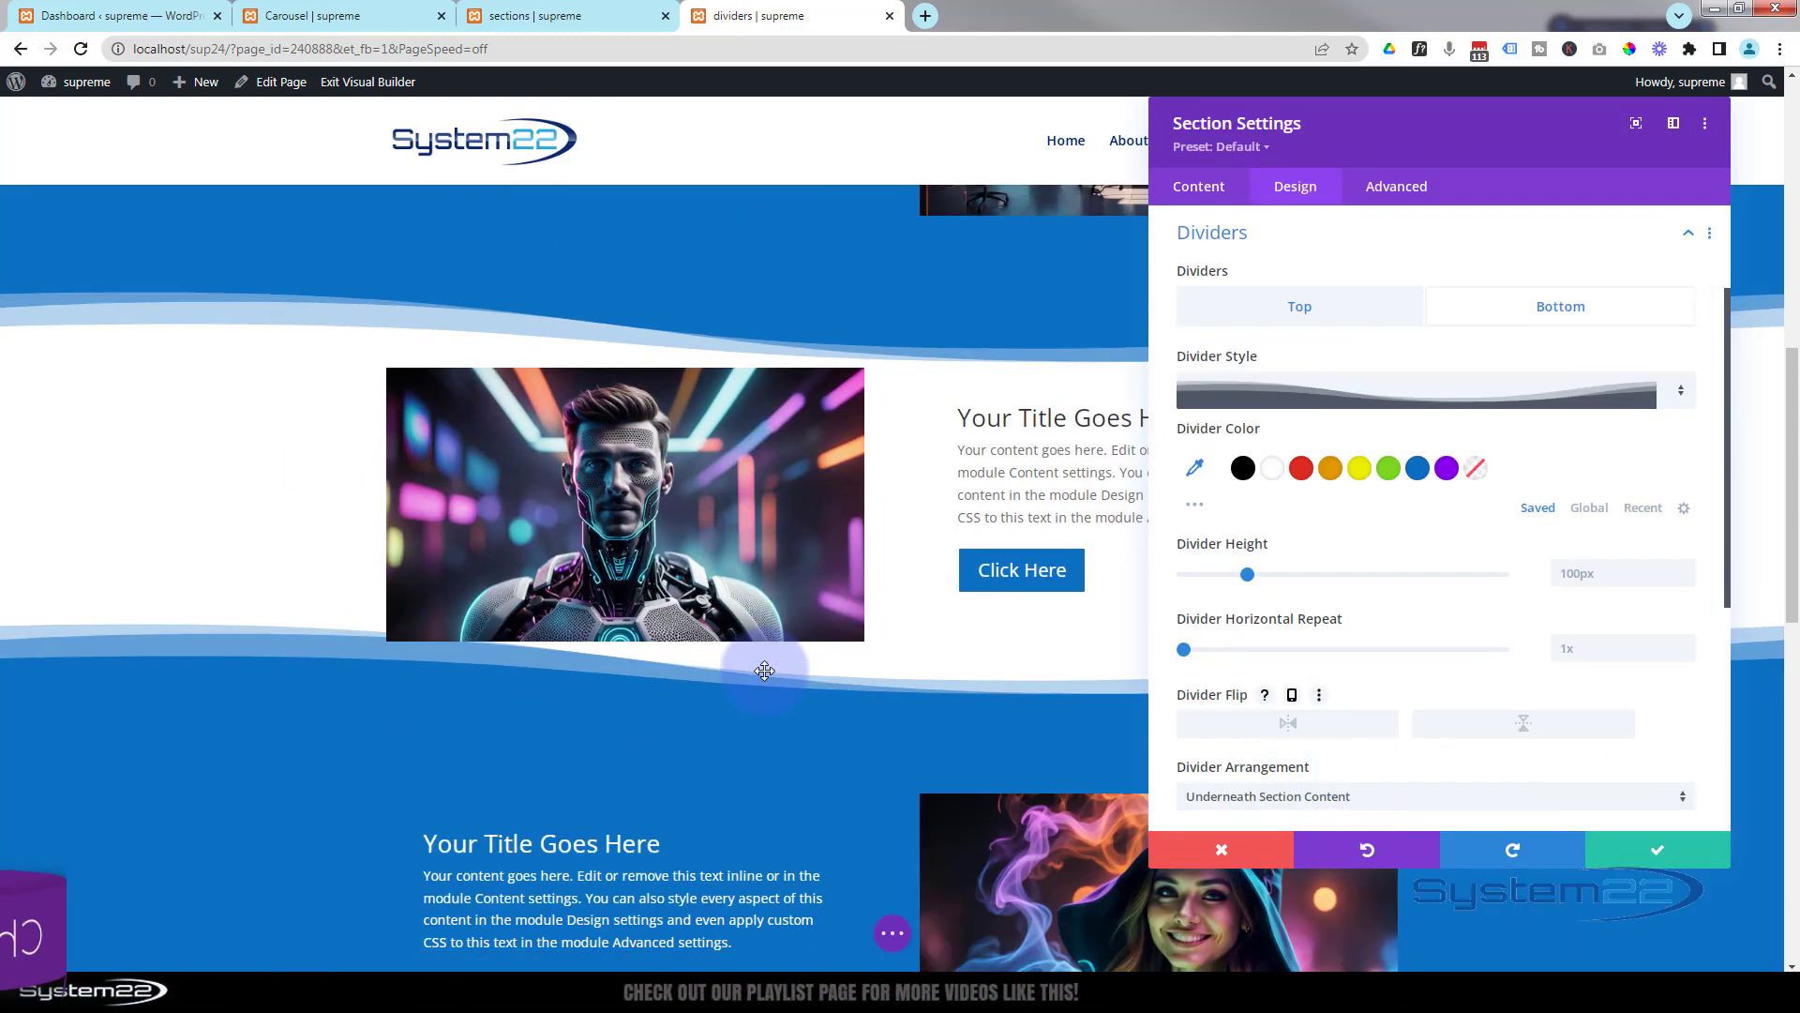
{"action": "scroll", "coordinate": [763, 666], "scroll_direction": "up", "scroll_amount": 2}
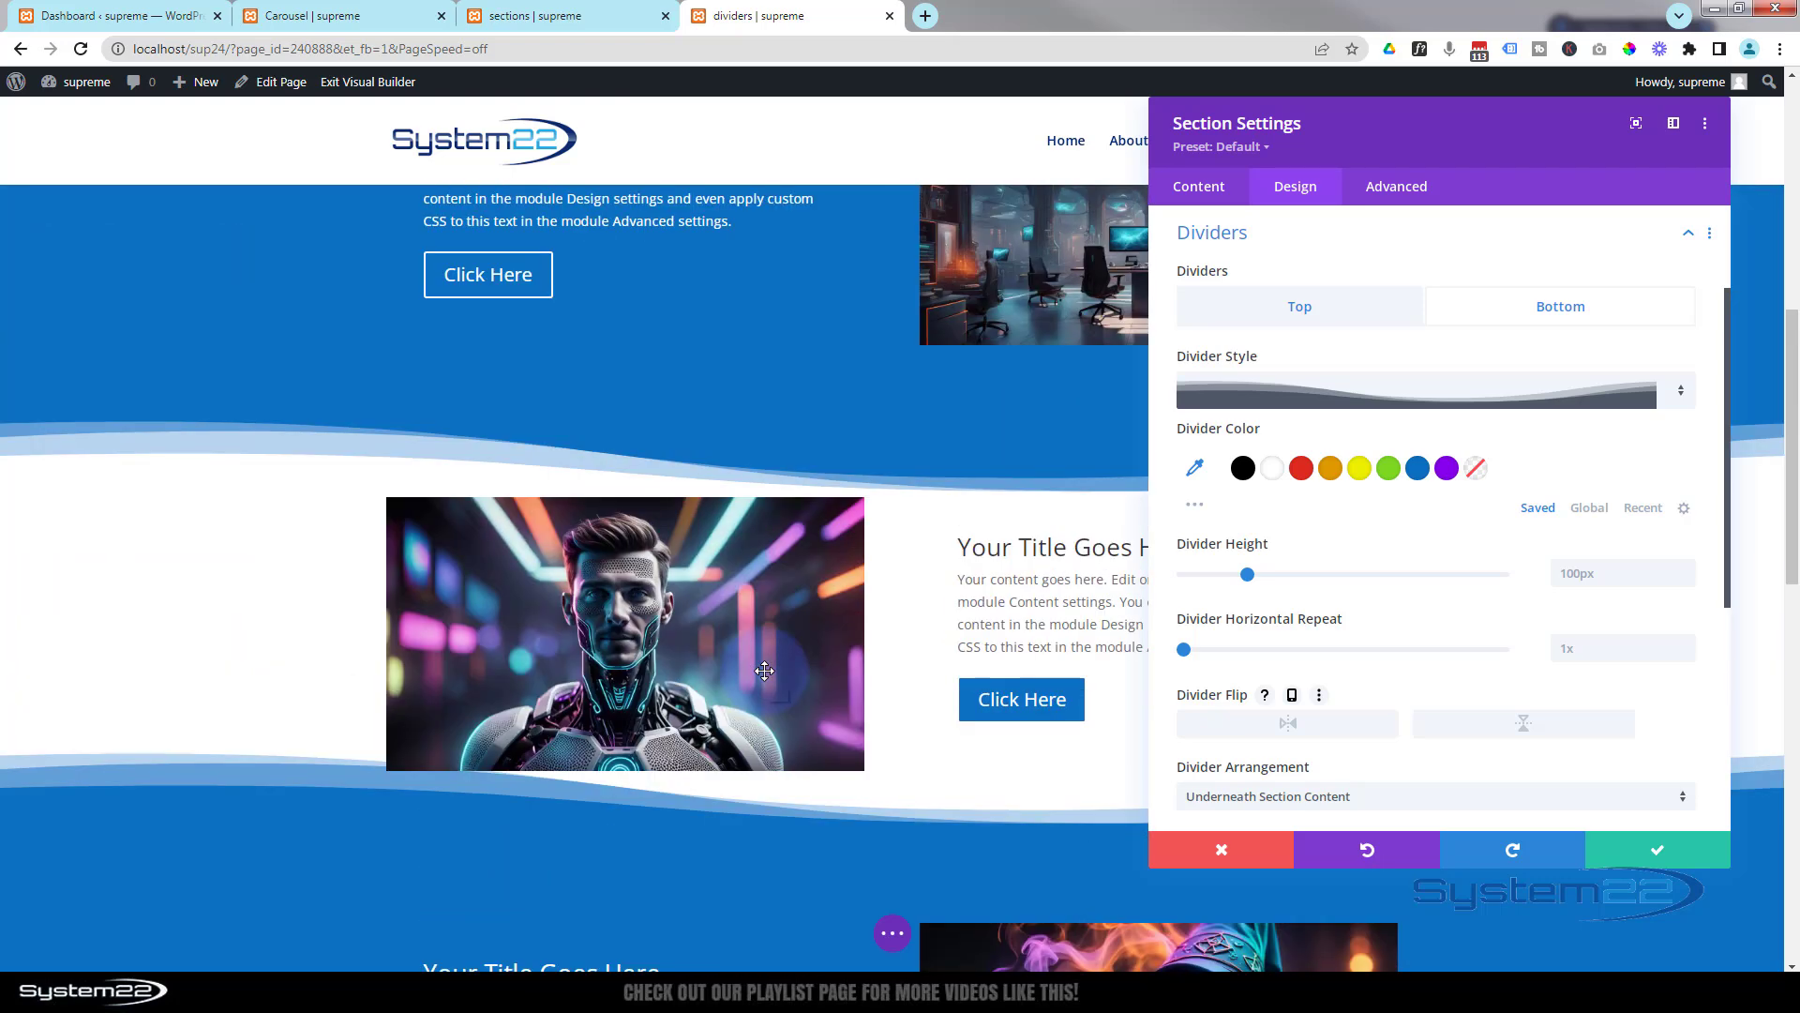
{"action": "left_click", "coordinate": [1320, 600]}
Set the section's top and bottom padding to 150px
{"action": "scroll", "coordinate": [1314, 605], "scroll_direction": "down", "scroll_amount": 1}
{"action": "scroll", "coordinate": [1316, 602], "scroll_direction": "down", "scroll_amount": 4}
{"action": "left_click", "coordinate": [1310, 490]}
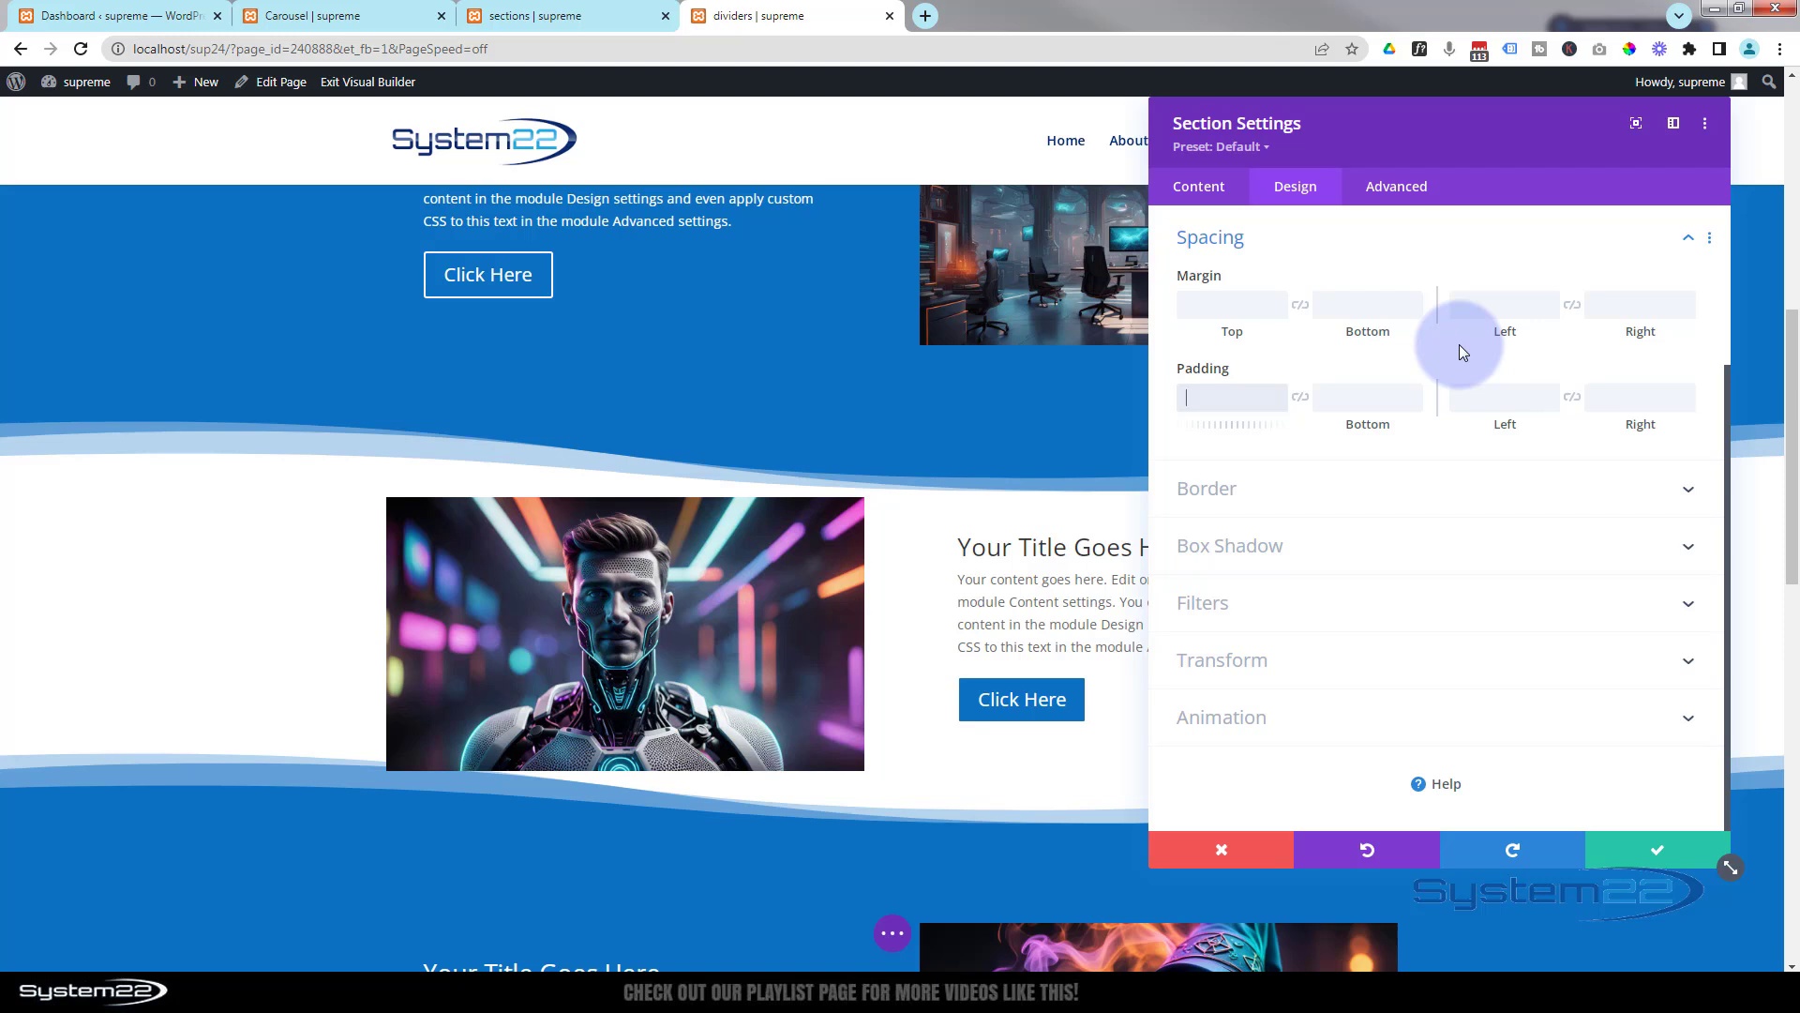
{"action": "type", "text": "150"}
{"action": "left_click", "coordinate": [1304, 403]}
{"action": "left_click", "coordinate": [776, 499]}
Reopen the Dividers options to review the top and bottom wave settings
{"action": "scroll", "coordinate": [778, 498], "scroll_direction": "down", "scroll_amount": 3}
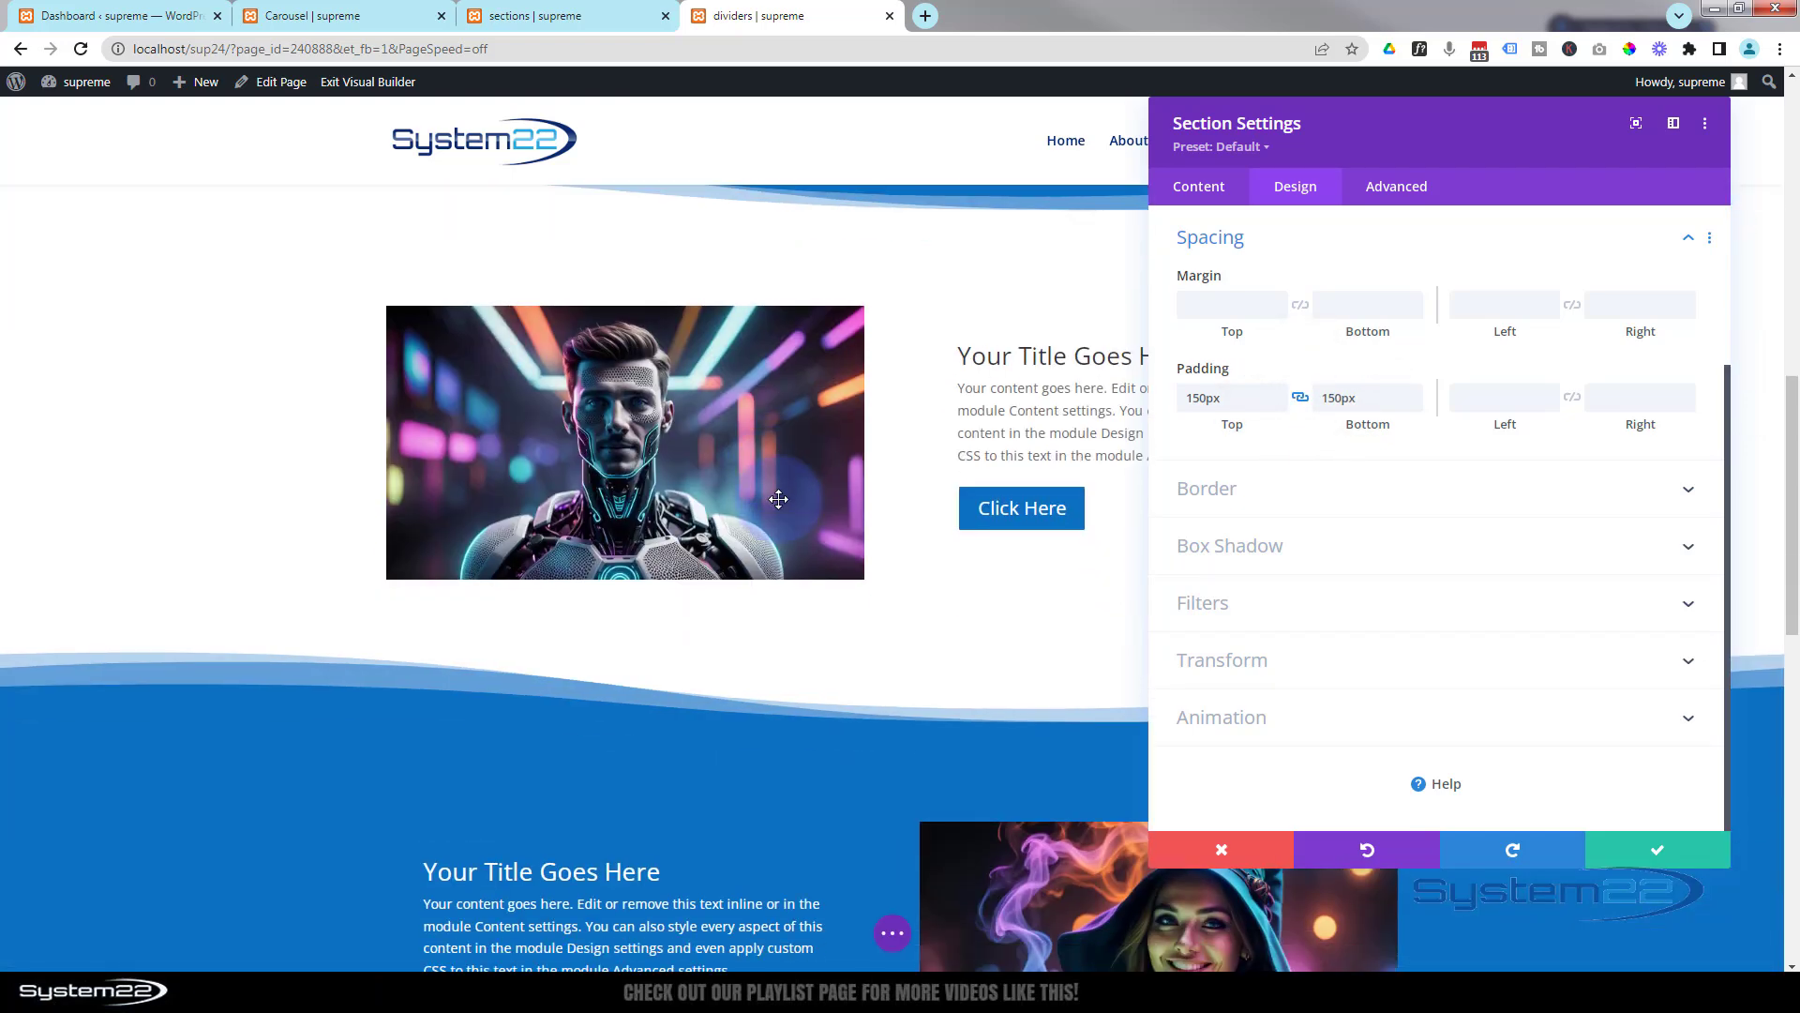
{"action": "scroll", "coordinate": [1308, 464], "scroll_direction": "up", "scroll_amount": 3}
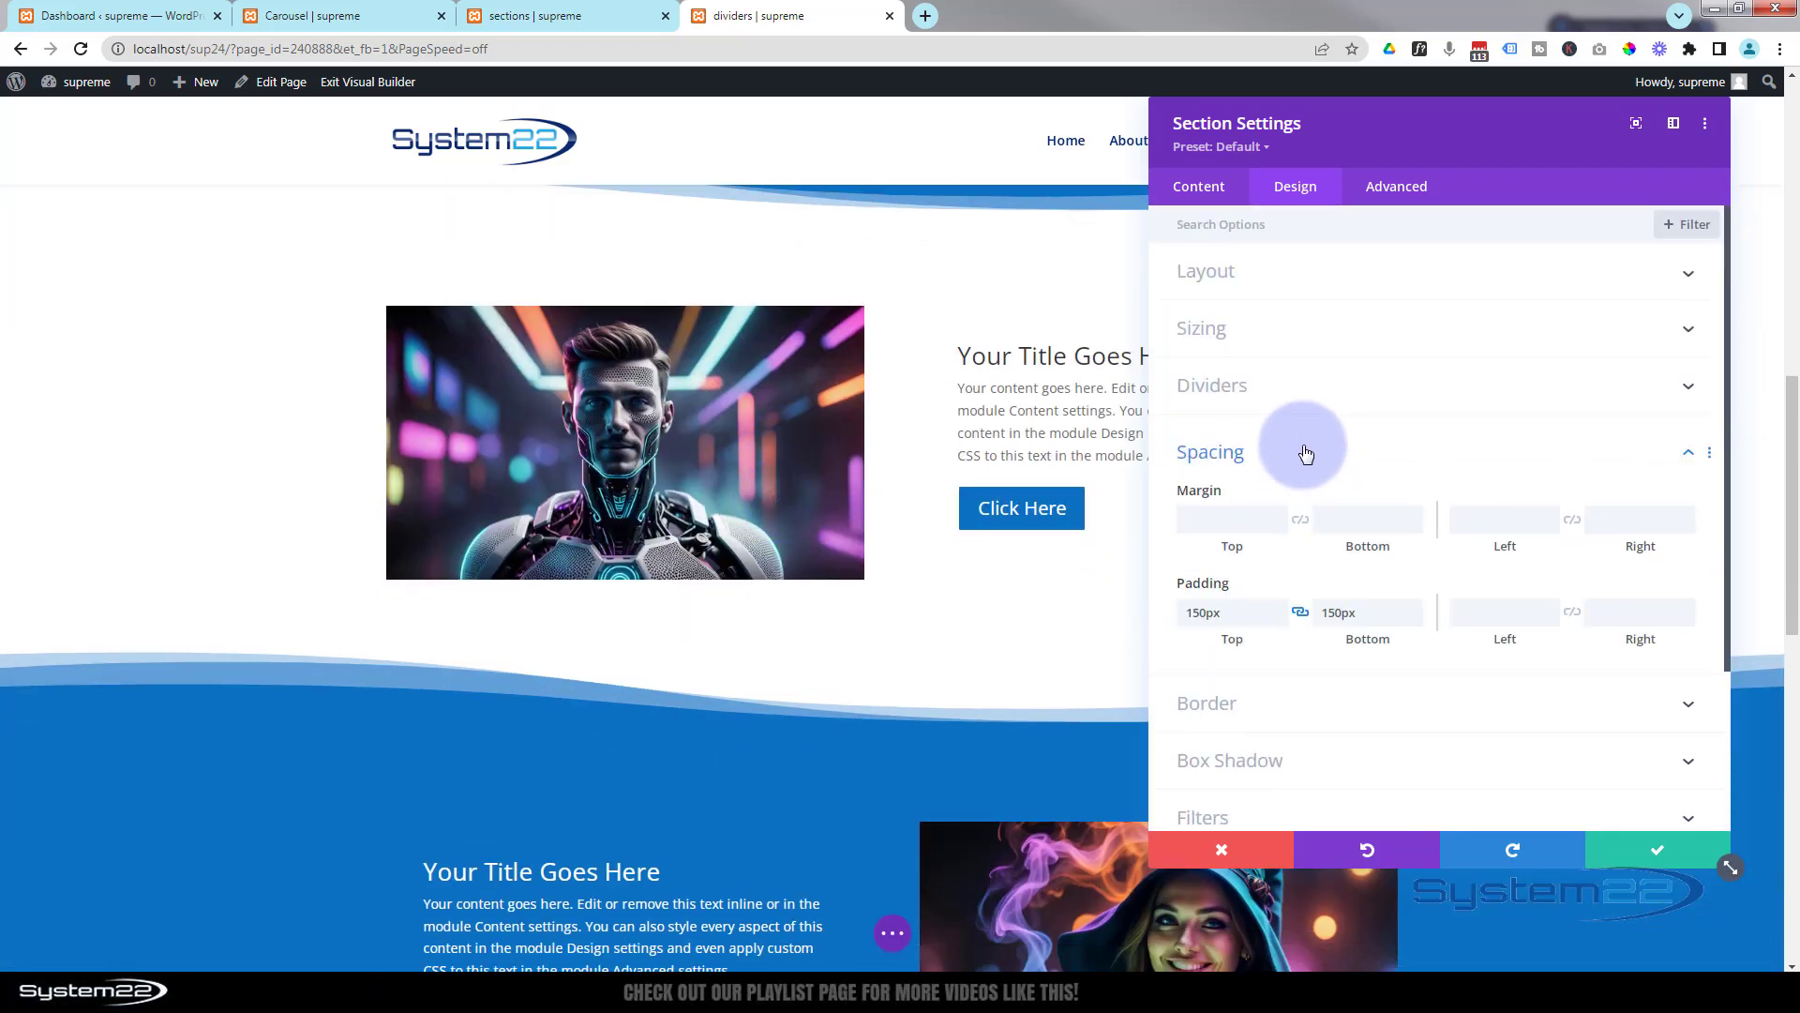
{"action": "left_click", "coordinate": [1318, 412]}
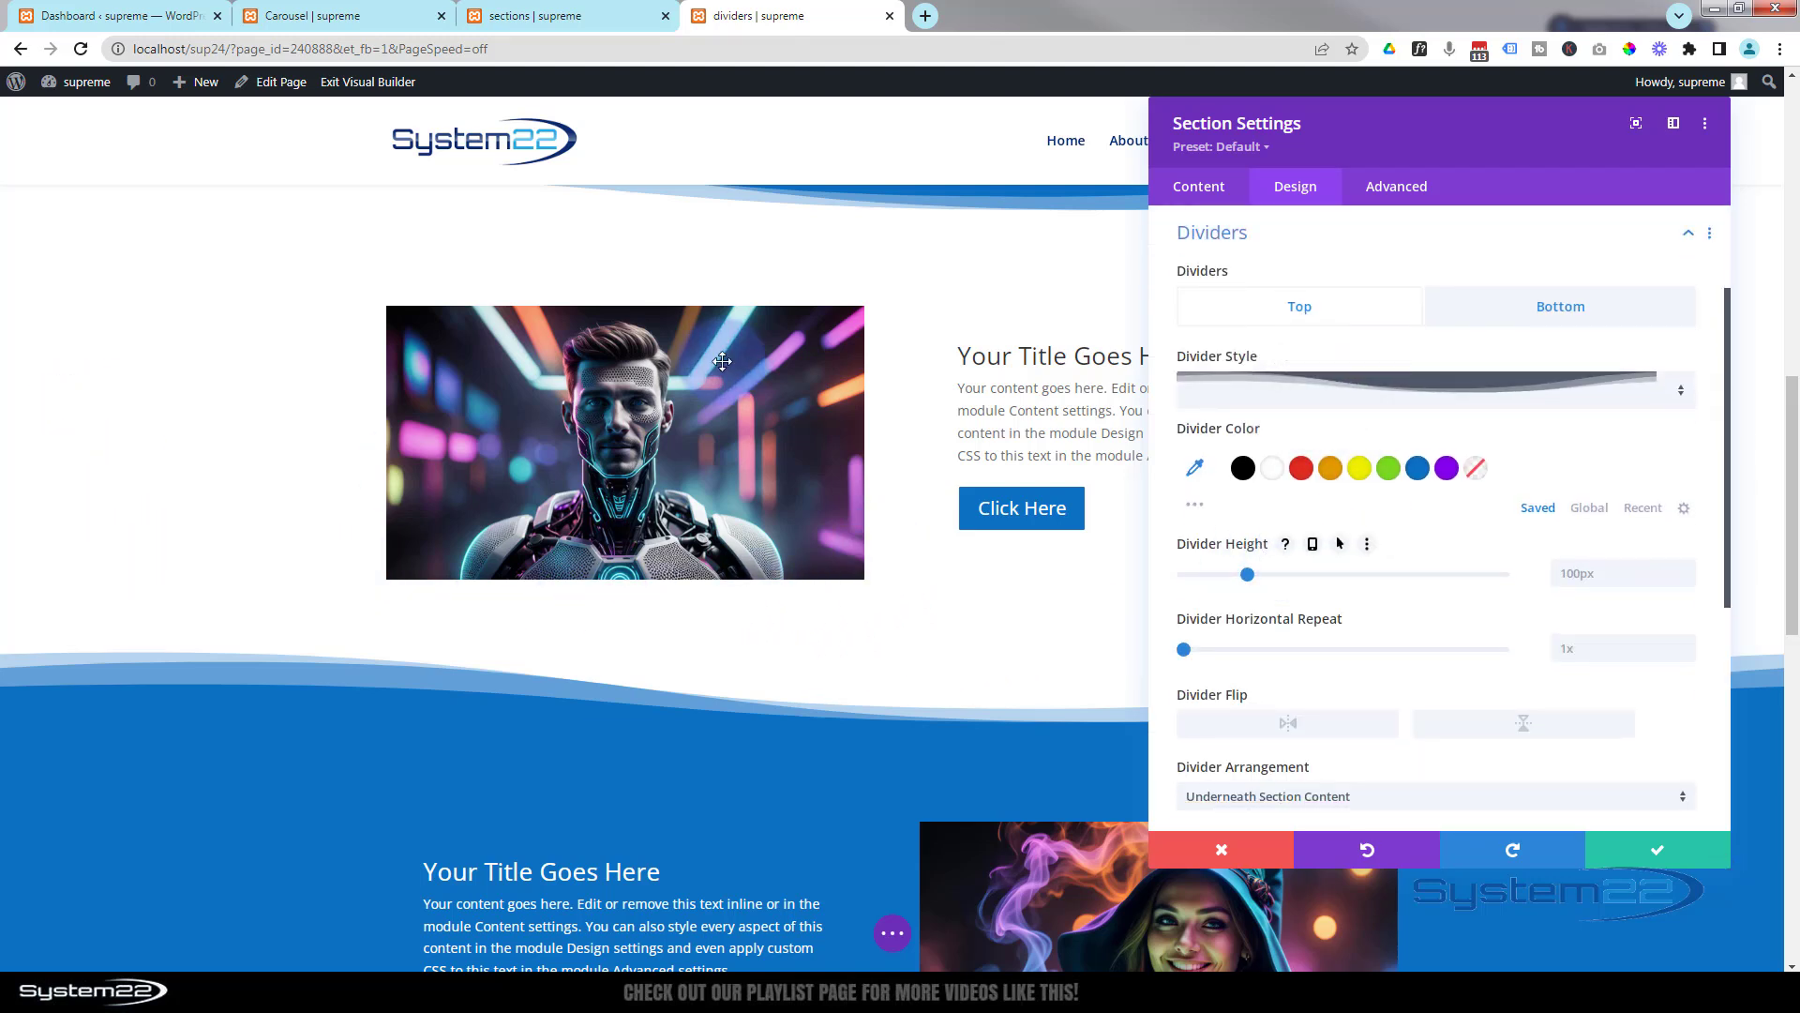
{"action": "scroll", "coordinate": [1510, 530], "scroll_direction": "up", "scroll_amount": 1}
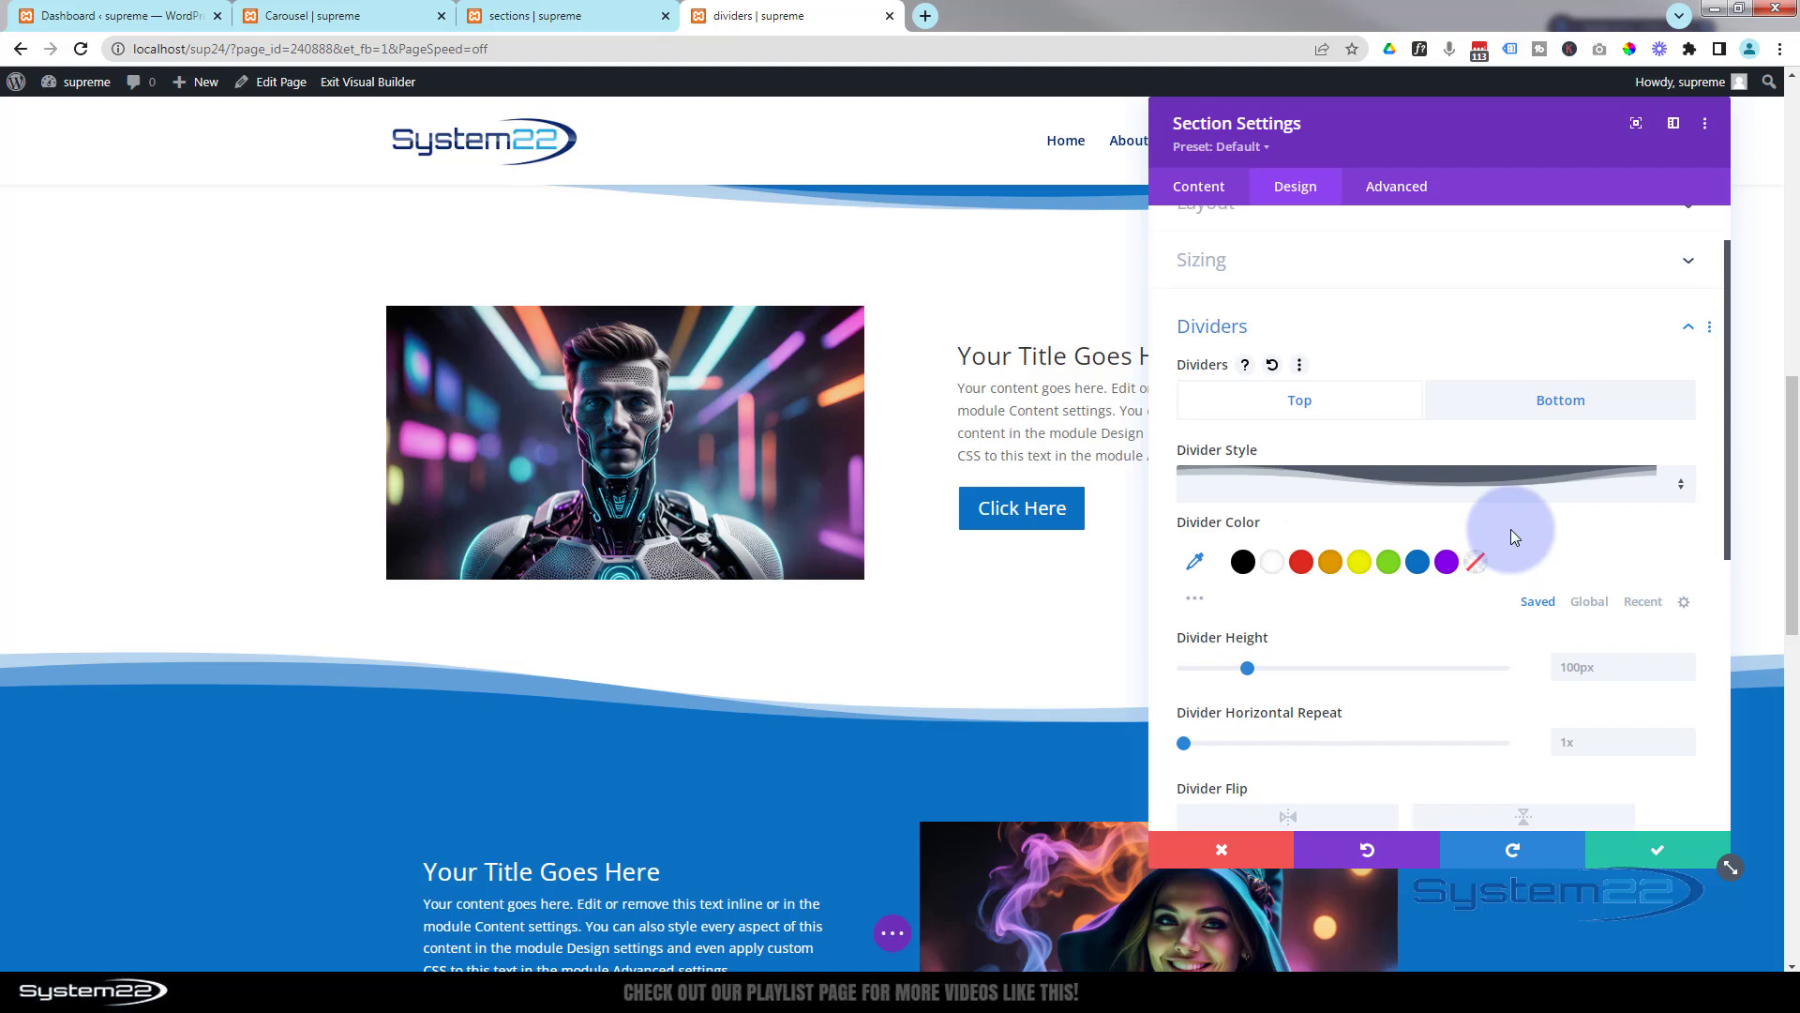
{"action": "scroll", "coordinate": [989, 558], "scroll_direction": "up", "scroll_amount": 1}
{"action": "scroll", "coordinate": [989, 558], "scroll_direction": "up", "scroll_amount": 1}
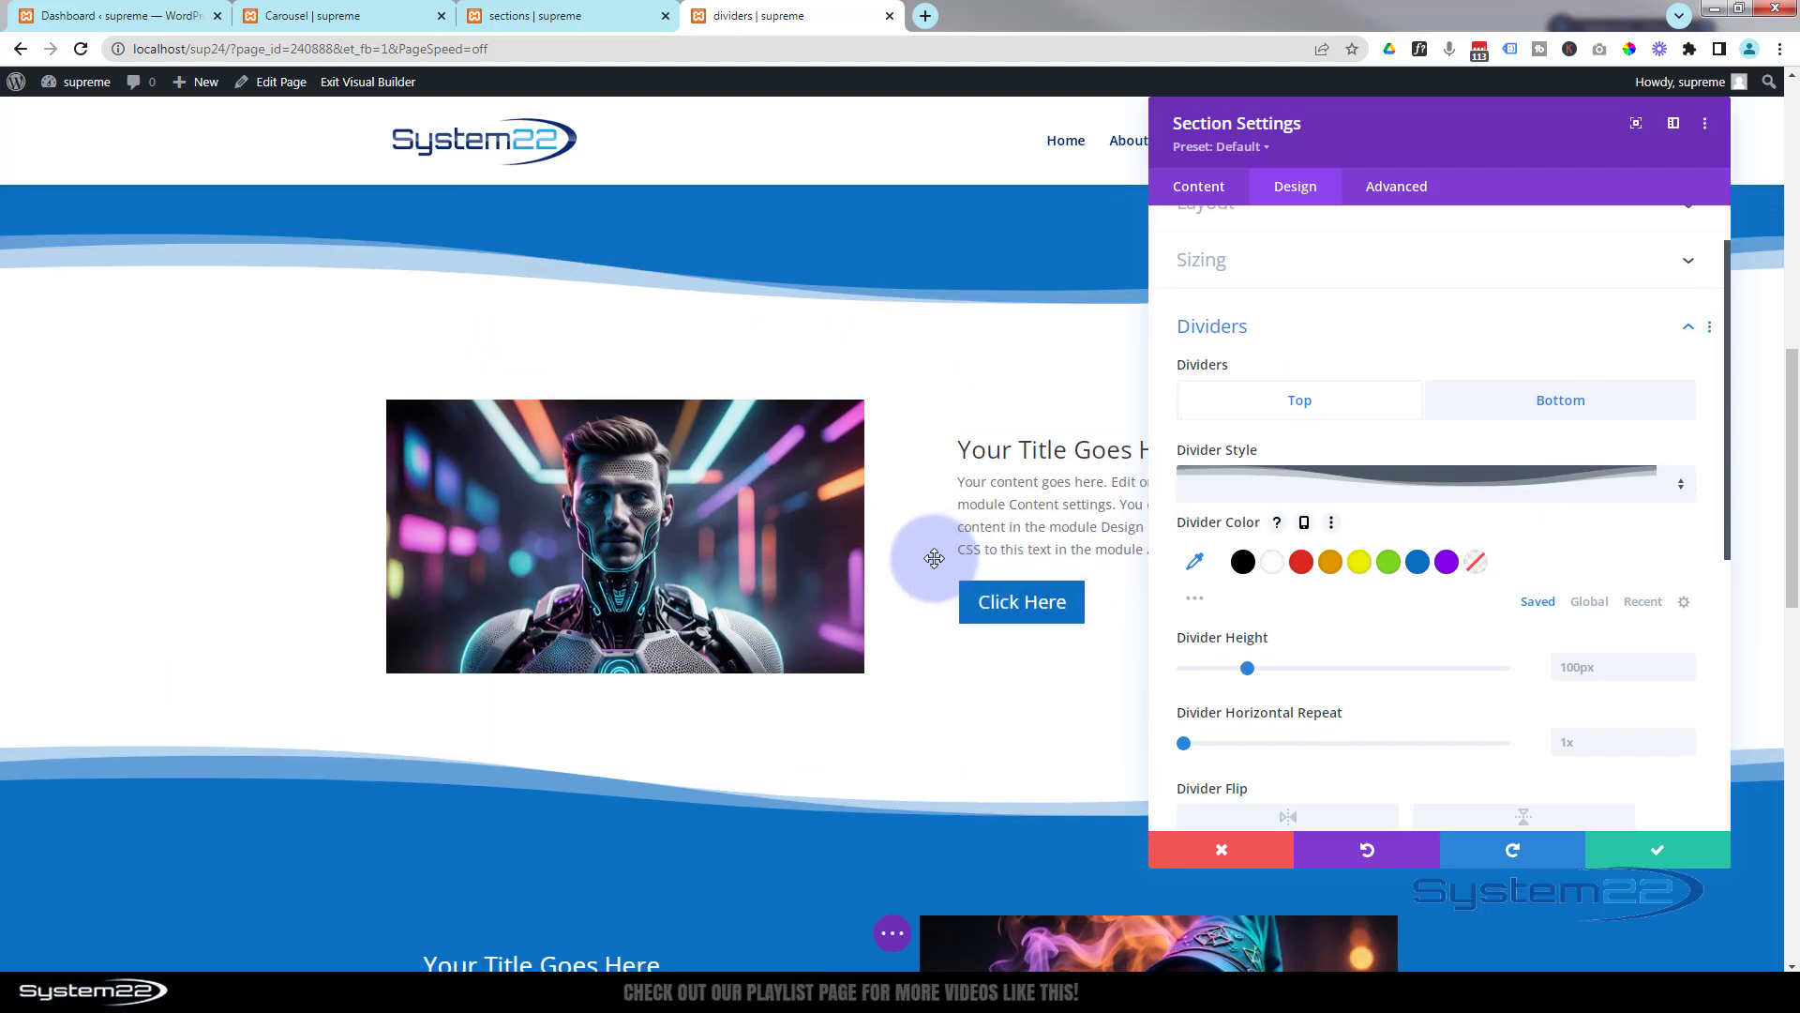
{"action": "left_click", "coordinate": [600, 17]}
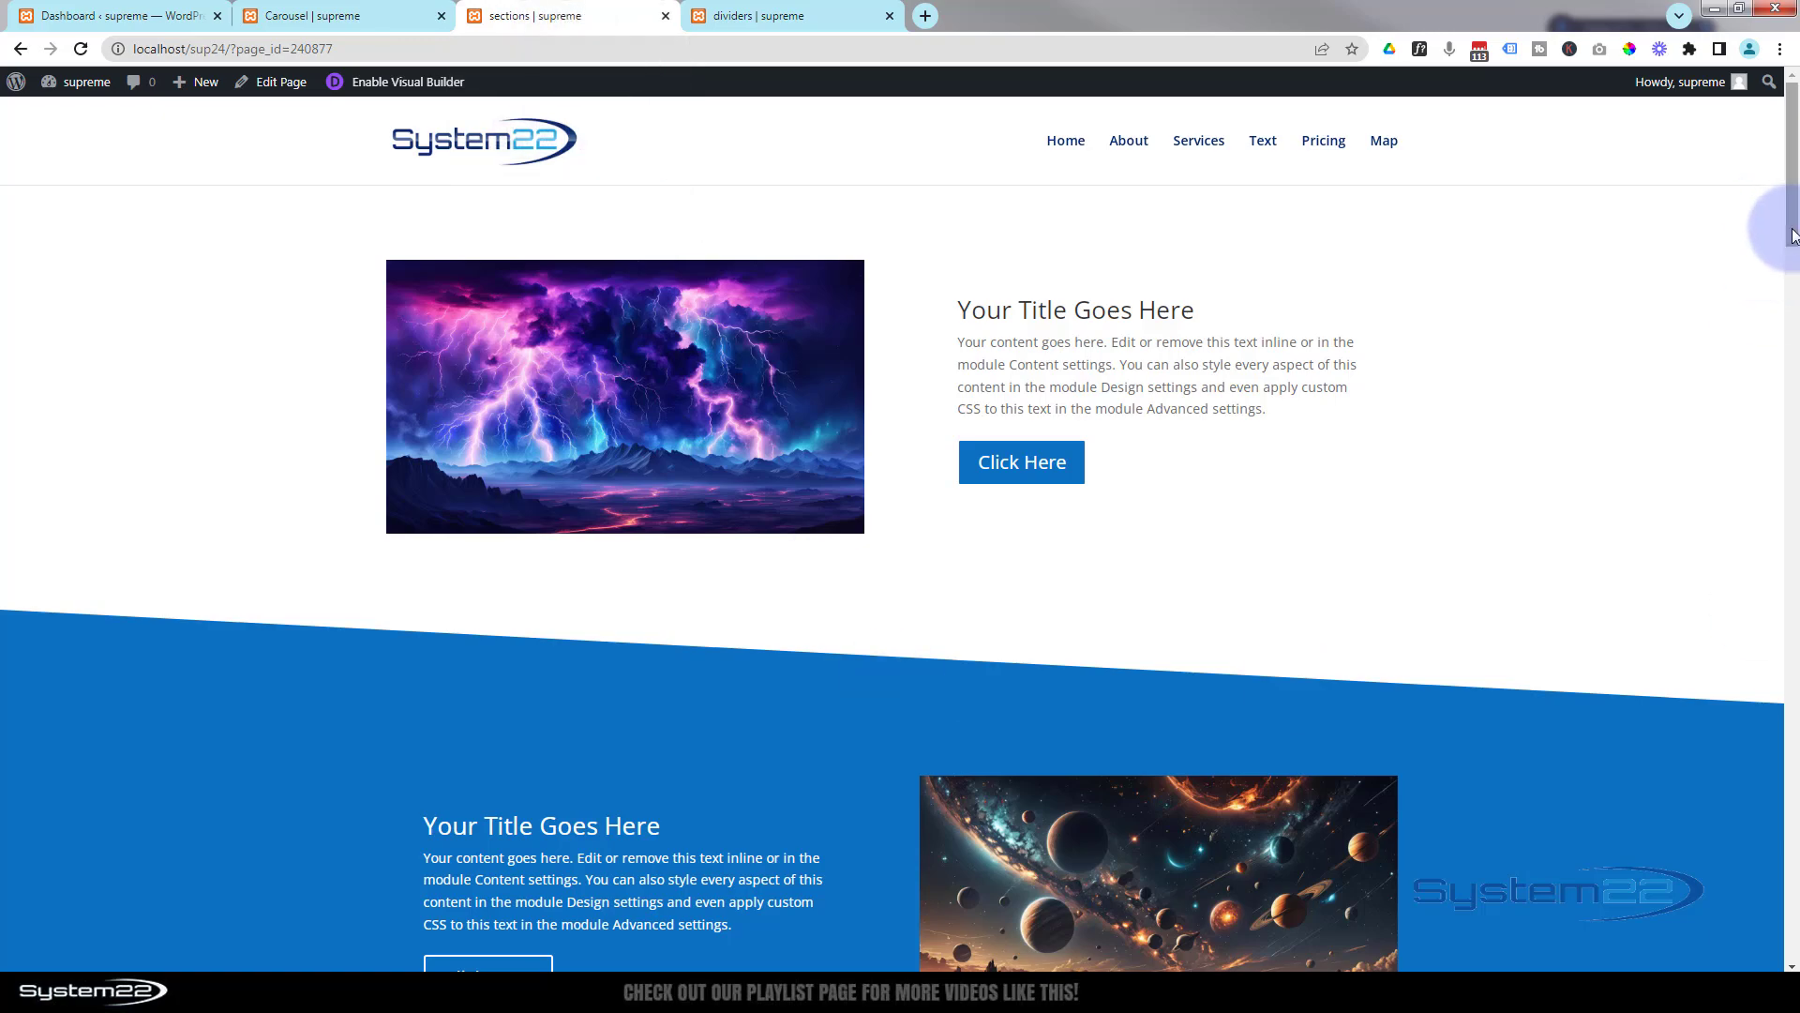
{"action": "scroll", "coordinate": [1763, 216], "scroll_direction": "down", "scroll_amount": 8}
{"action": "scroll", "coordinate": [1767, 216], "scroll_direction": "down", "scroll_amount": 18}
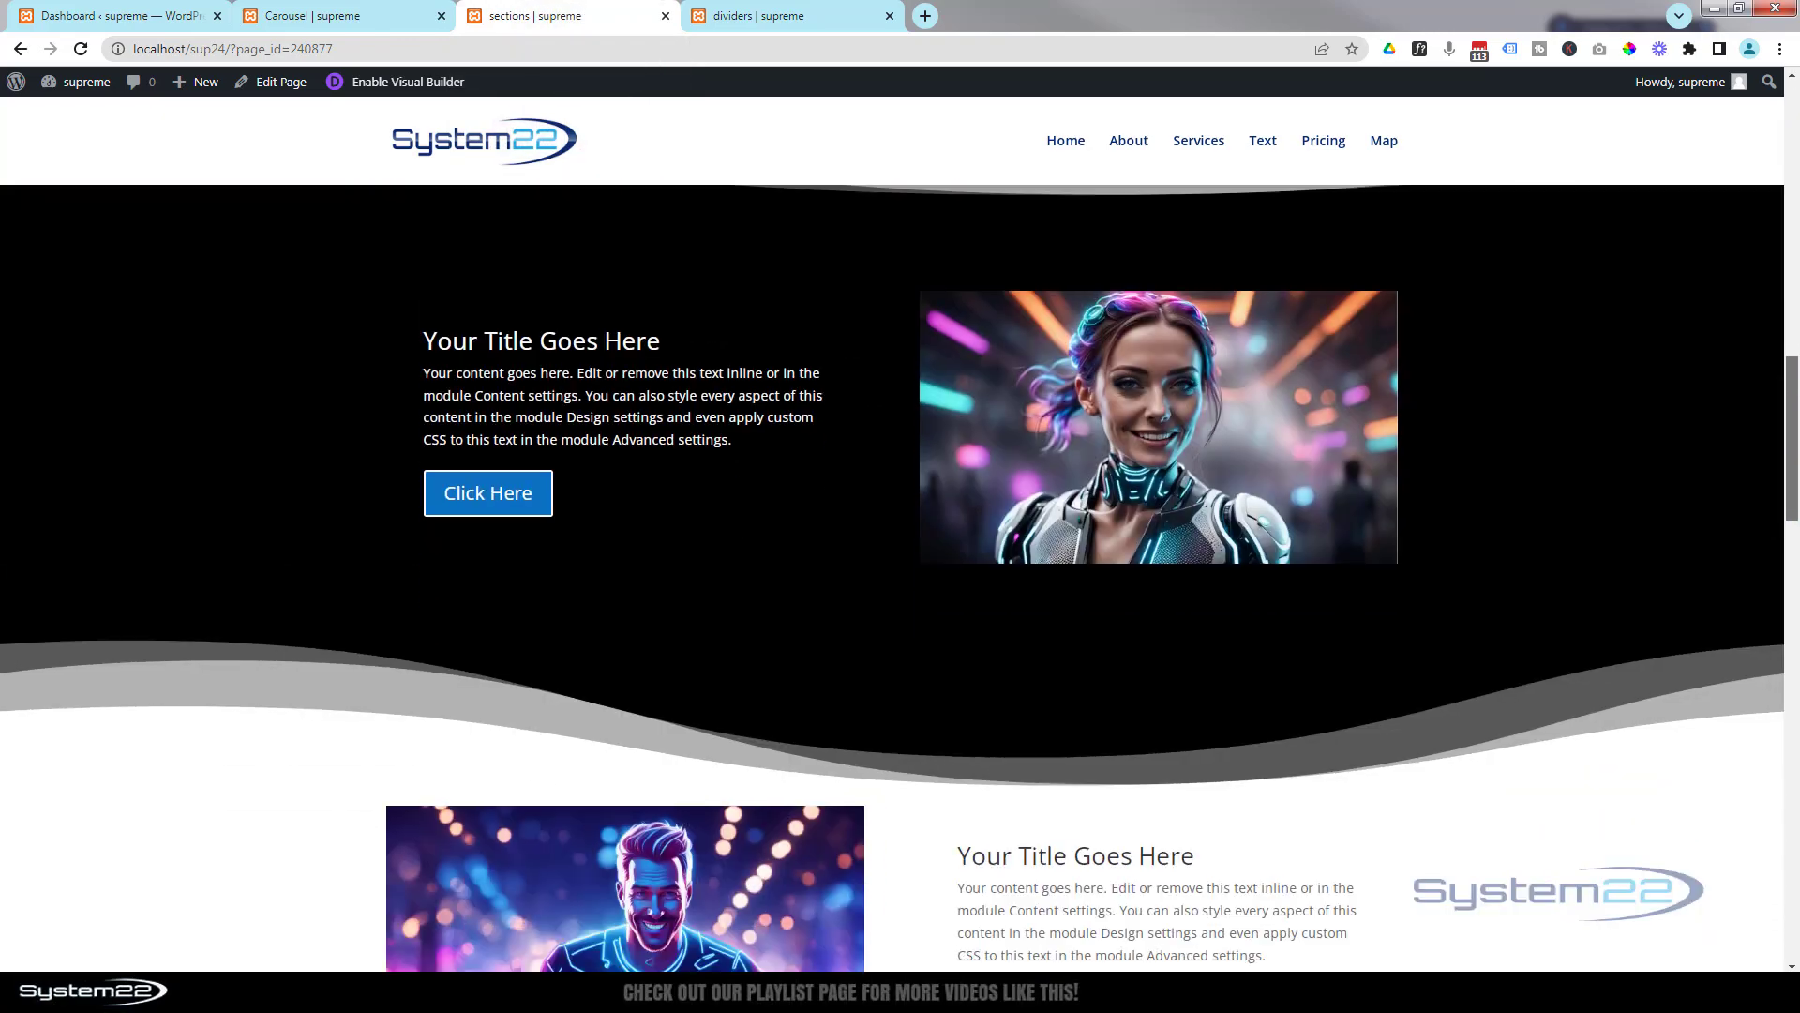
{"action": "scroll", "coordinate": [900, 562], "scroll_direction": "down", "scroll_amount": 7}
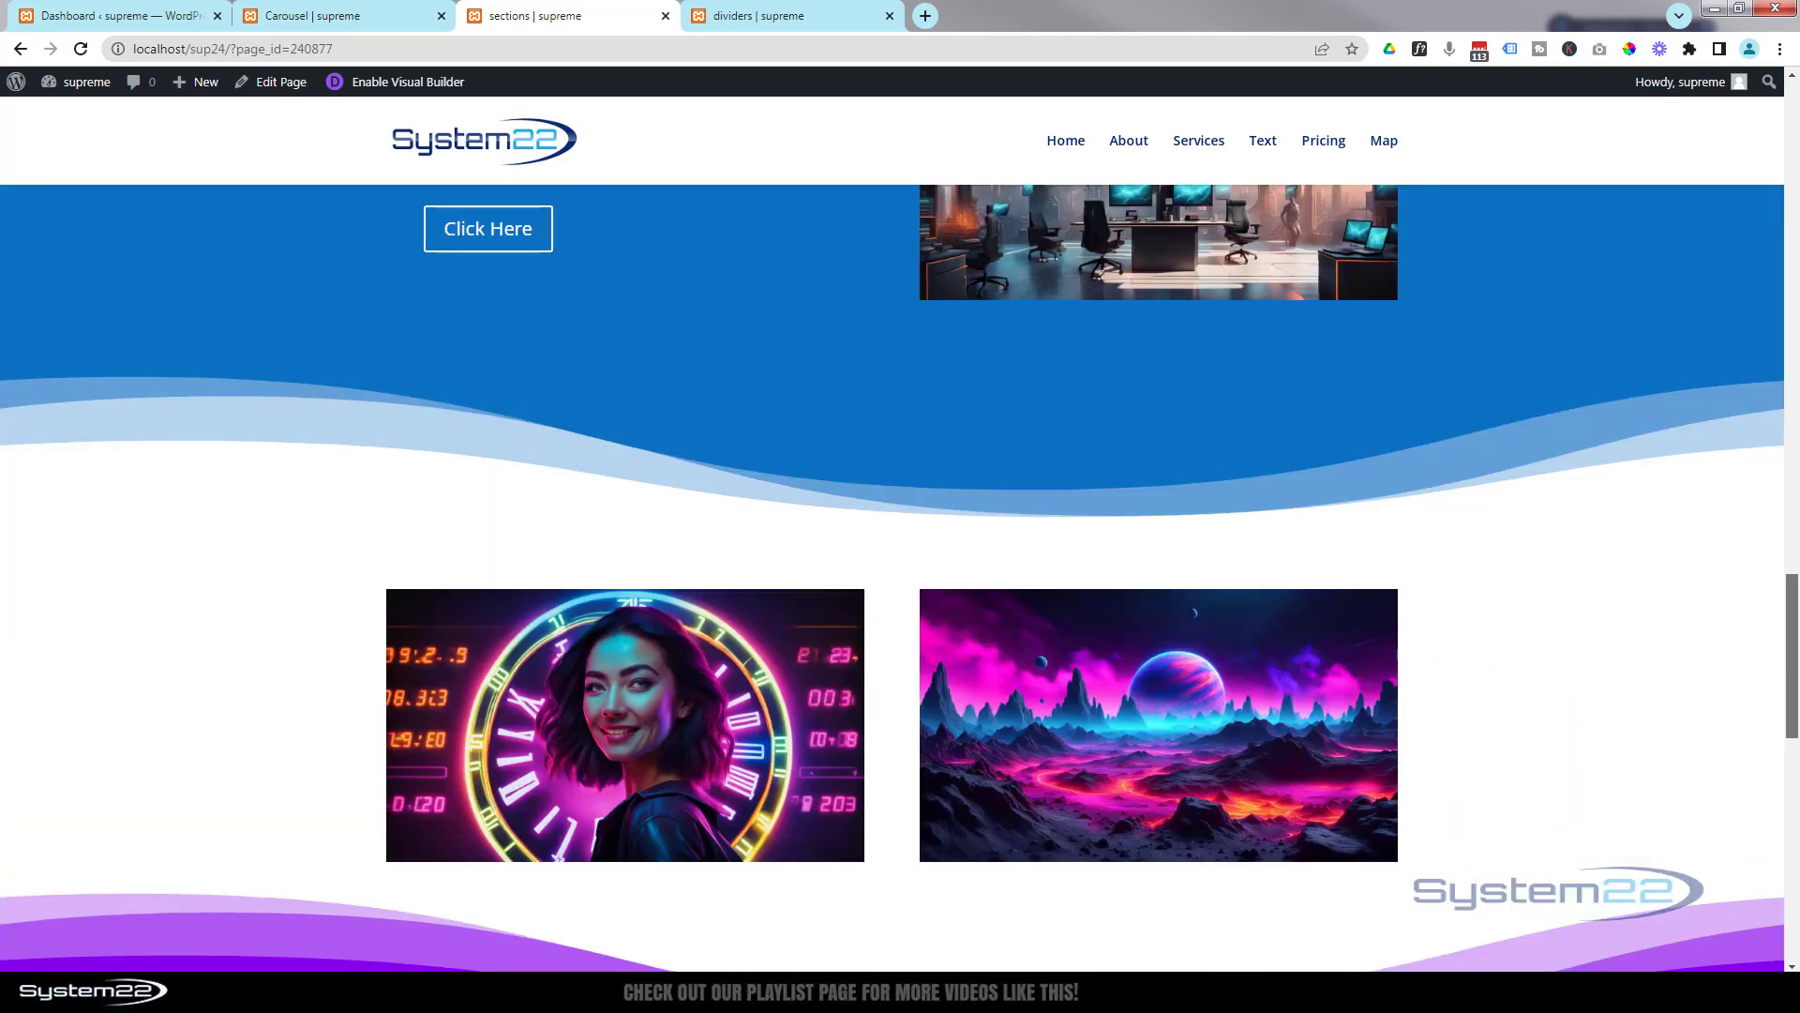
{"action": "scroll", "coordinate": [1720, 663], "scroll_direction": "down", "scroll_amount": 3}
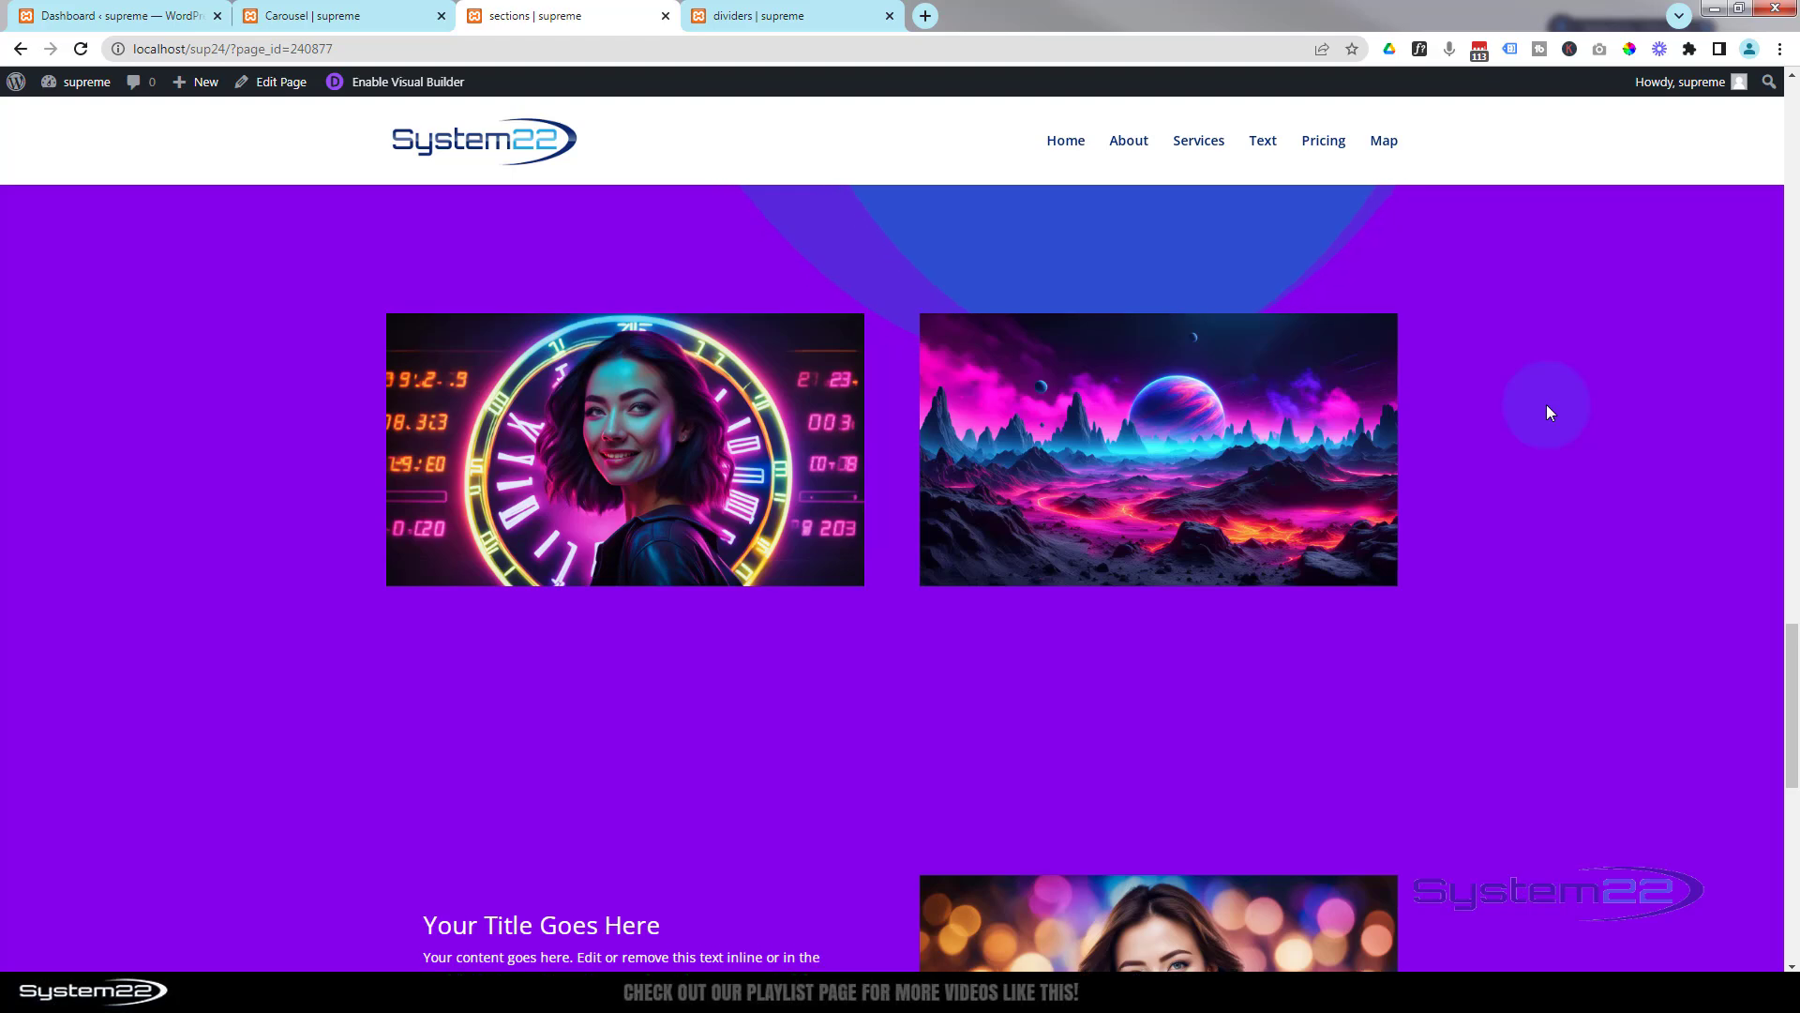
{"action": "scroll", "coordinate": [1549, 413], "scroll_direction": "up", "scroll_amount": 2}
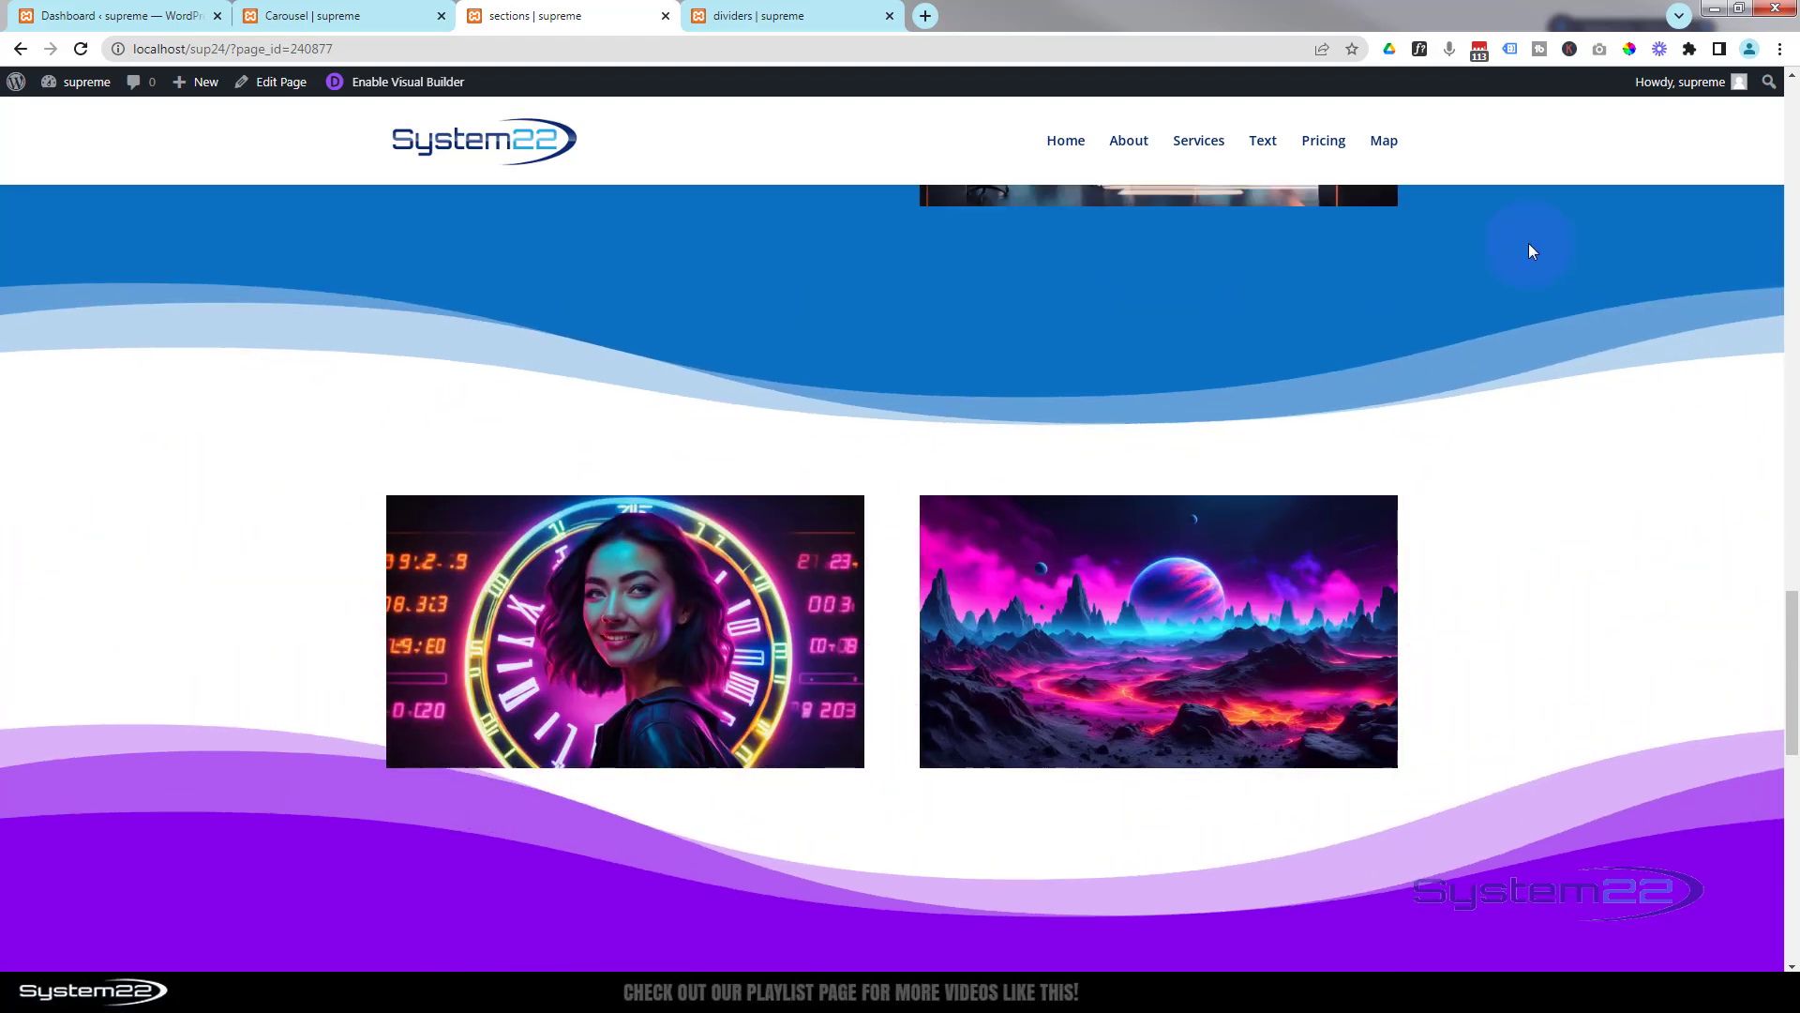
{"action": "left_click", "coordinate": [808, 11]}
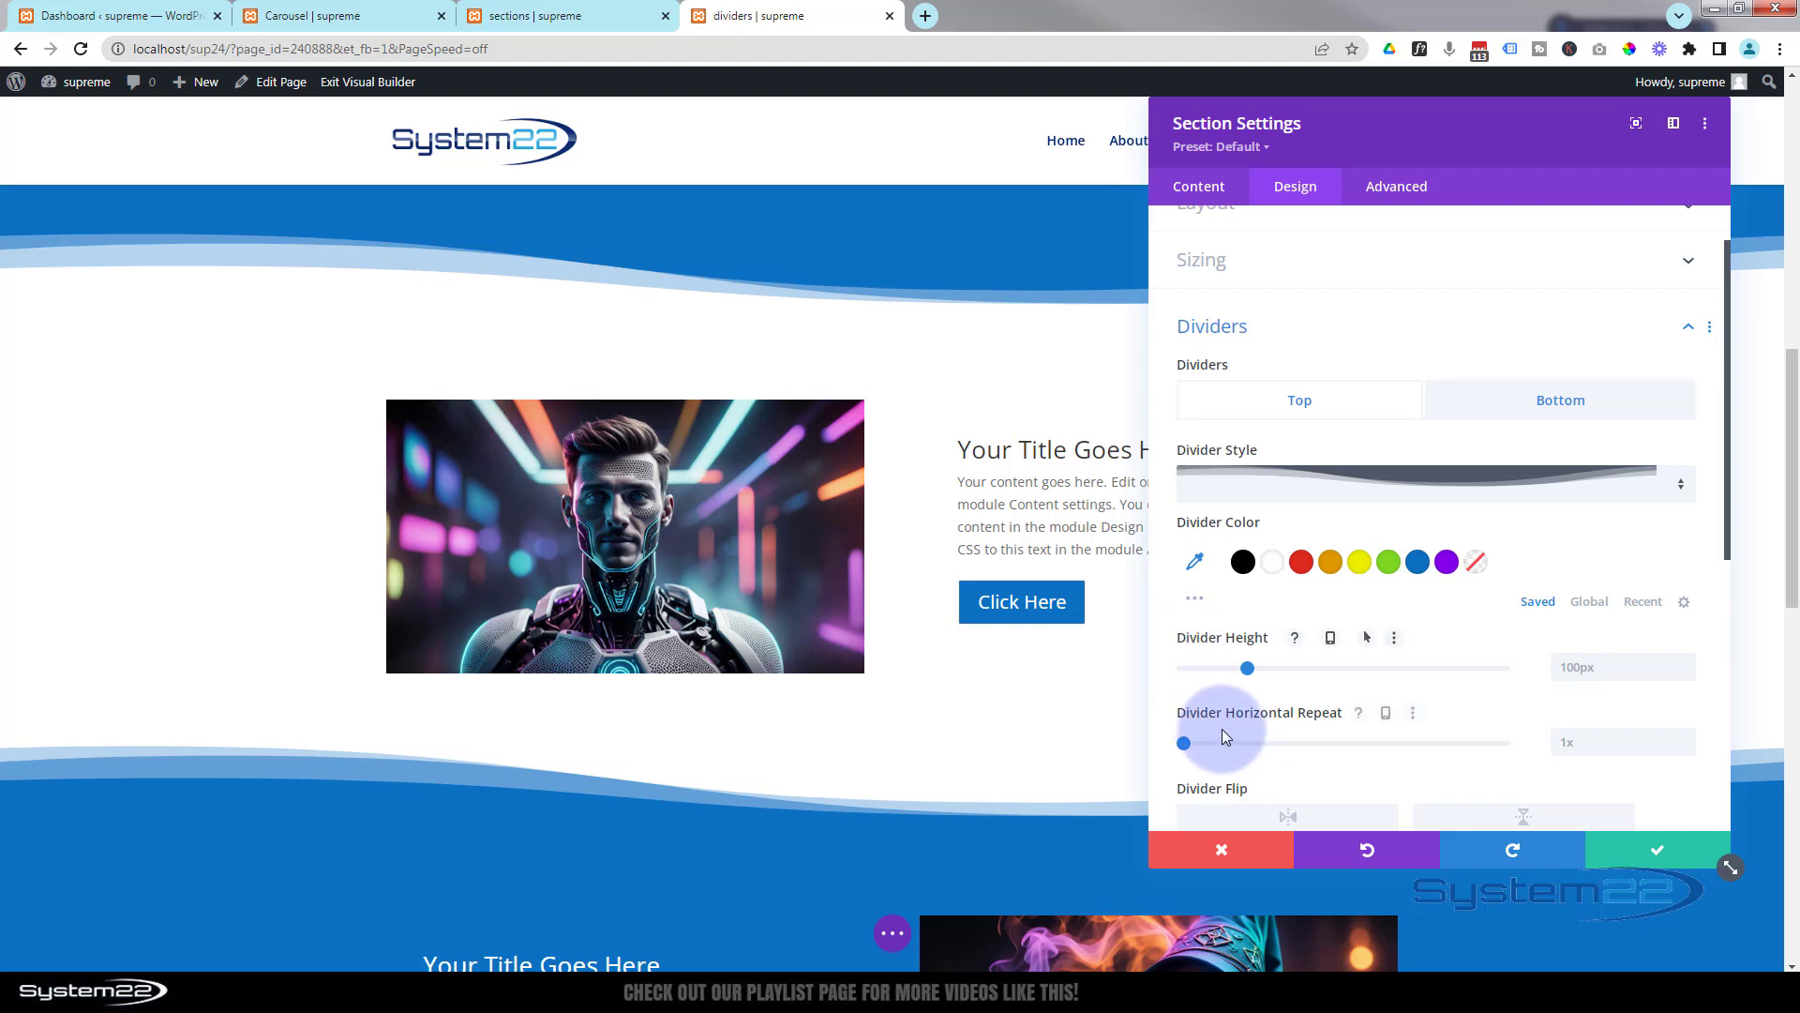
Set both the top and bottom dividers' hover height to 500px
{"action": "left_click", "coordinate": [1341, 640]}
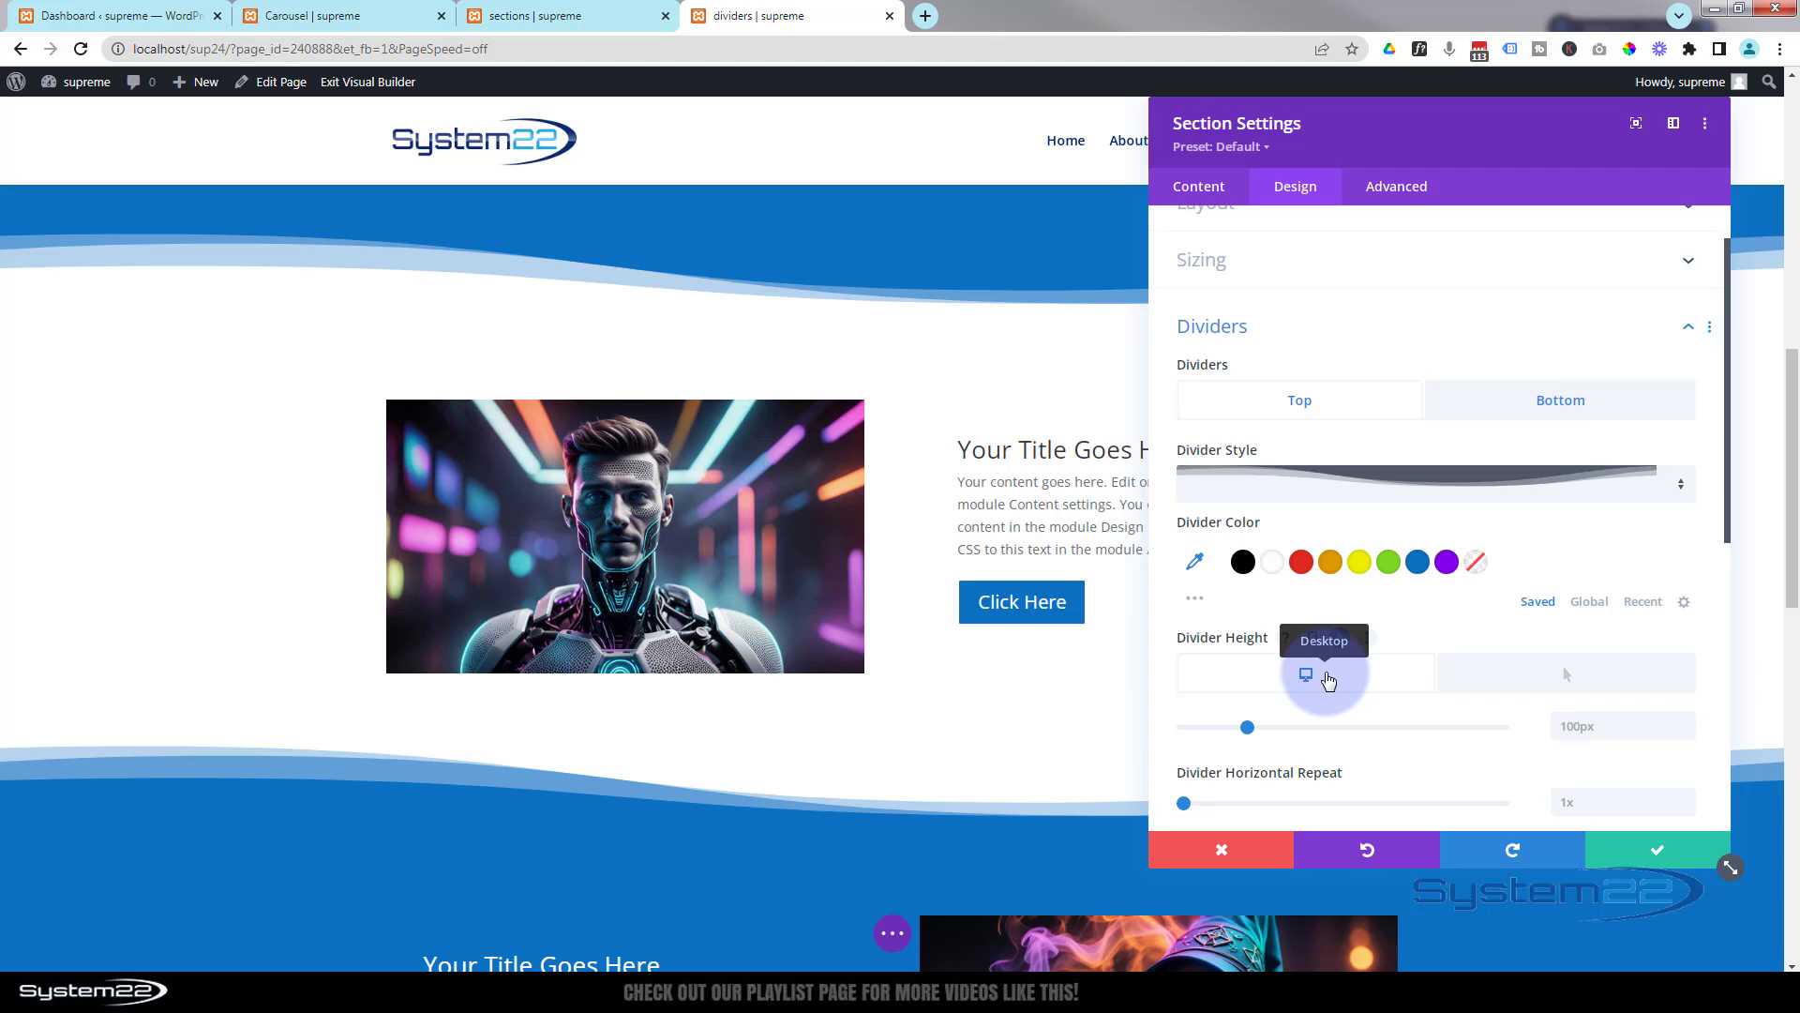
{"action": "left_click", "coordinate": [1546, 677]}
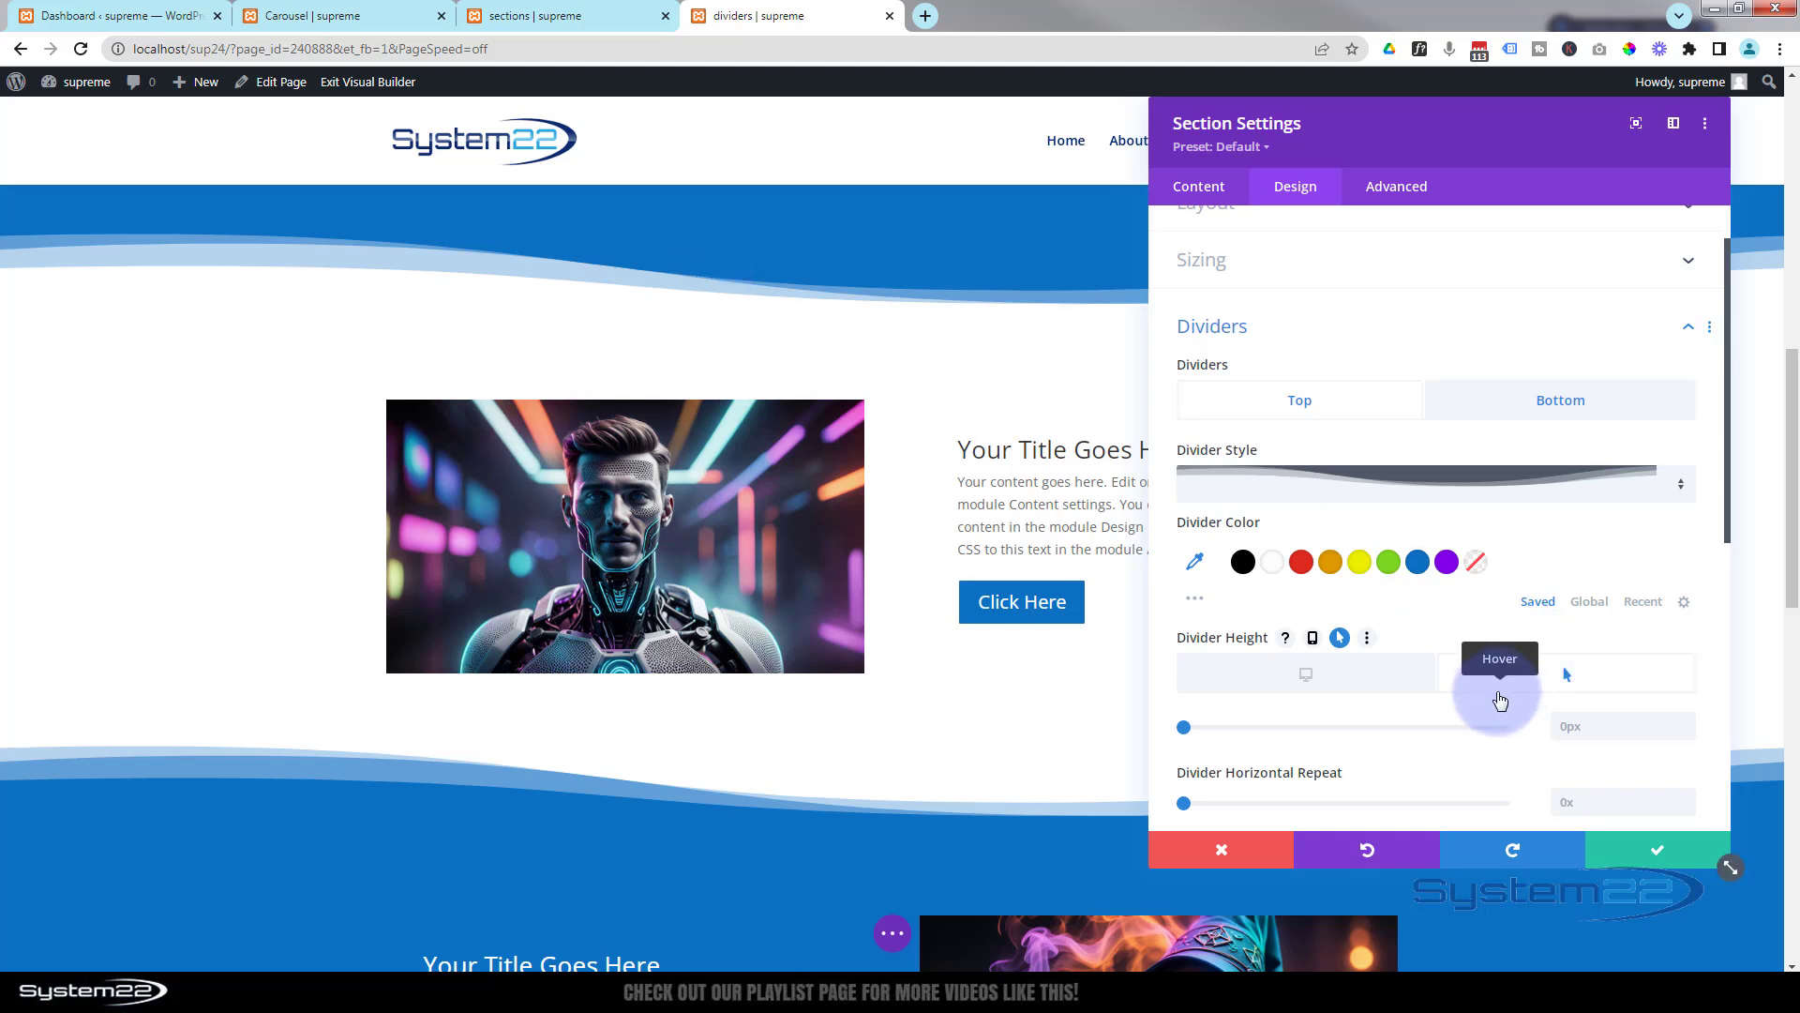
{"action": "left_click_drag", "start_coordinate": [1230, 731], "coordinate": [1509, 741]}
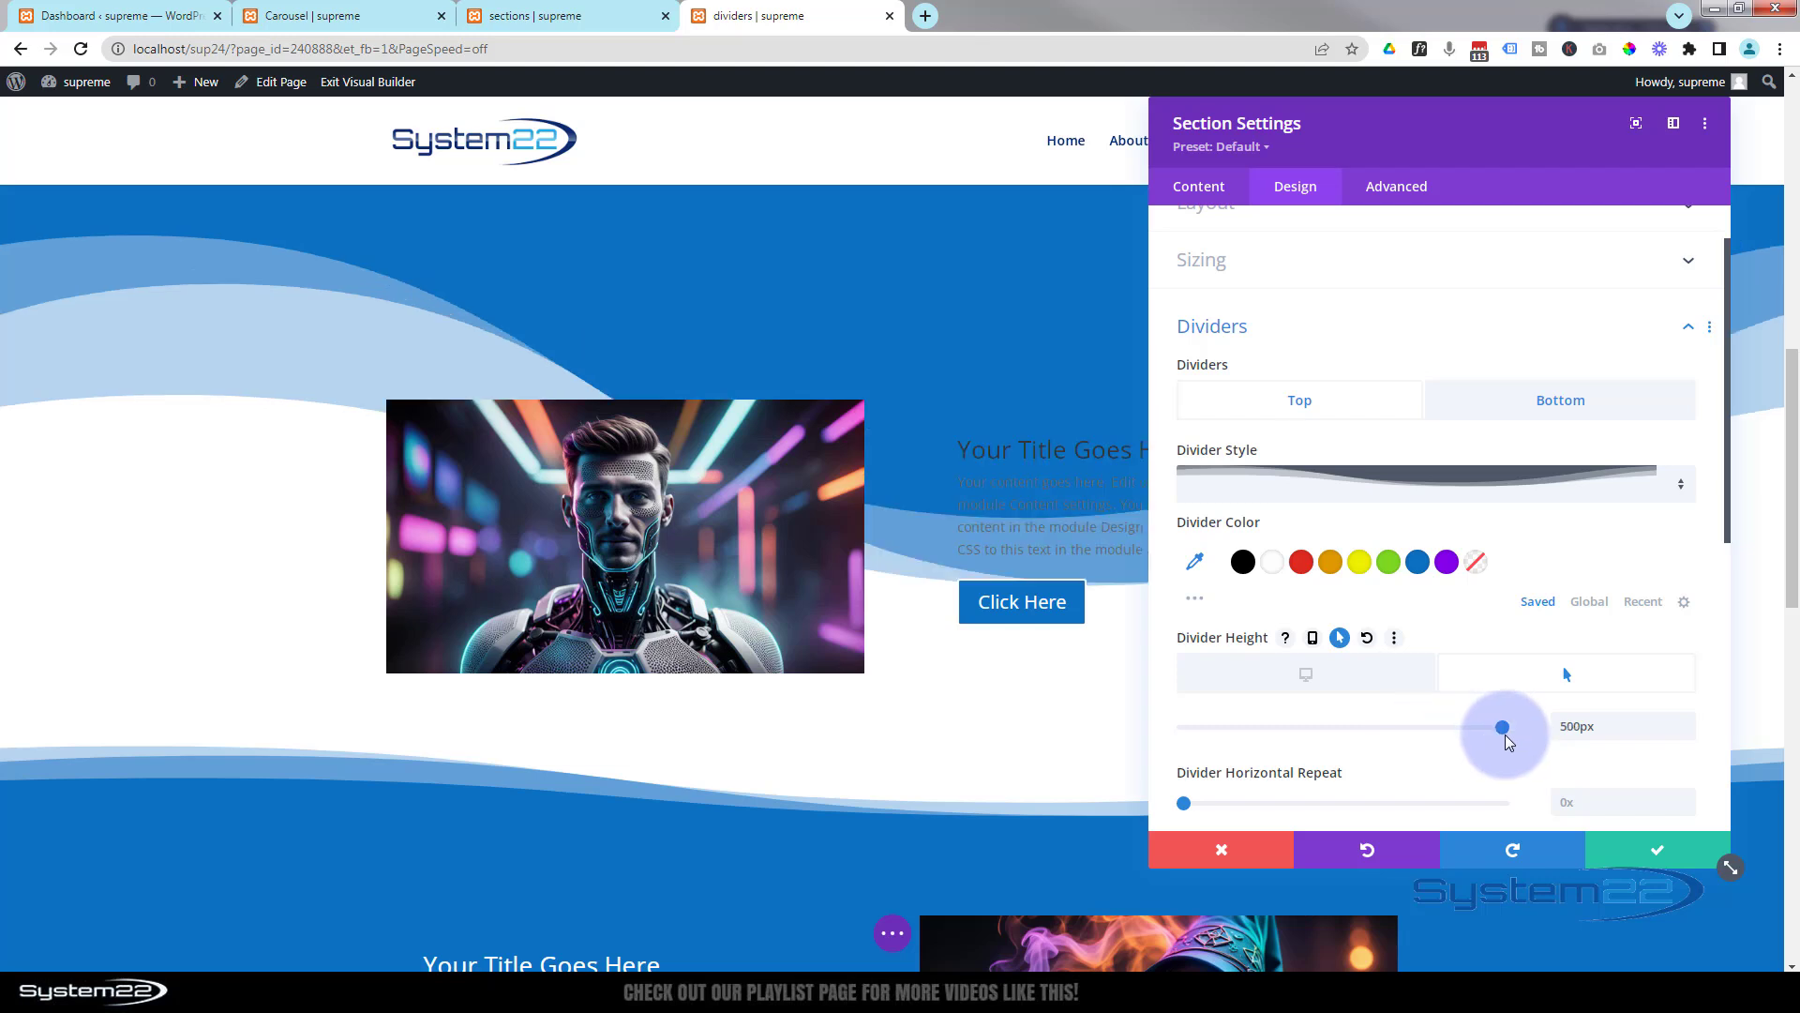
{"action": "left_click", "coordinate": [1529, 401]}
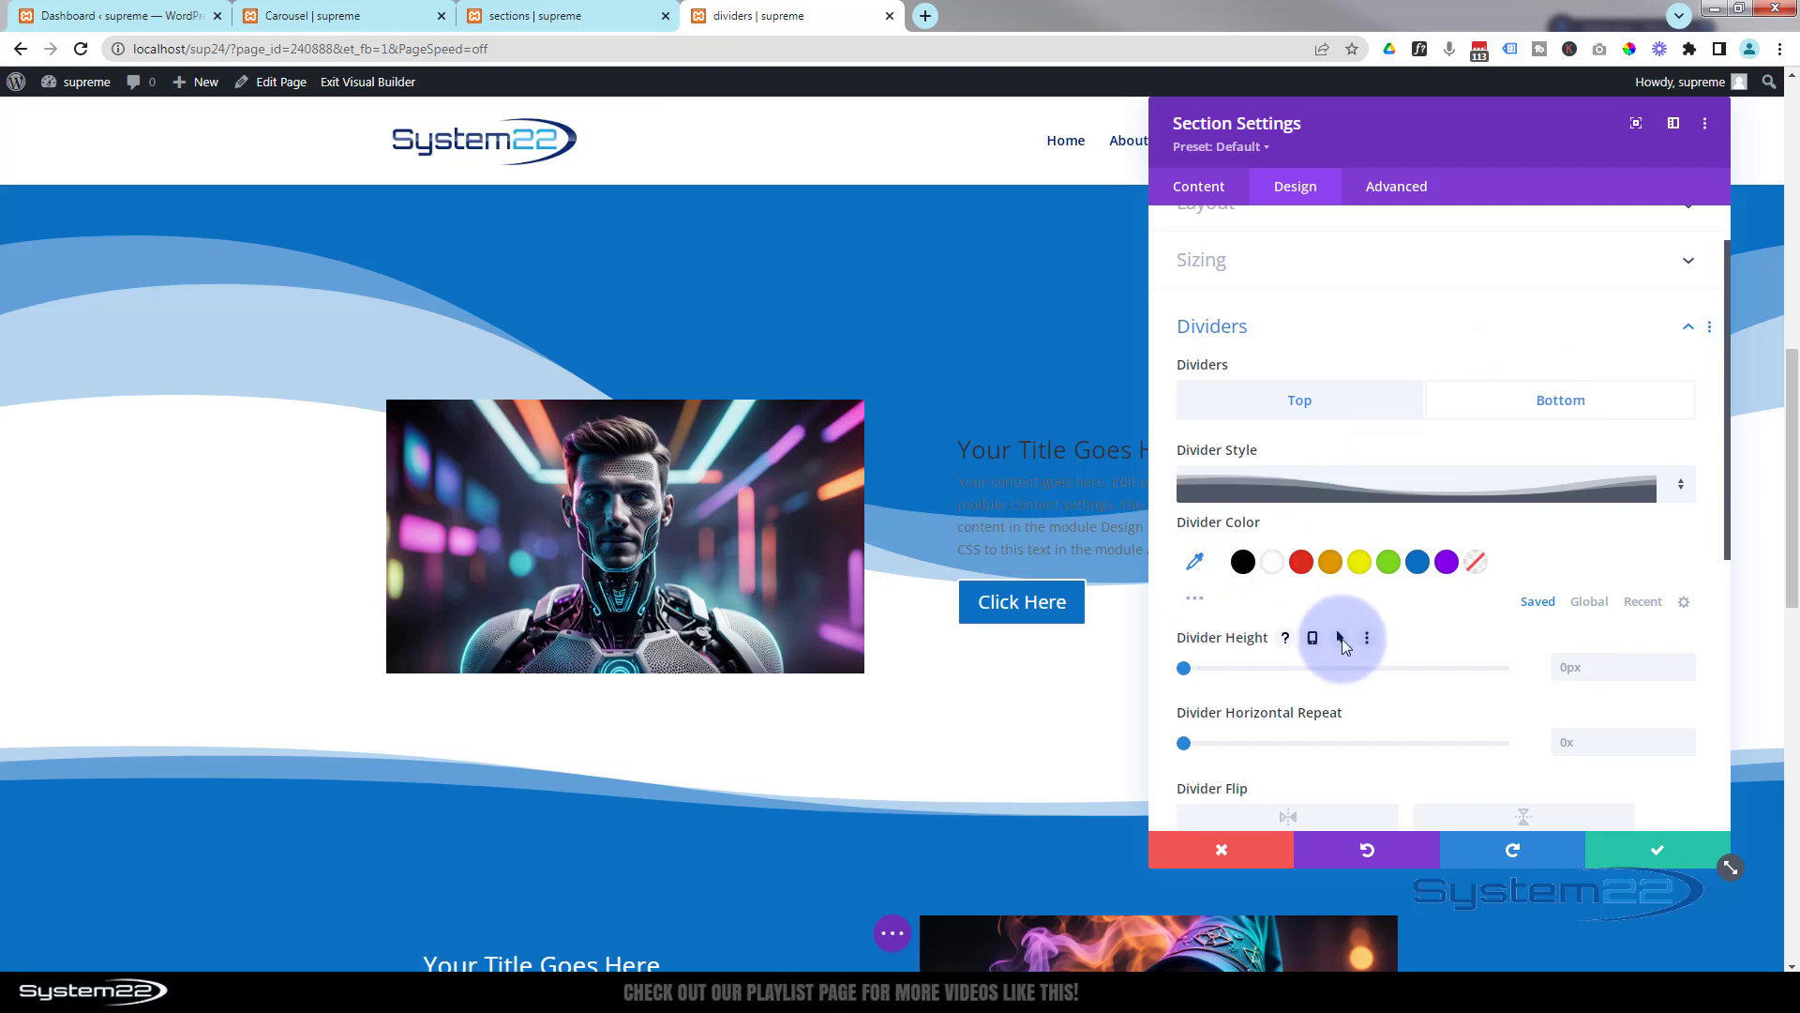
{"action": "left_click", "coordinate": [1342, 639]}
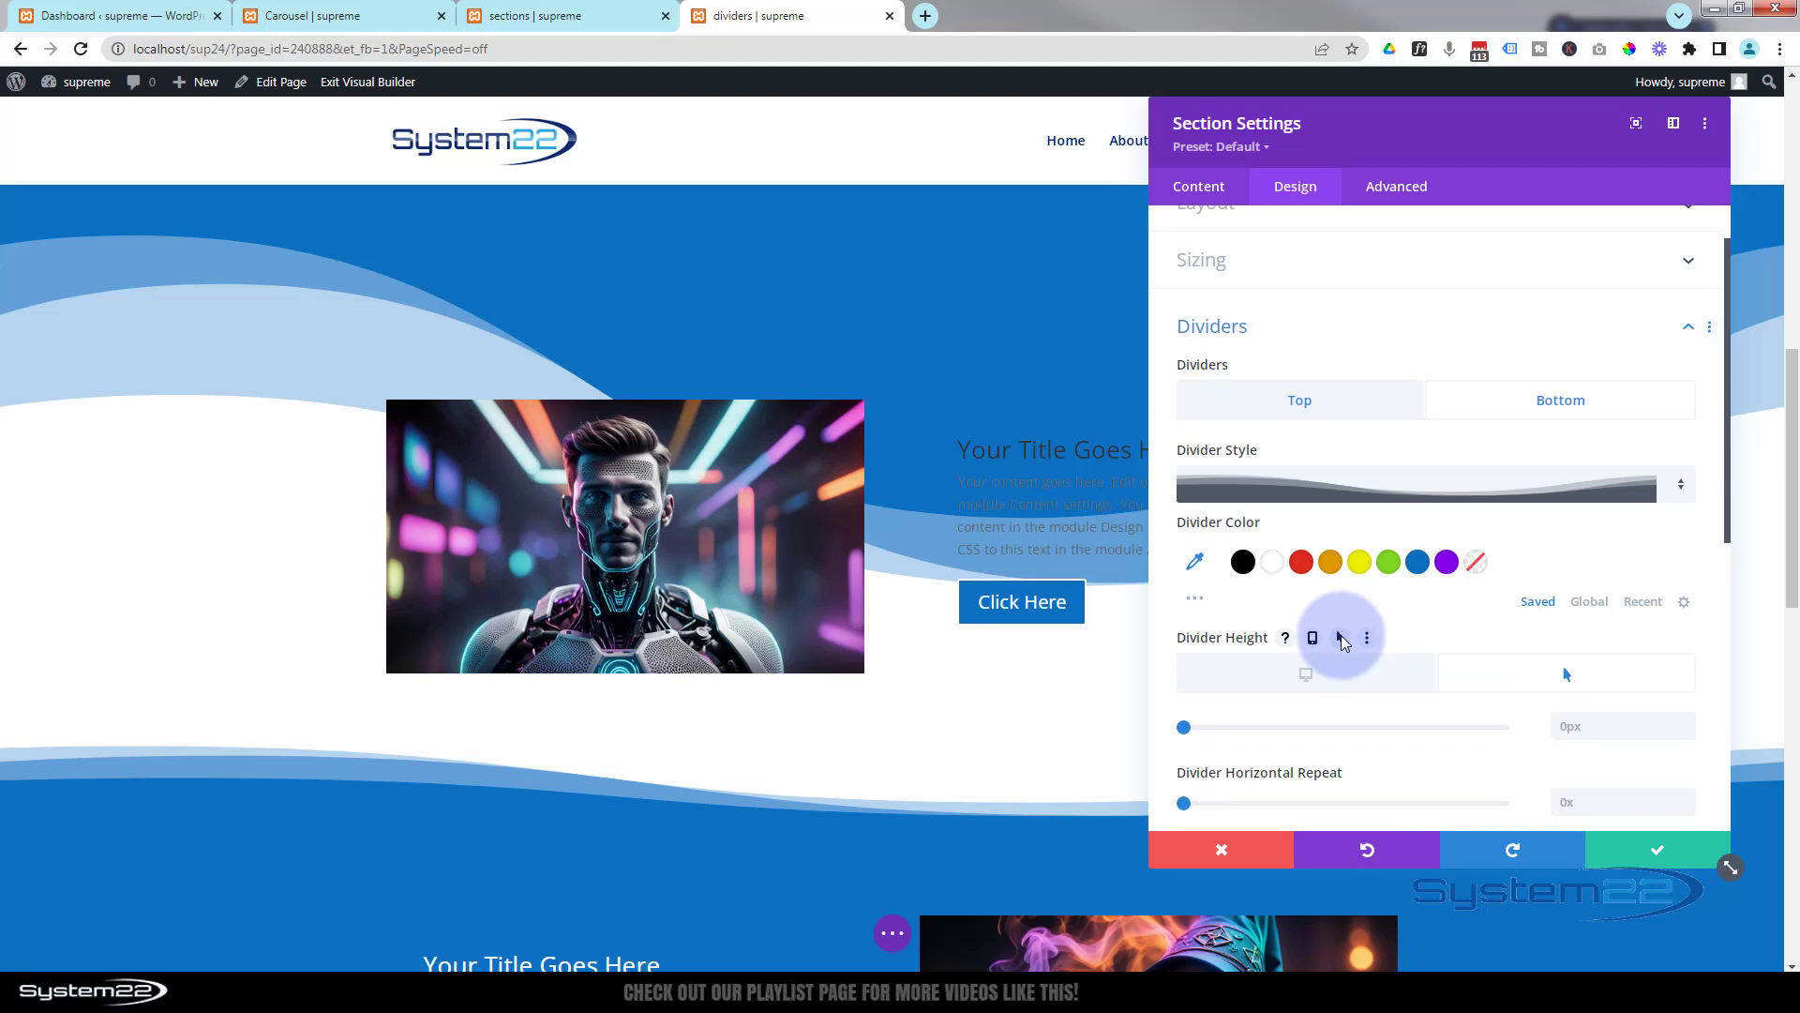
{"action": "left_click", "coordinate": [1584, 722]}
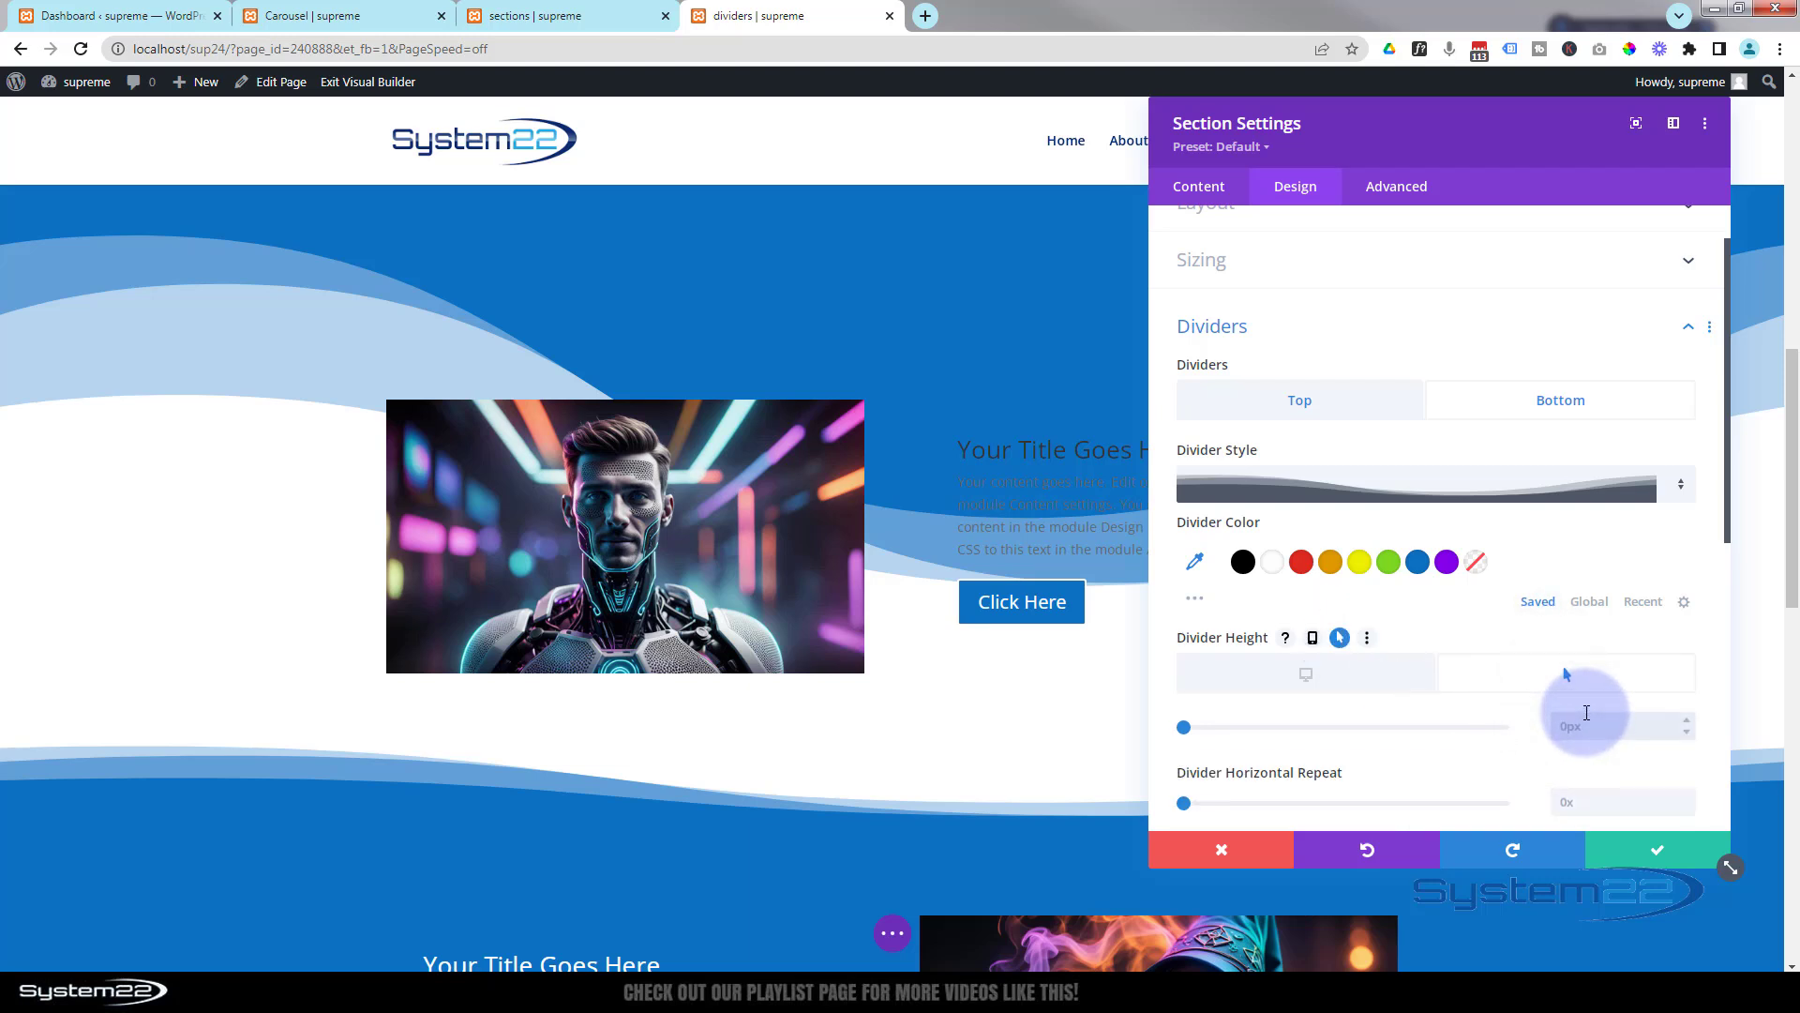
{"action": "key", "text": "Return"}
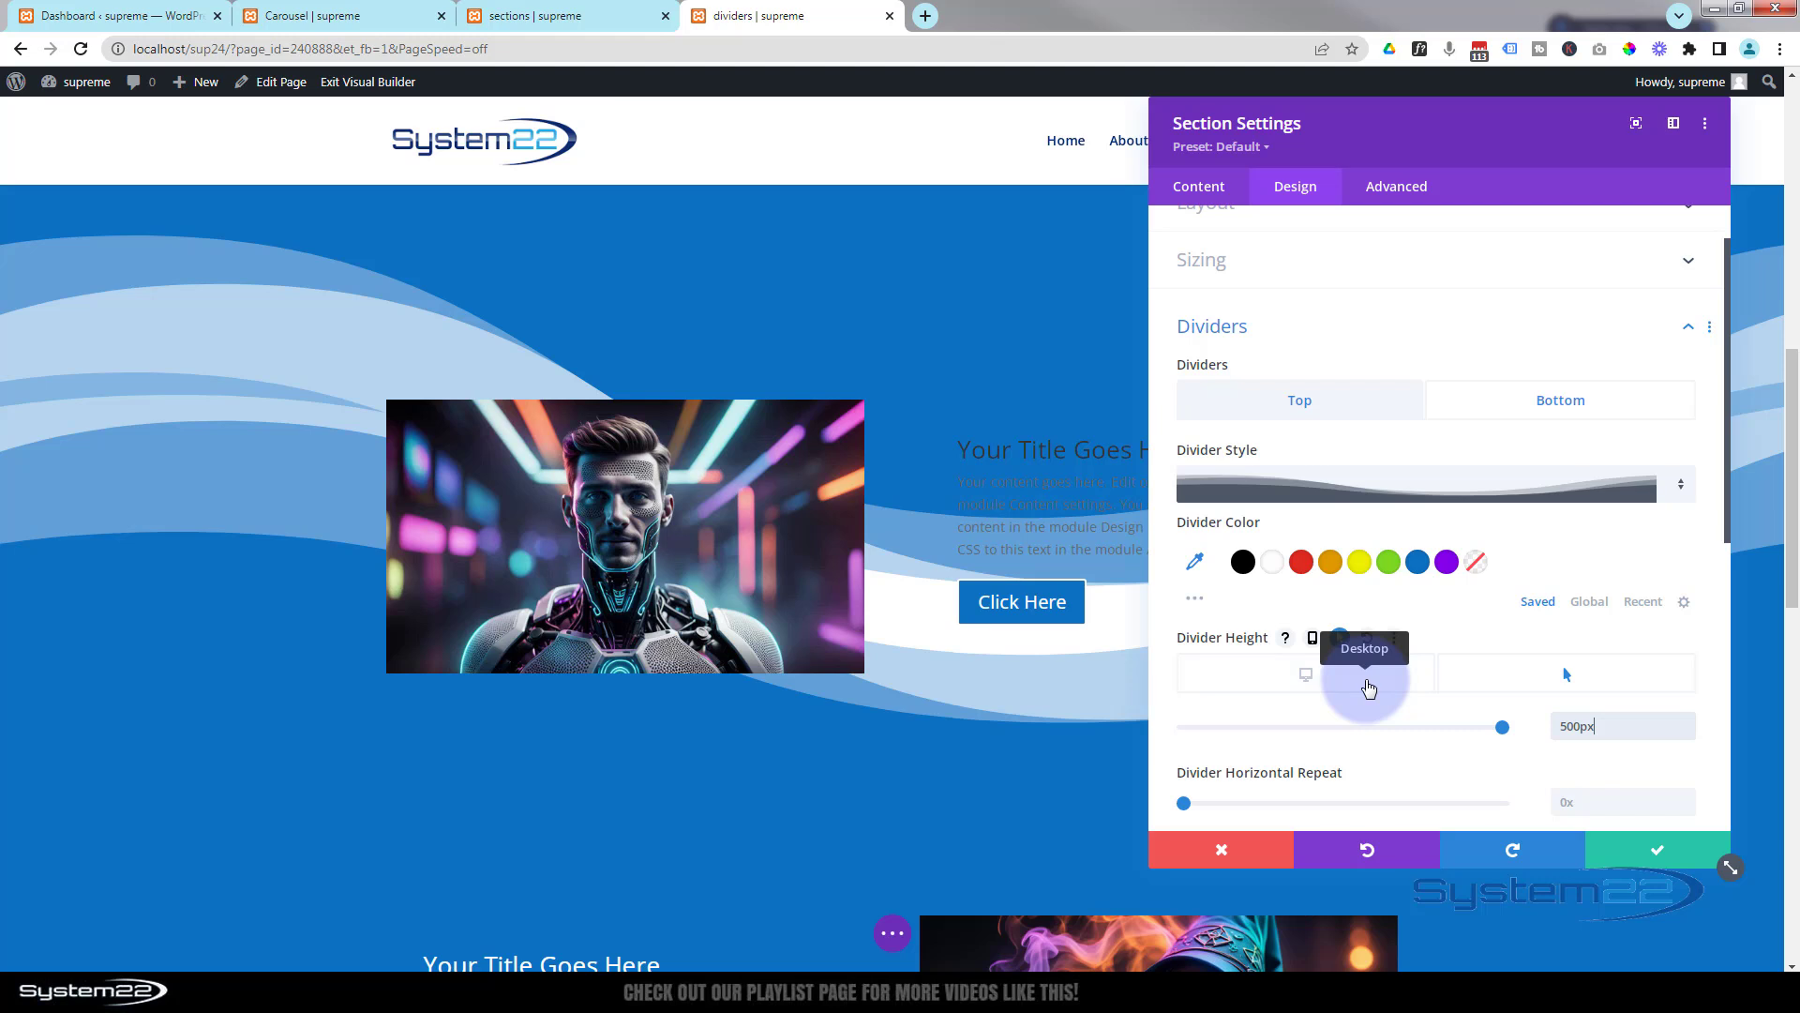
Preview the dividers switching between the 100px normal and 500px hover heights
{"action": "left_click", "coordinate": [1350, 689]}
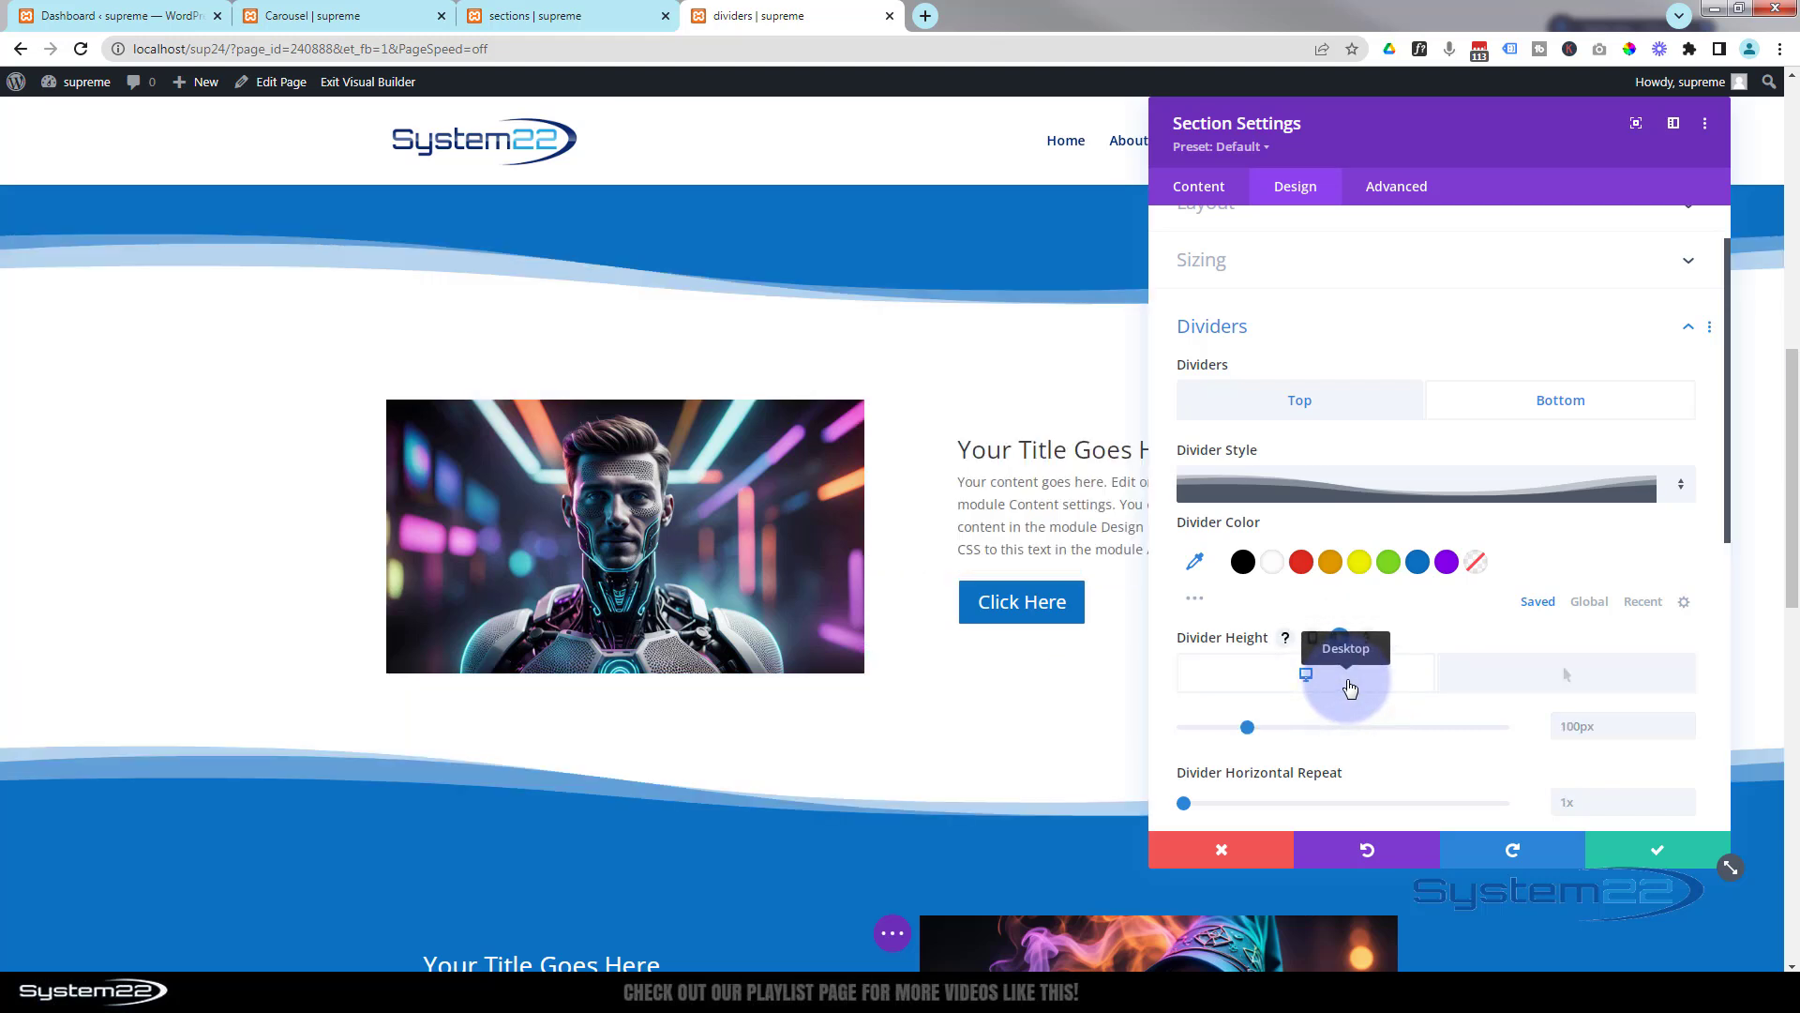
{"action": "left_click", "coordinate": [1573, 684]}
{"action": "left_click", "coordinate": [1573, 684]}
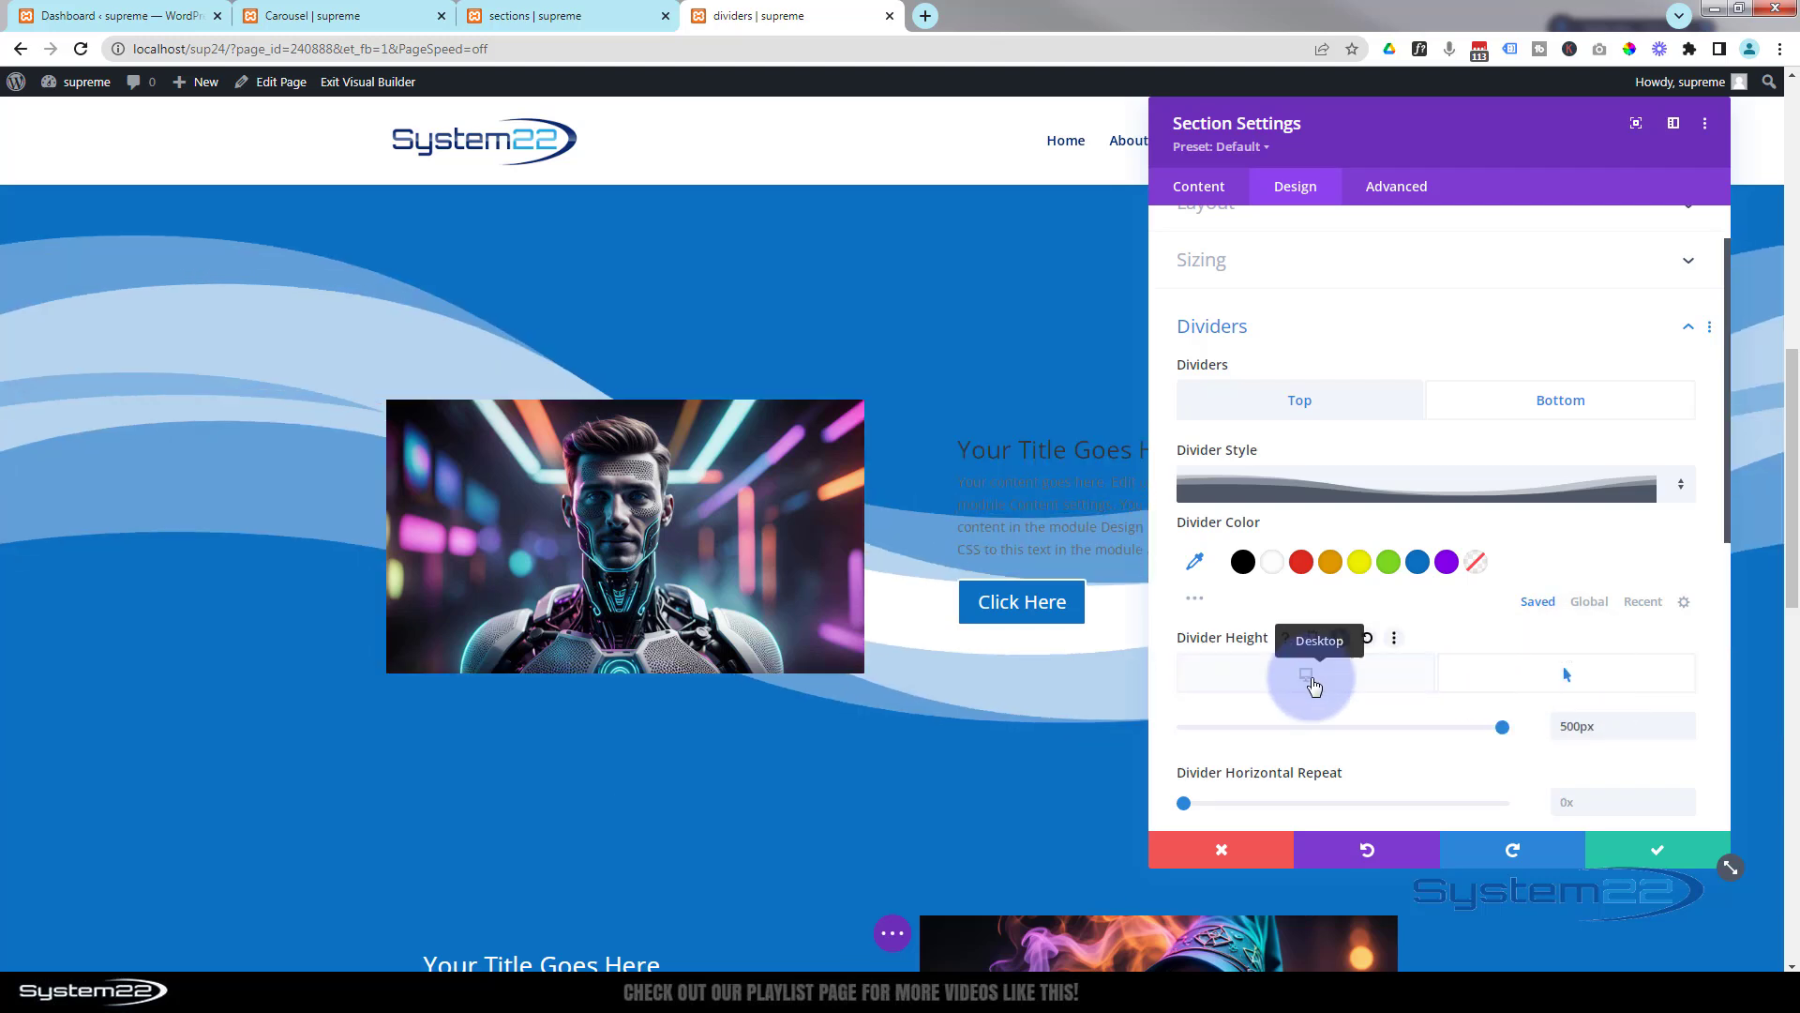
{"action": "left_click", "coordinate": [1312, 683]}
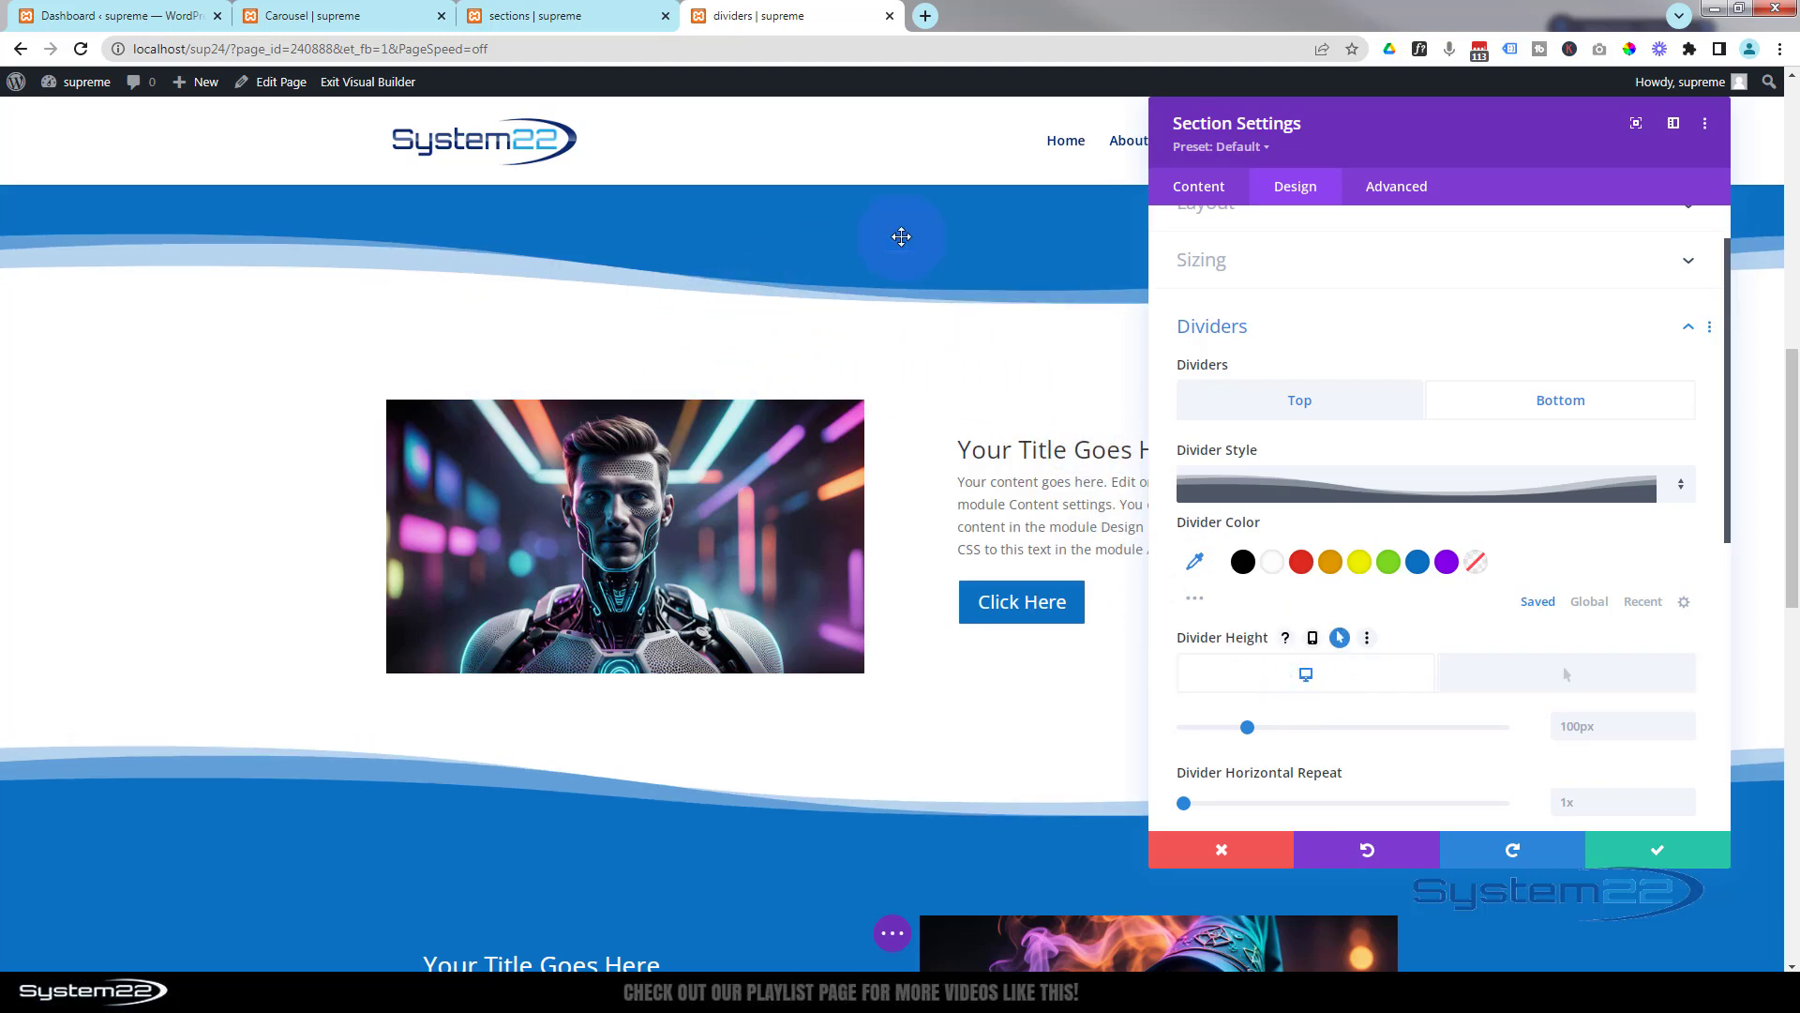
{"action": "left_click", "coordinate": [1397, 186]}
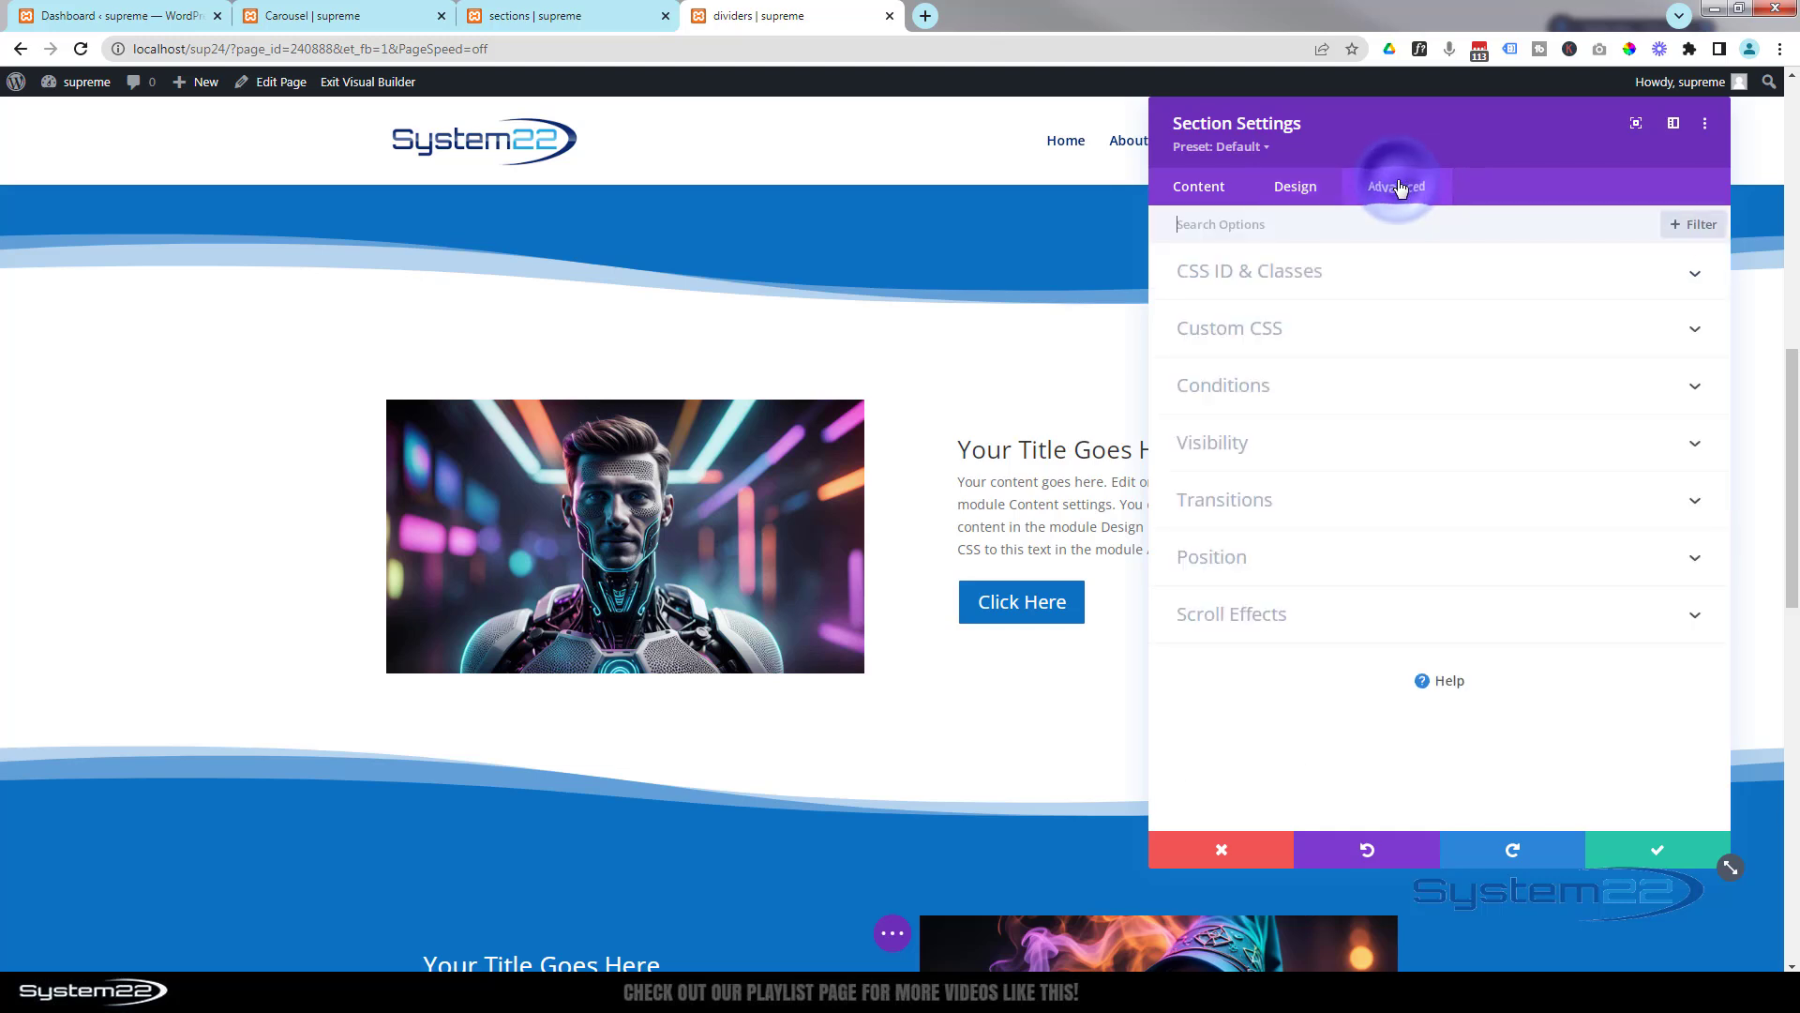
Give the section's transition a 3000ms duration and an Ease-In-Out speed curve
{"action": "left_click", "coordinate": [1226, 519]}
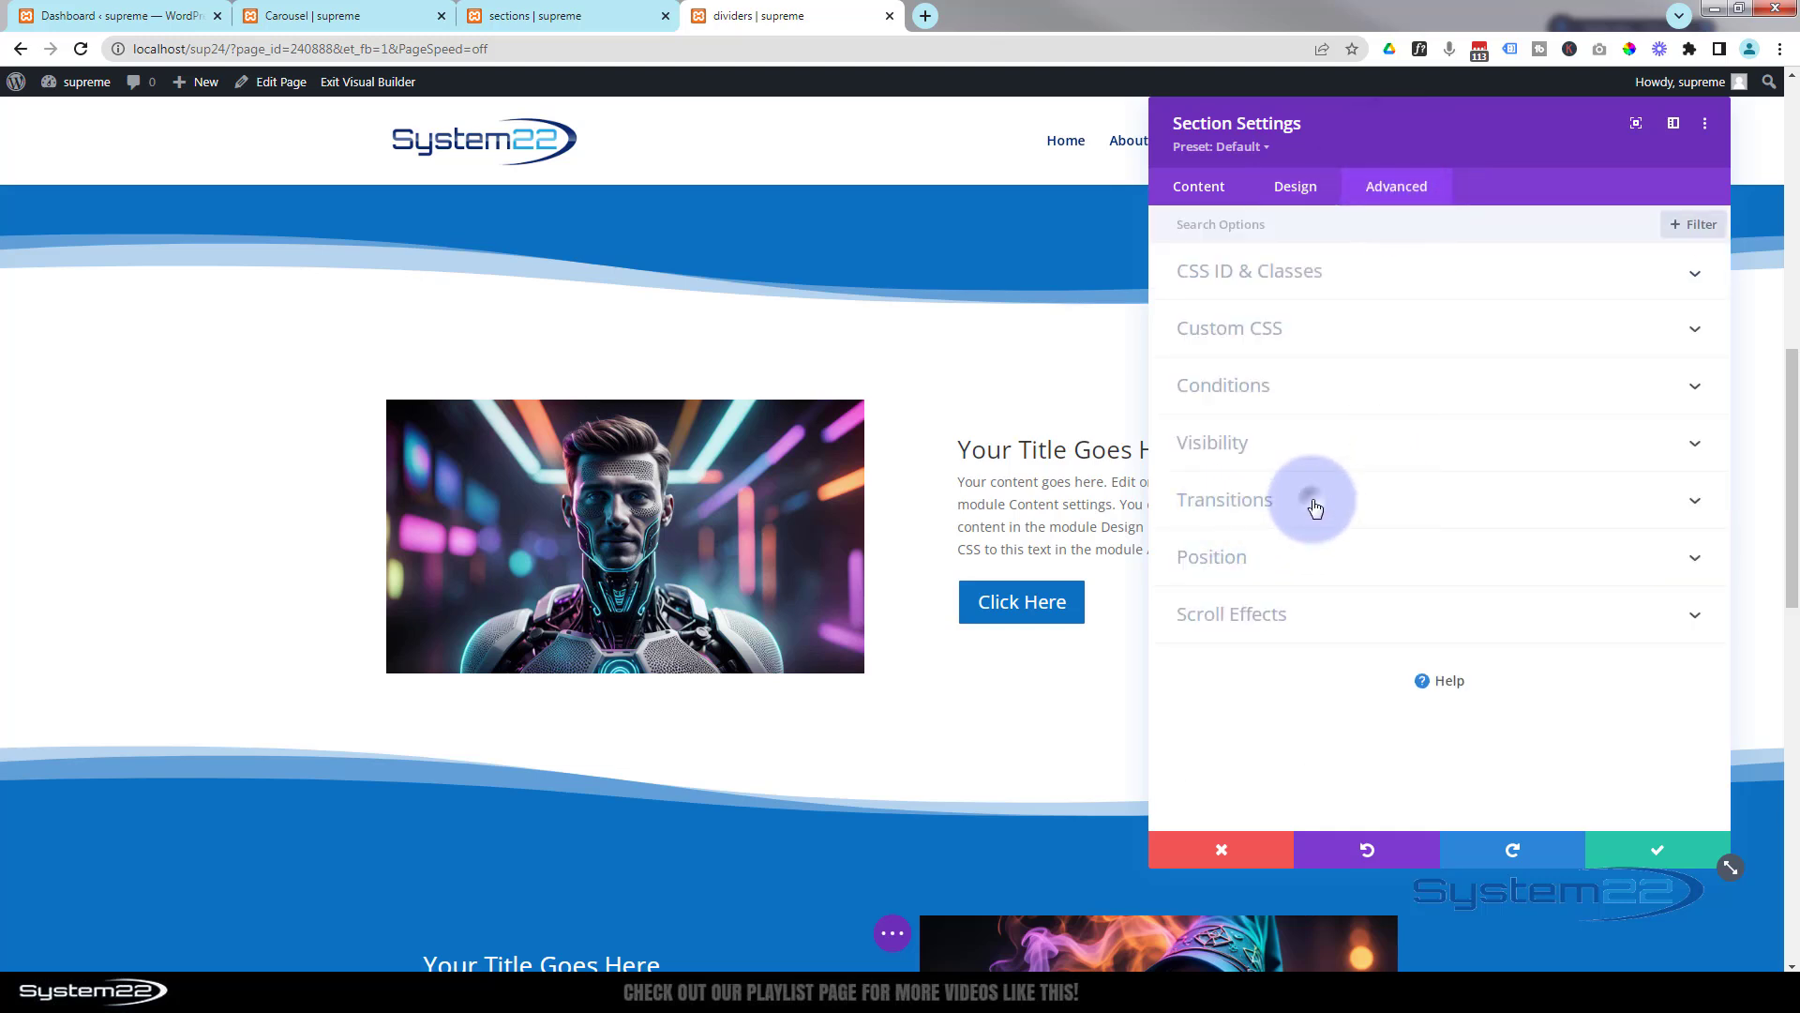
{"action": "left_click", "coordinate": [1579, 440]}
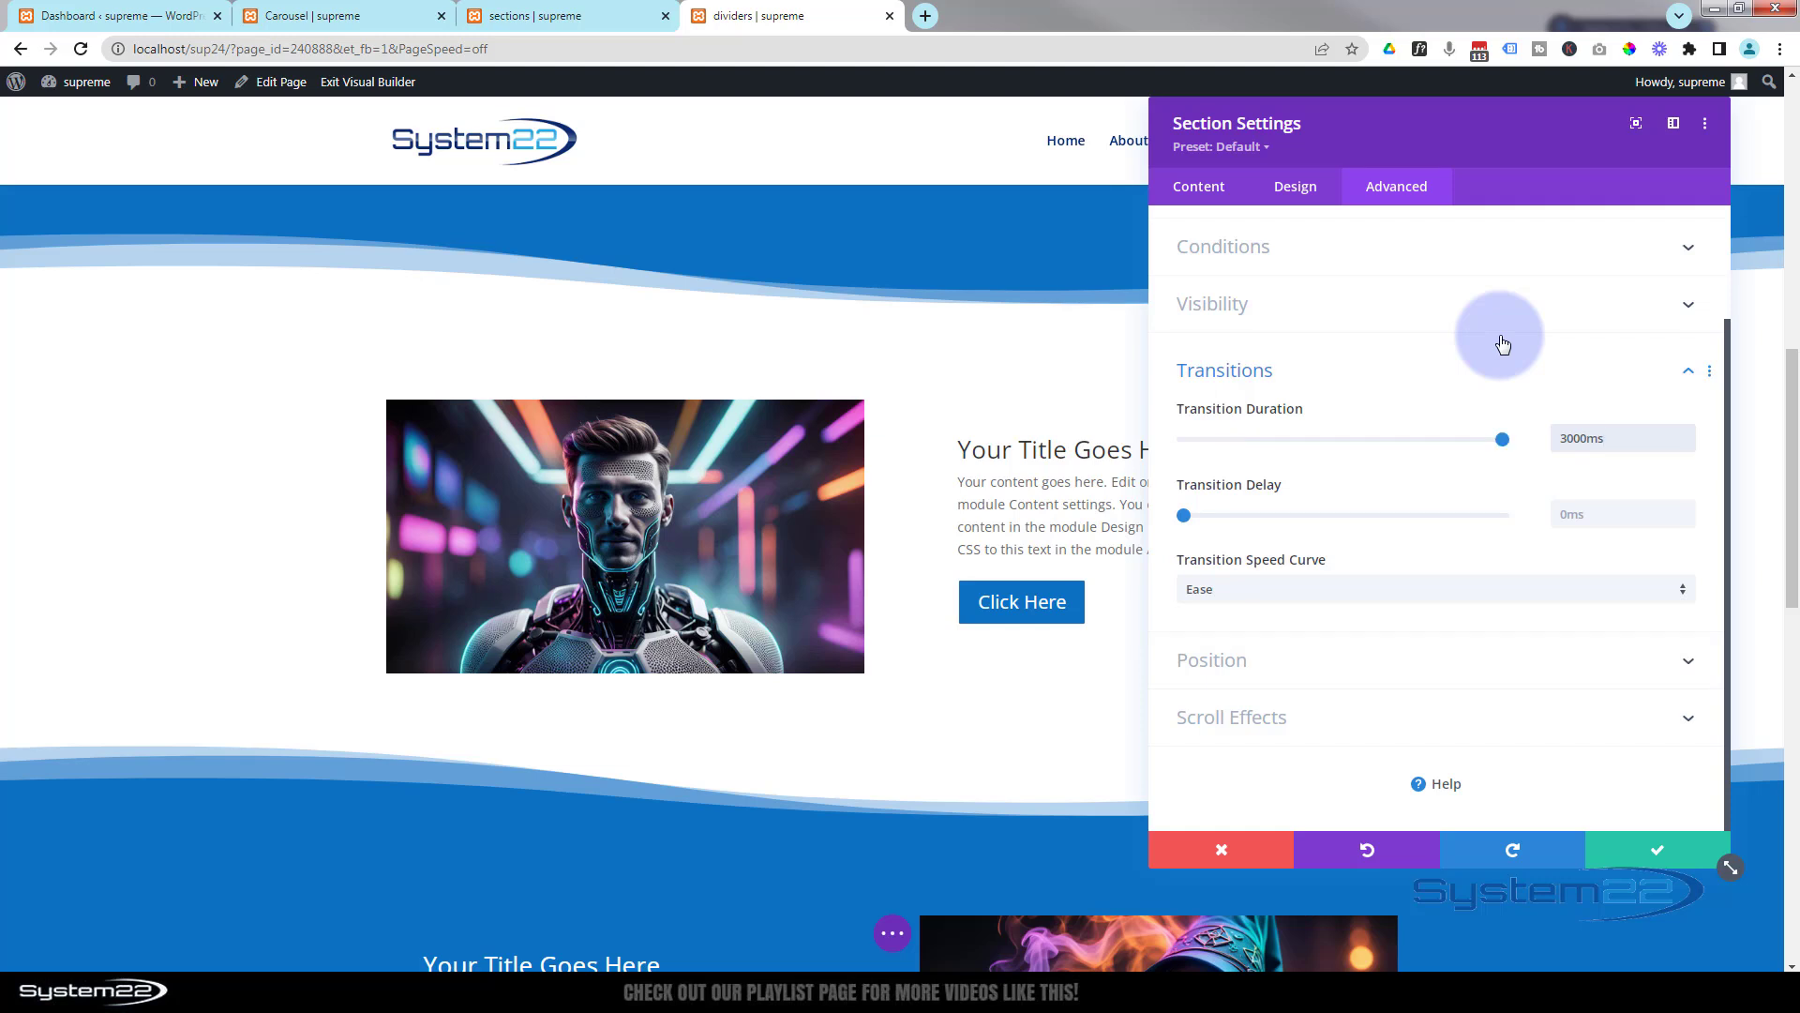
{"action": "left_click", "coordinate": [1308, 588]}
{"action": "left_click", "coordinate": [1295, 608]}
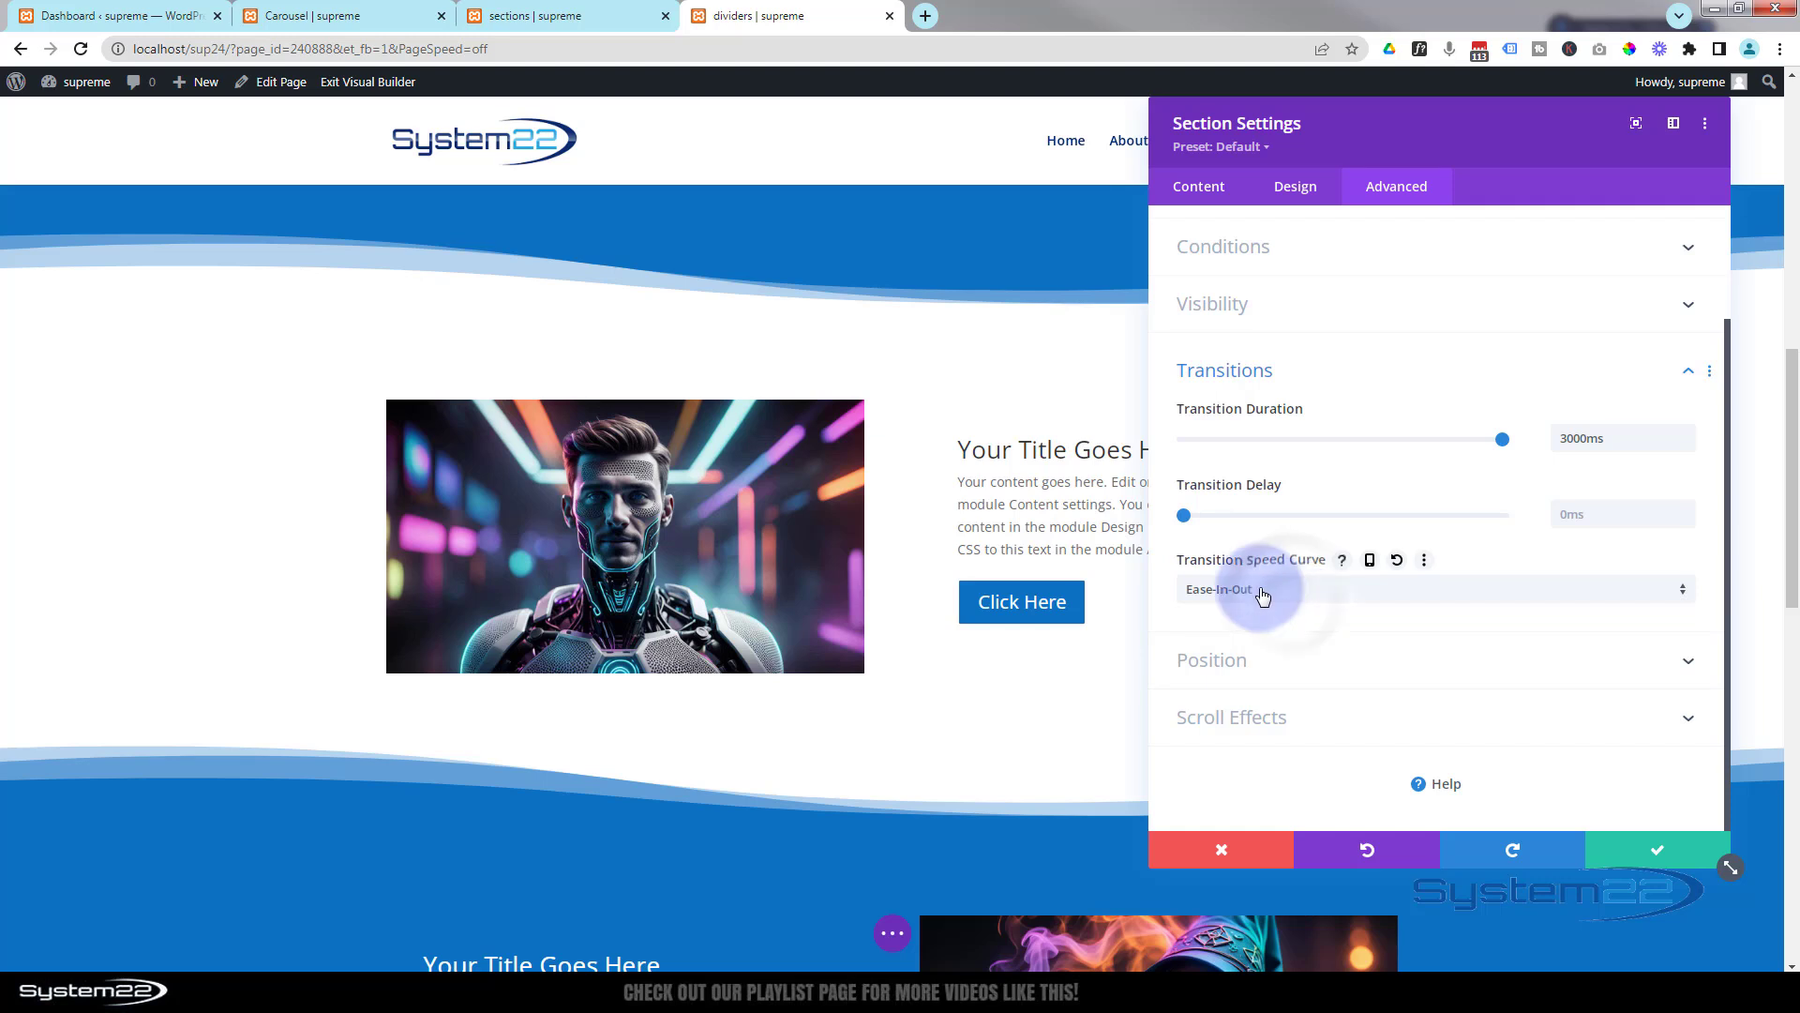
{"action": "left_click", "coordinate": [1308, 191]}
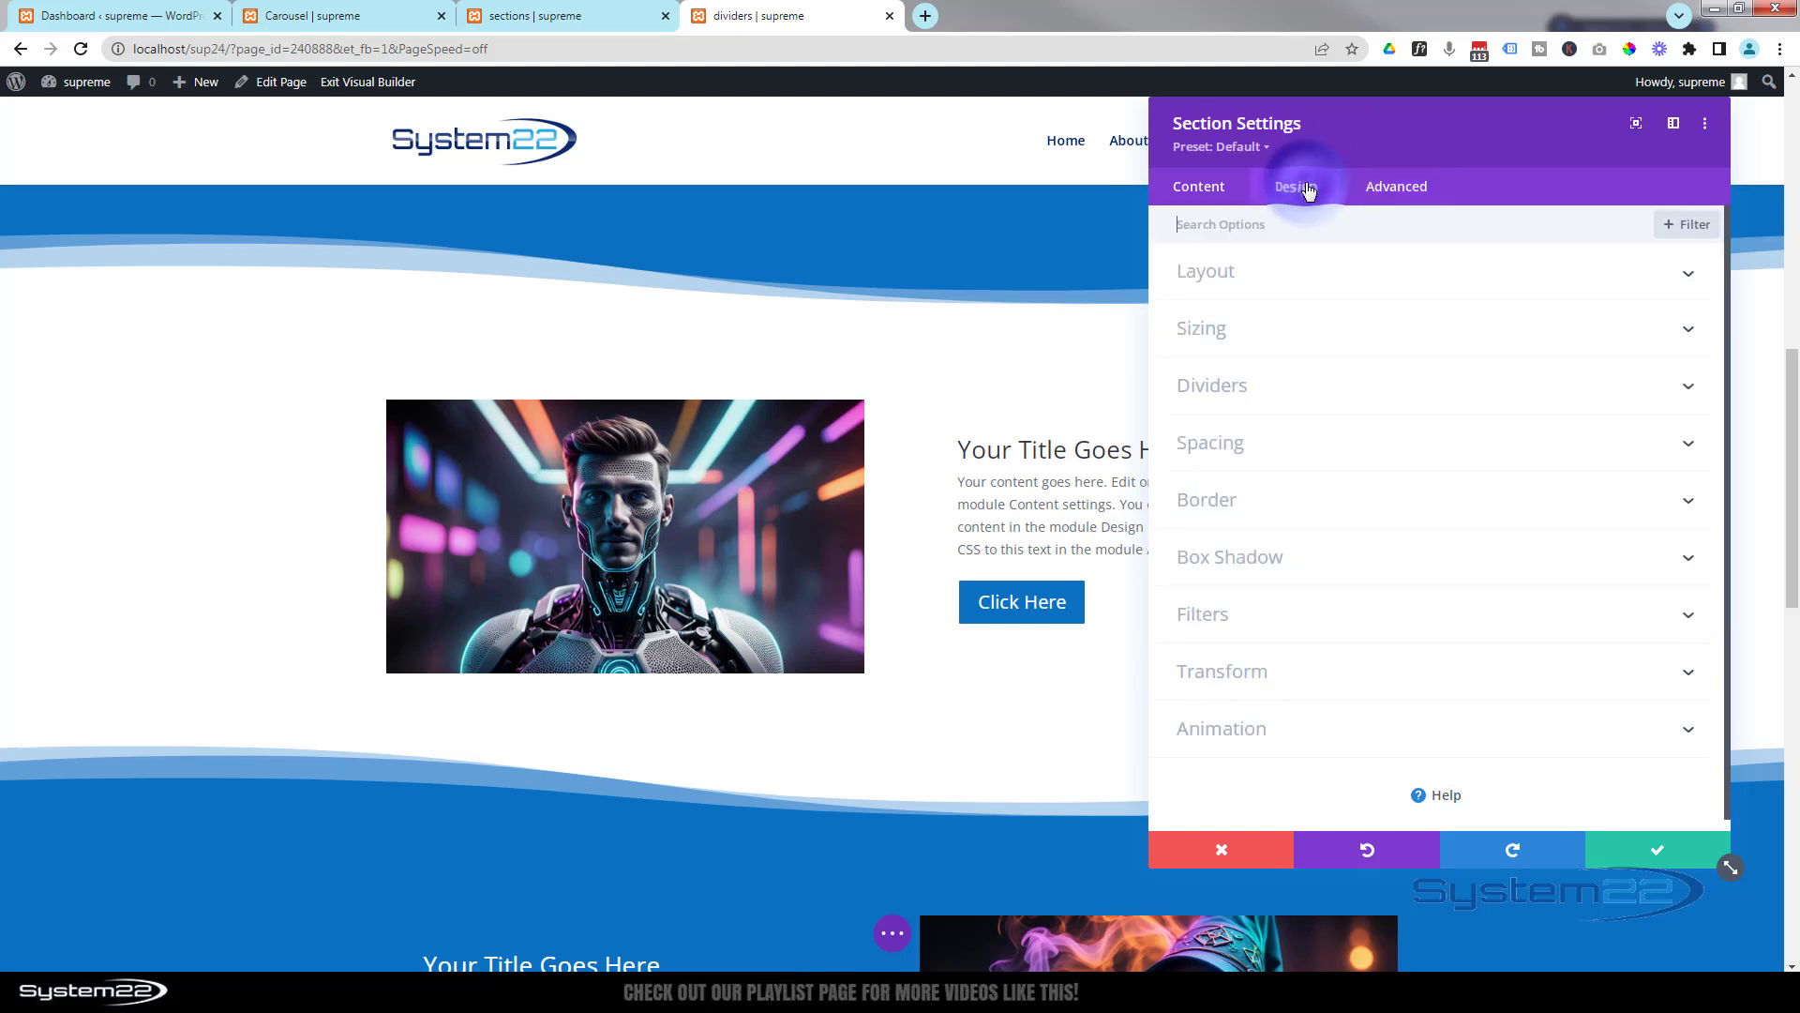
Change the top divider's hover height from 500px to 200vh
{"action": "left_click", "coordinate": [1350, 396]}
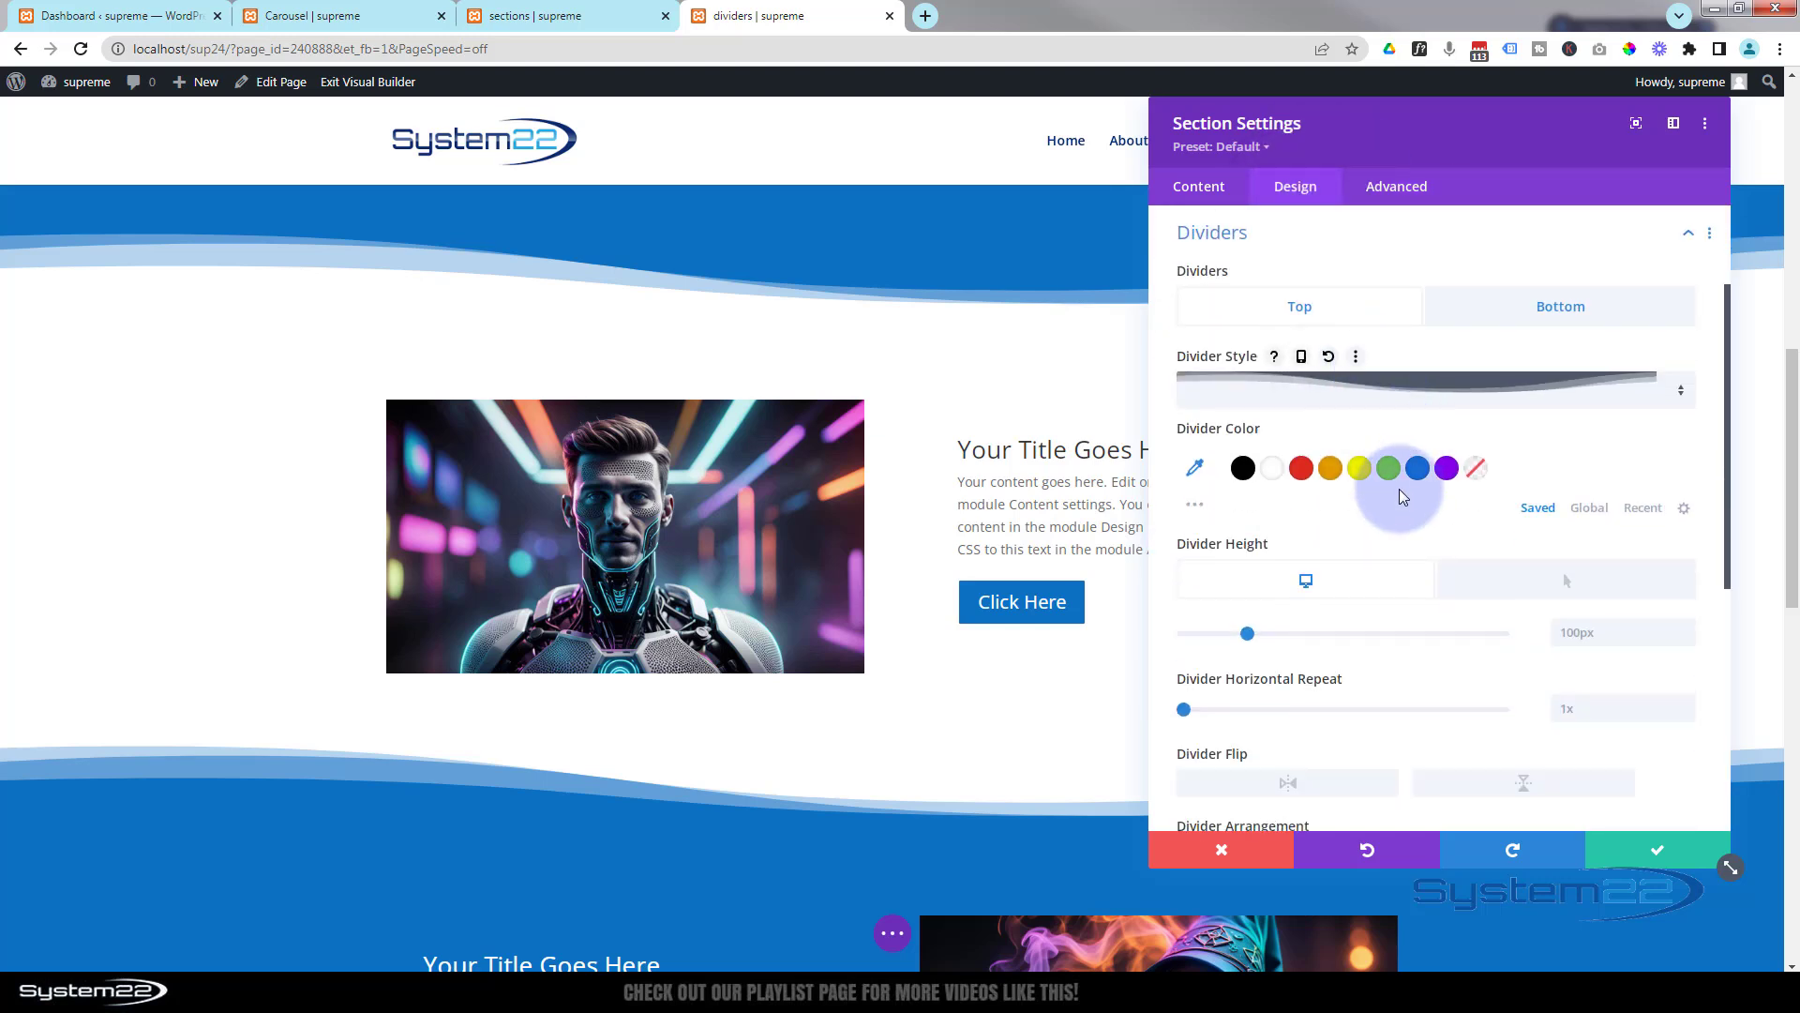
{"action": "left_click", "coordinate": [1579, 585]}
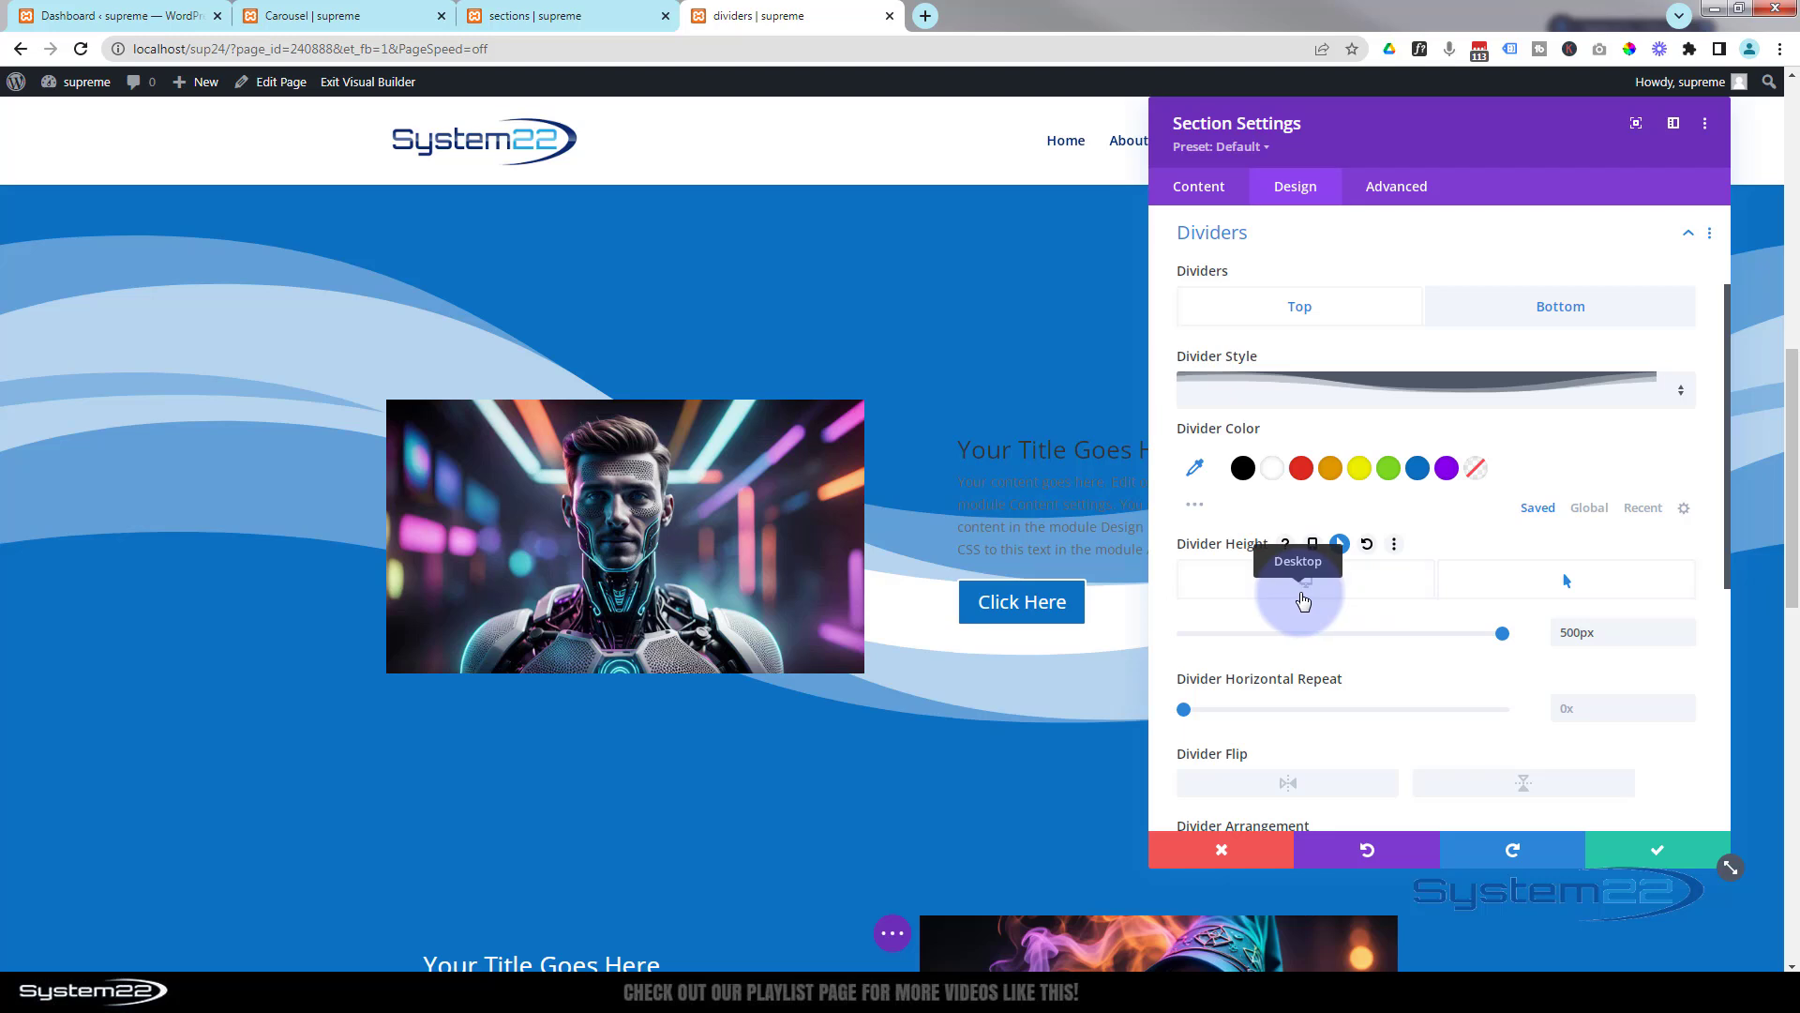
{"action": "left_click", "coordinate": [1303, 600]}
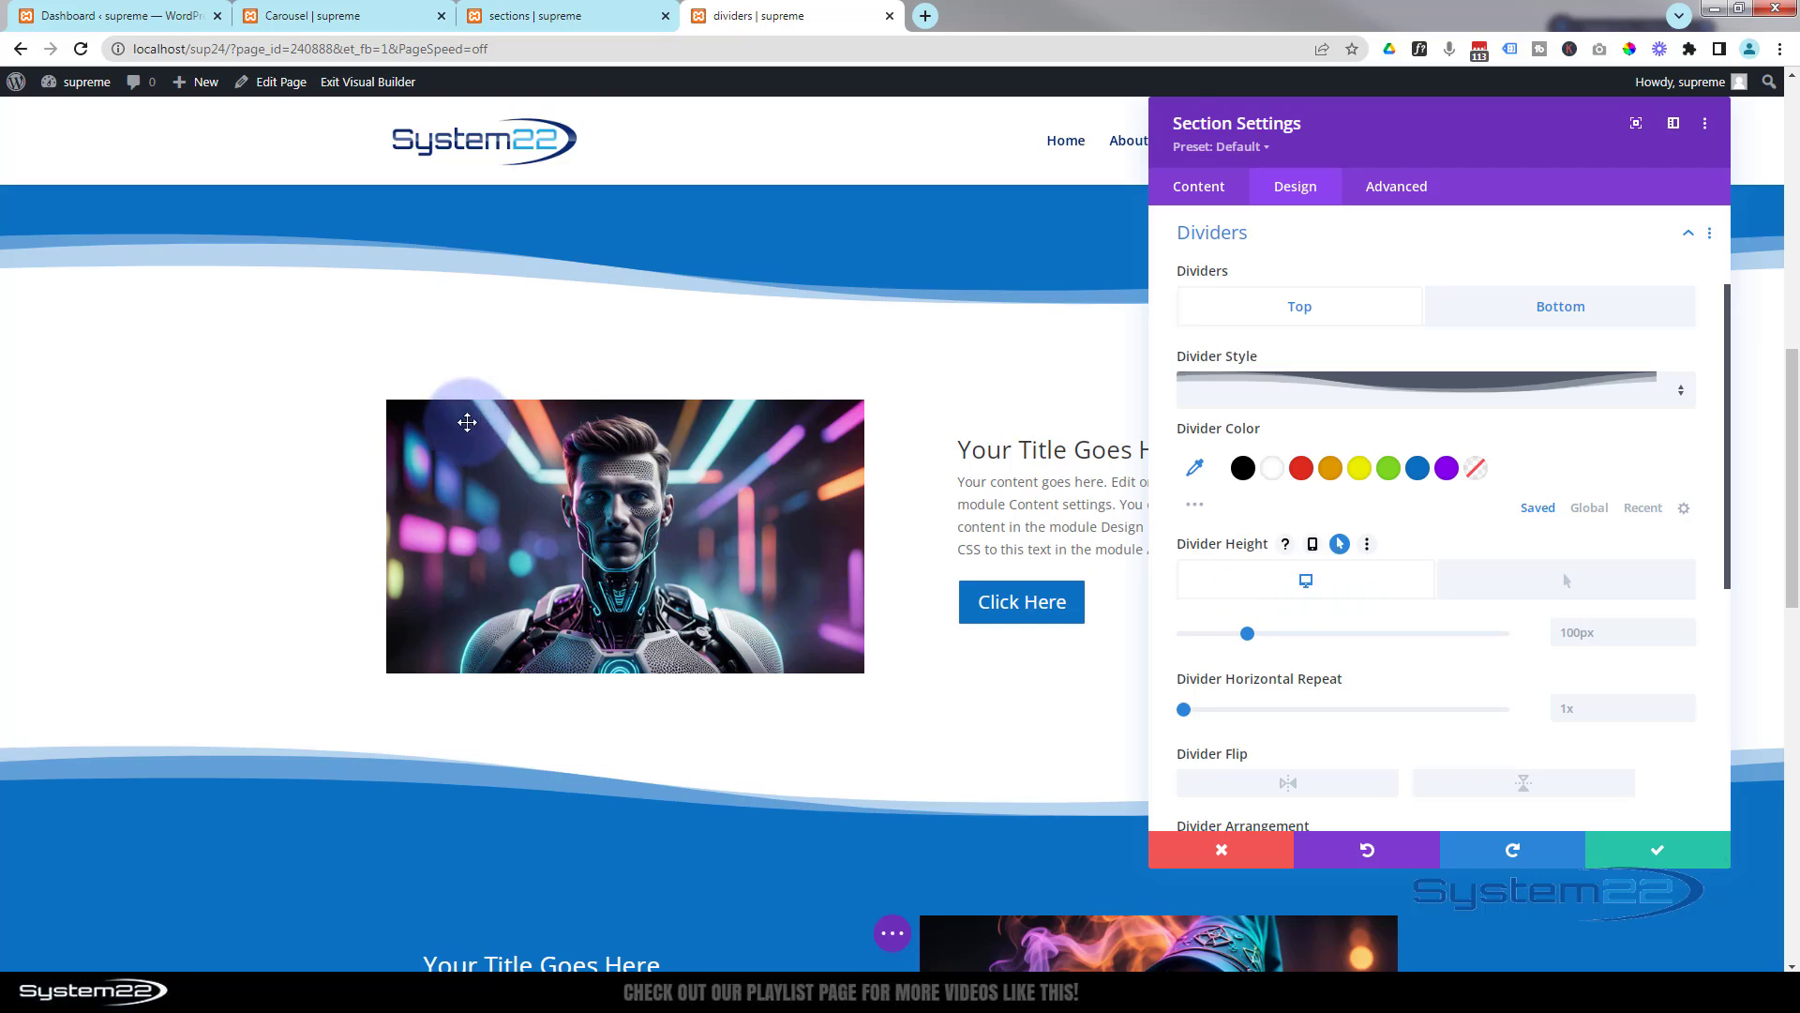
{"action": "scroll", "coordinate": [204, 567], "scroll_direction": "down", "scroll_amount": 2}
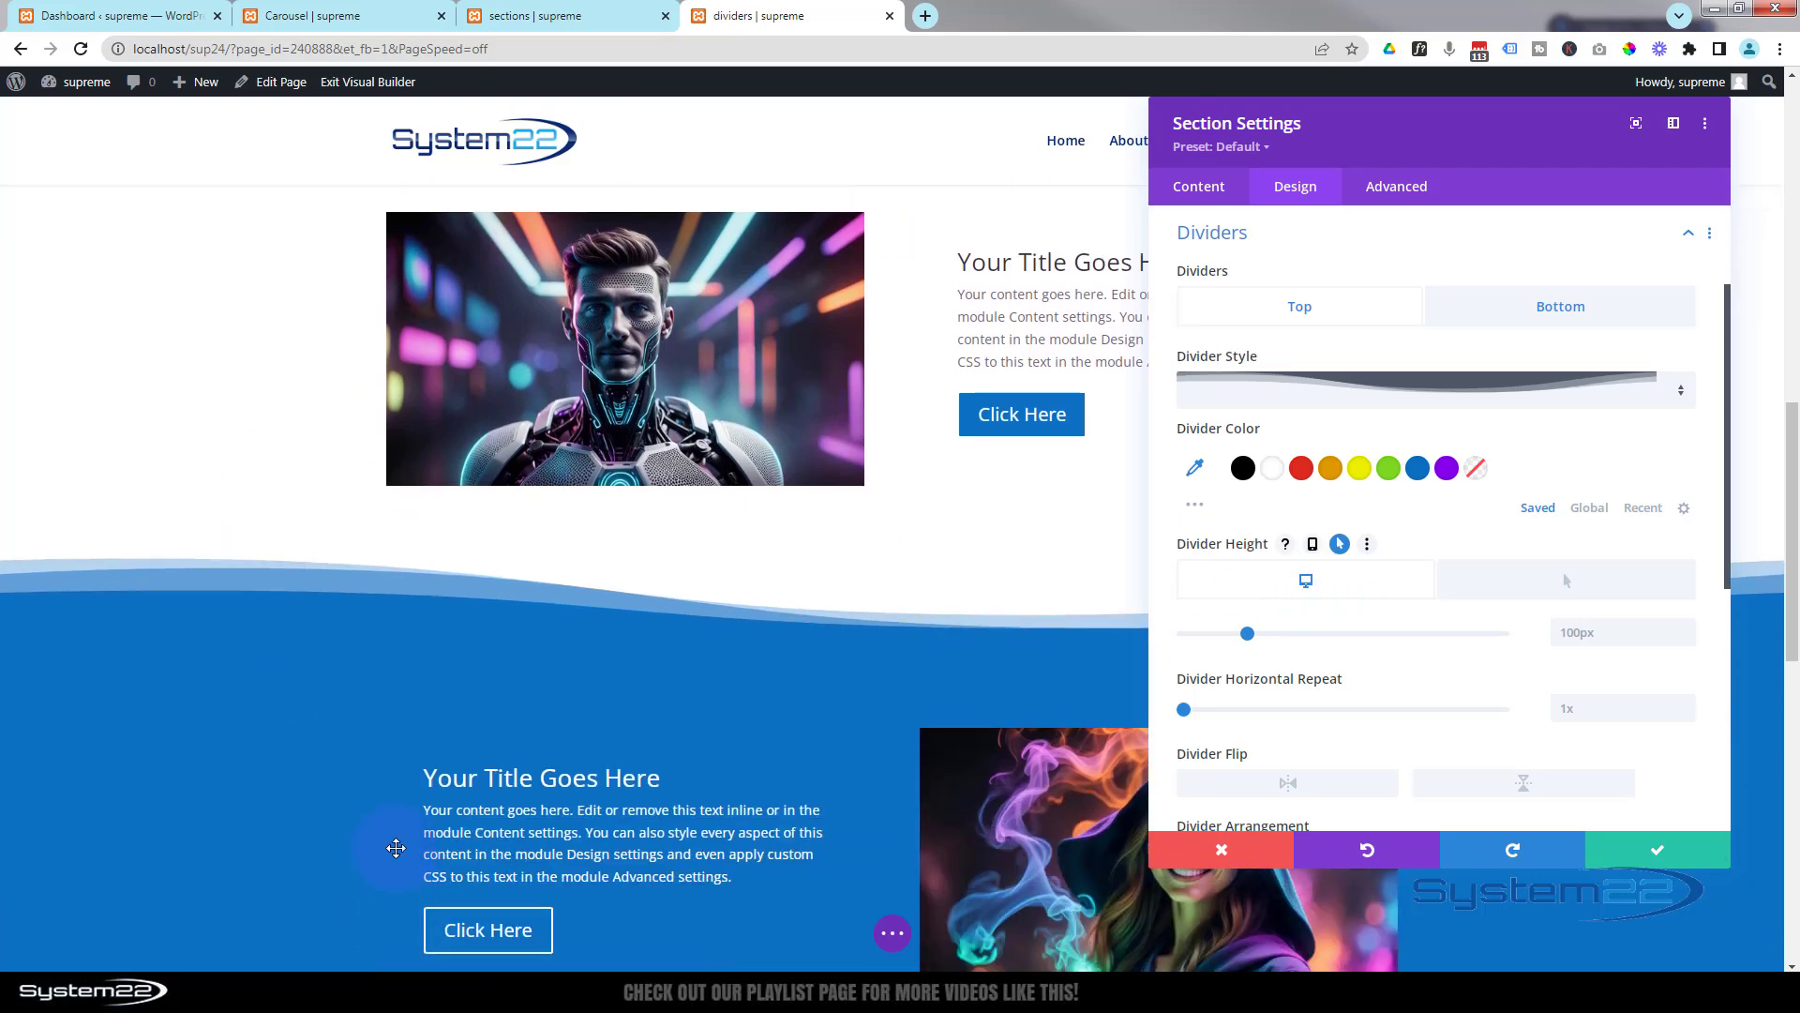
{"action": "scroll", "coordinate": [819, 820], "scroll_direction": "up", "scroll_amount": 6}
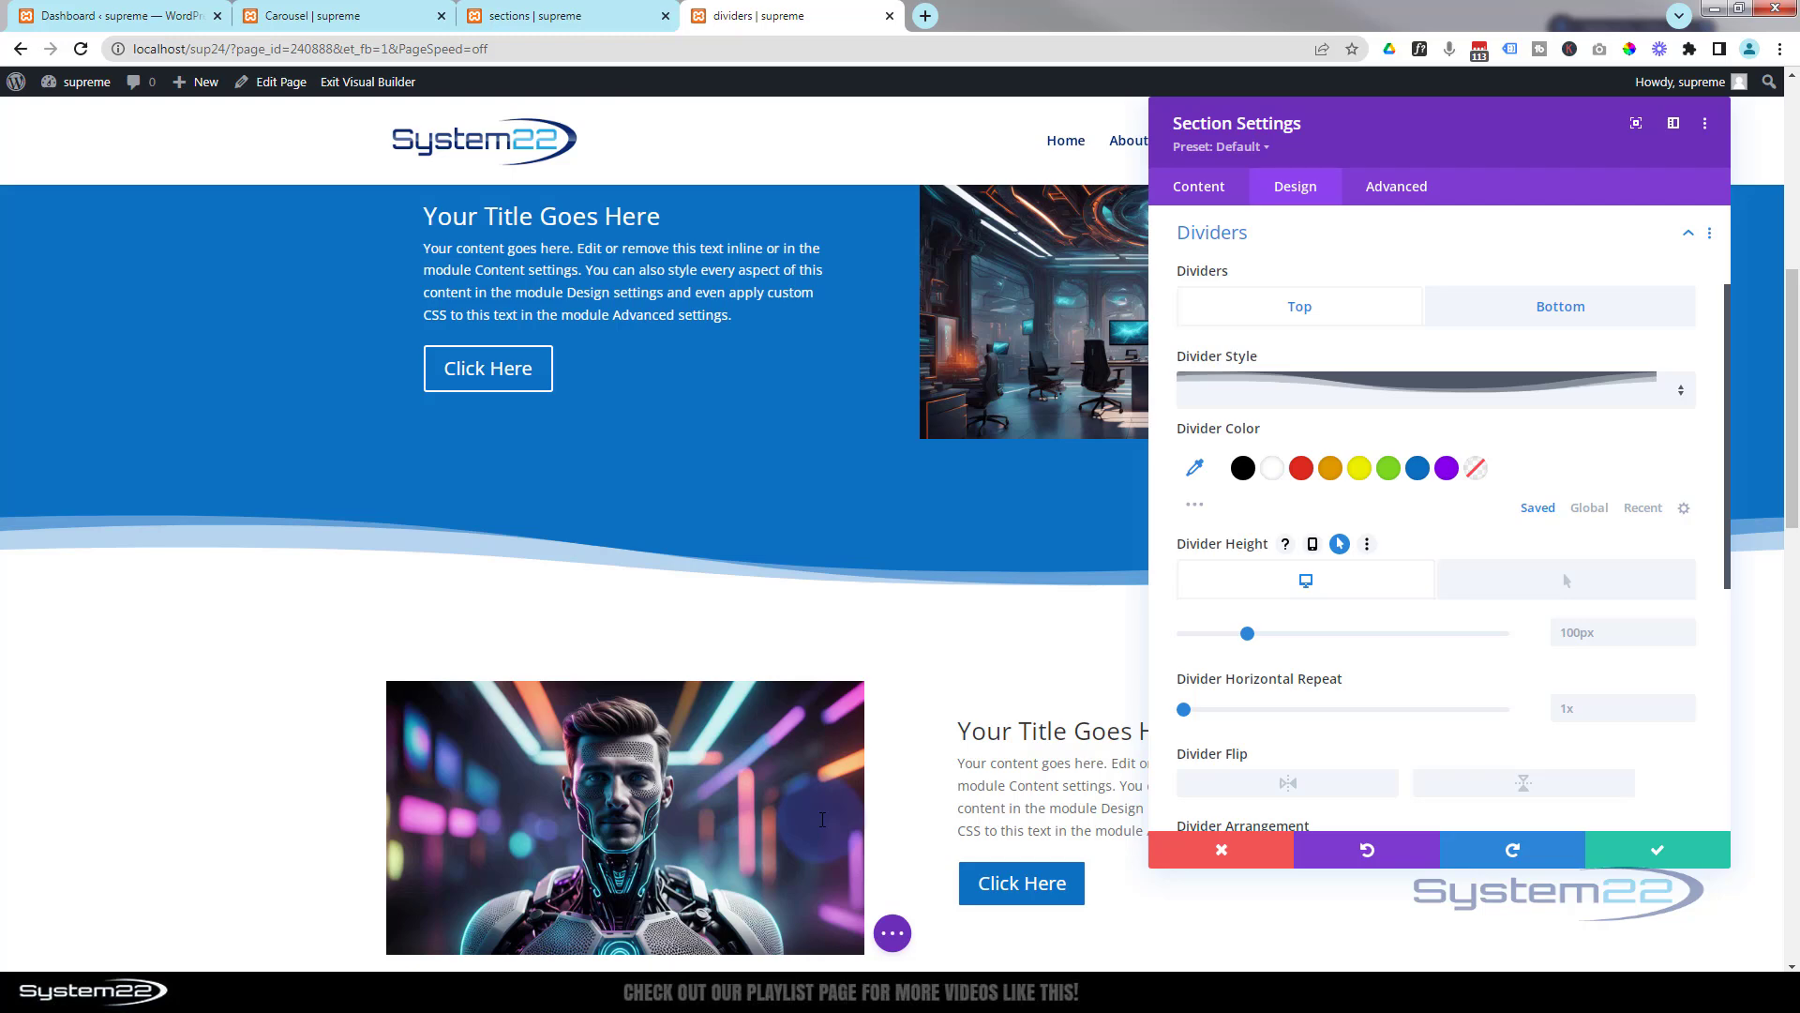
{"action": "scroll", "coordinate": [822, 819], "scroll_direction": "down", "scroll_amount": 4}
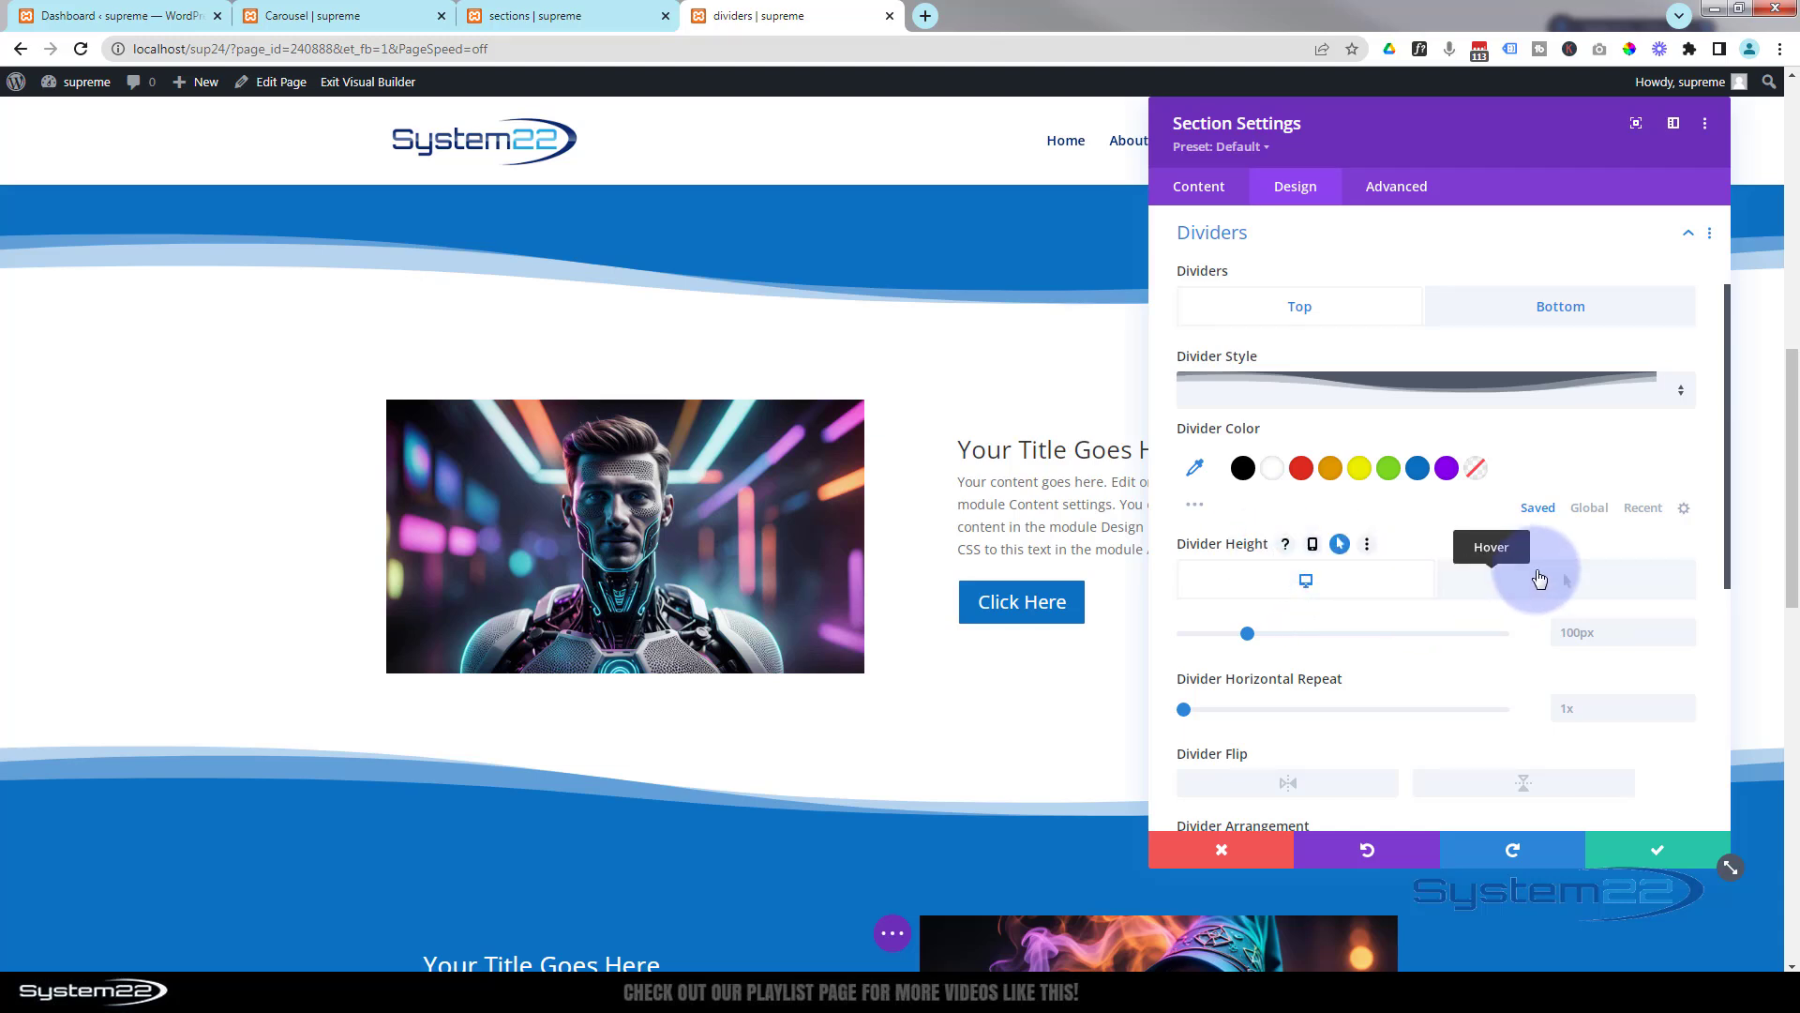
{"action": "left_click", "coordinate": [1540, 577]}
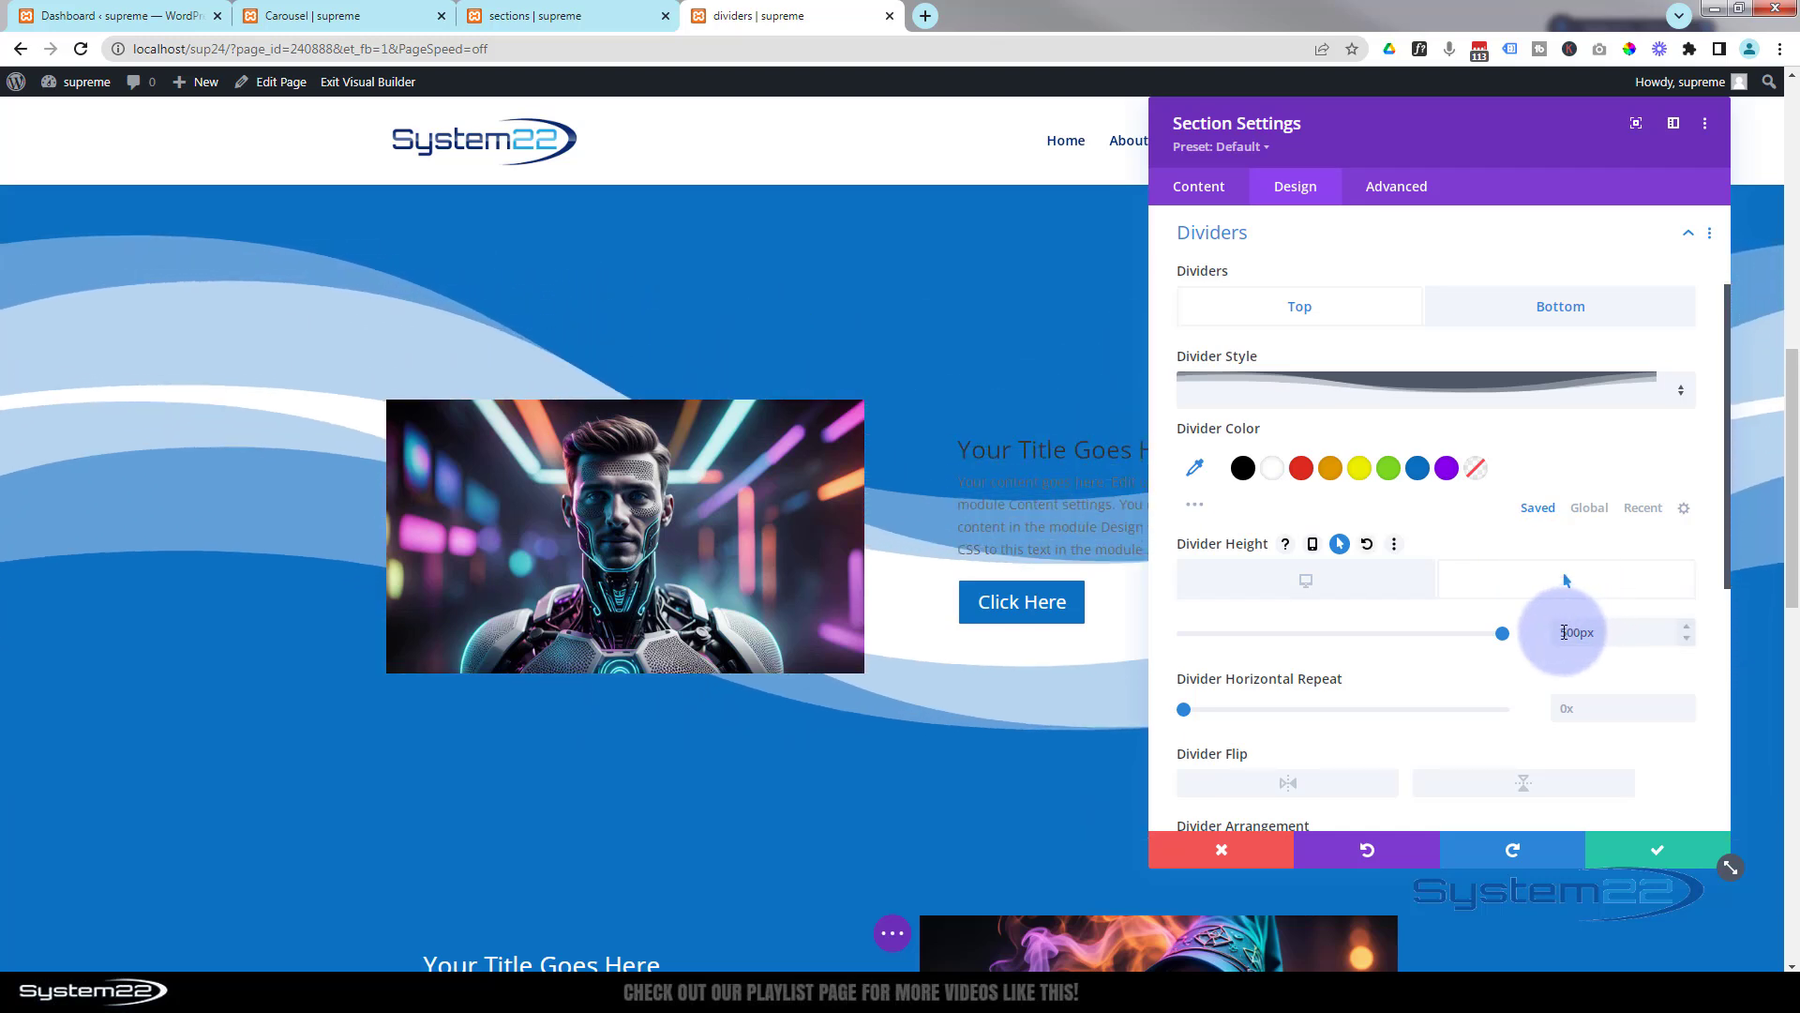
{"action": "left_click_drag", "start_coordinate": [1564, 632], "coordinate": [1581, 631]}
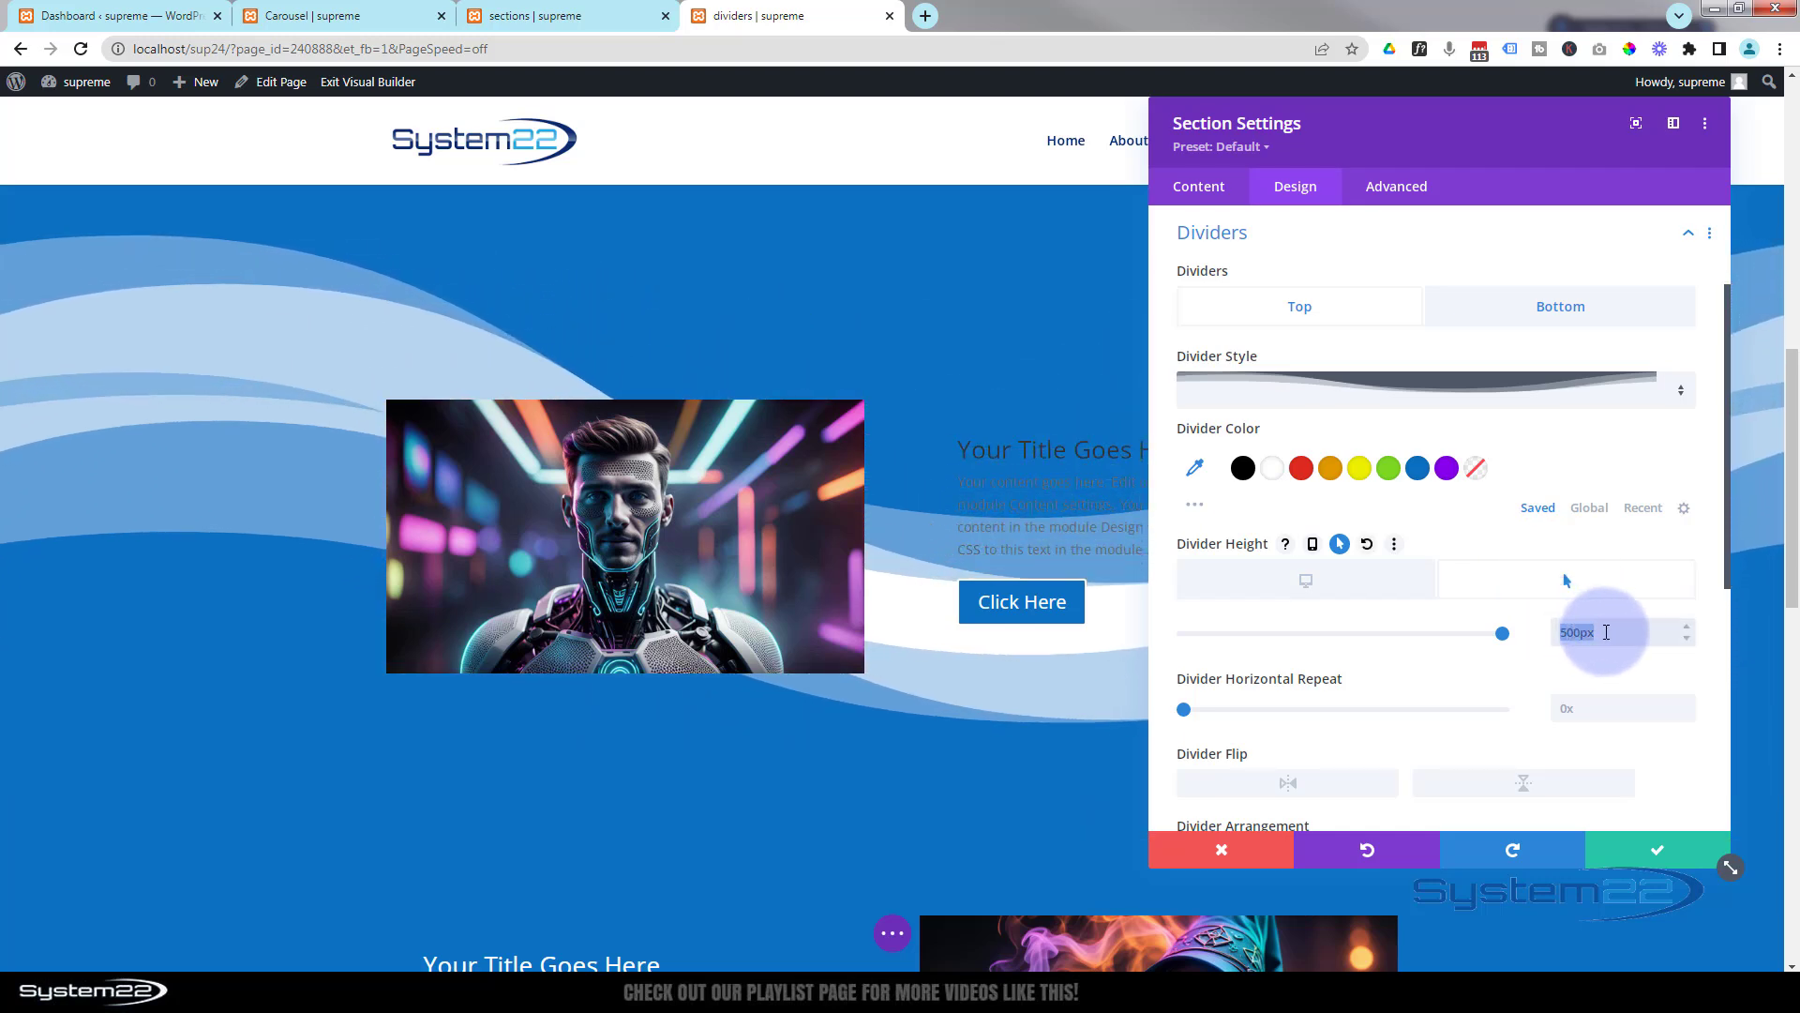
{"action": "left_click", "coordinate": [813, 357]}
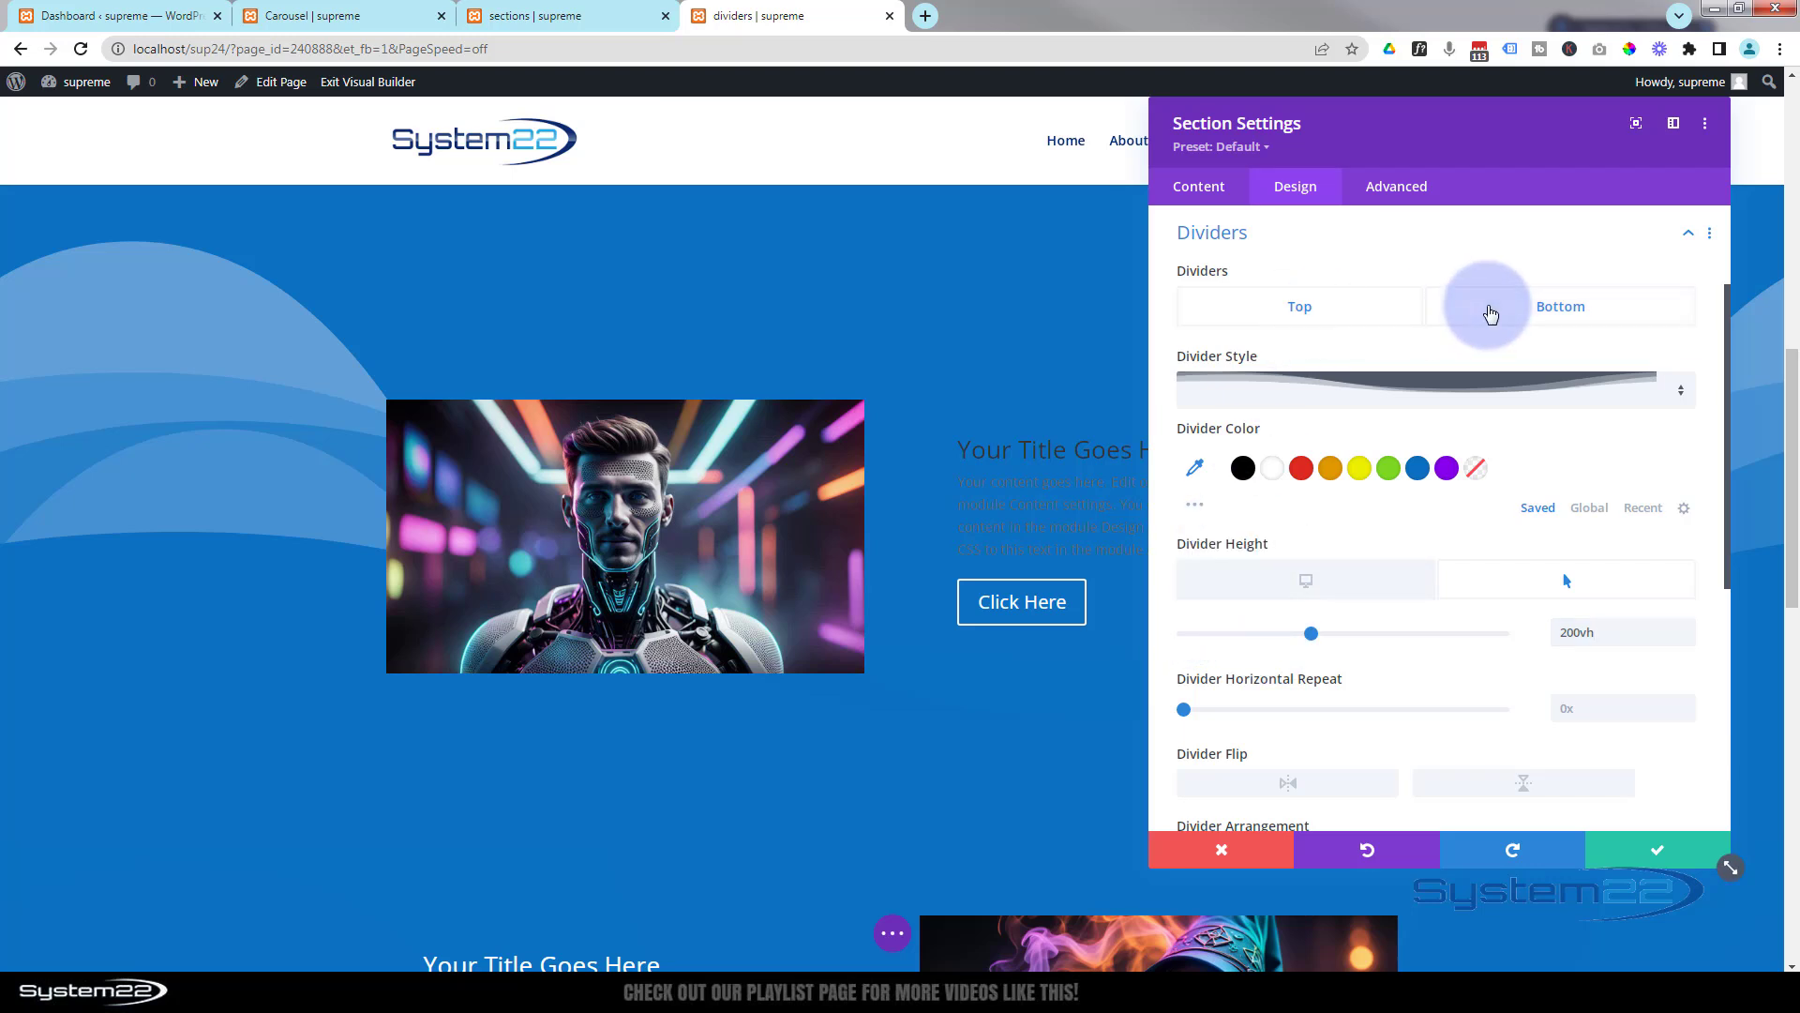
Set the bottom divider's hover height to 200vh and save the section settings
{"action": "left_click", "coordinate": [1491, 312]}
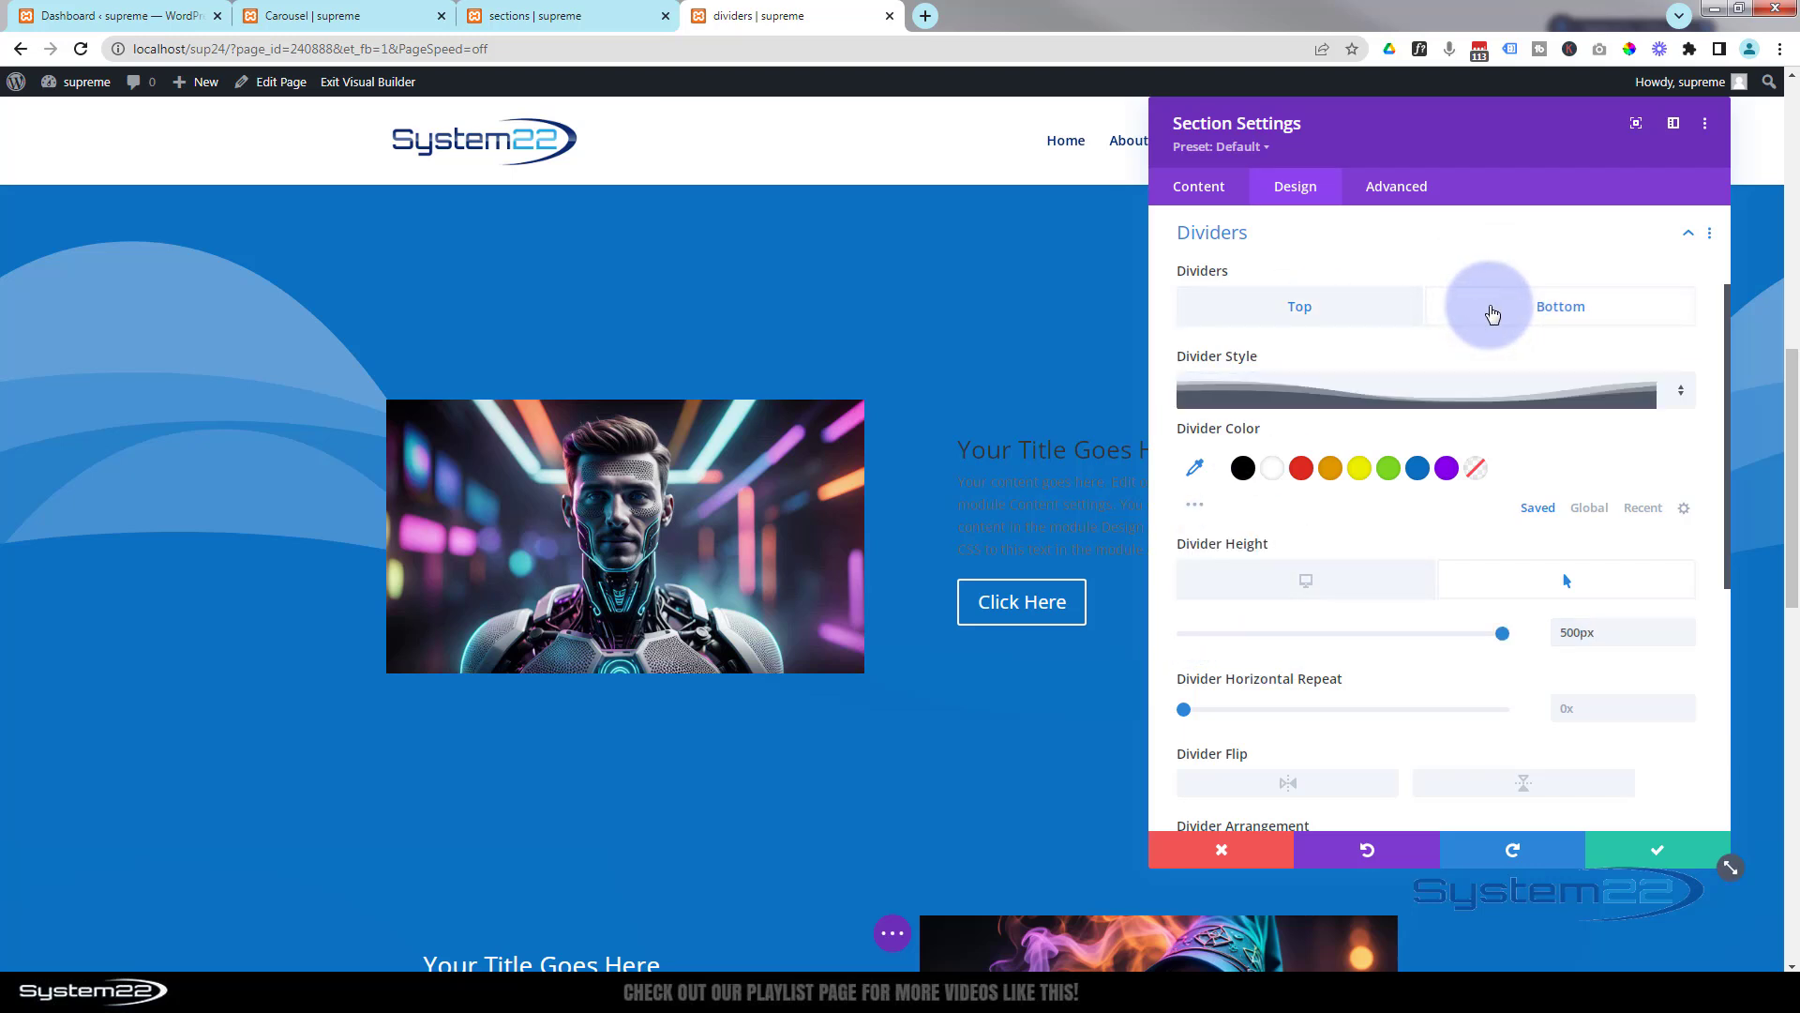
{"action": "left_click", "coordinate": [1576, 641]}
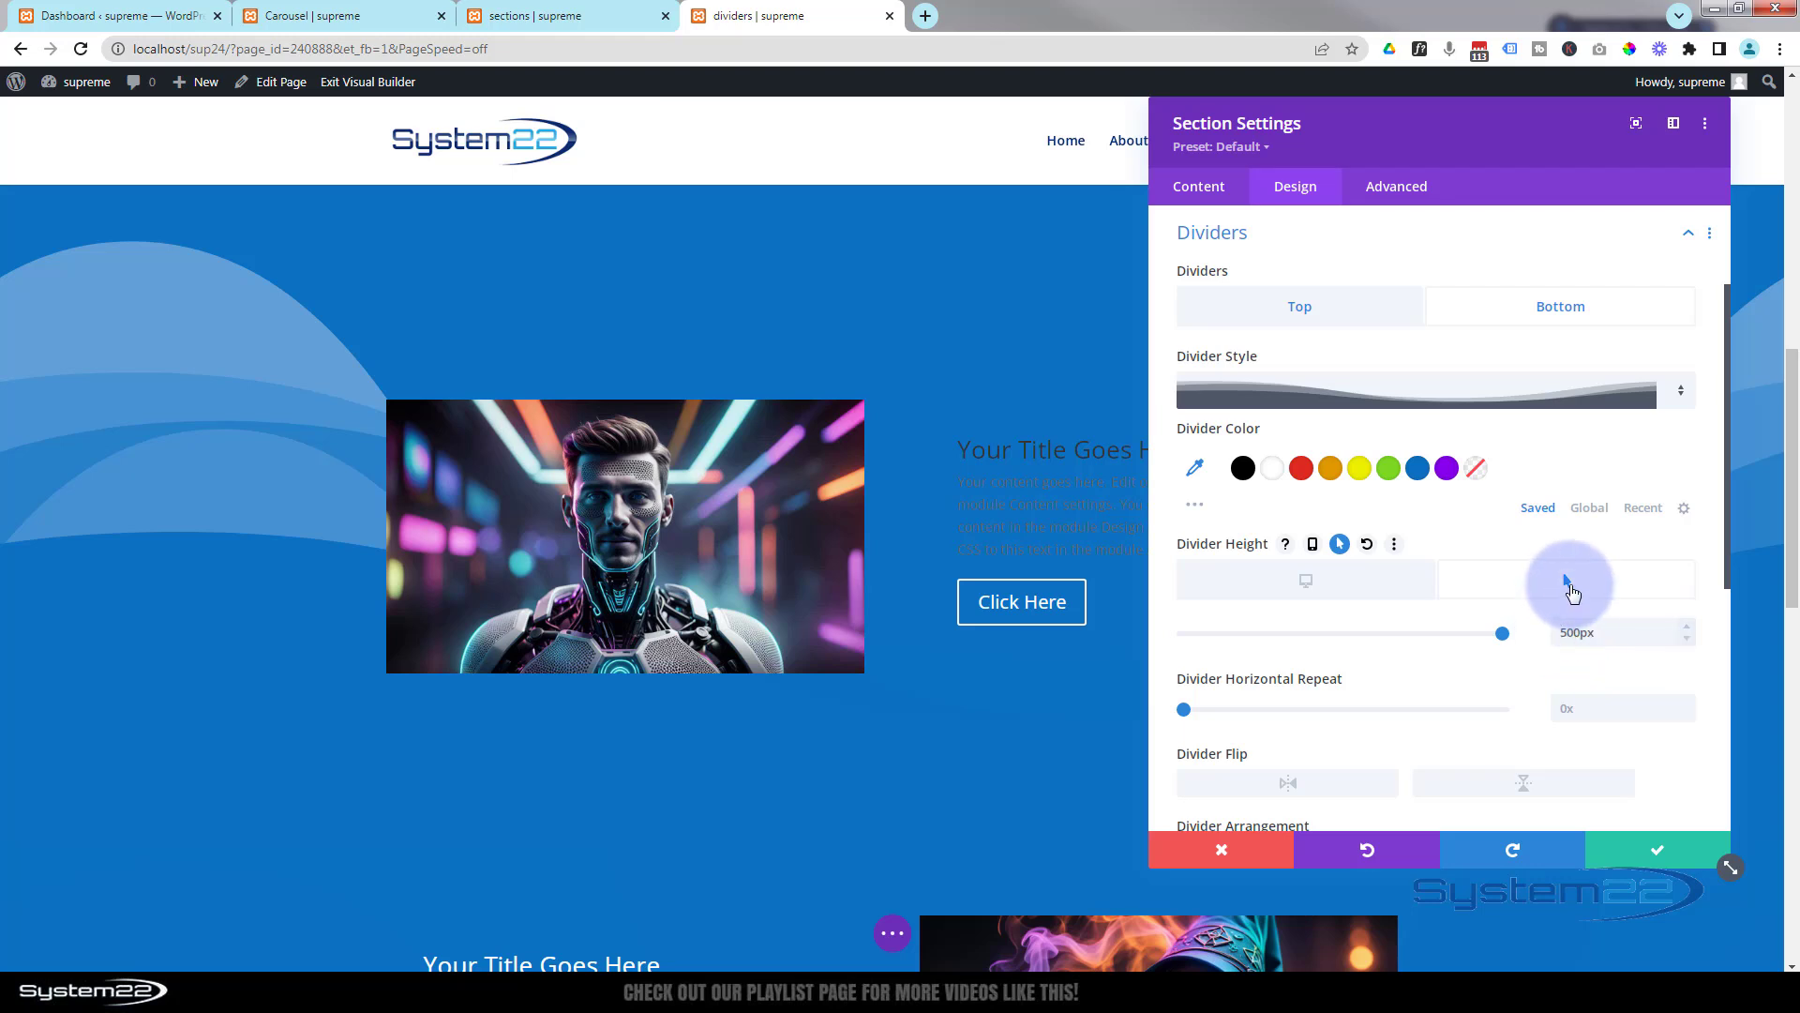
{"action": "left_click", "coordinate": [1563, 632]}
{"action": "double_click", "coordinate": [1573, 641]}
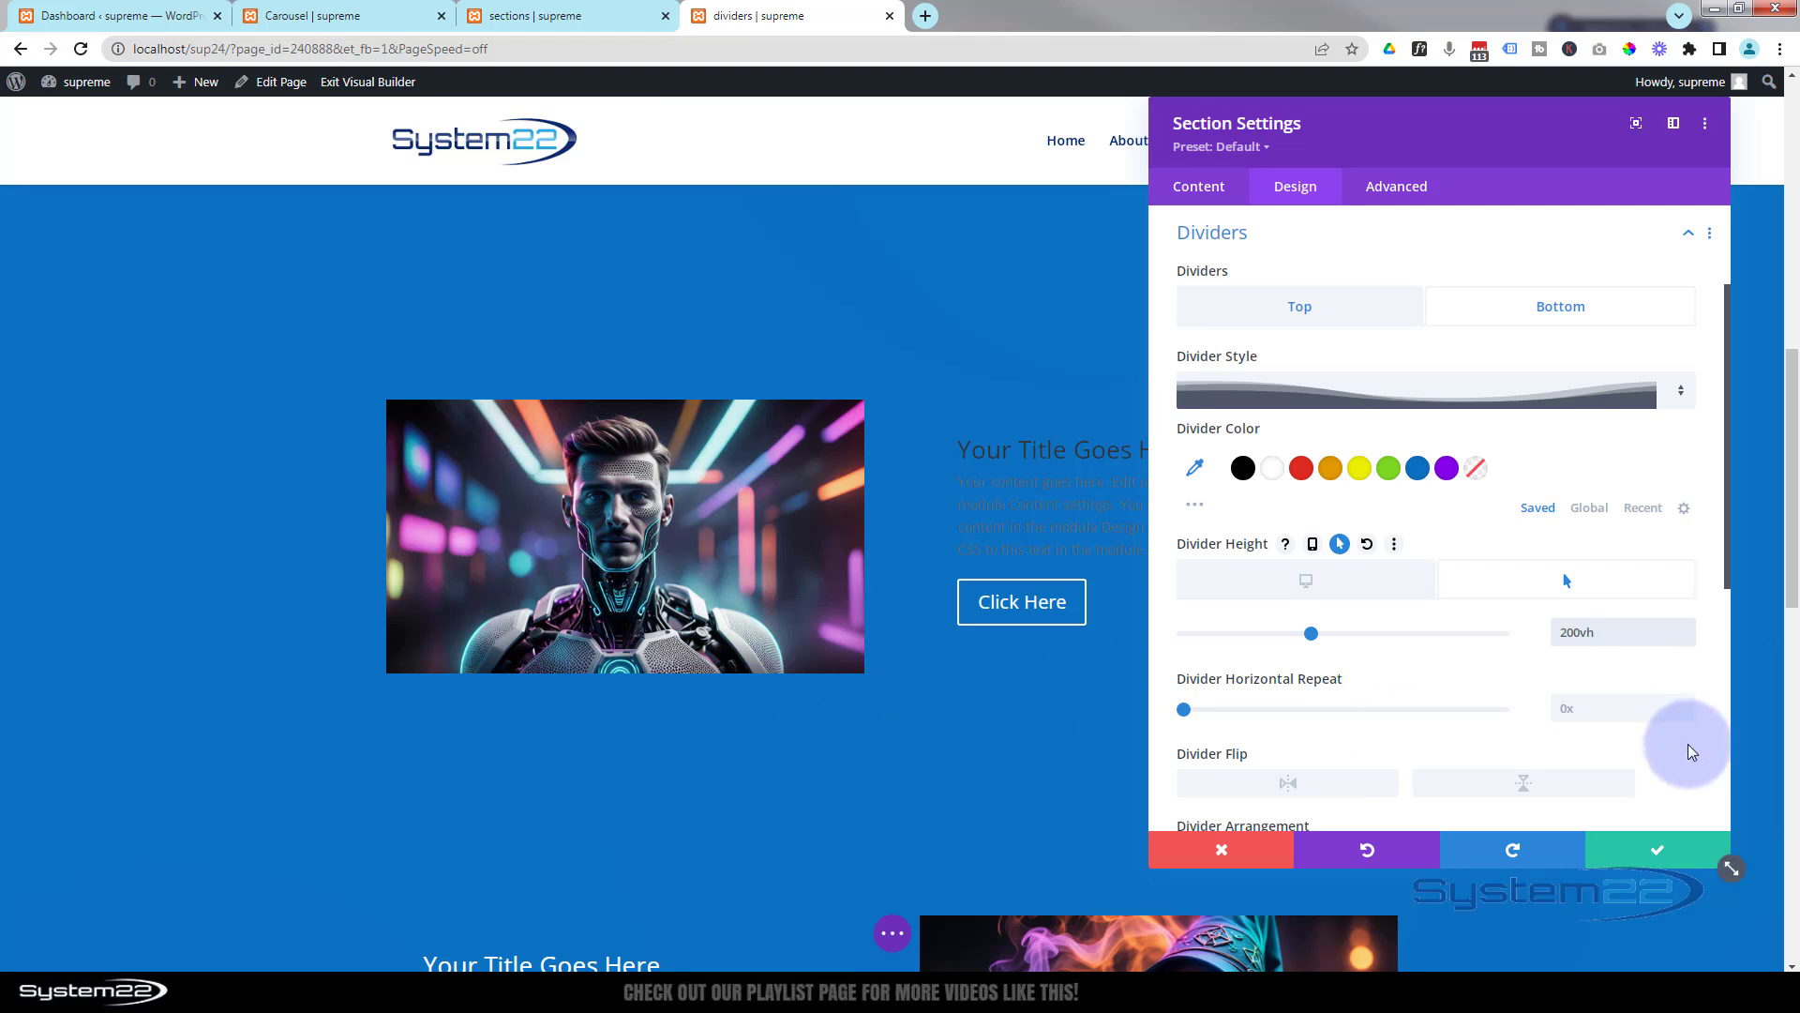
{"action": "left_click", "coordinate": [1683, 849]}
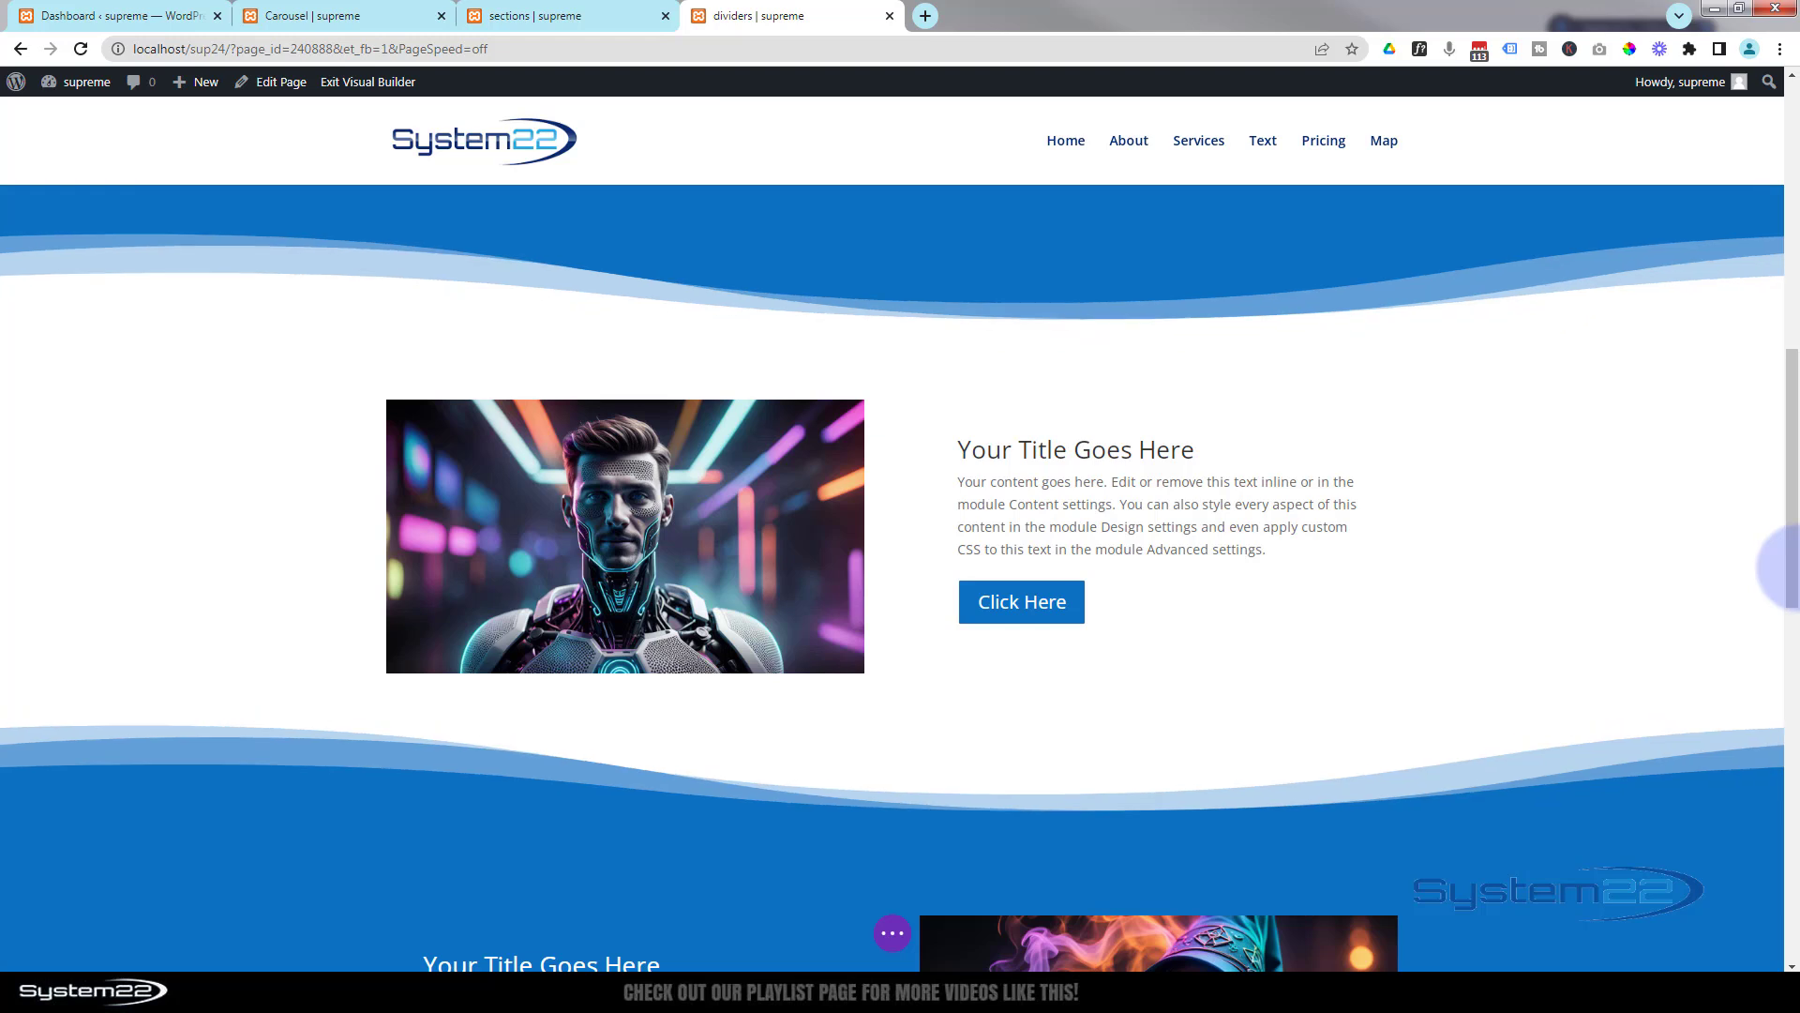
Save the page as a draft and exit the Visual Builder
{"action": "left_click", "coordinate": [894, 935]}
{"action": "left_click", "coordinate": [1648, 935]}
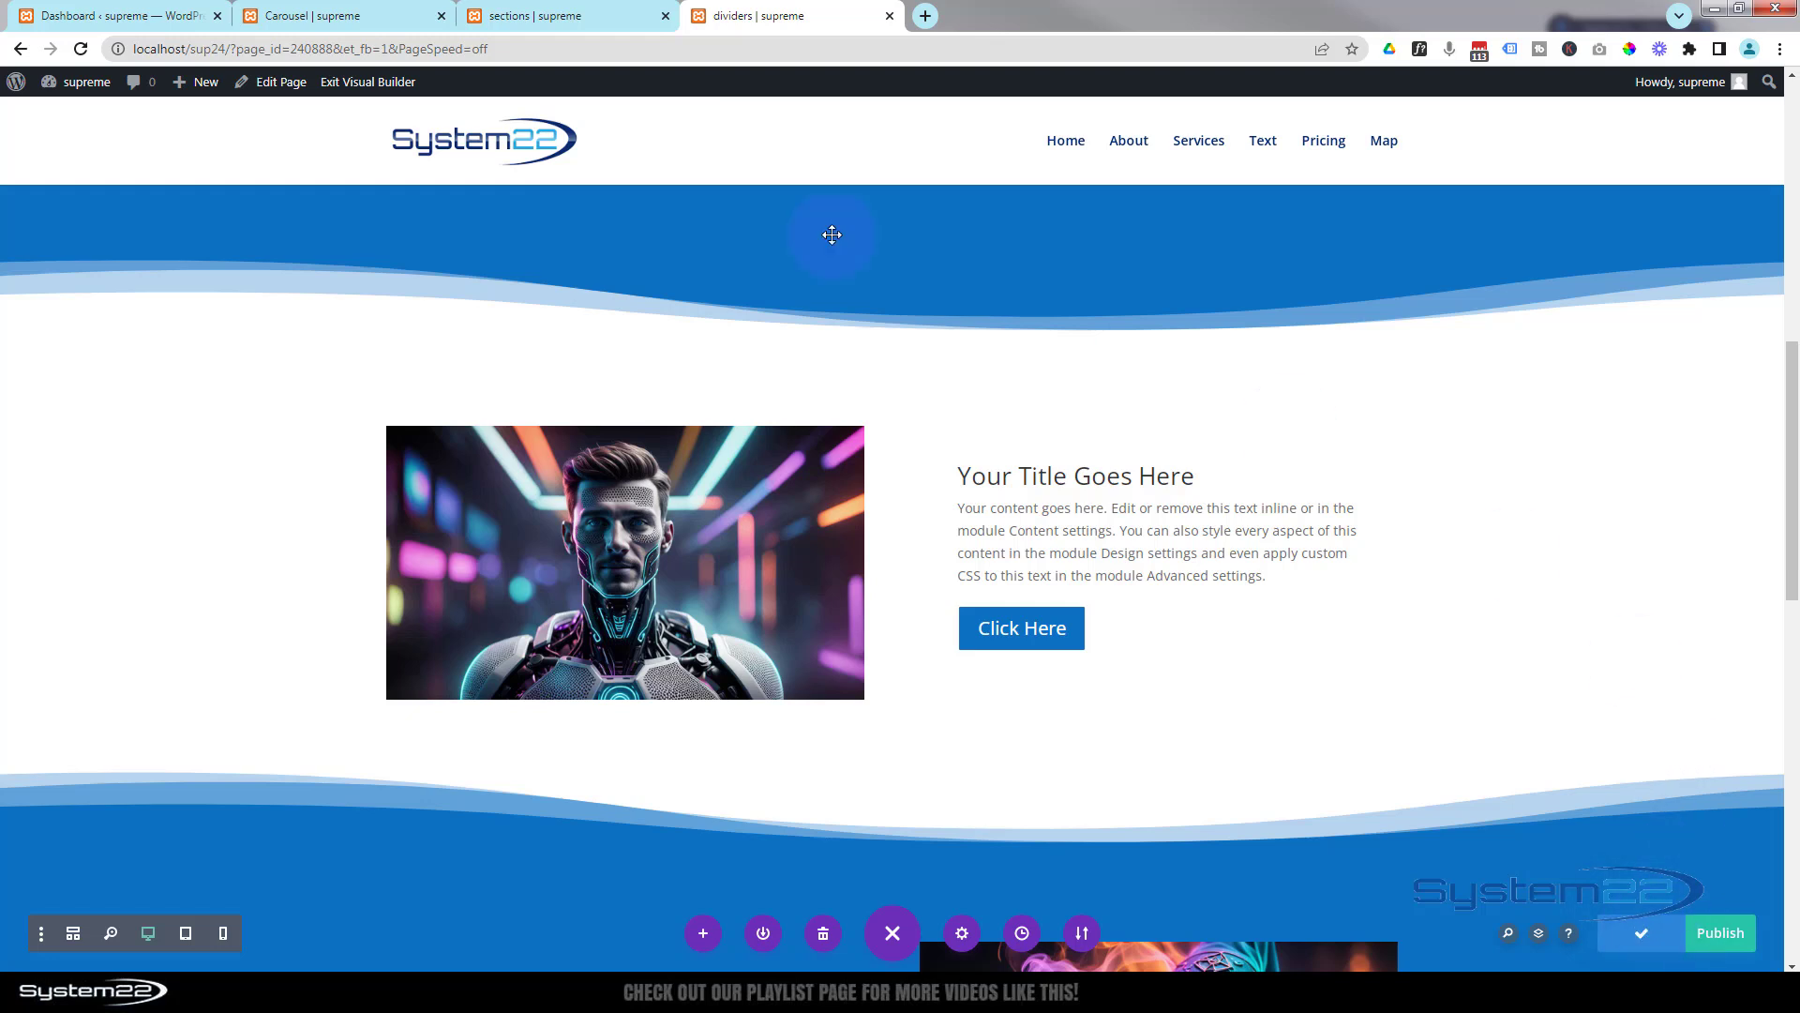
{"action": "left_click", "coordinate": [366, 81]}
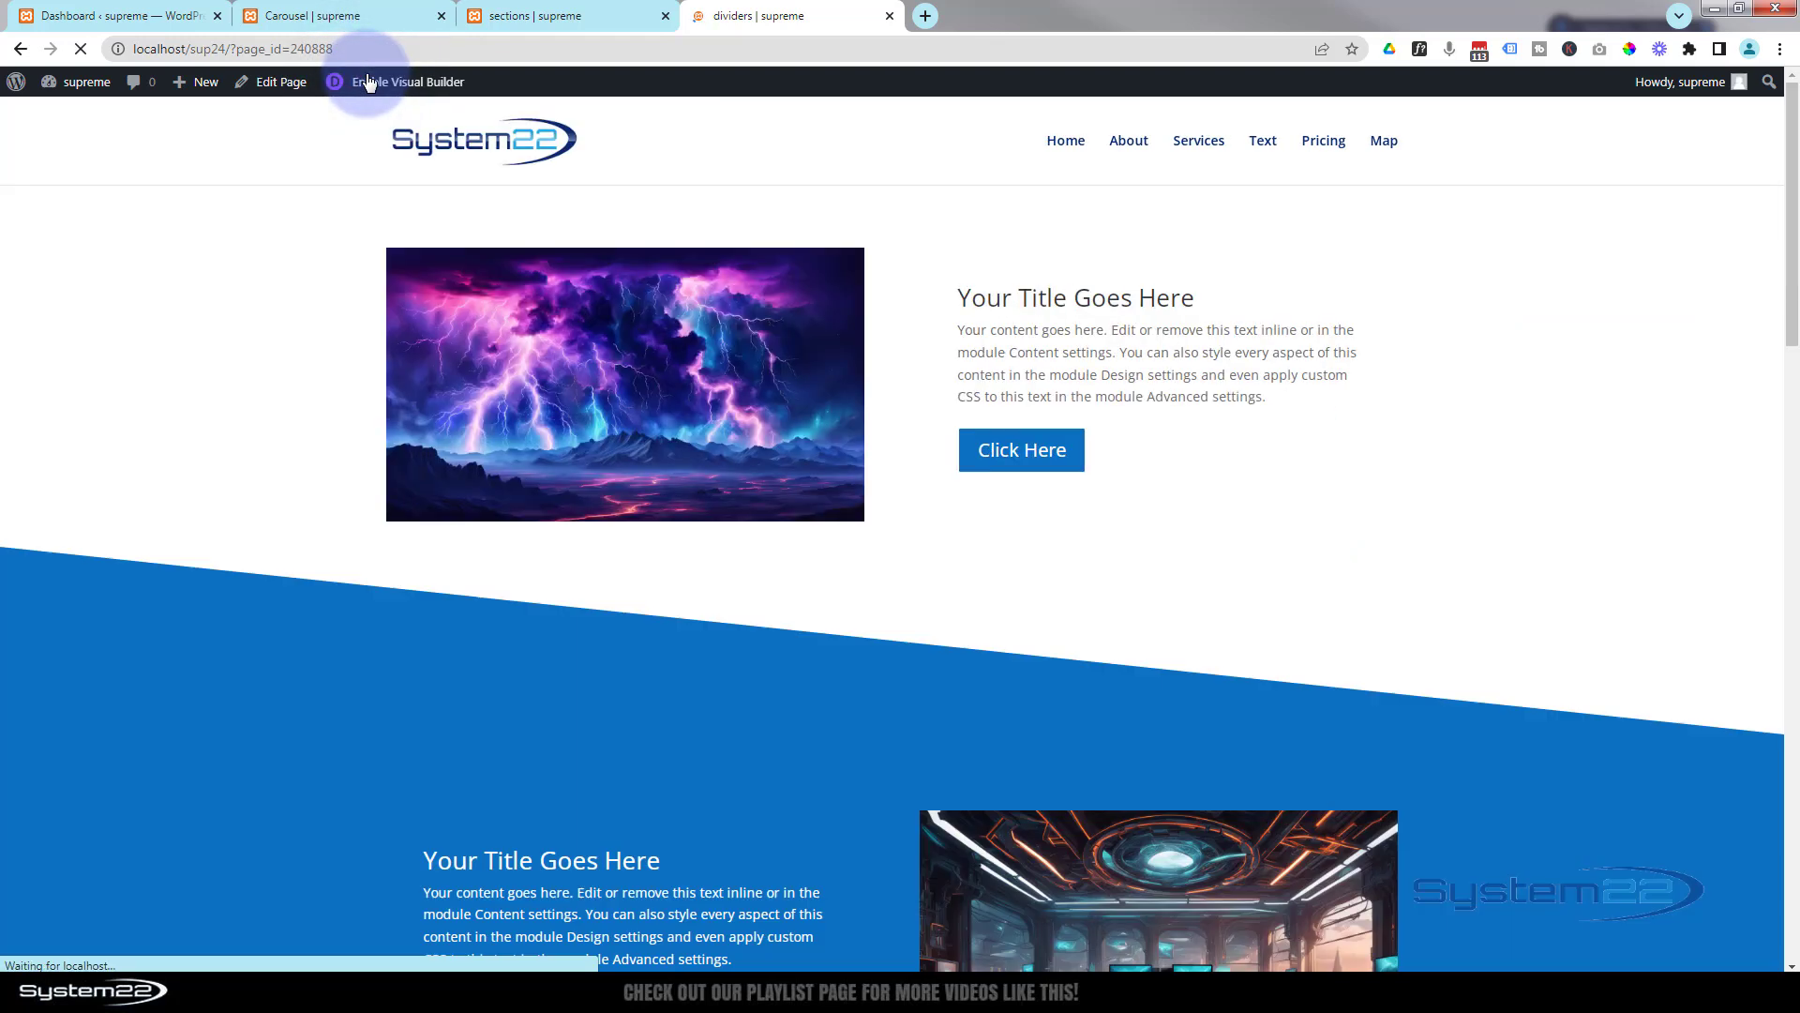
Scroll the live page to test the dividers growing on hover, then re-enable the Visual Builder
{"action": "scroll", "coordinate": [1037, 256], "scroll_direction": "down", "scroll_amount": 5}
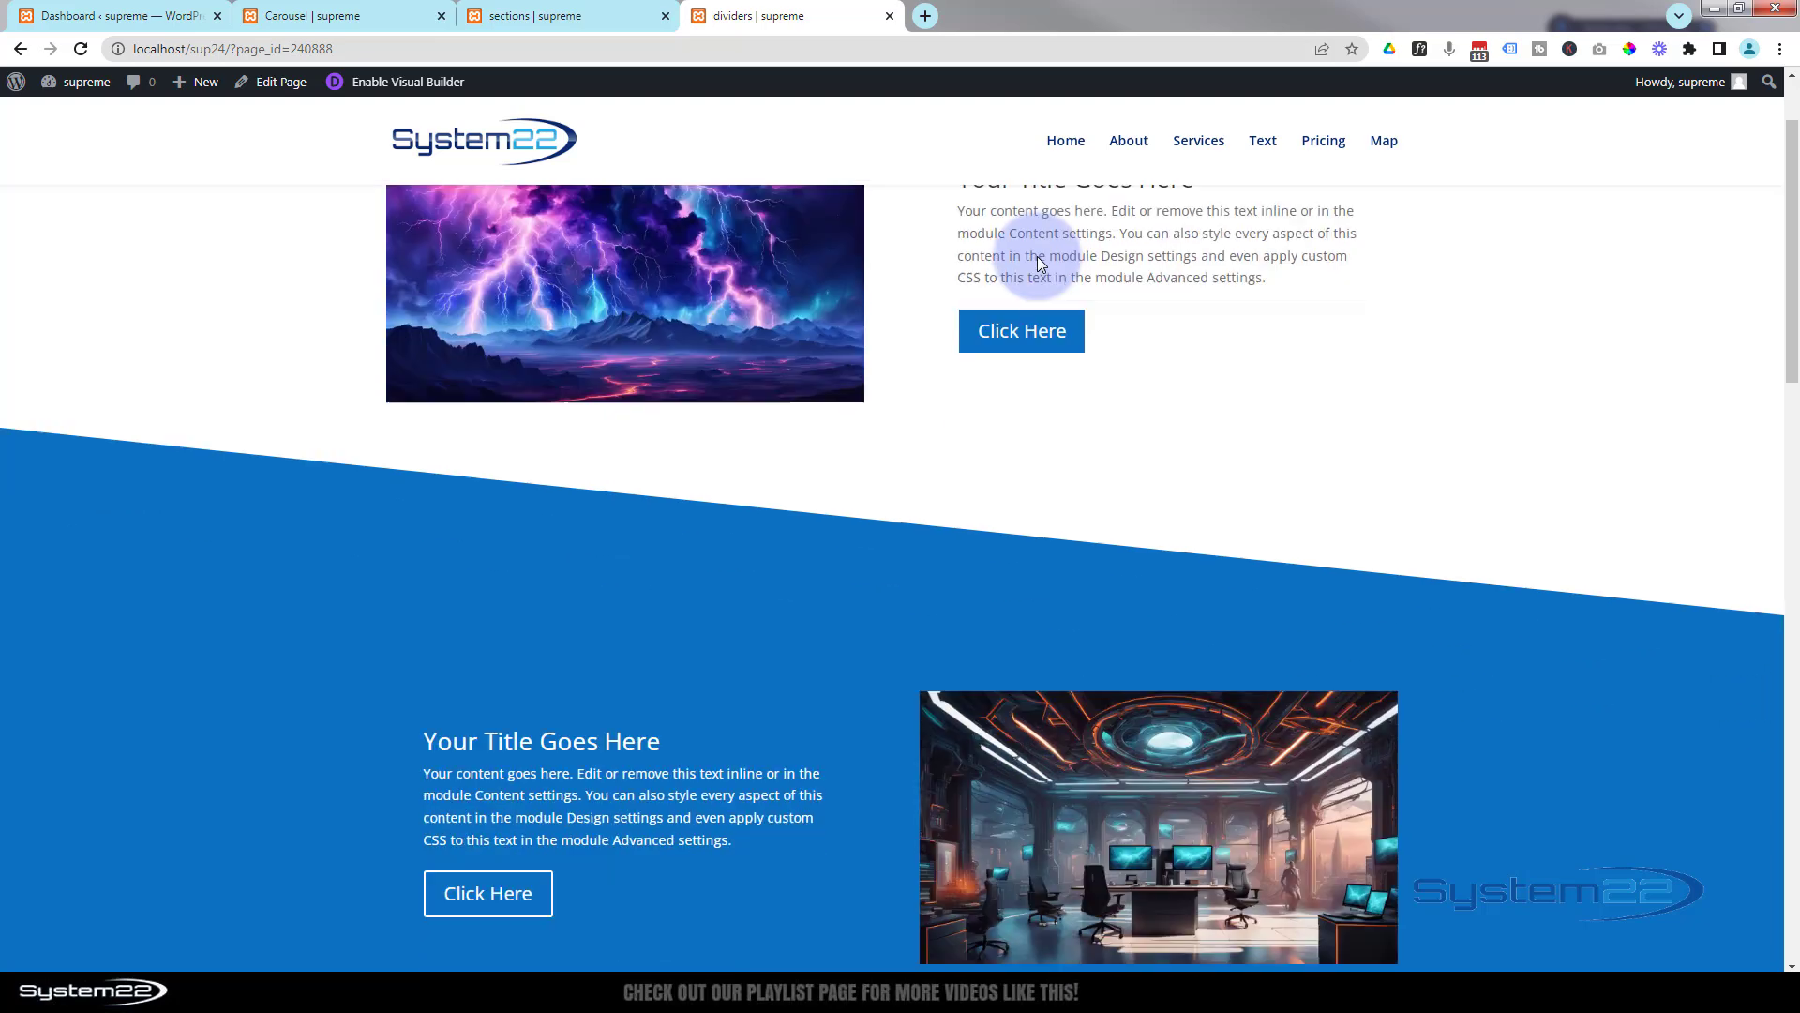
{"action": "left_click", "coordinate": [1308, 138]}
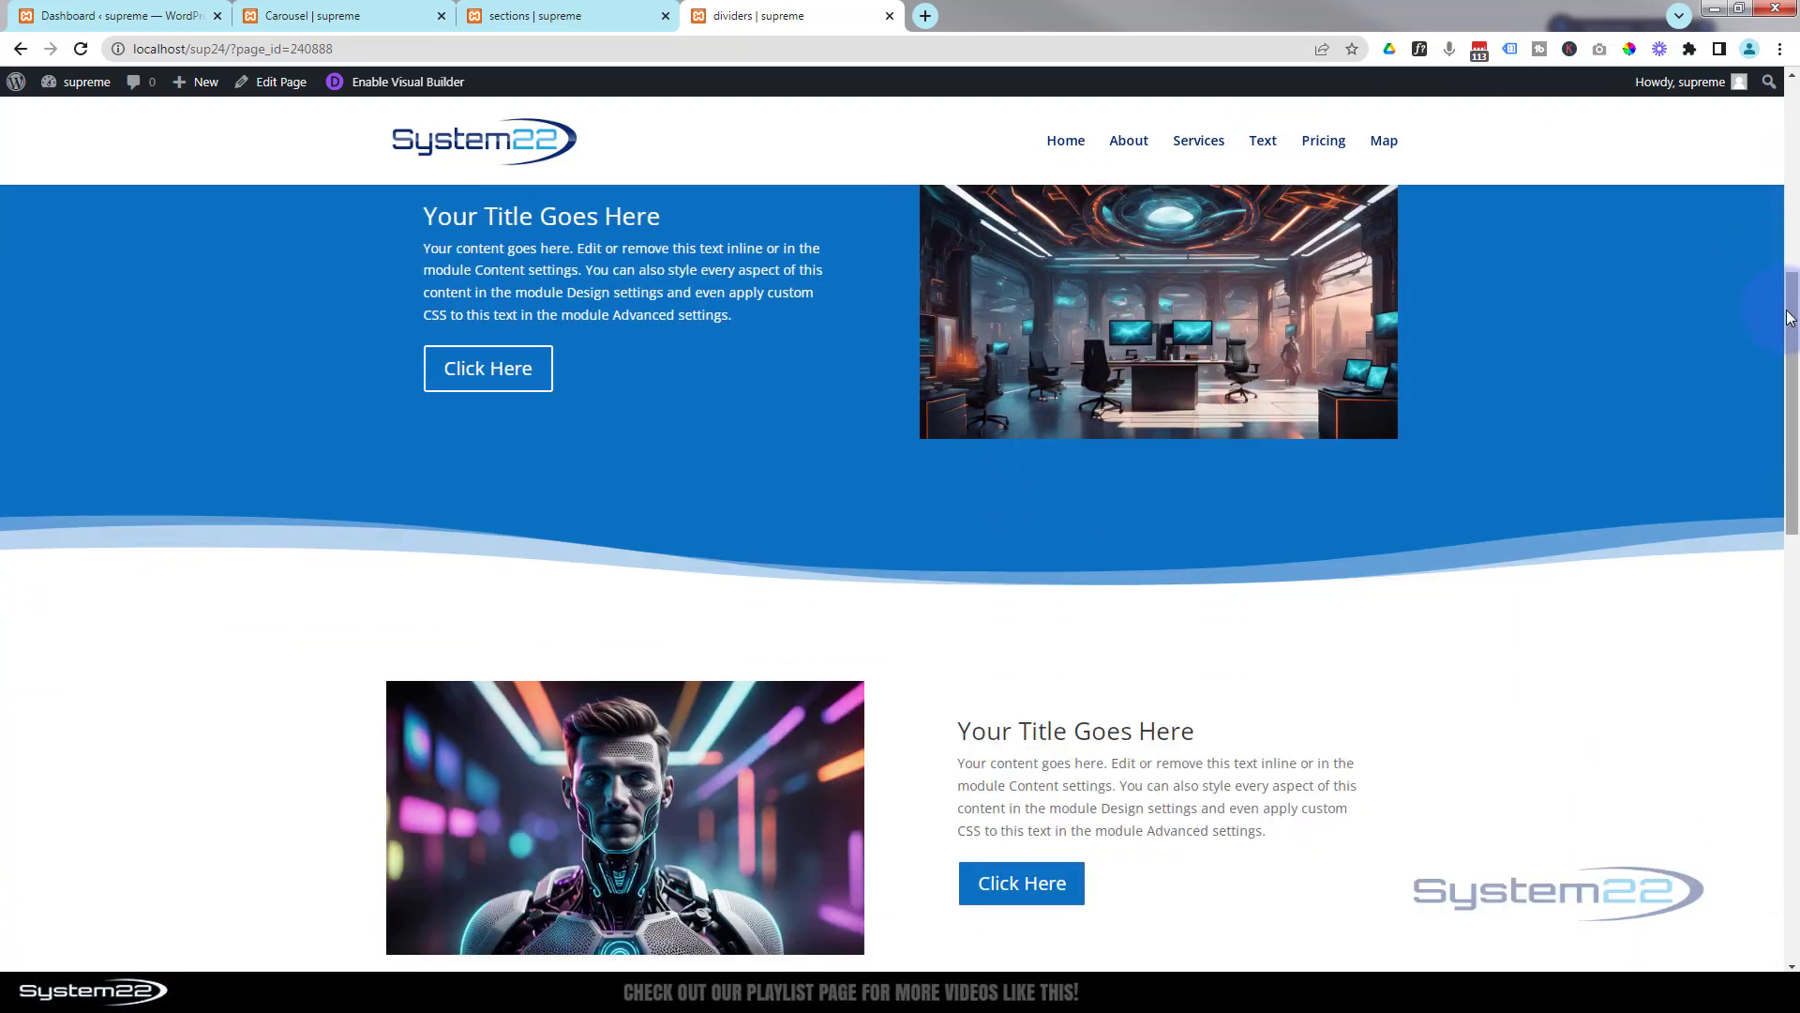
{"action": "left_click_drag", "start_coordinate": [1793, 350], "coordinate": [1793, 416]}
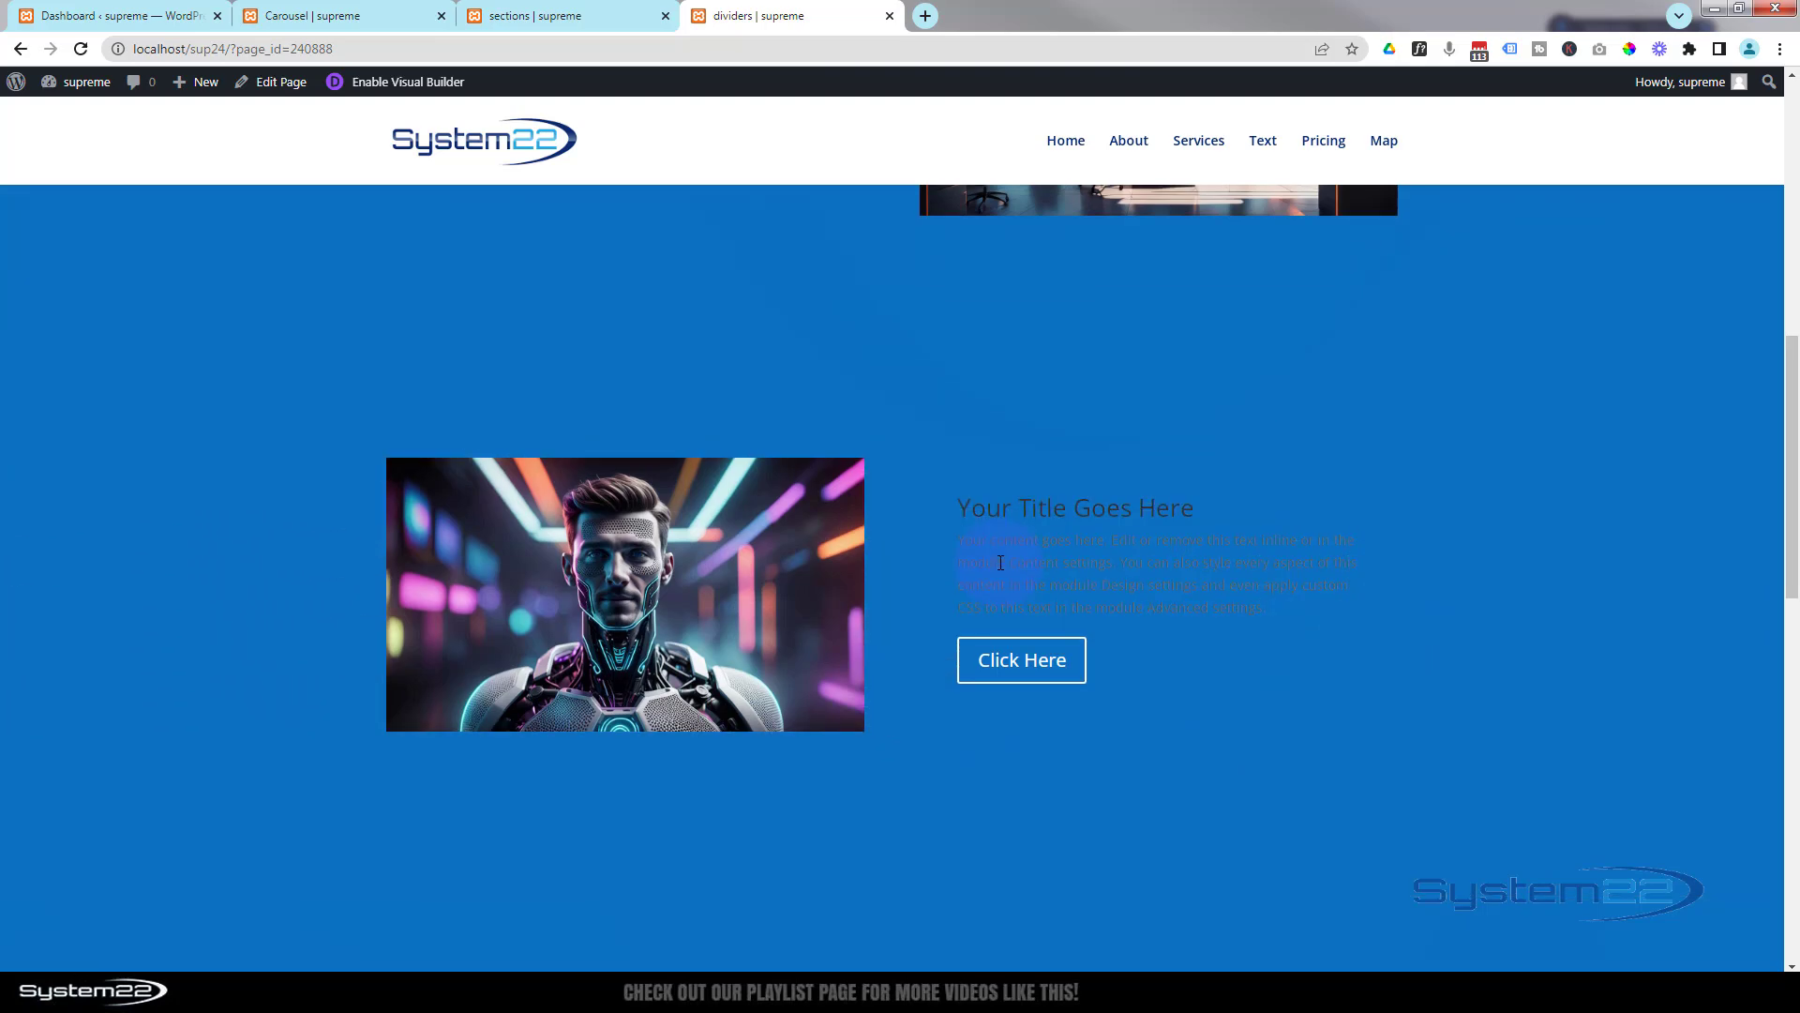
{"action": "scroll", "coordinate": [1000, 563], "scroll_direction": "up", "scroll_amount": 7}
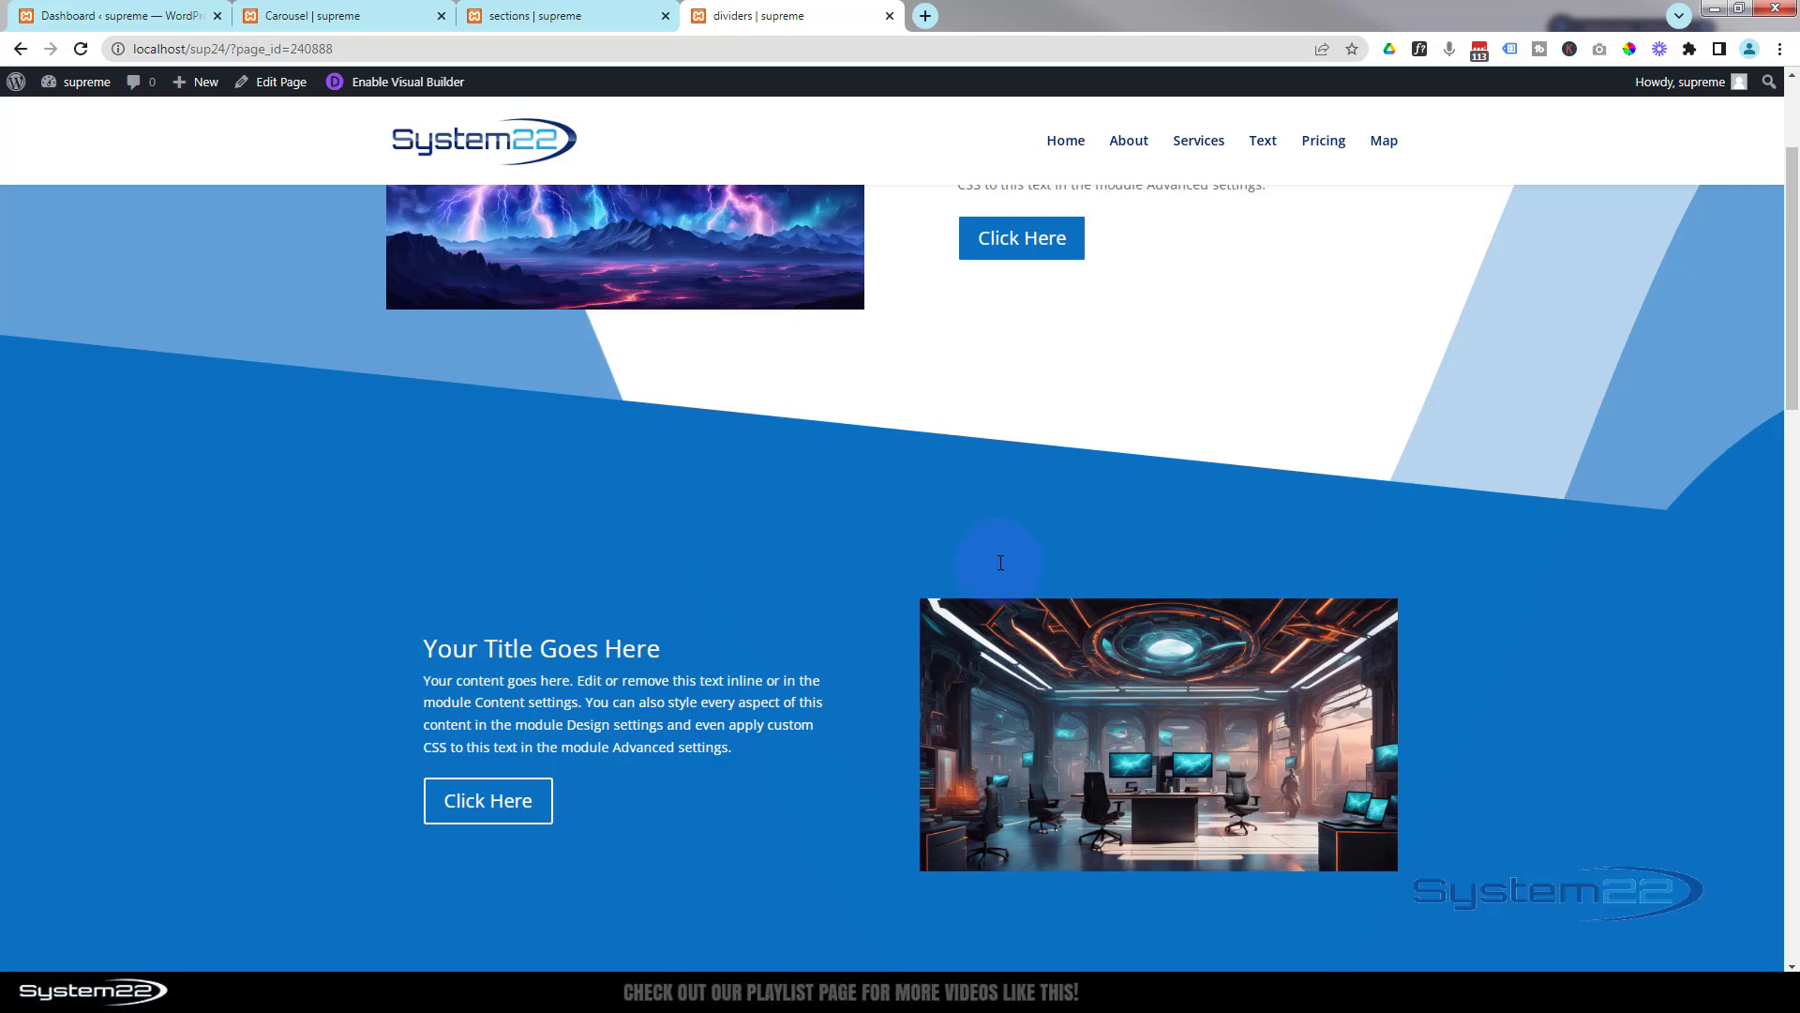
{"action": "scroll", "coordinate": [1000, 563], "scroll_direction": "up", "scroll_amount": 2}
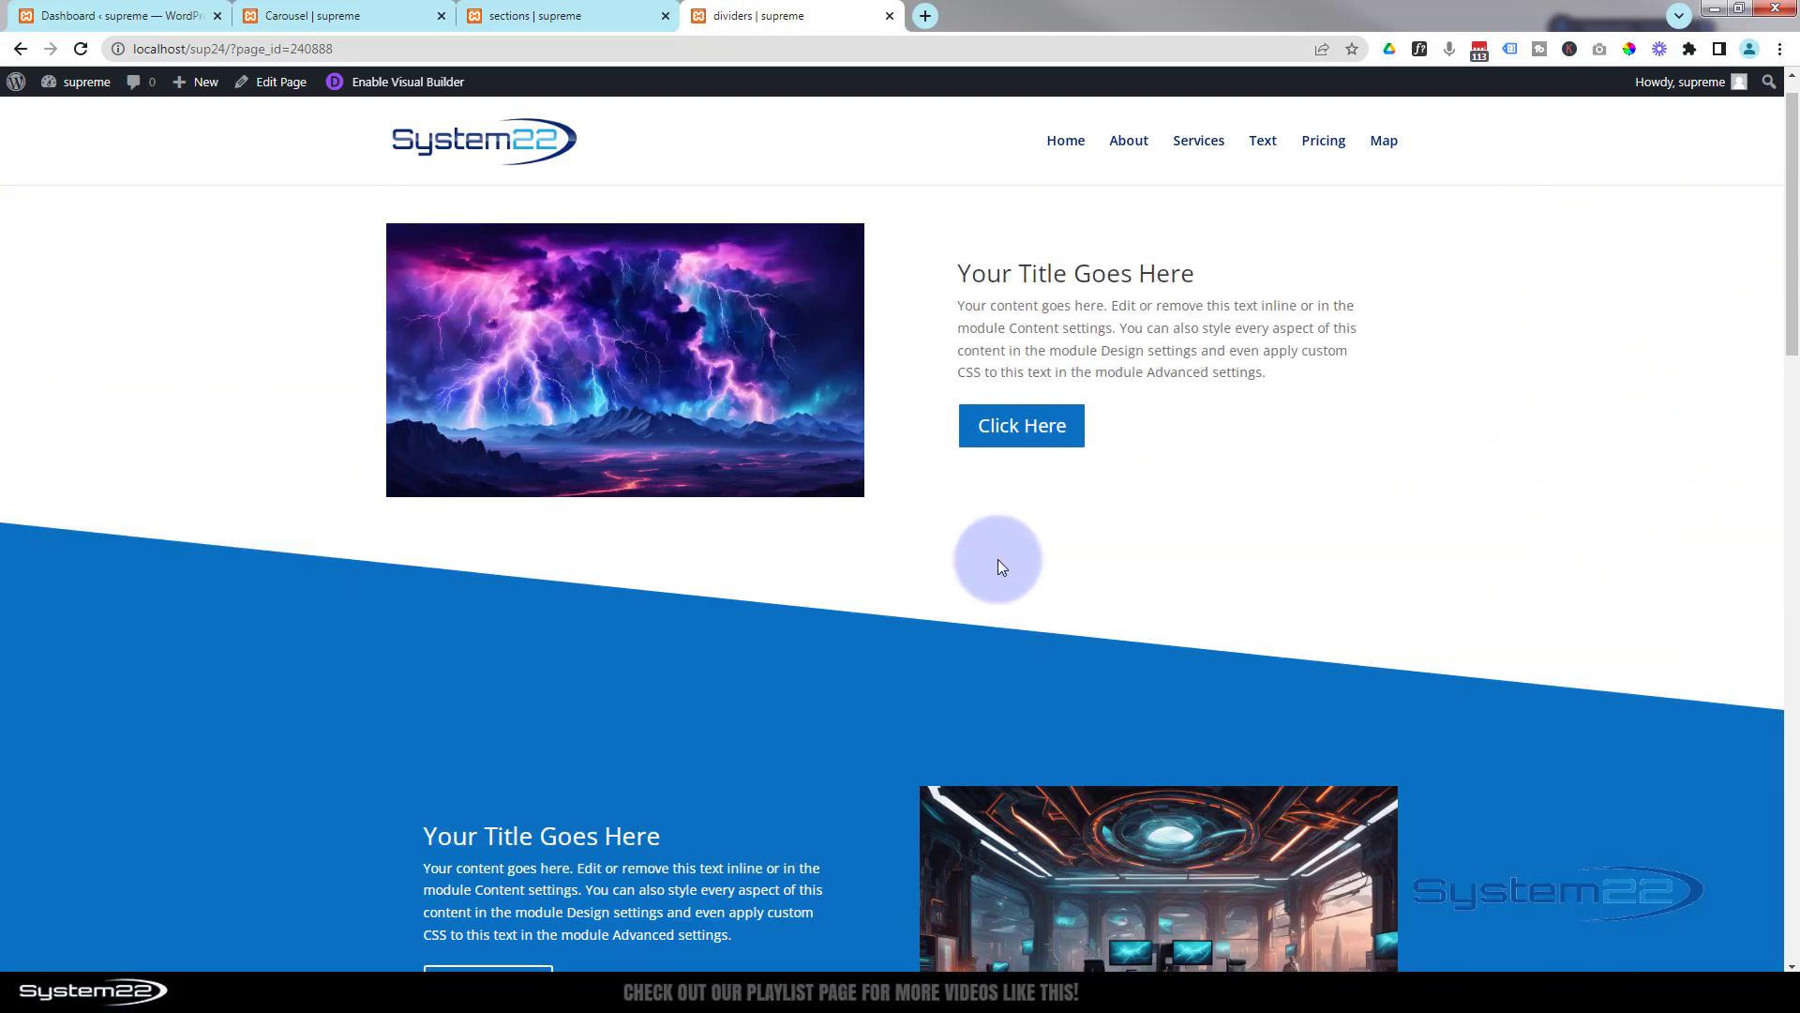
{"action": "scroll", "coordinate": [997, 559], "scroll_direction": "down", "scroll_amount": 10}
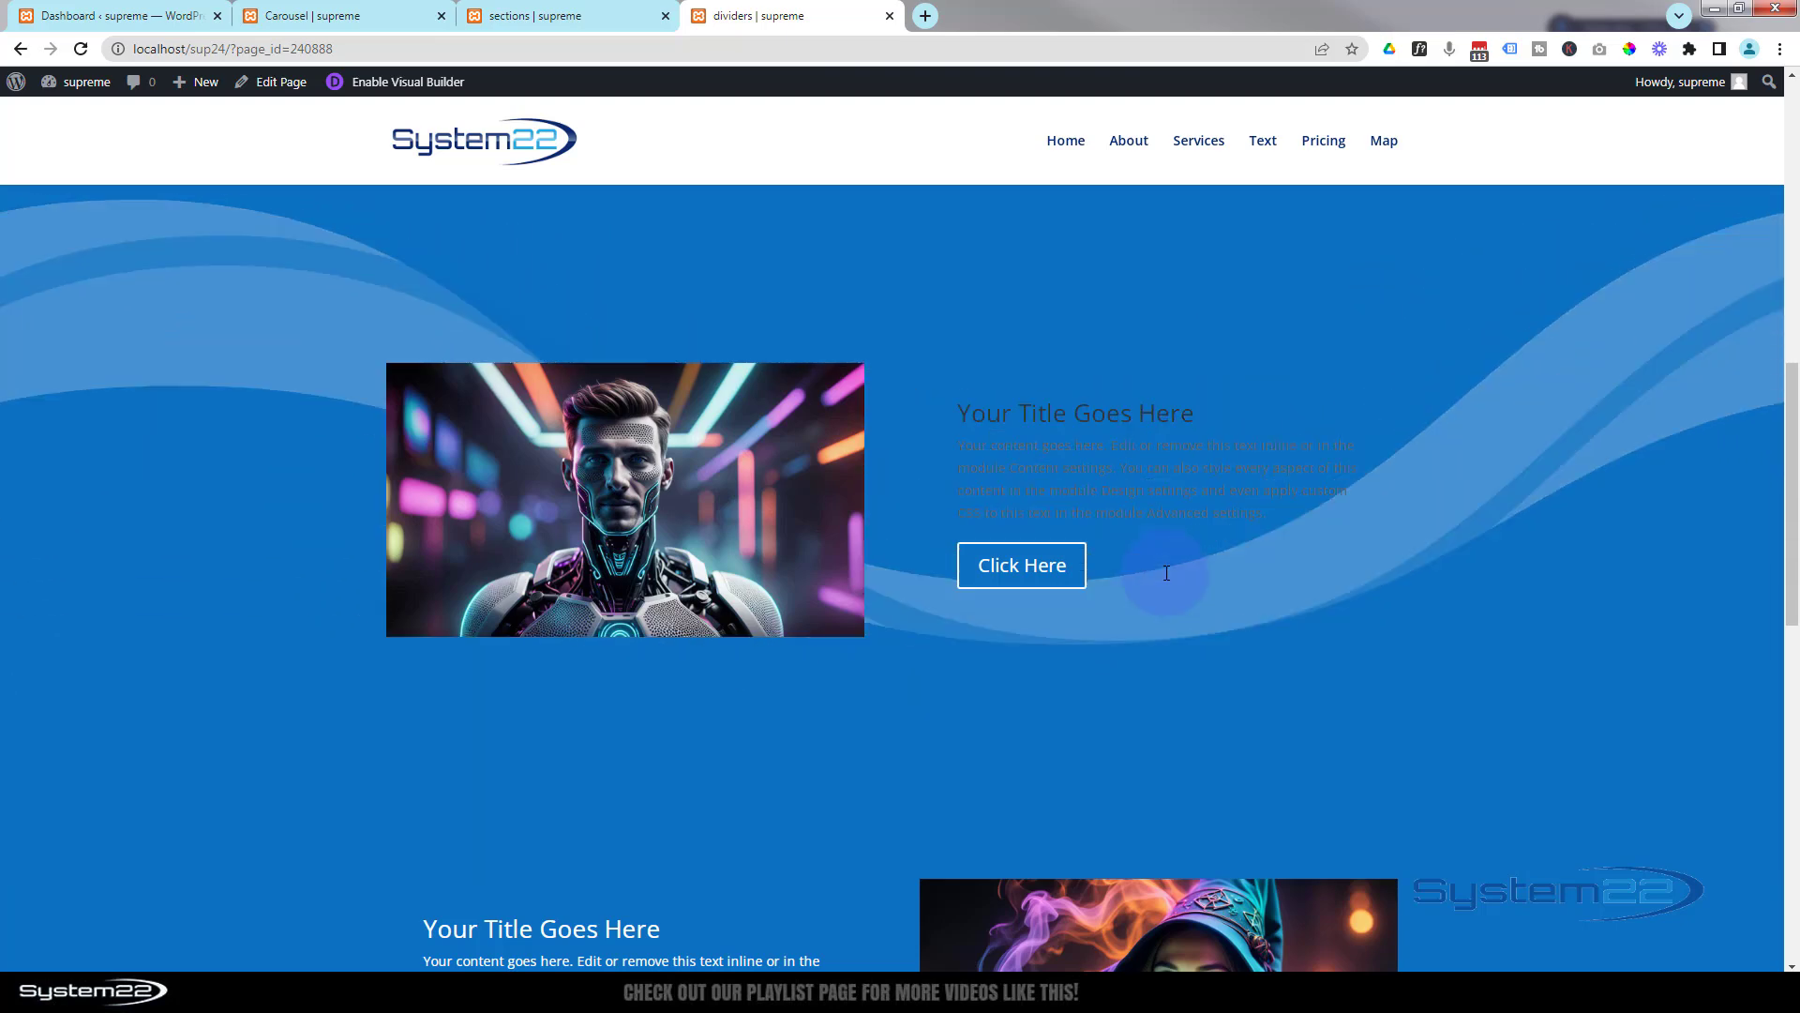
{"action": "scroll", "coordinate": [1166, 573], "scroll_direction": "down", "scroll_amount": 9}
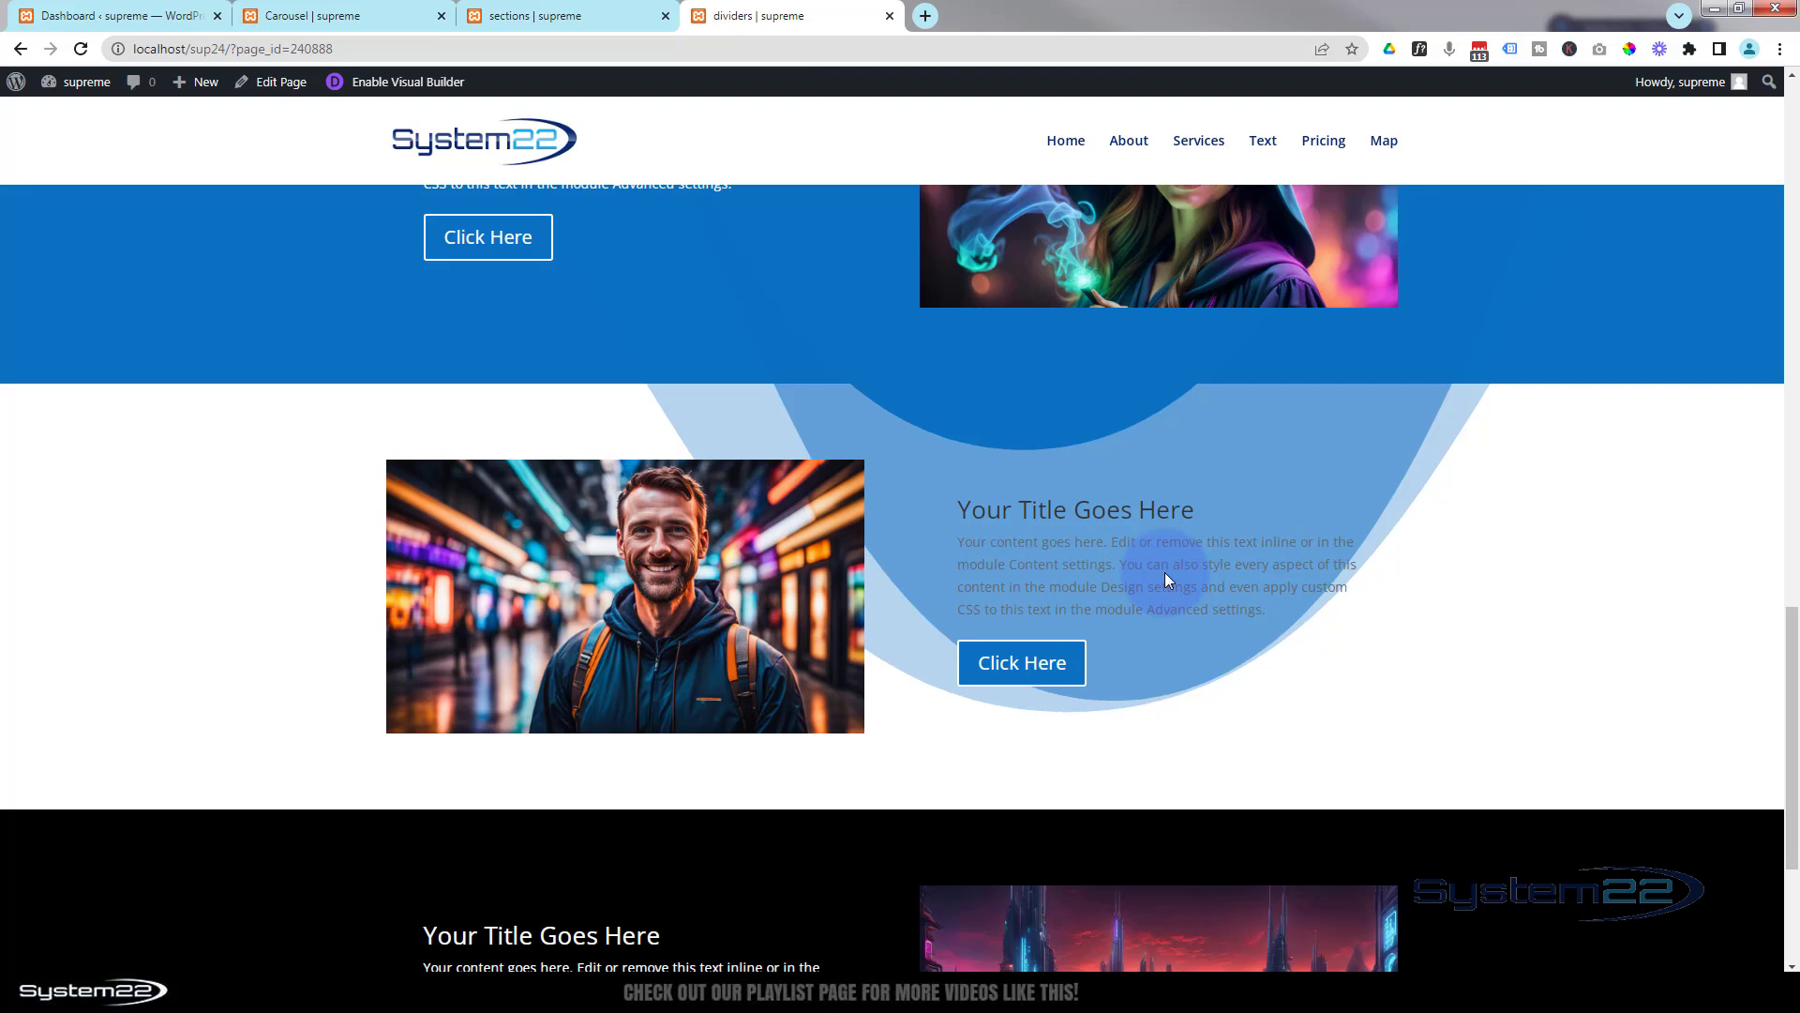
{"action": "scroll", "coordinate": [1166, 573], "scroll_direction": "up", "scroll_amount": 5}
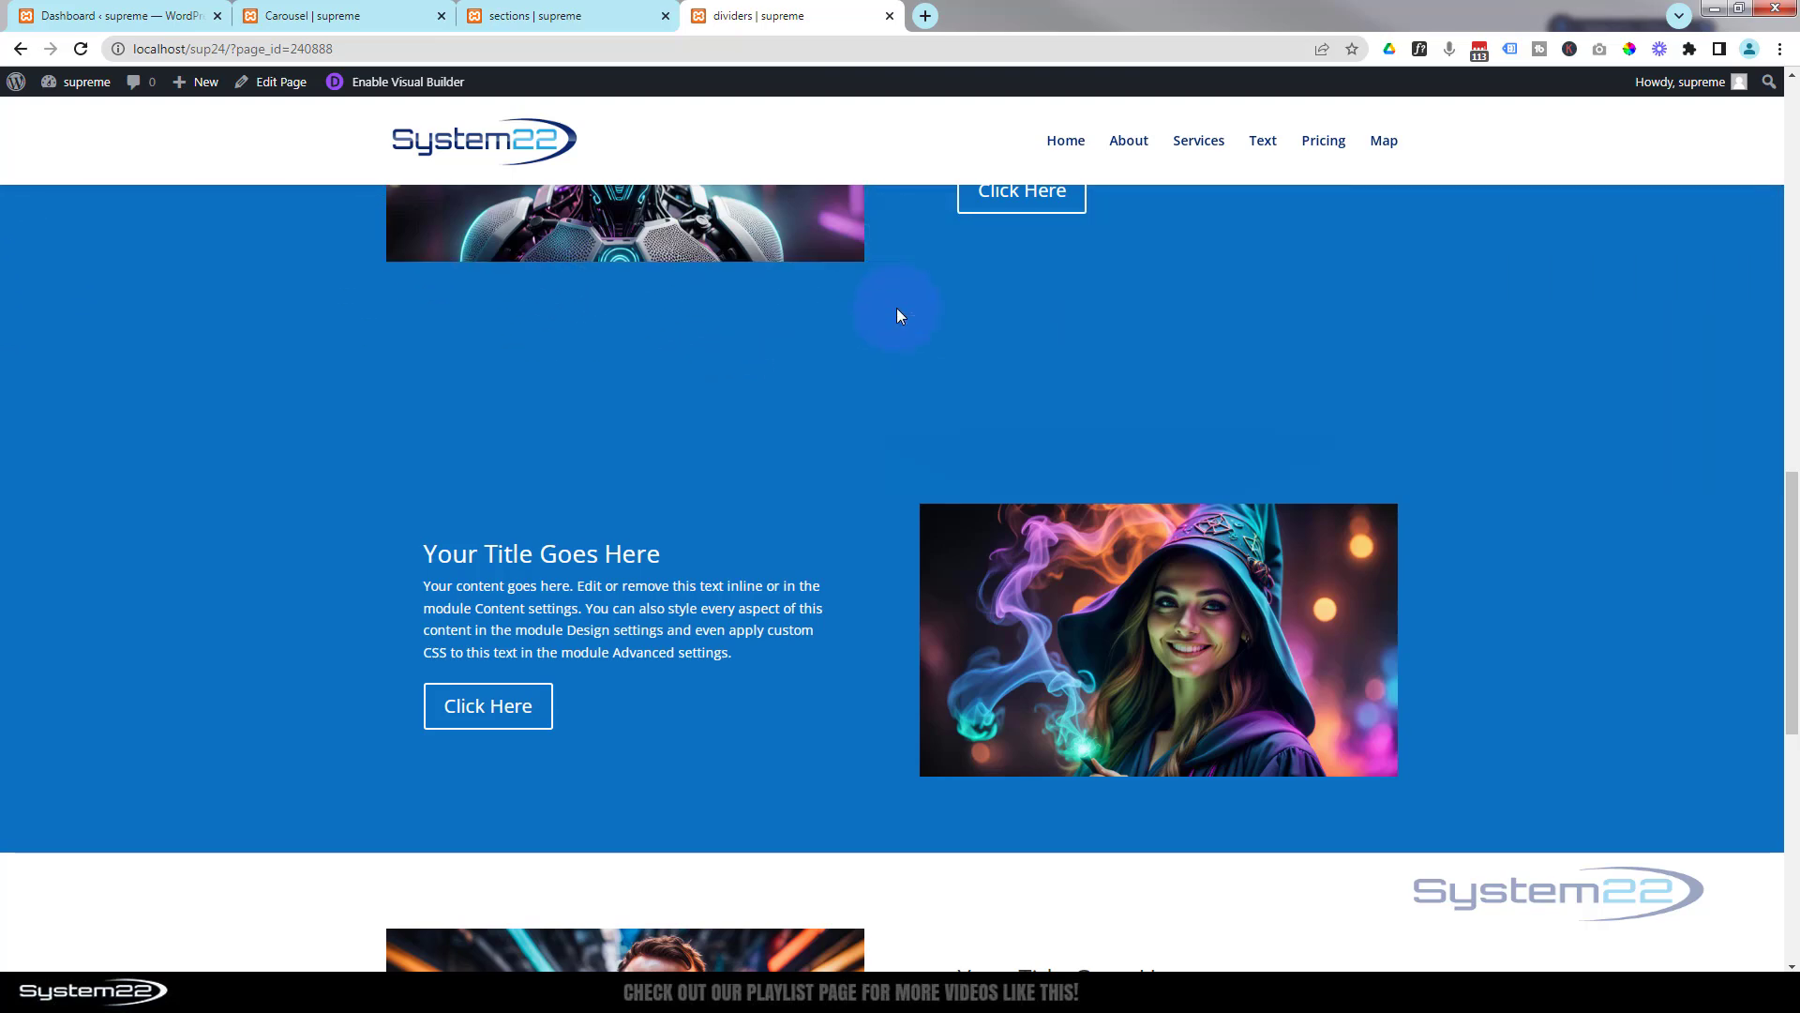
{"action": "scroll", "coordinate": [784, 653], "scroll_direction": "up", "scroll_amount": 6}
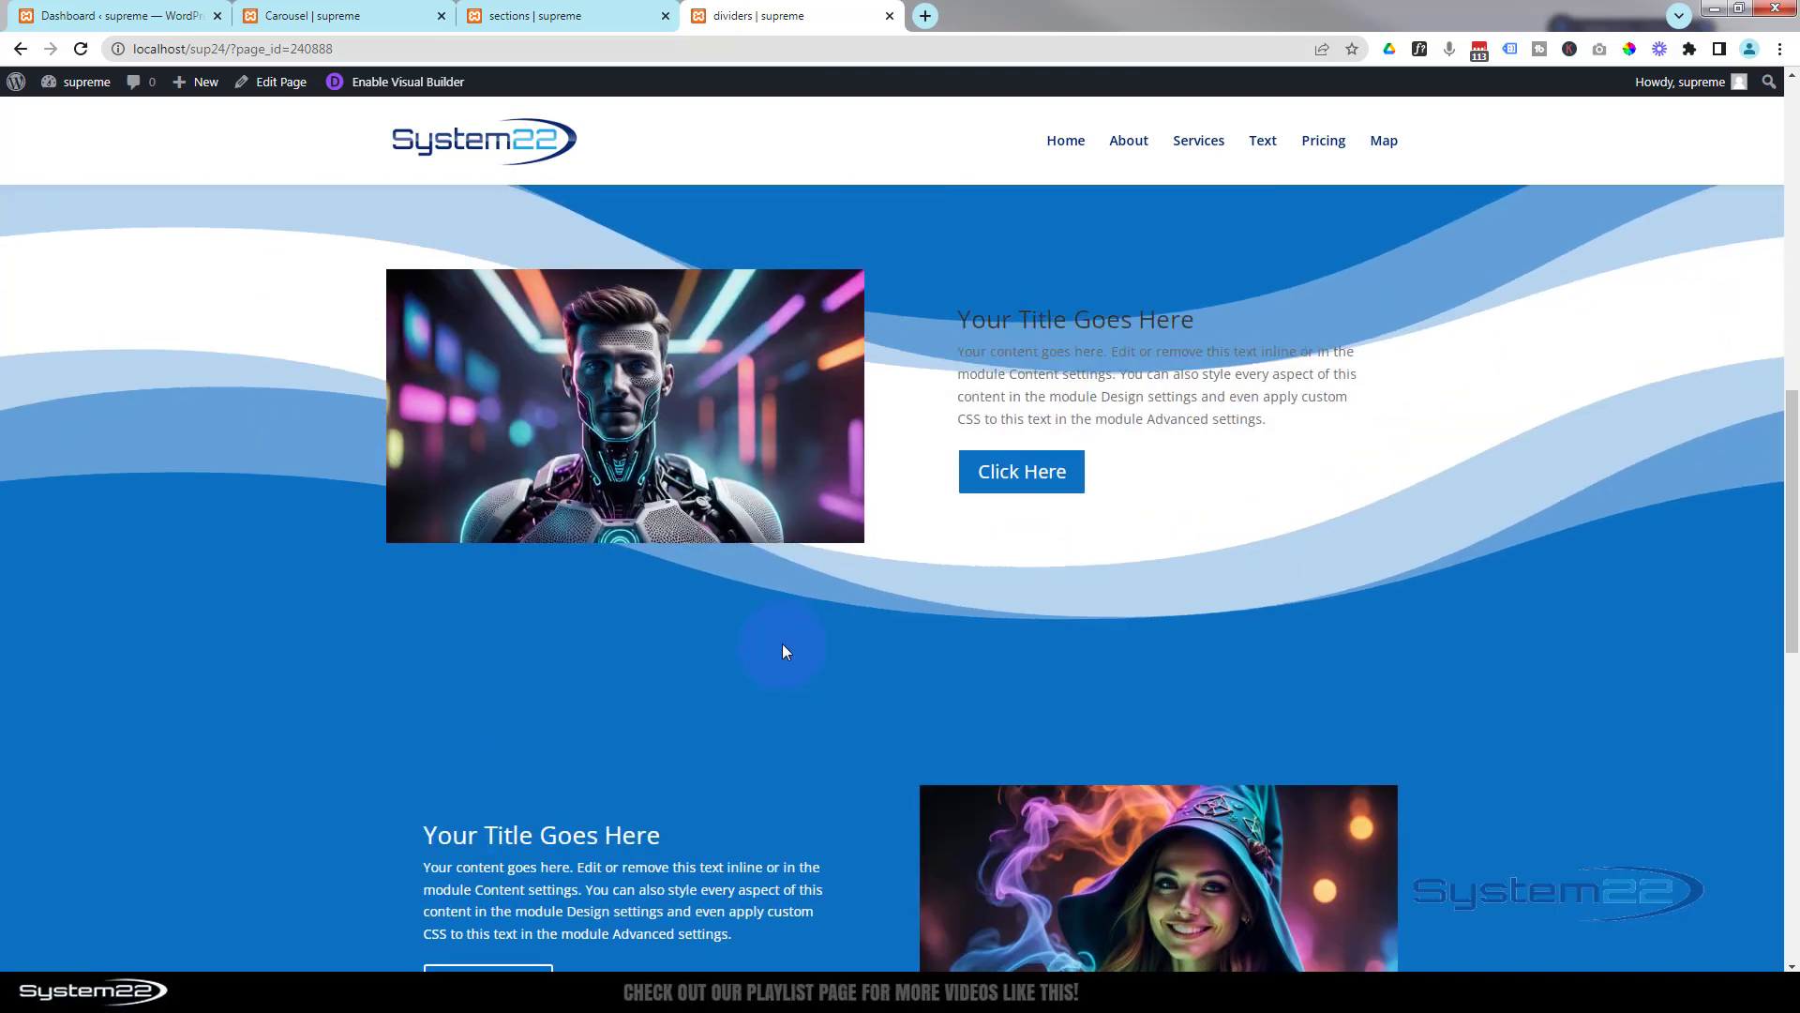
{"action": "scroll", "coordinate": [790, 643], "scroll_direction": "up", "scroll_amount": 2}
{"action": "scroll", "coordinate": [789, 644], "scroll_direction": "down", "scroll_amount": 2}
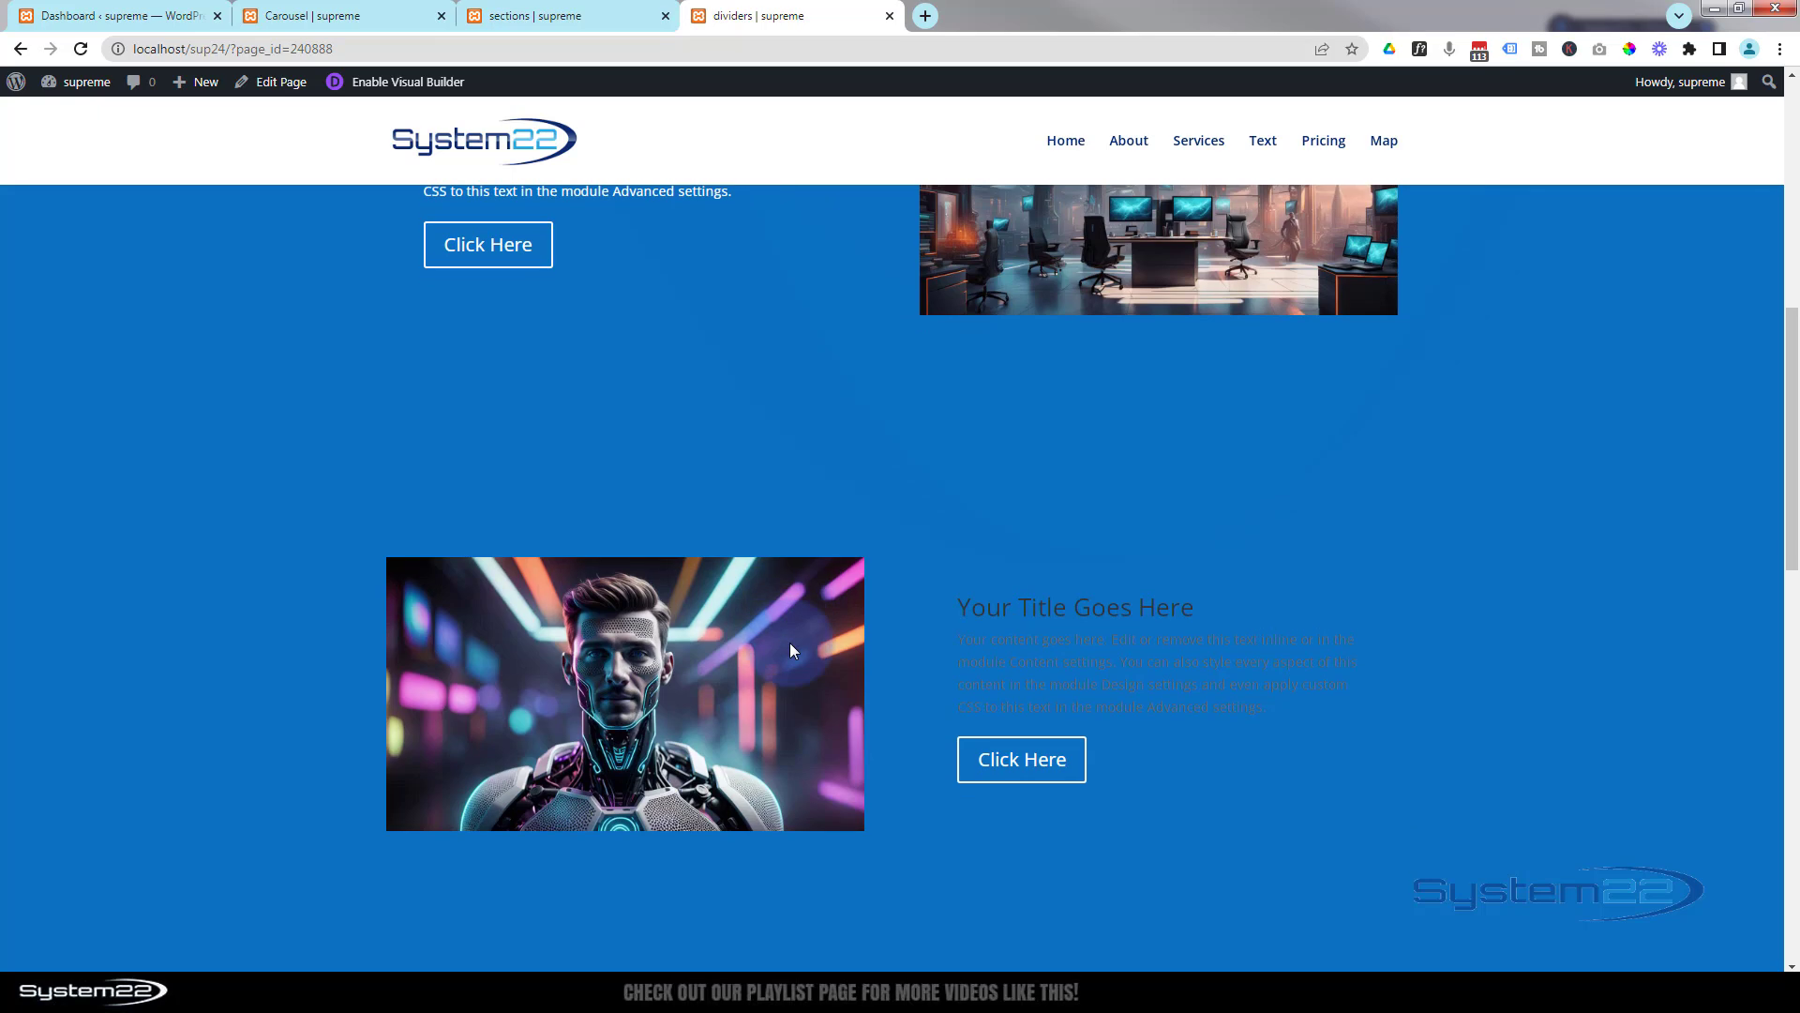
{"action": "scroll", "coordinate": [771, 432], "scroll_direction": "up", "scroll_amount": 5}
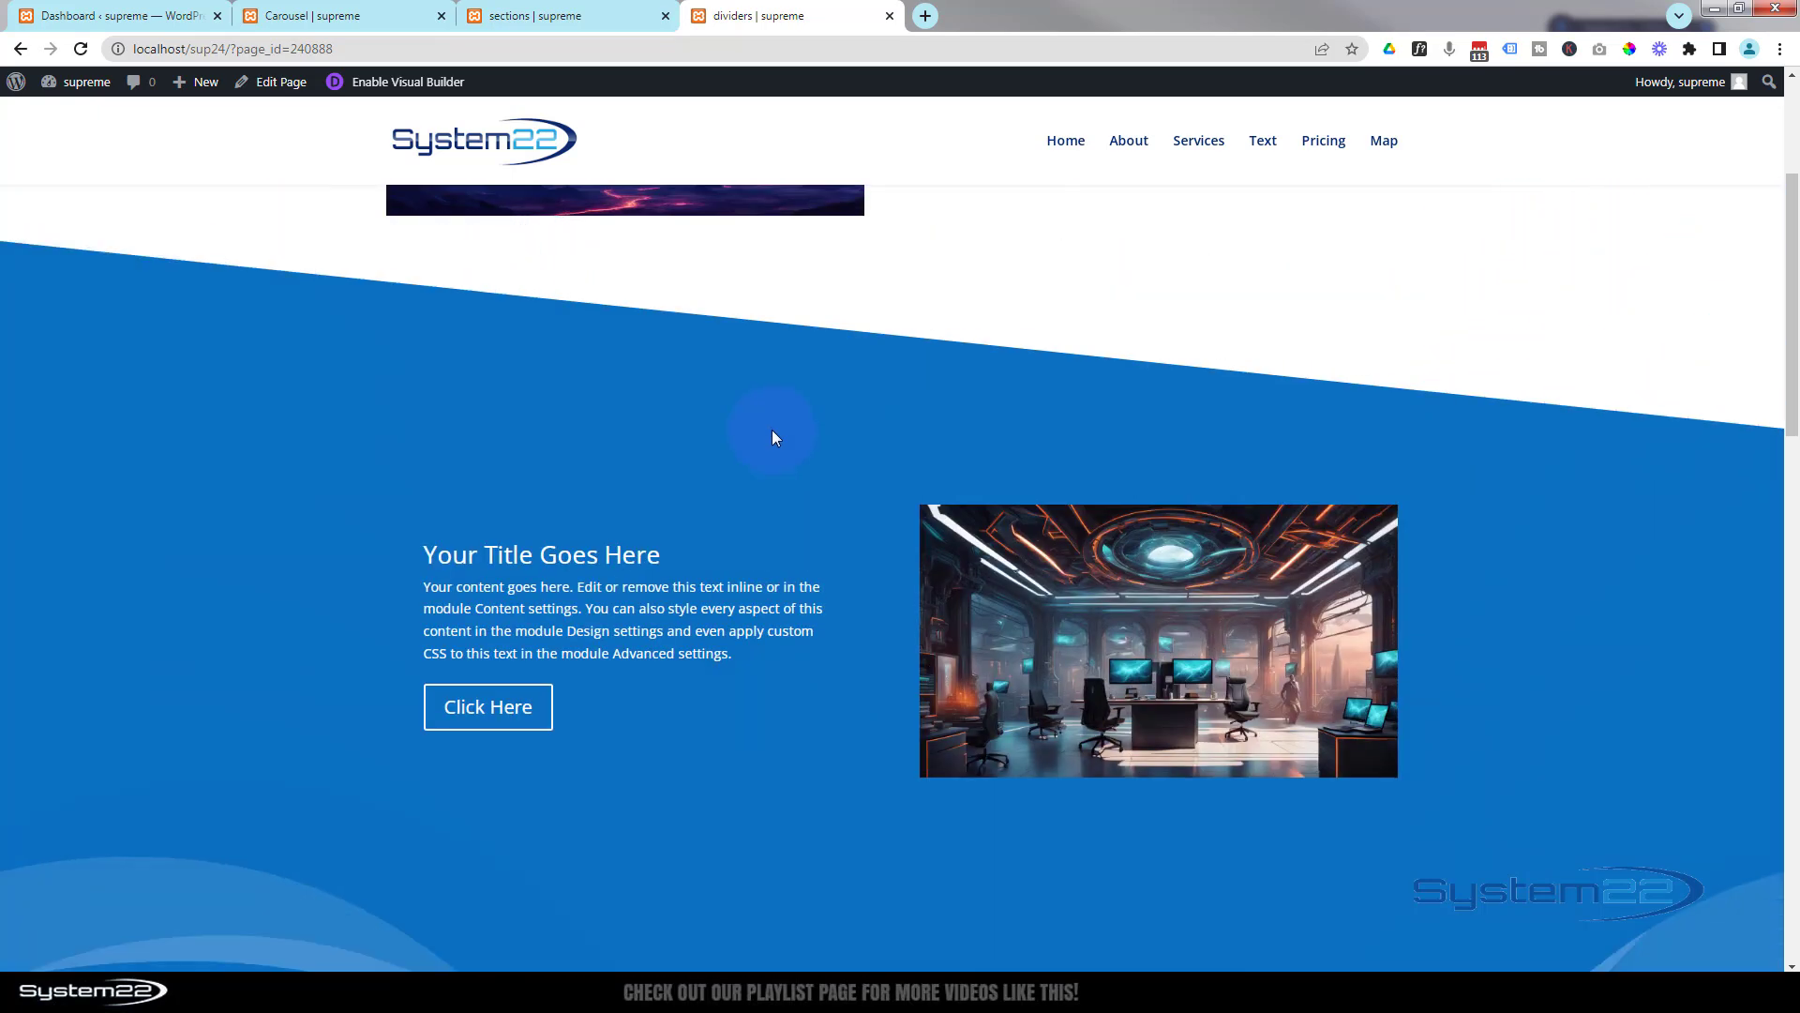
{"action": "scroll", "coordinate": [836, 371], "scroll_direction": "down", "scroll_amount": 4}
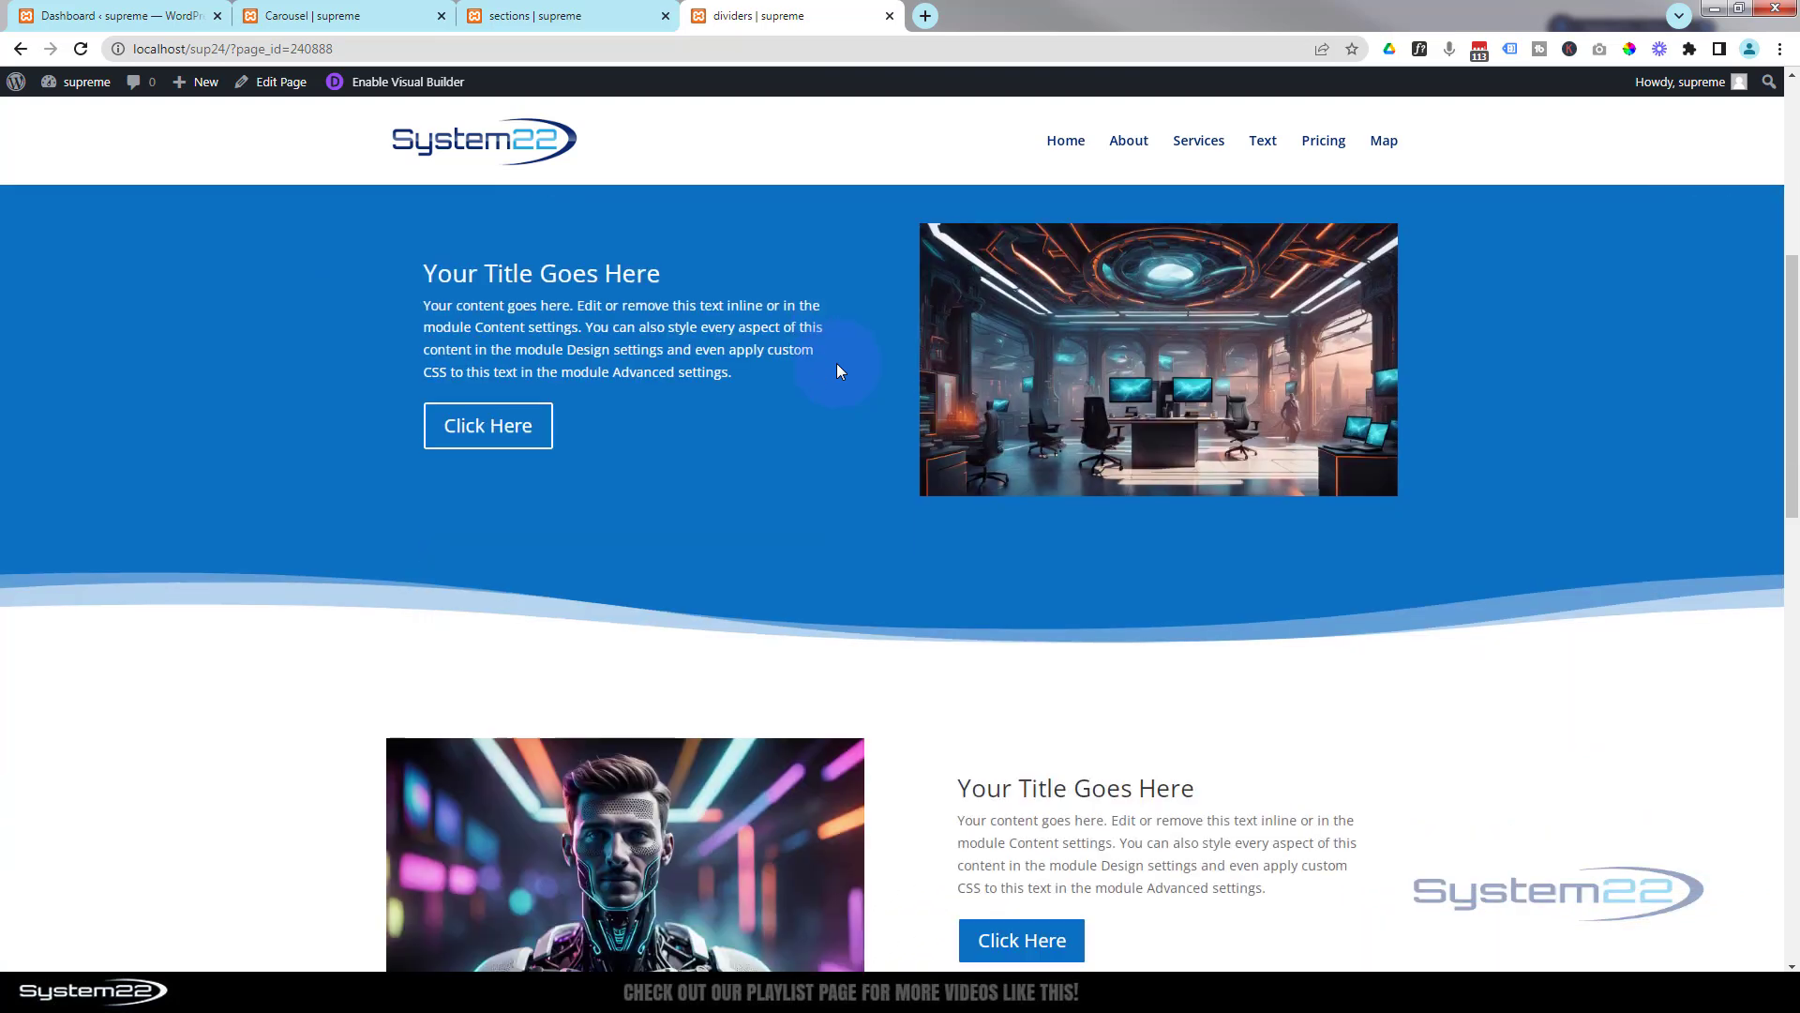
{"action": "left_click", "coordinate": [375, 85]}
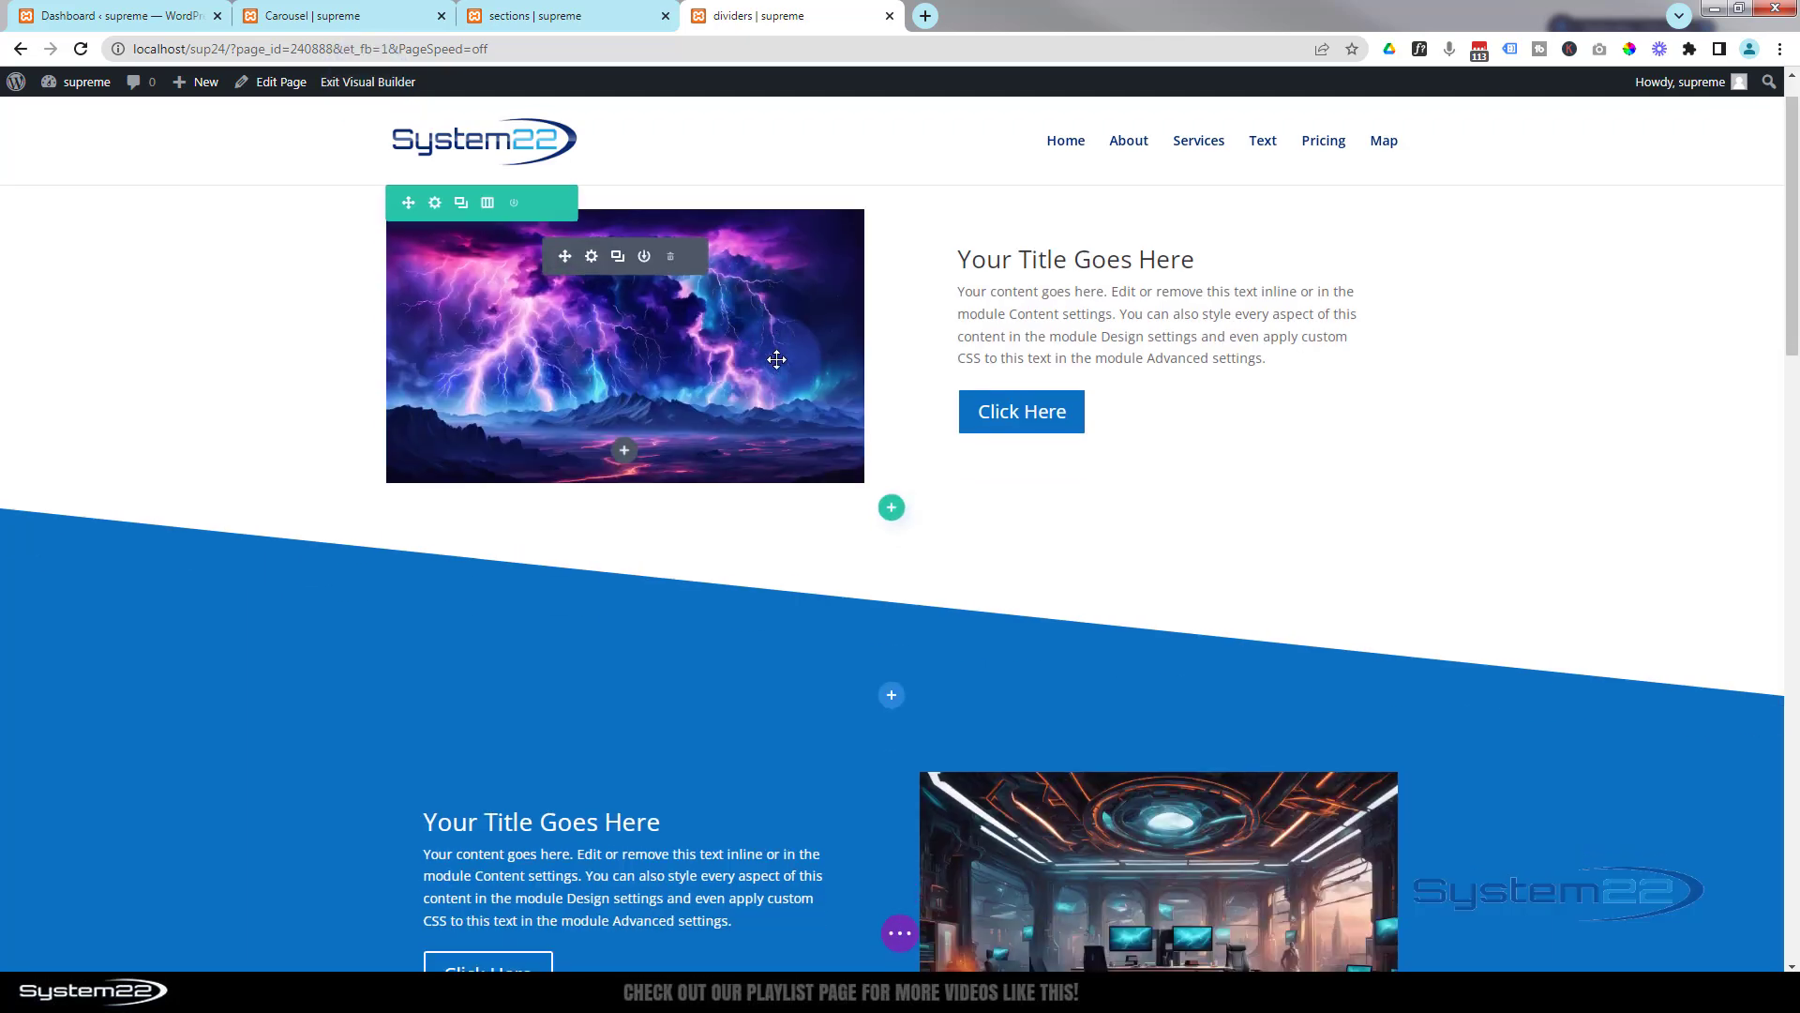
Set the robot section's horizontal and vertical overflow to Hidden under Advanced > Visibility
{"action": "scroll", "coordinate": [776, 359], "scroll_direction": "down", "scroll_amount": 10}
{"action": "scroll", "coordinate": [777, 359], "scroll_direction": "down", "scroll_amount": 2}
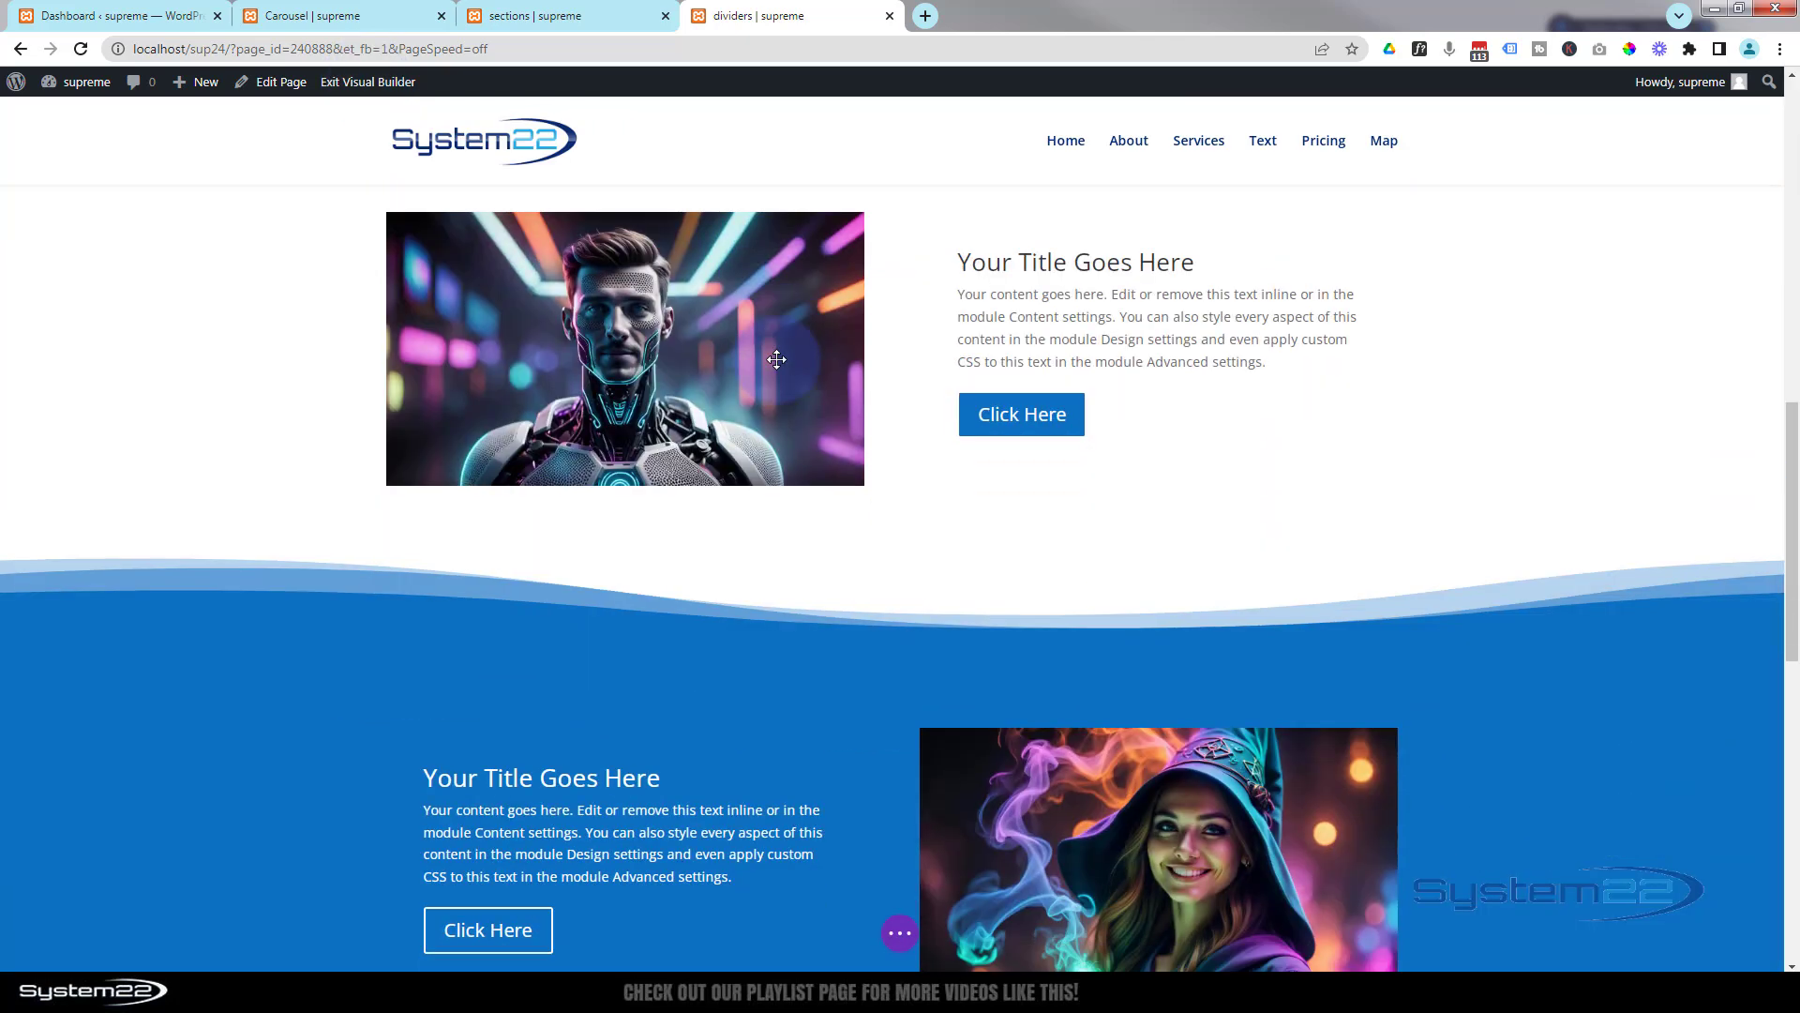
{"action": "scroll", "coordinate": [704, 356], "scroll_direction": "up", "scroll_amount": 3}
{"action": "mouse_move", "coordinate": [206, 403]}
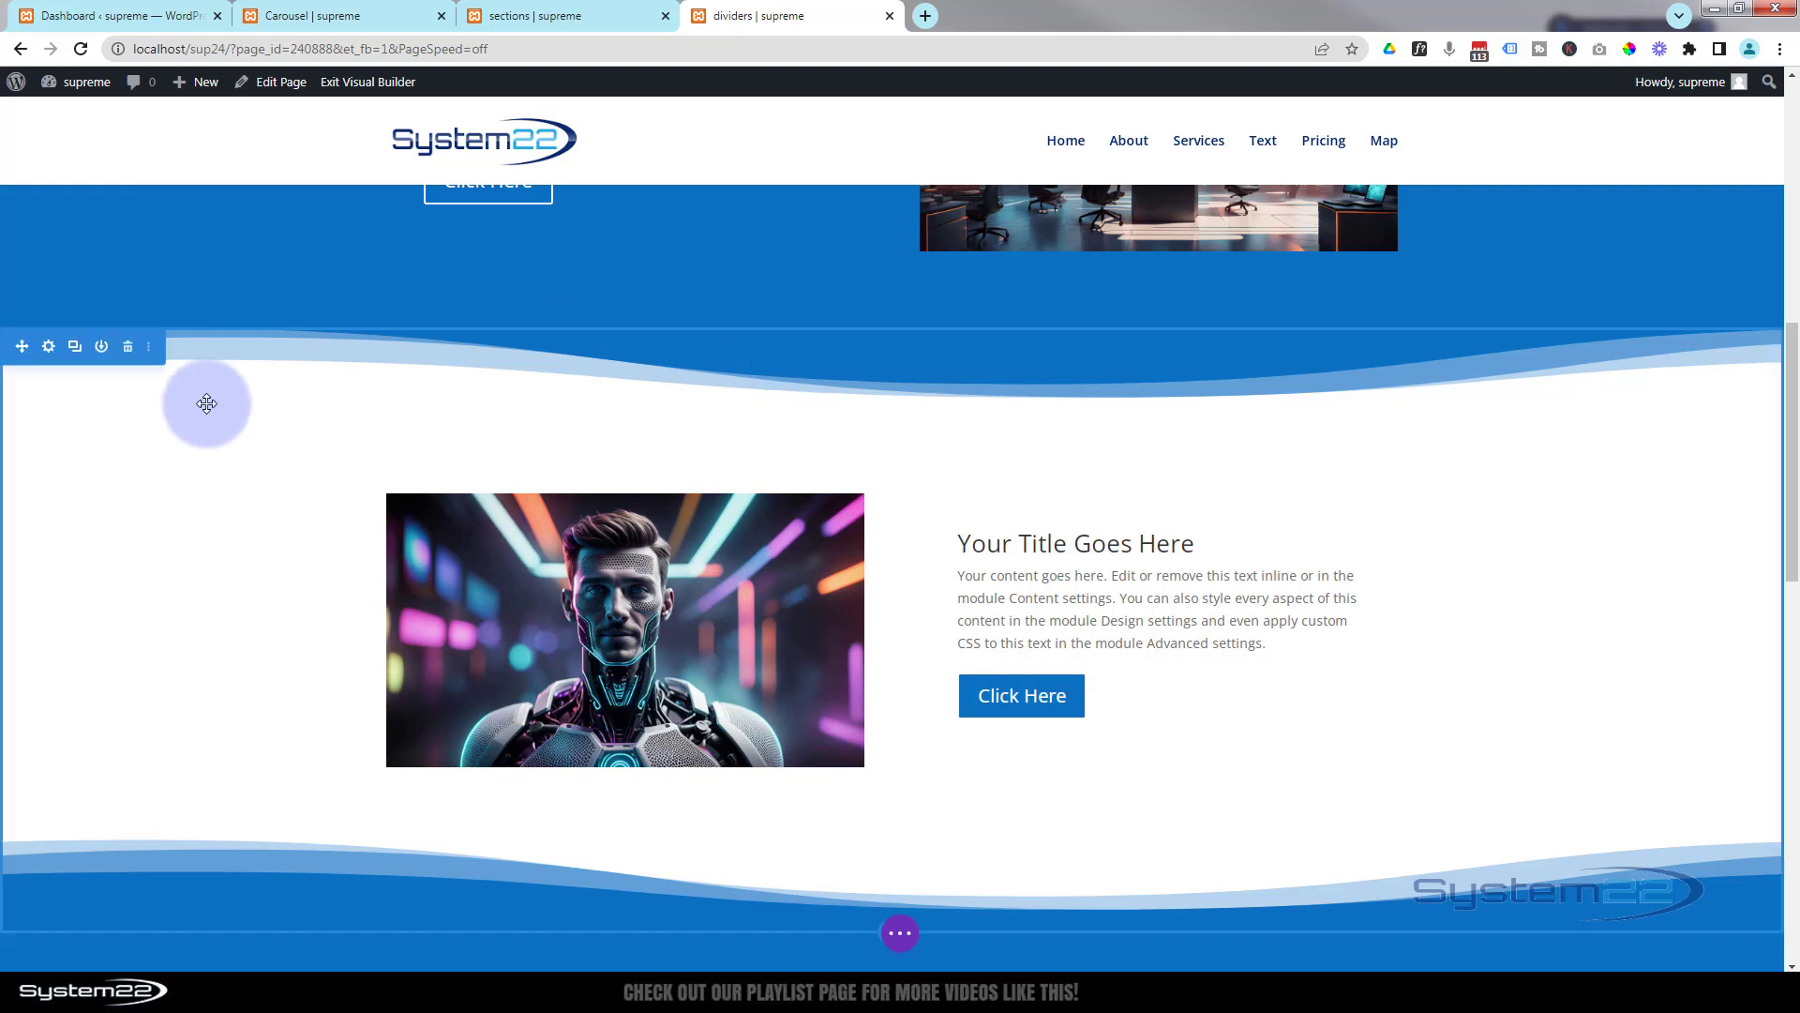
{"action": "left_click", "coordinate": [50, 347]}
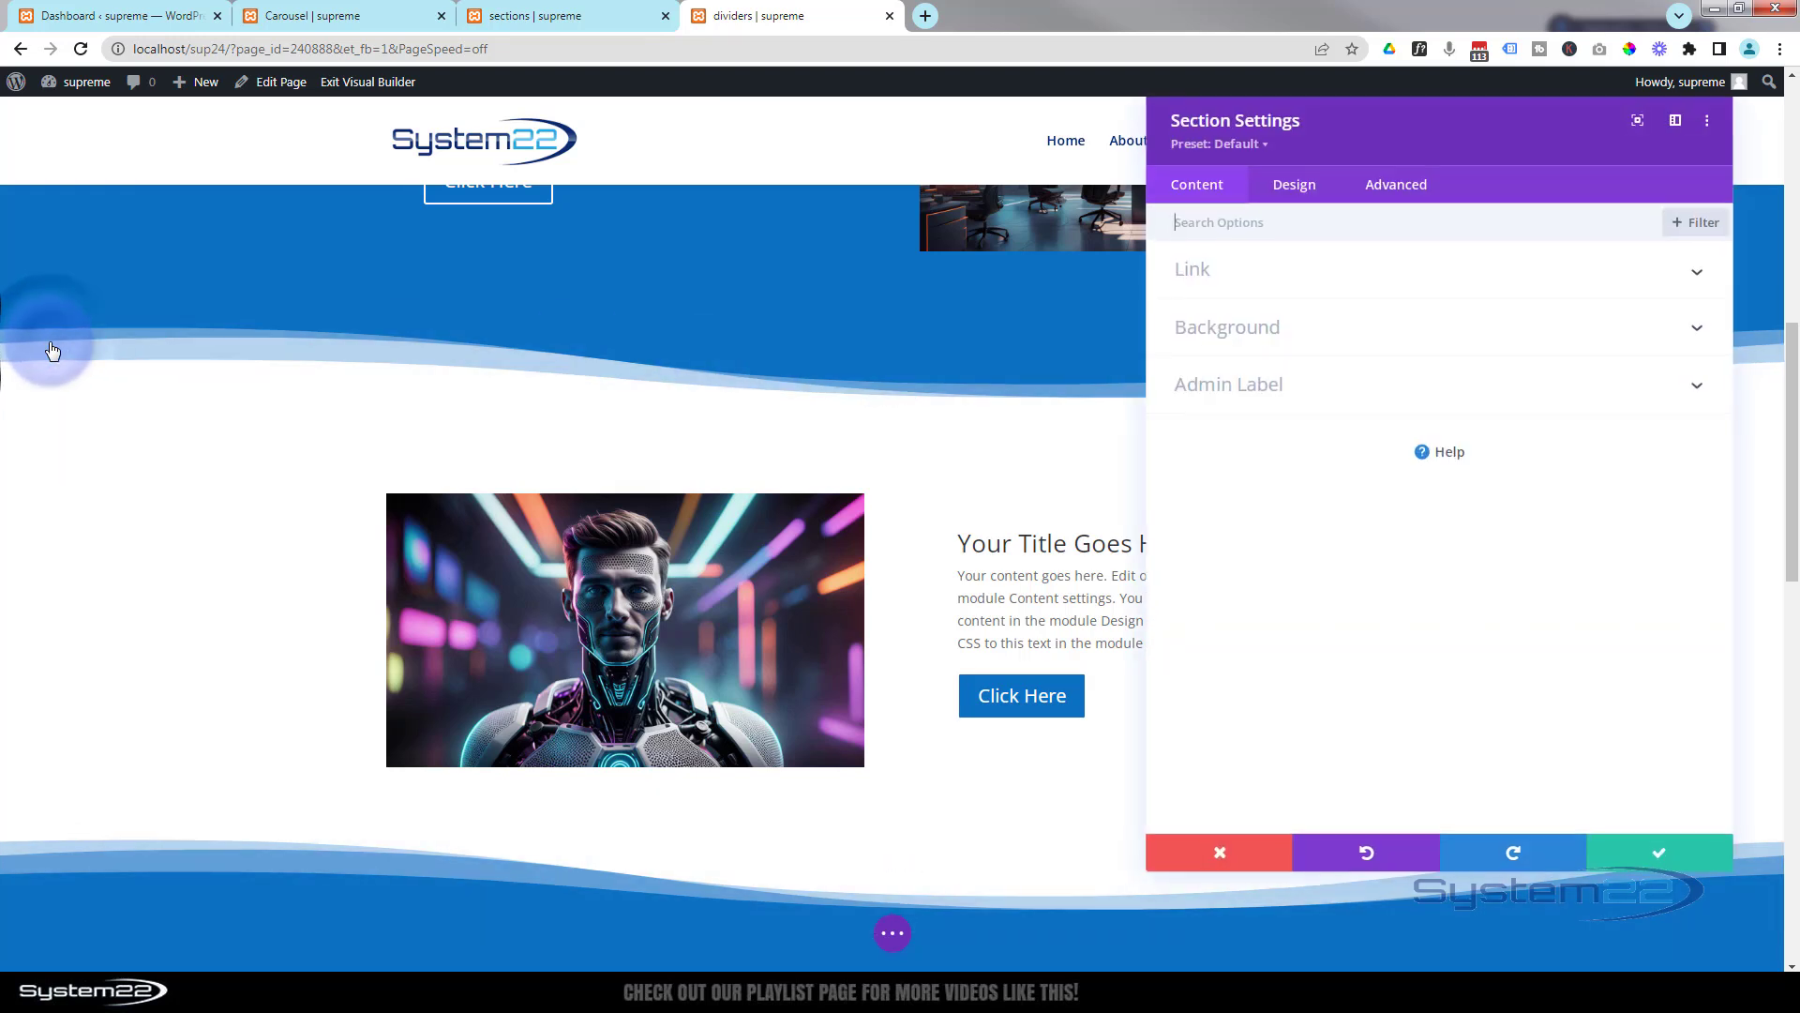
{"action": "left_click", "coordinate": [1395, 193]}
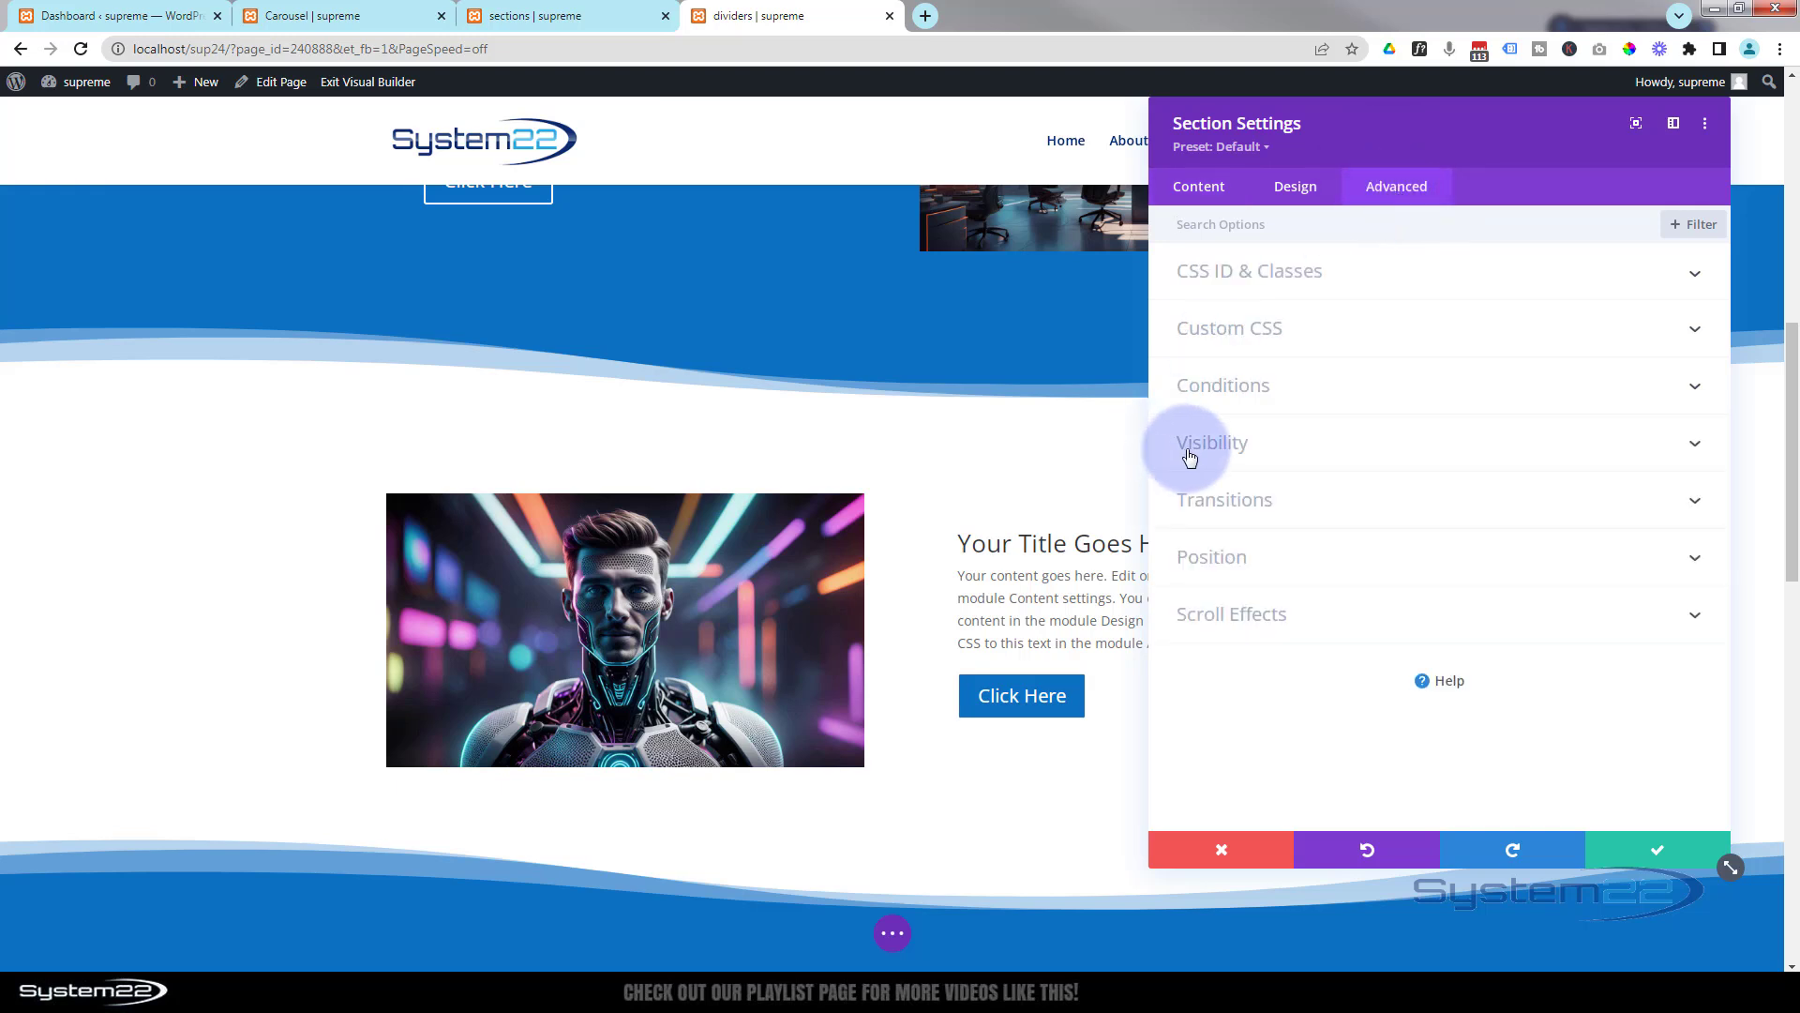
{"action": "left_click", "coordinate": [1299, 446]}
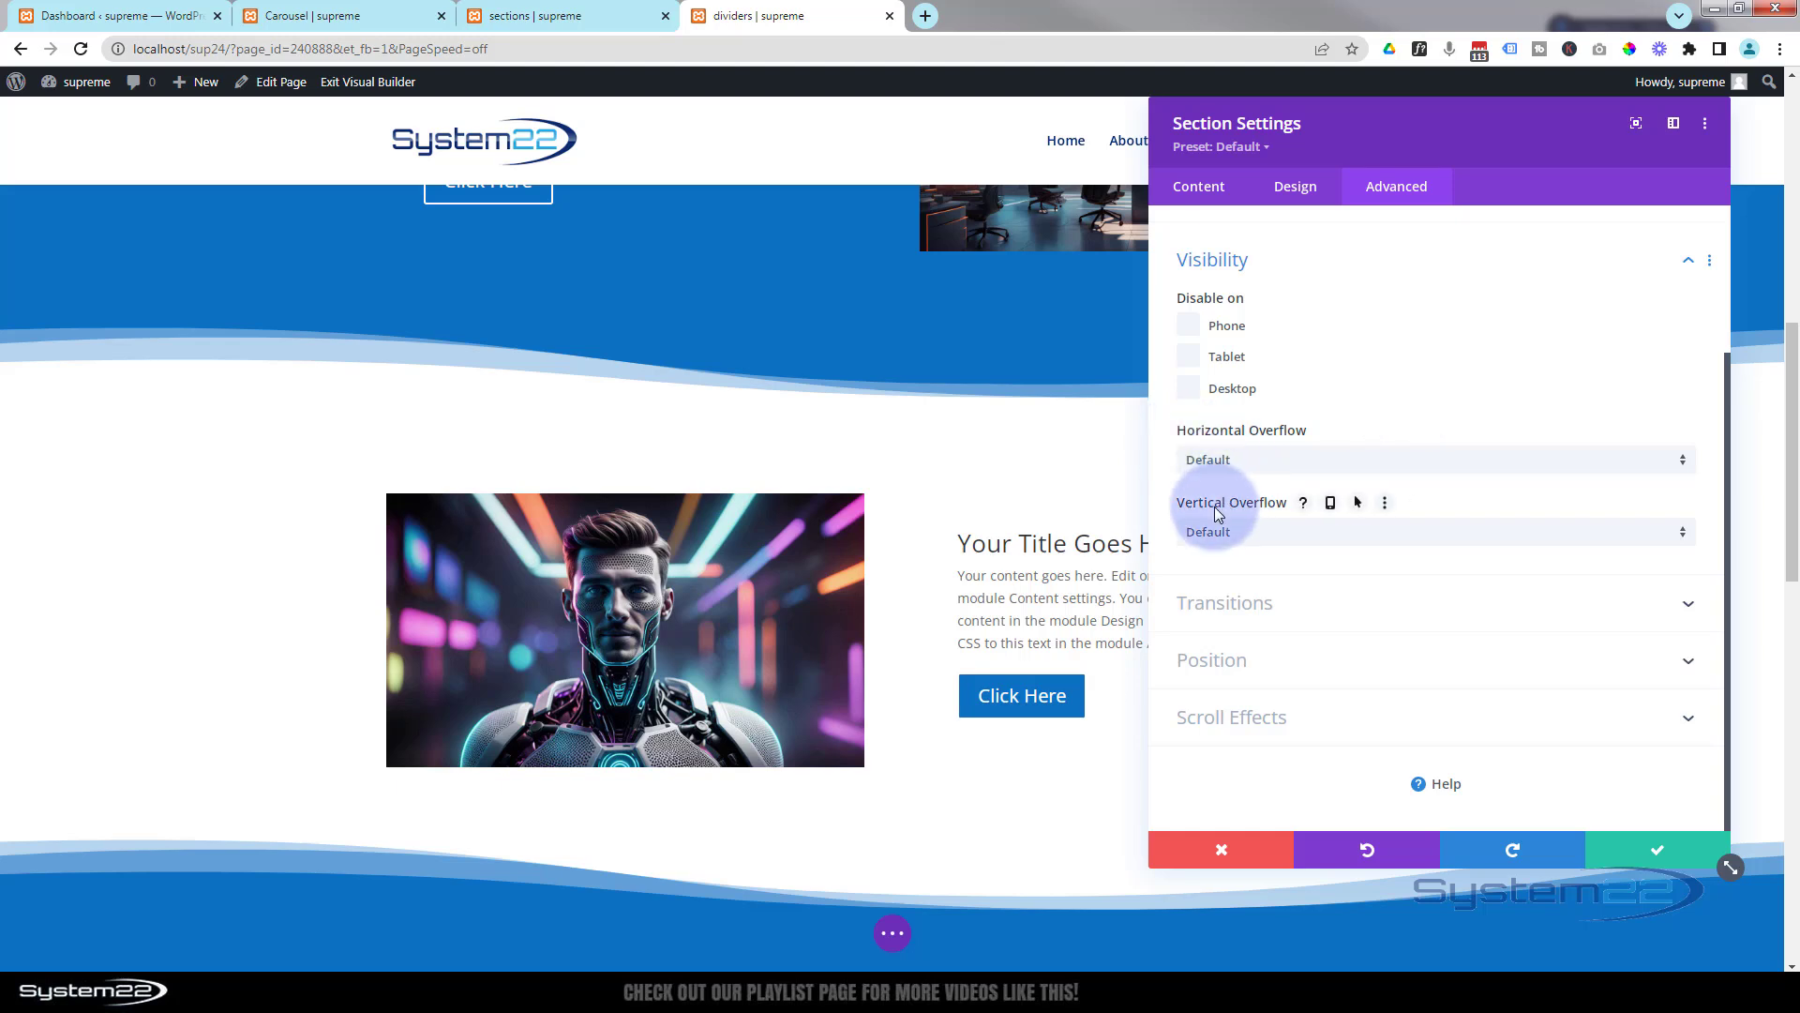
{"action": "left_click", "coordinate": [1266, 459]}
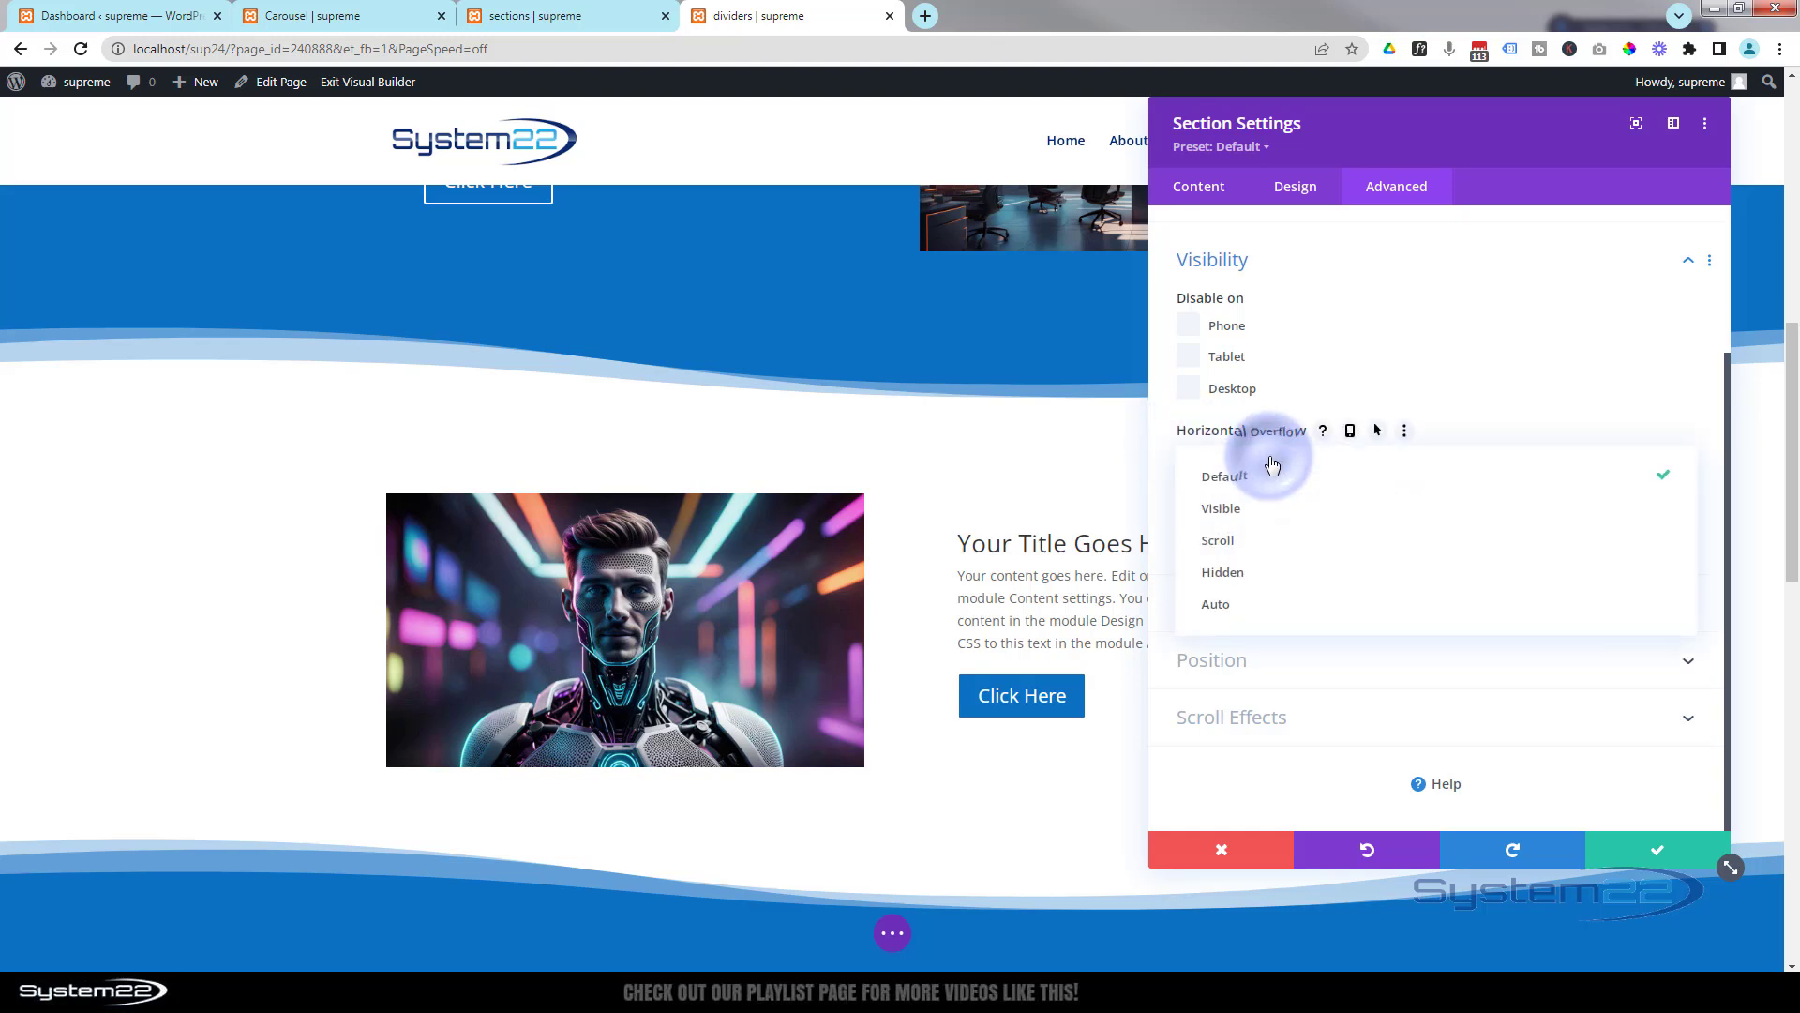
{"action": "left_click", "coordinate": [1246, 574]}
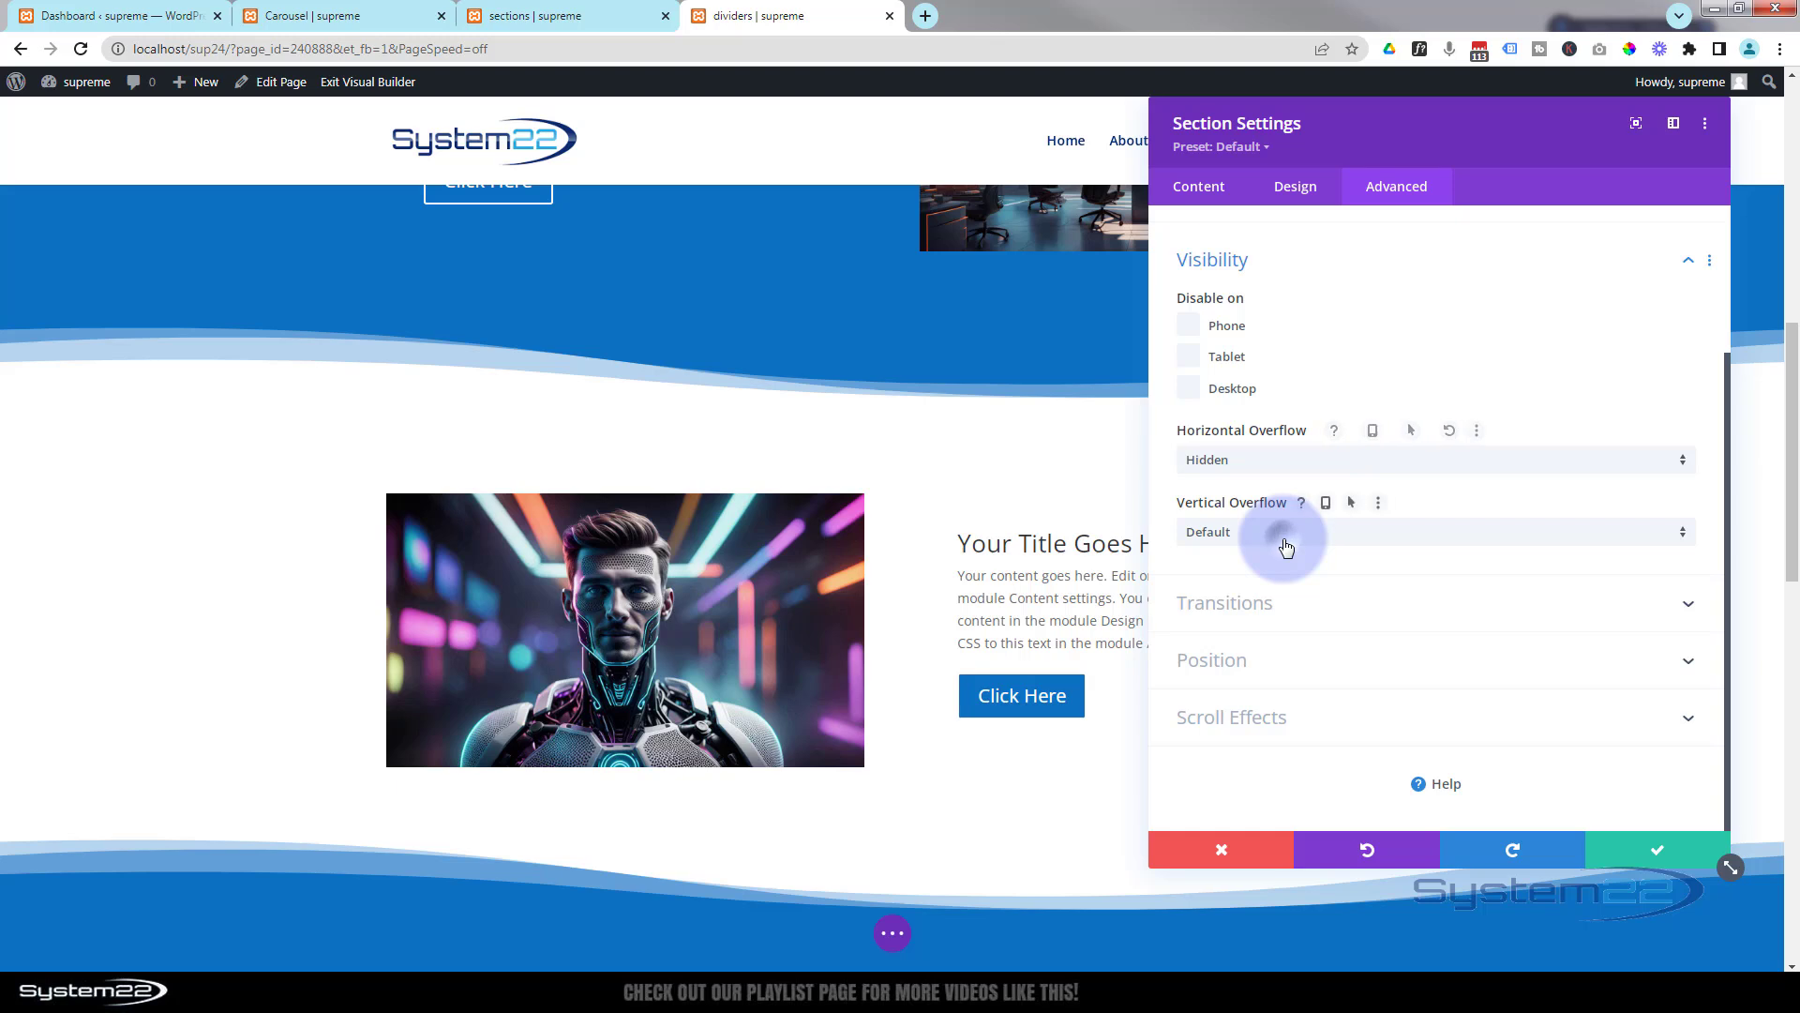
{"action": "left_click", "coordinate": [1284, 535]}
{"action": "left_click", "coordinate": [1270, 641]}
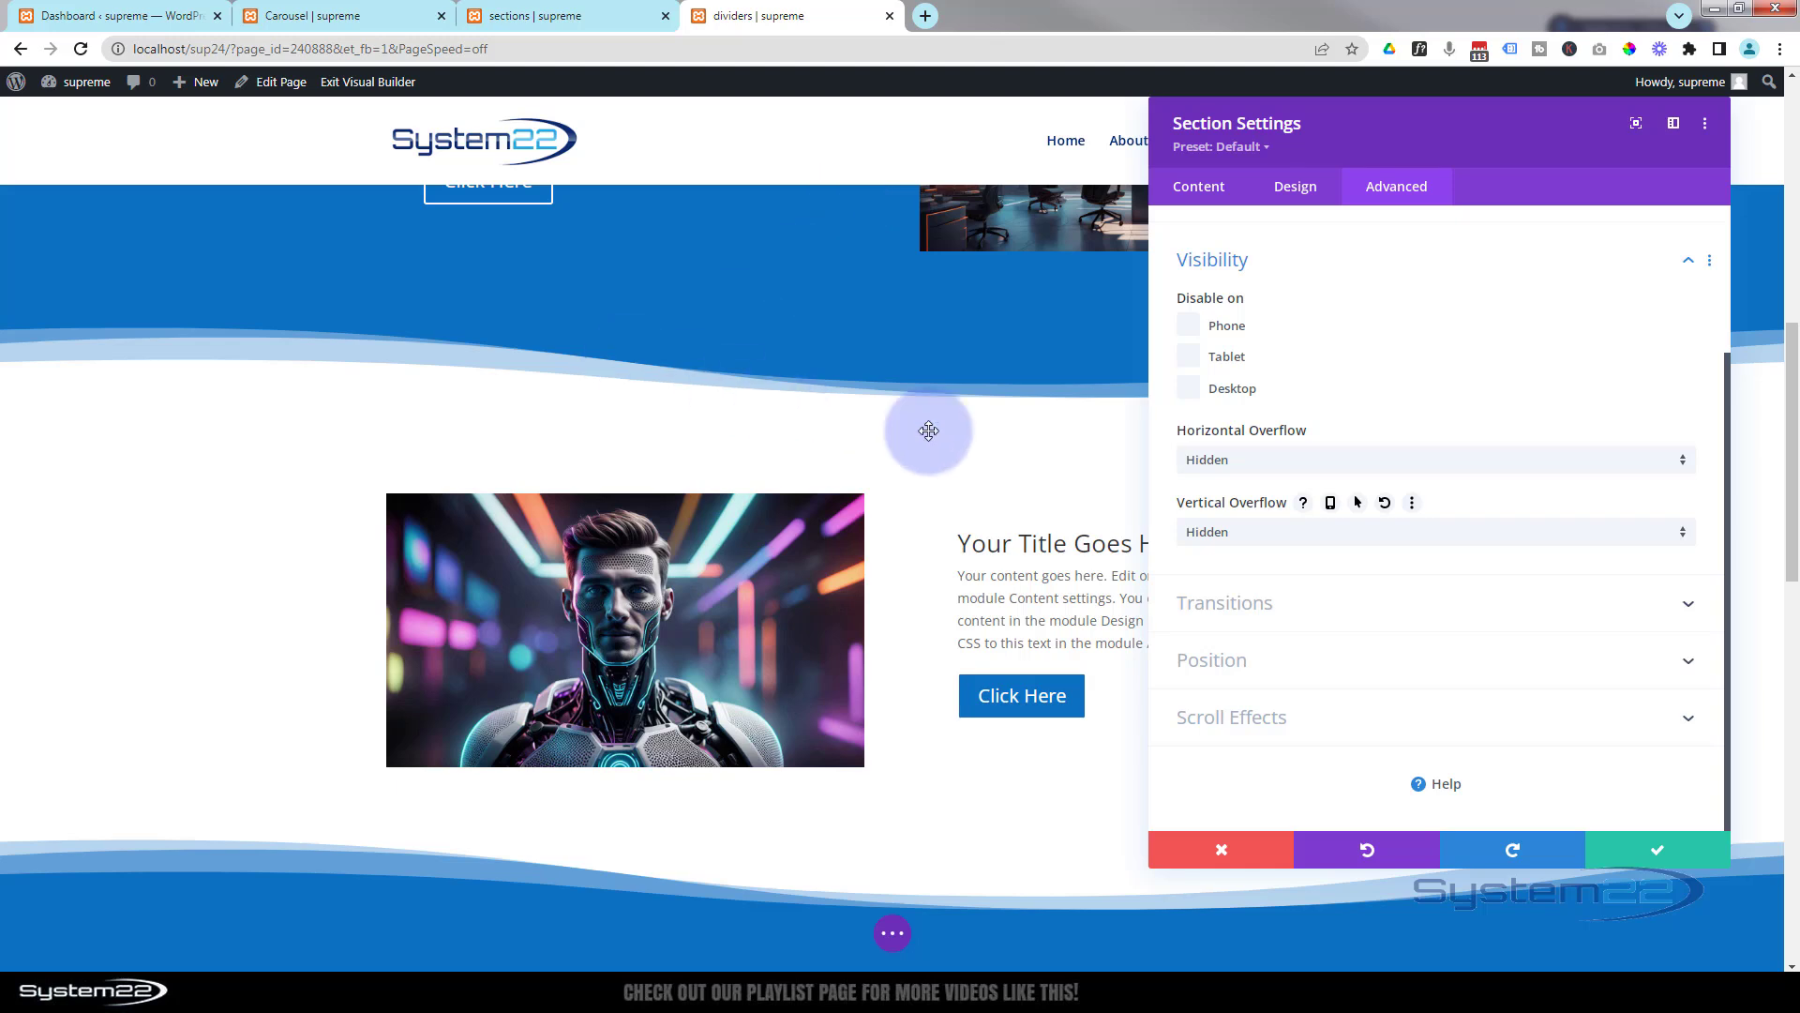
{"action": "left_click", "coordinate": [1306, 190]}
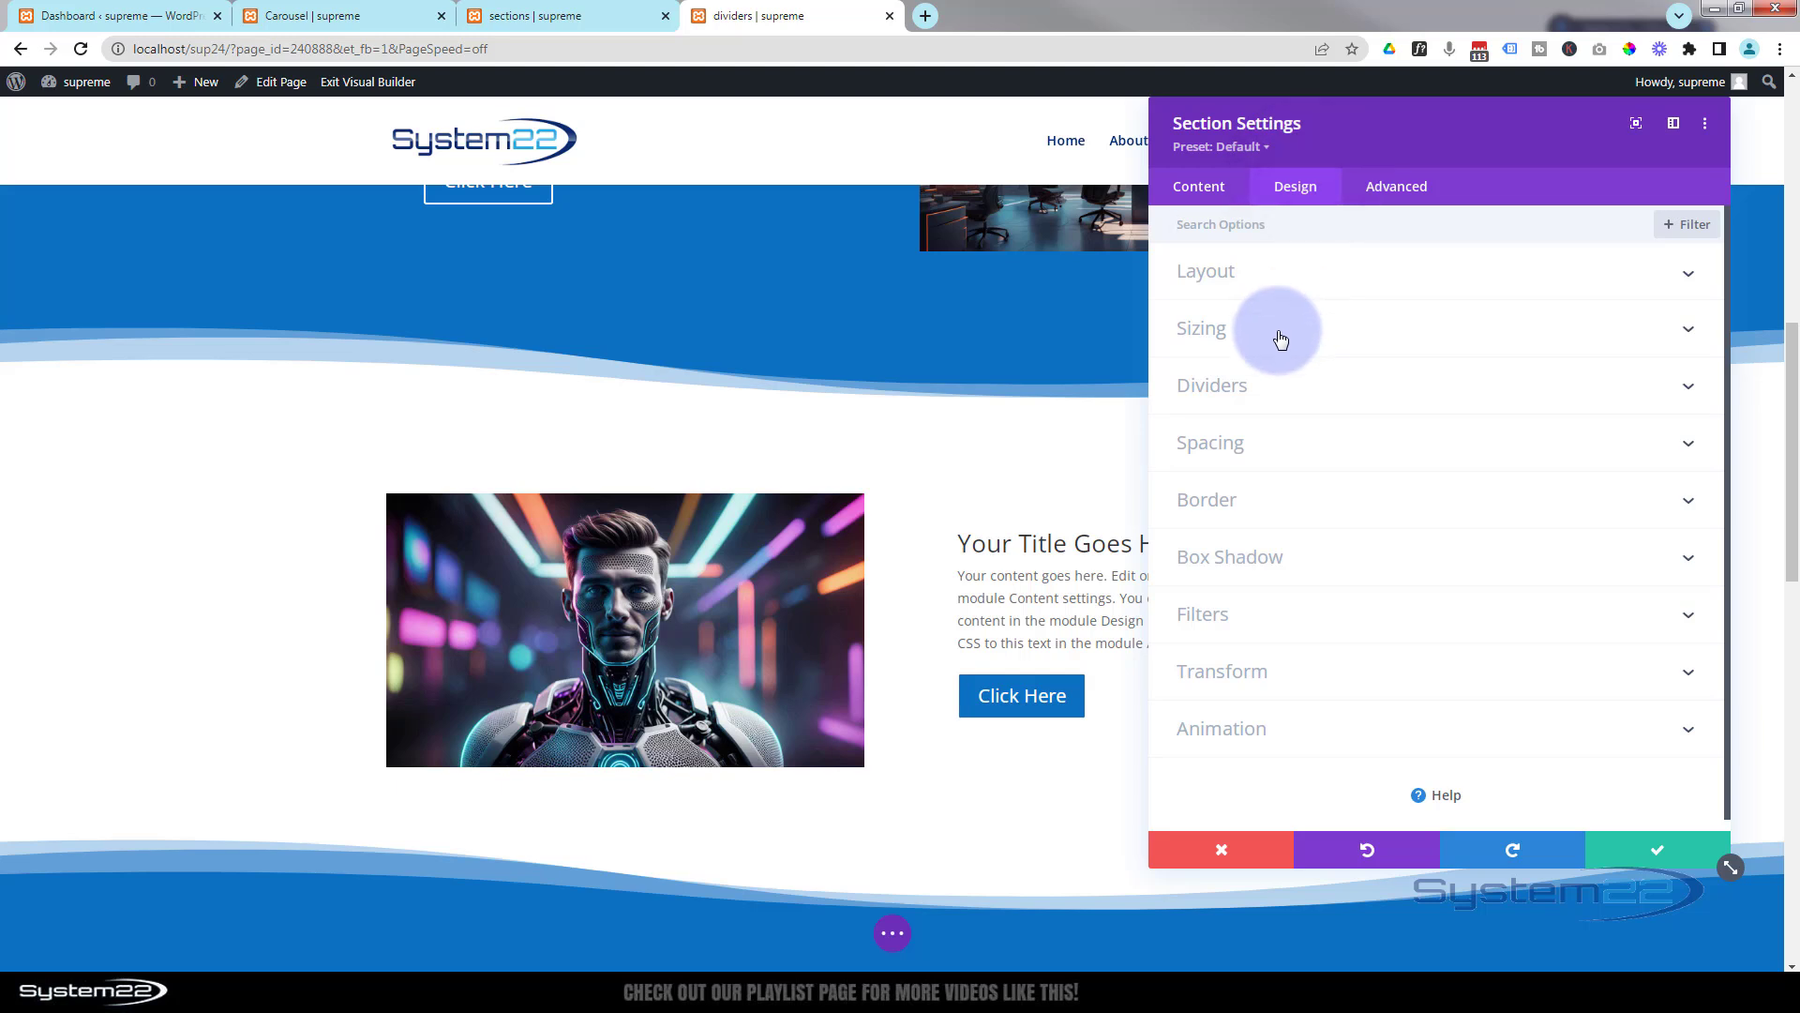
Lower the top divider's hover height from 200vh to 100vh
{"action": "left_click", "coordinate": [1306, 386]}
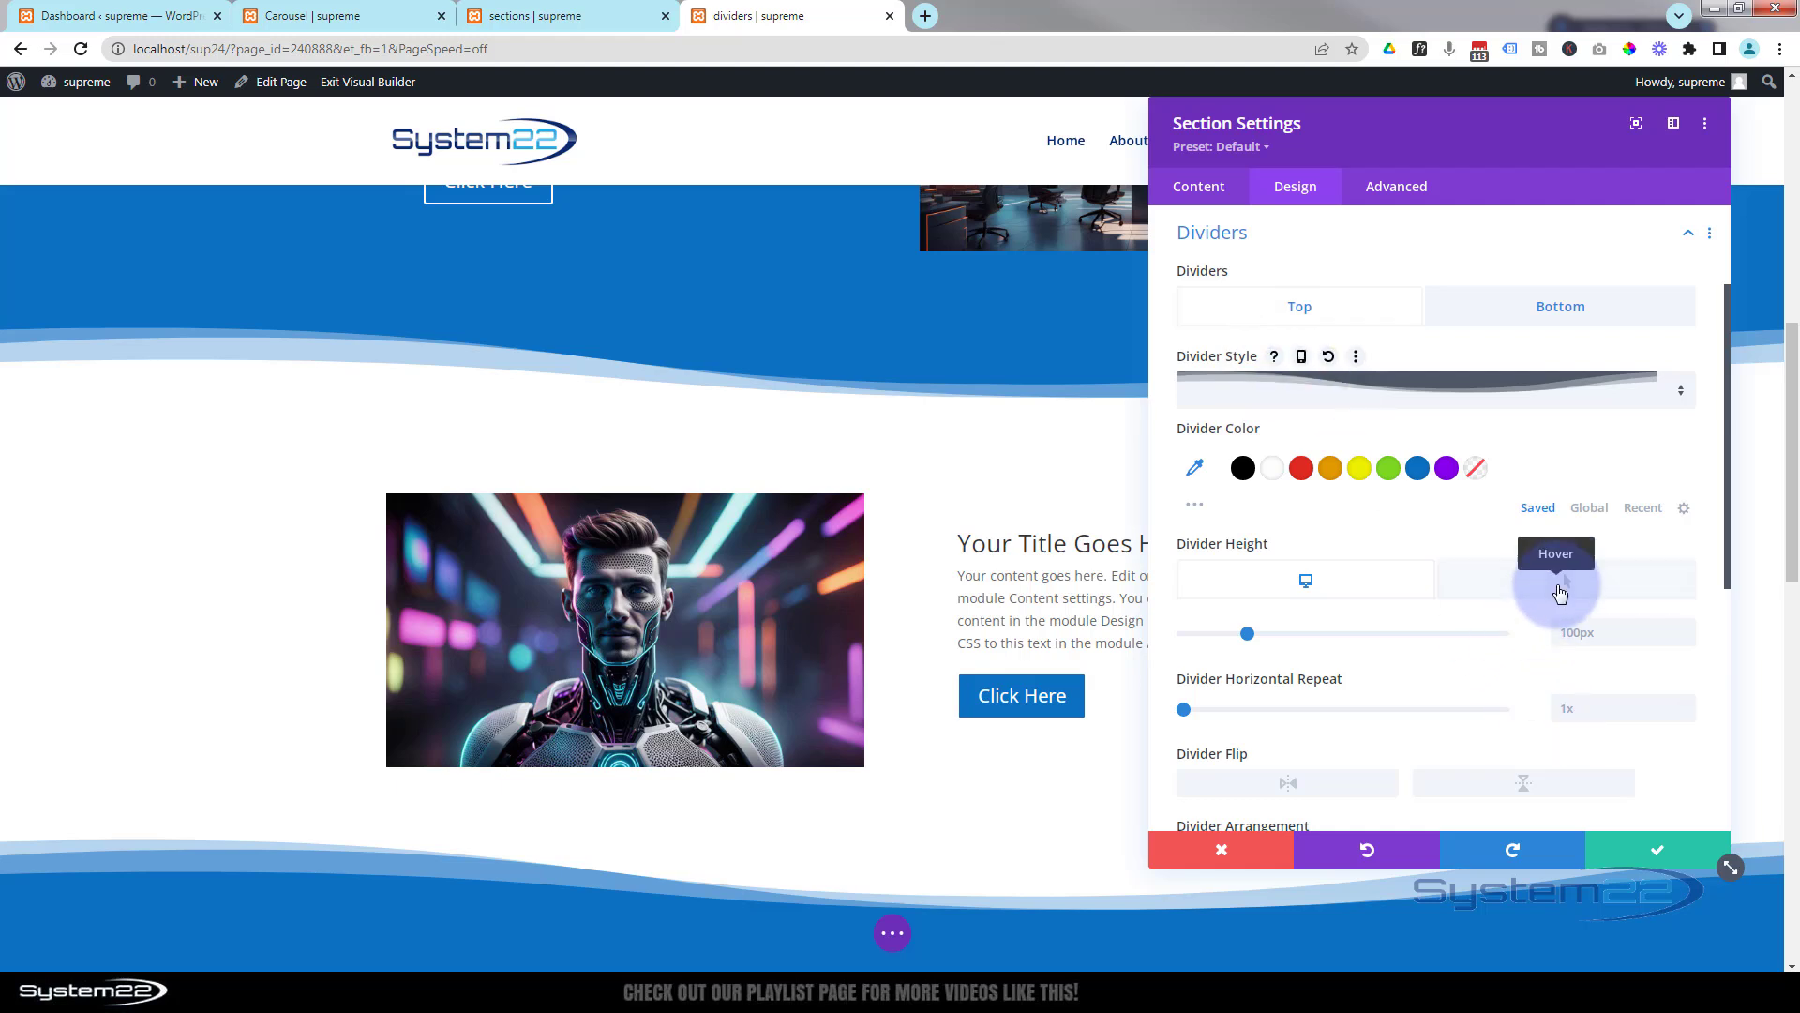
{"action": "left_click", "coordinate": [1559, 591]}
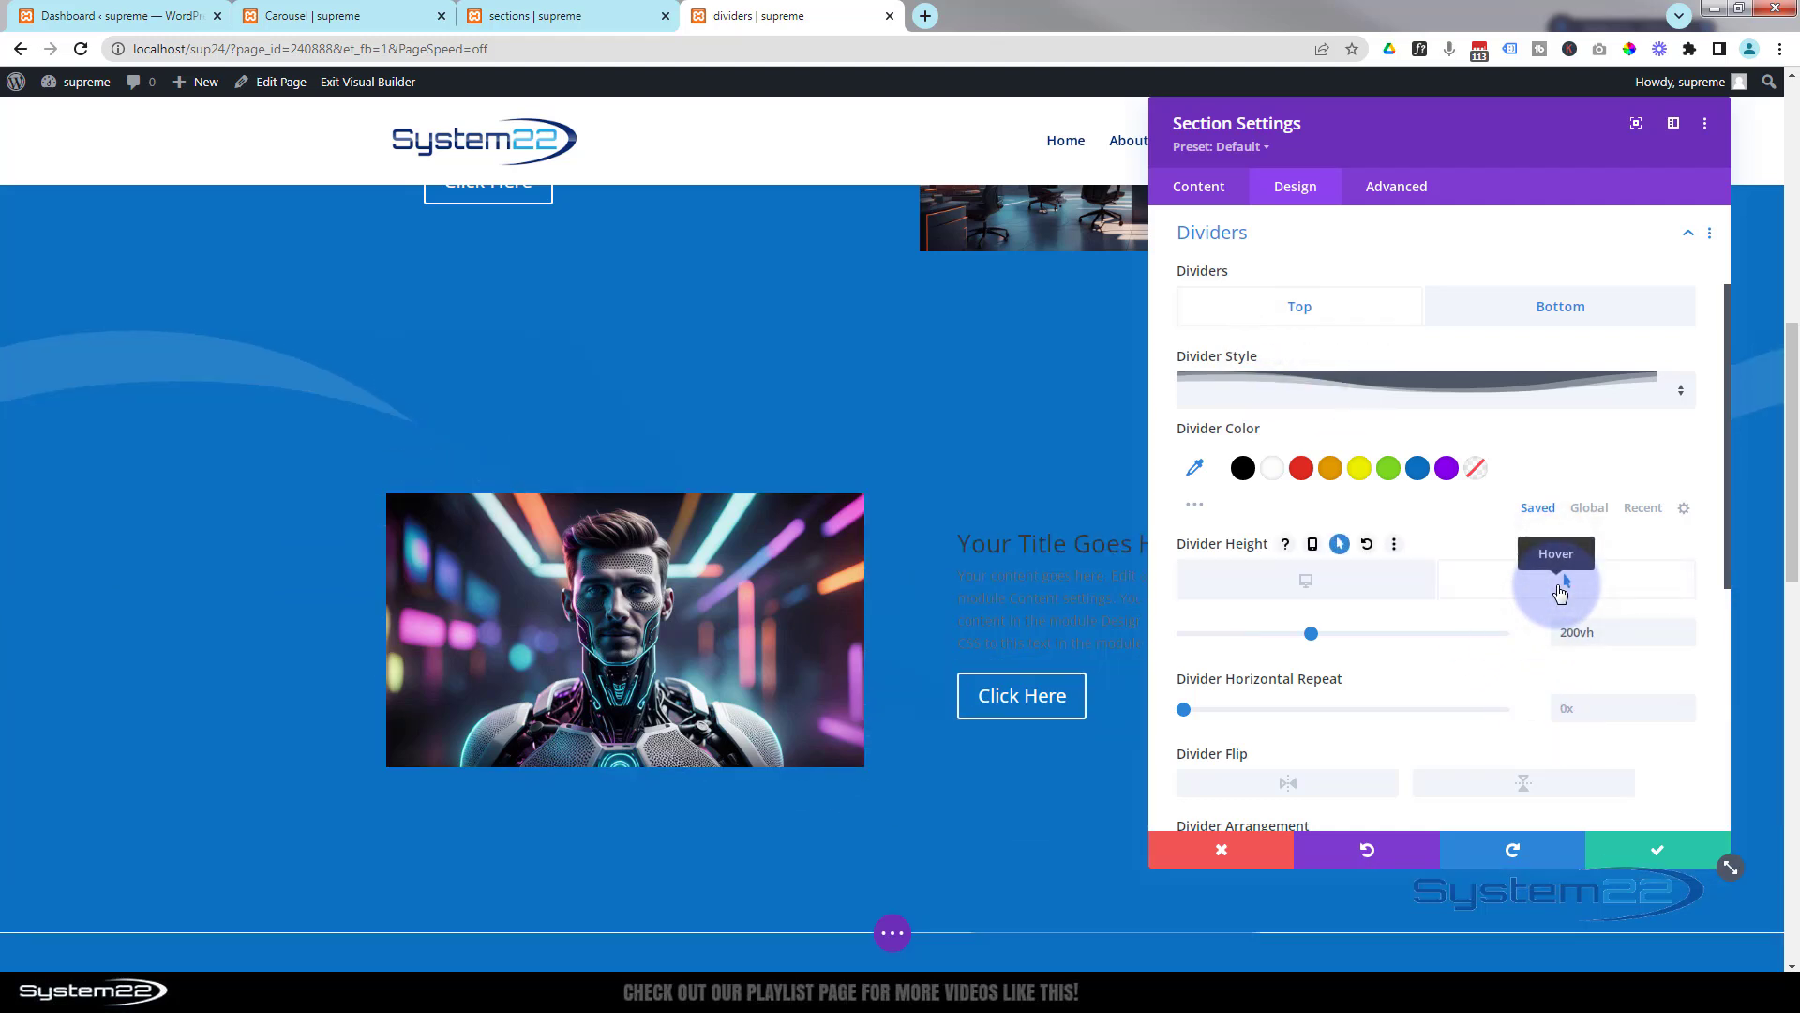
{"action": "left_click", "coordinate": [1578, 634]}
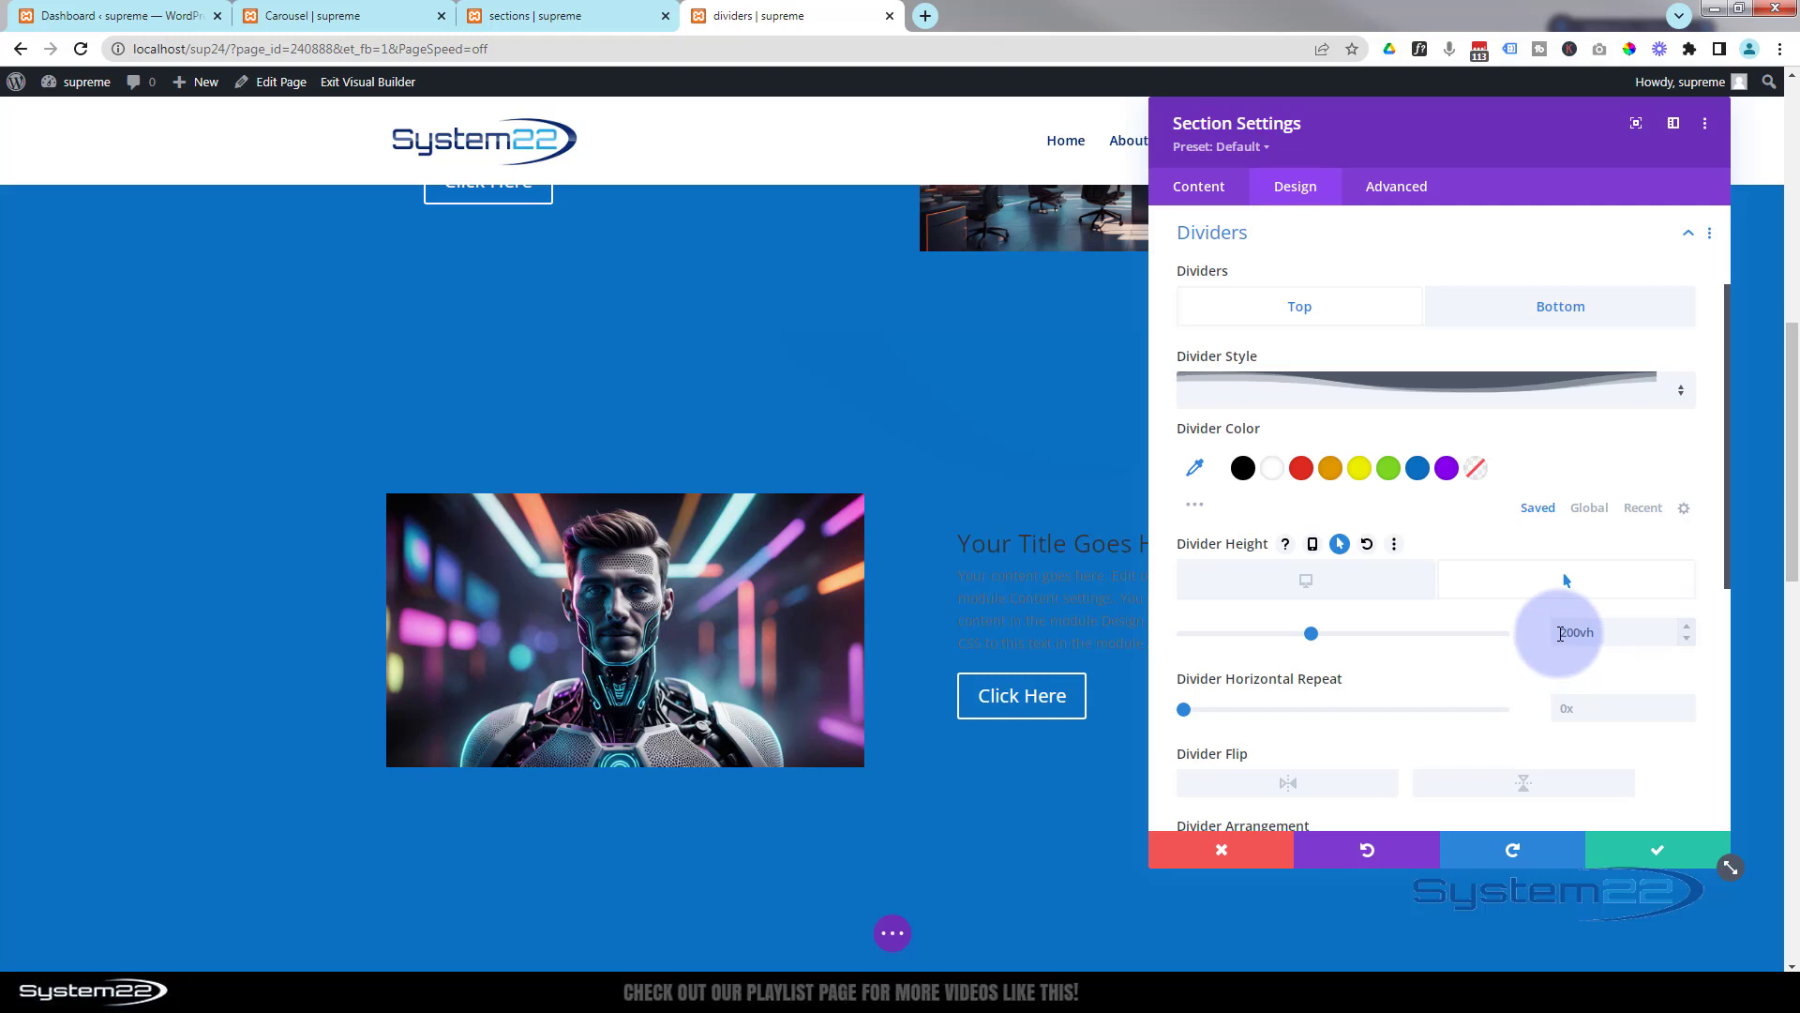
{"action": "left_click_drag", "start_coordinate": [1571, 634], "coordinate": [1565, 634]}
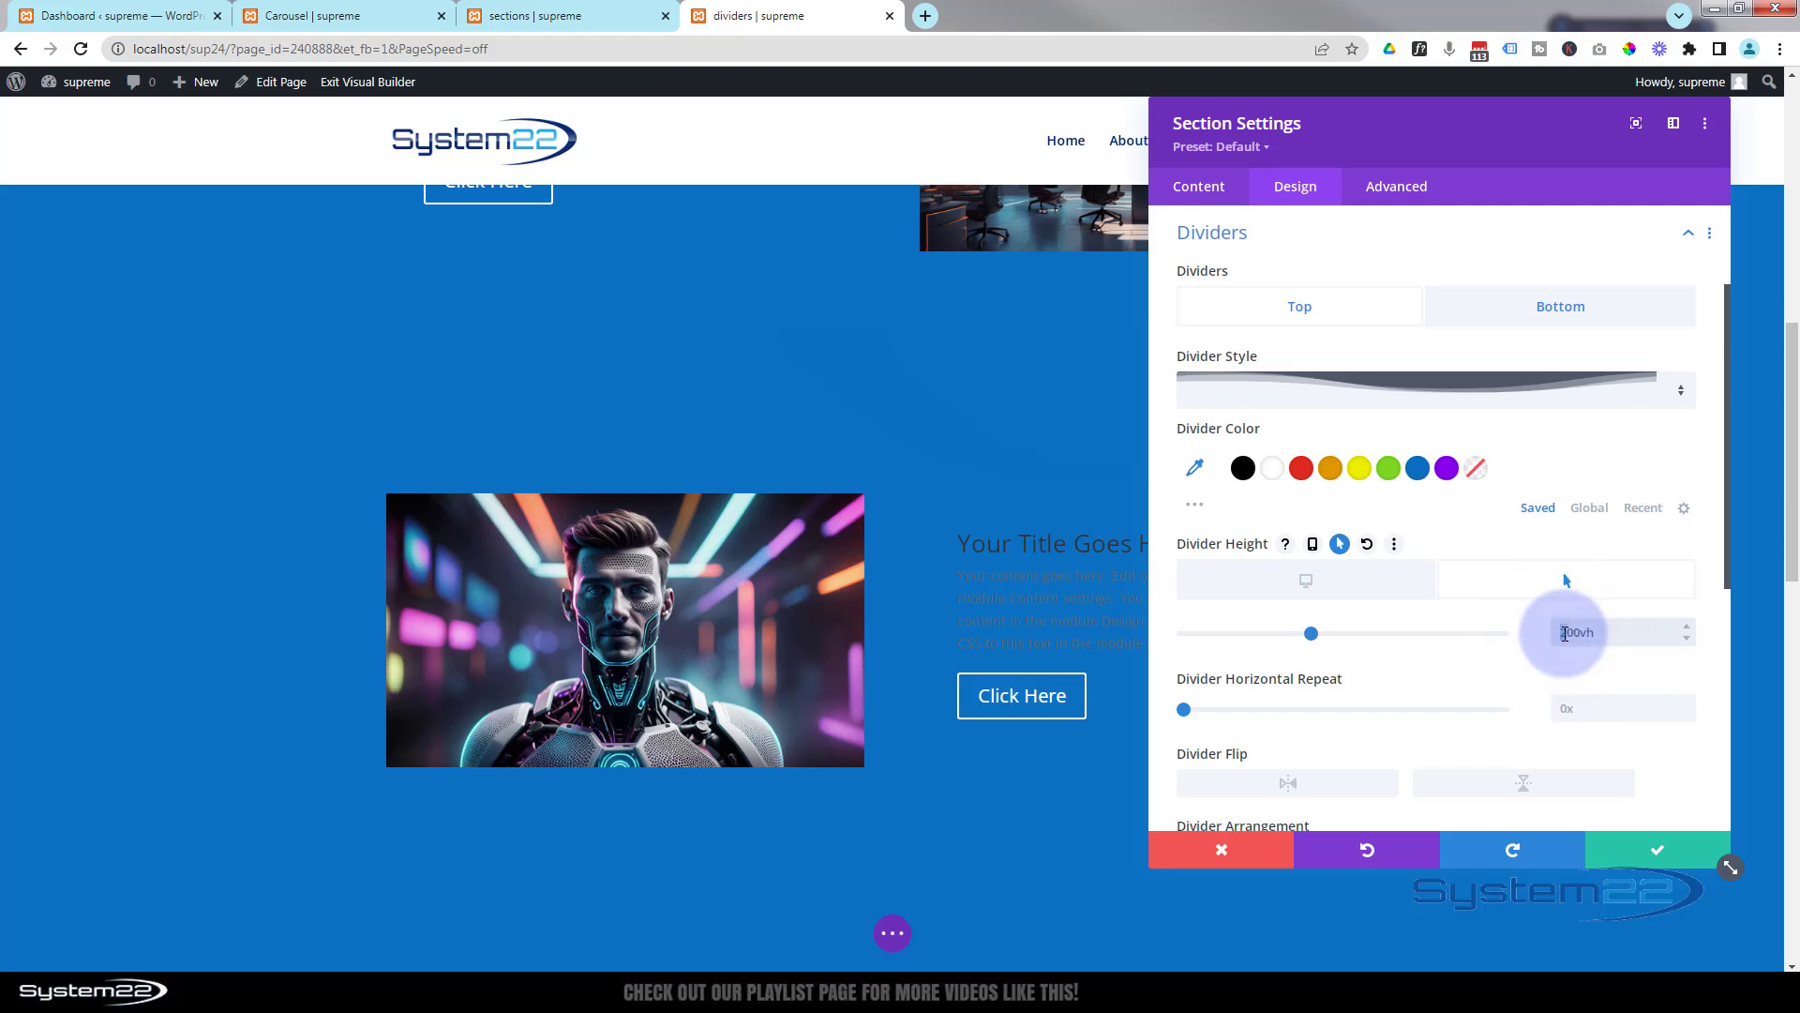
{"action": "type", "text": "1"}
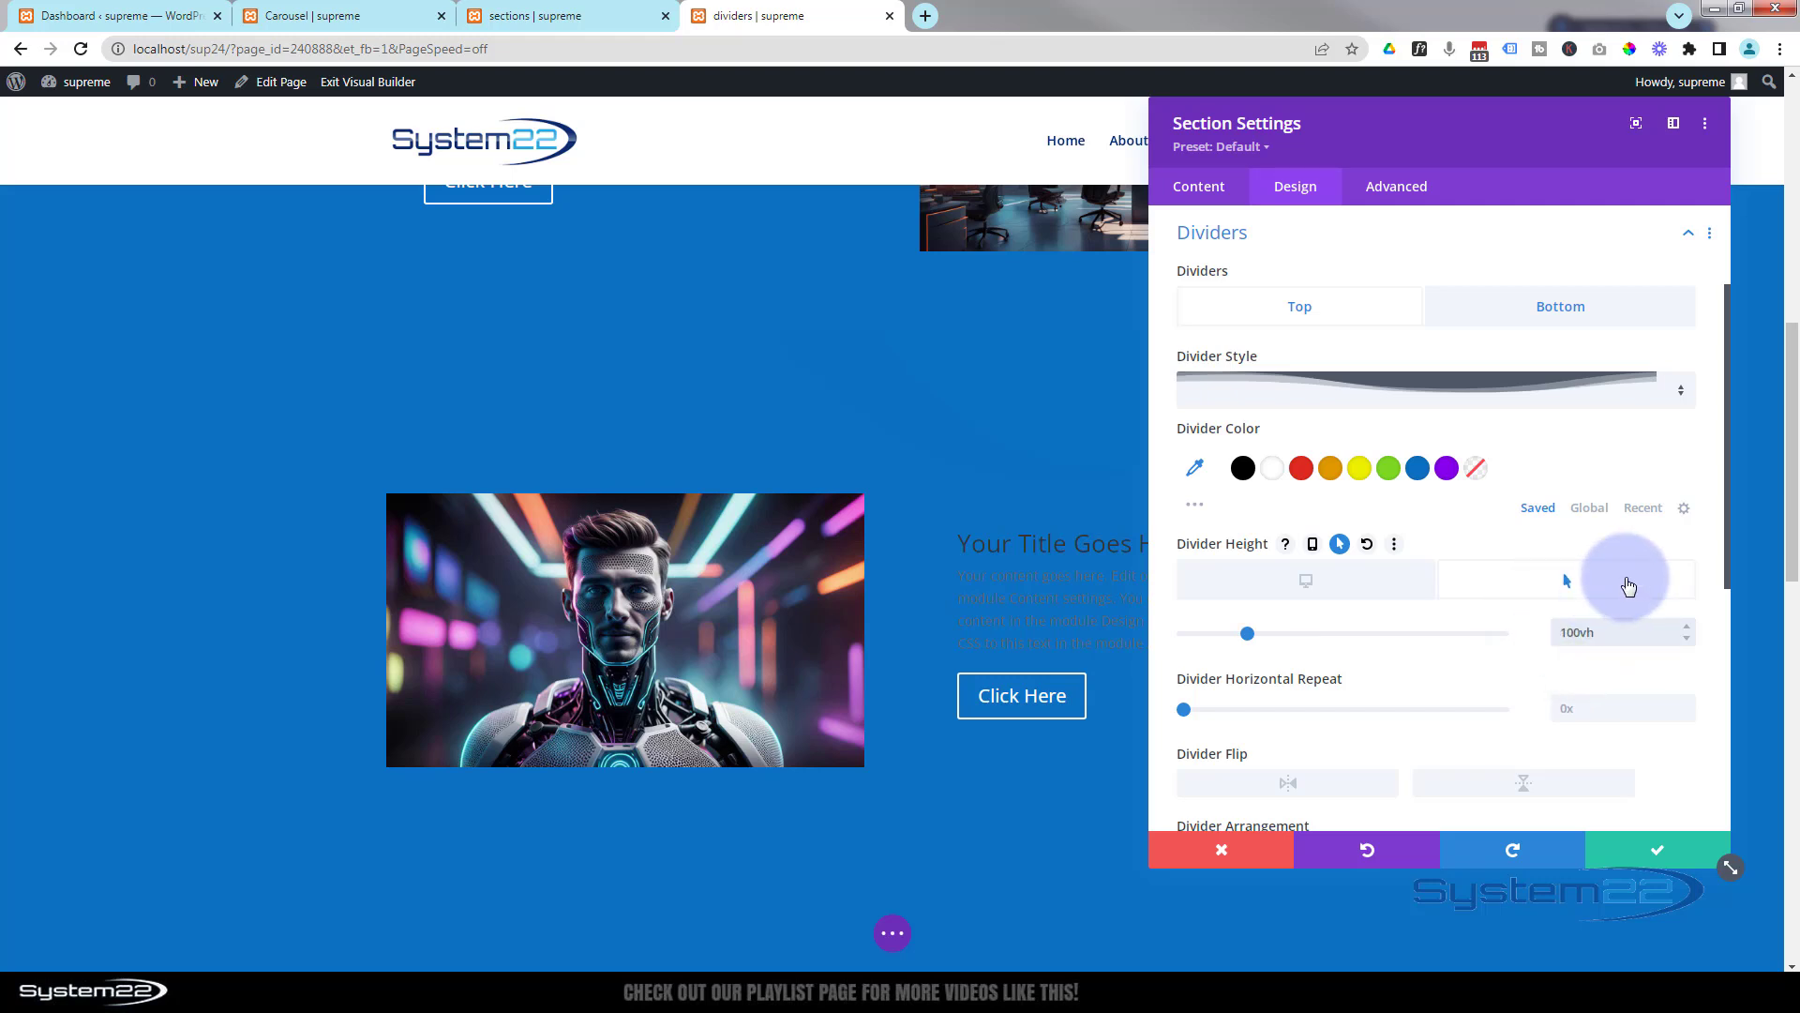
Lower the bottom divider's hover height to 100vh and save the section settings
{"action": "left_click", "coordinate": [1561, 322]}
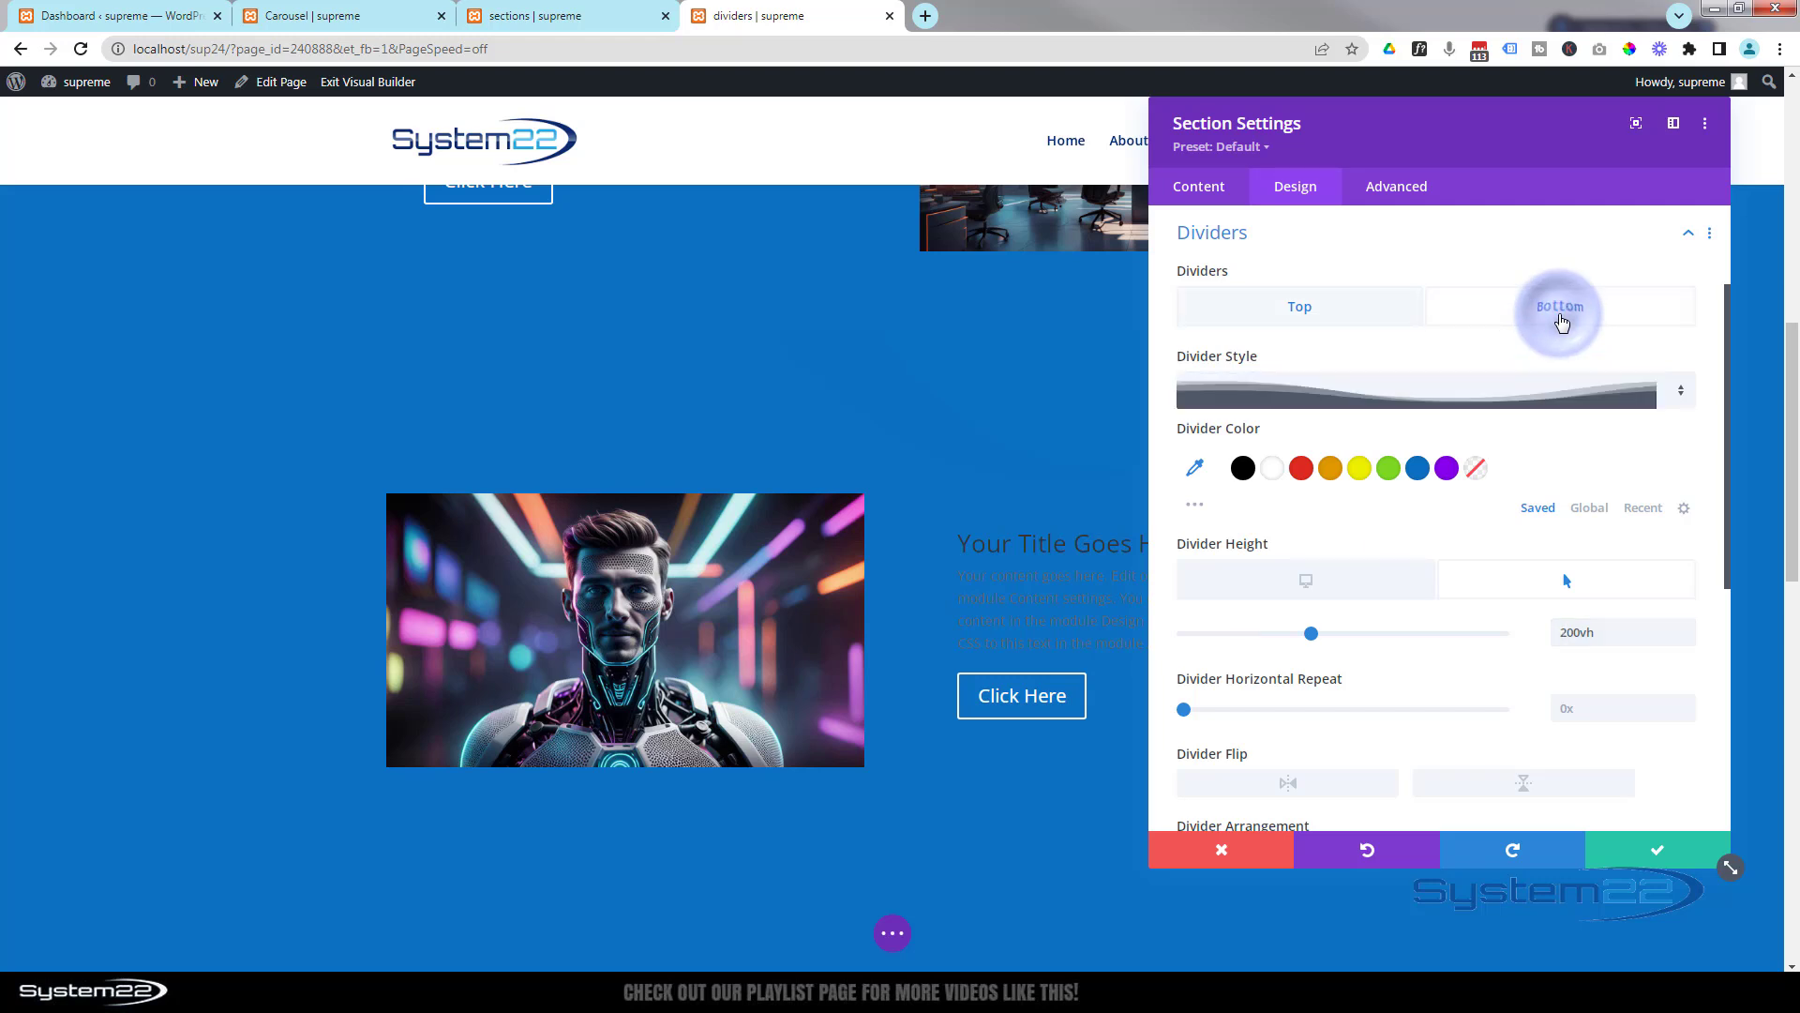
{"action": "left_click_drag", "start_coordinate": [1569, 626], "coordinate": [1589, 611]}
{"action": "type", "text": "1"}
{"action": "left_click", "coordinate": [1664, 850]}
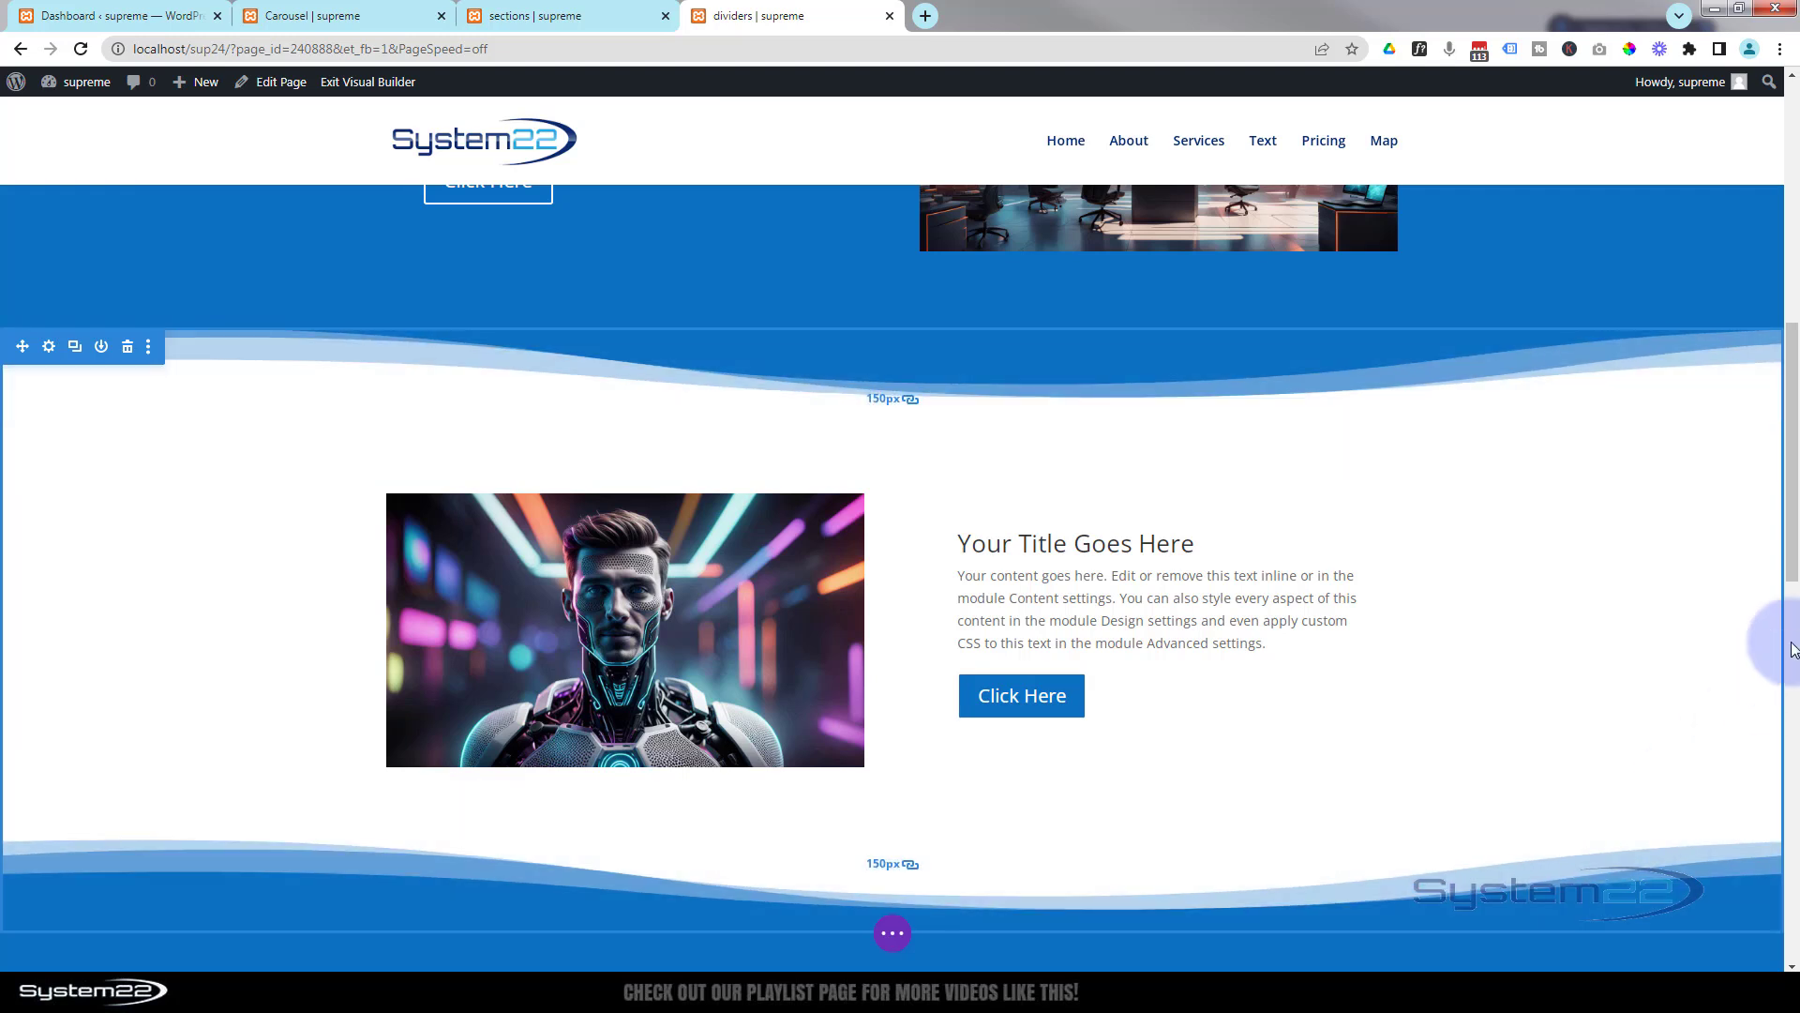
Save the page as a draft and scroll the live page to test the wave dividers on hover
{"action": "left_click", "coordinate": [891, 935]}
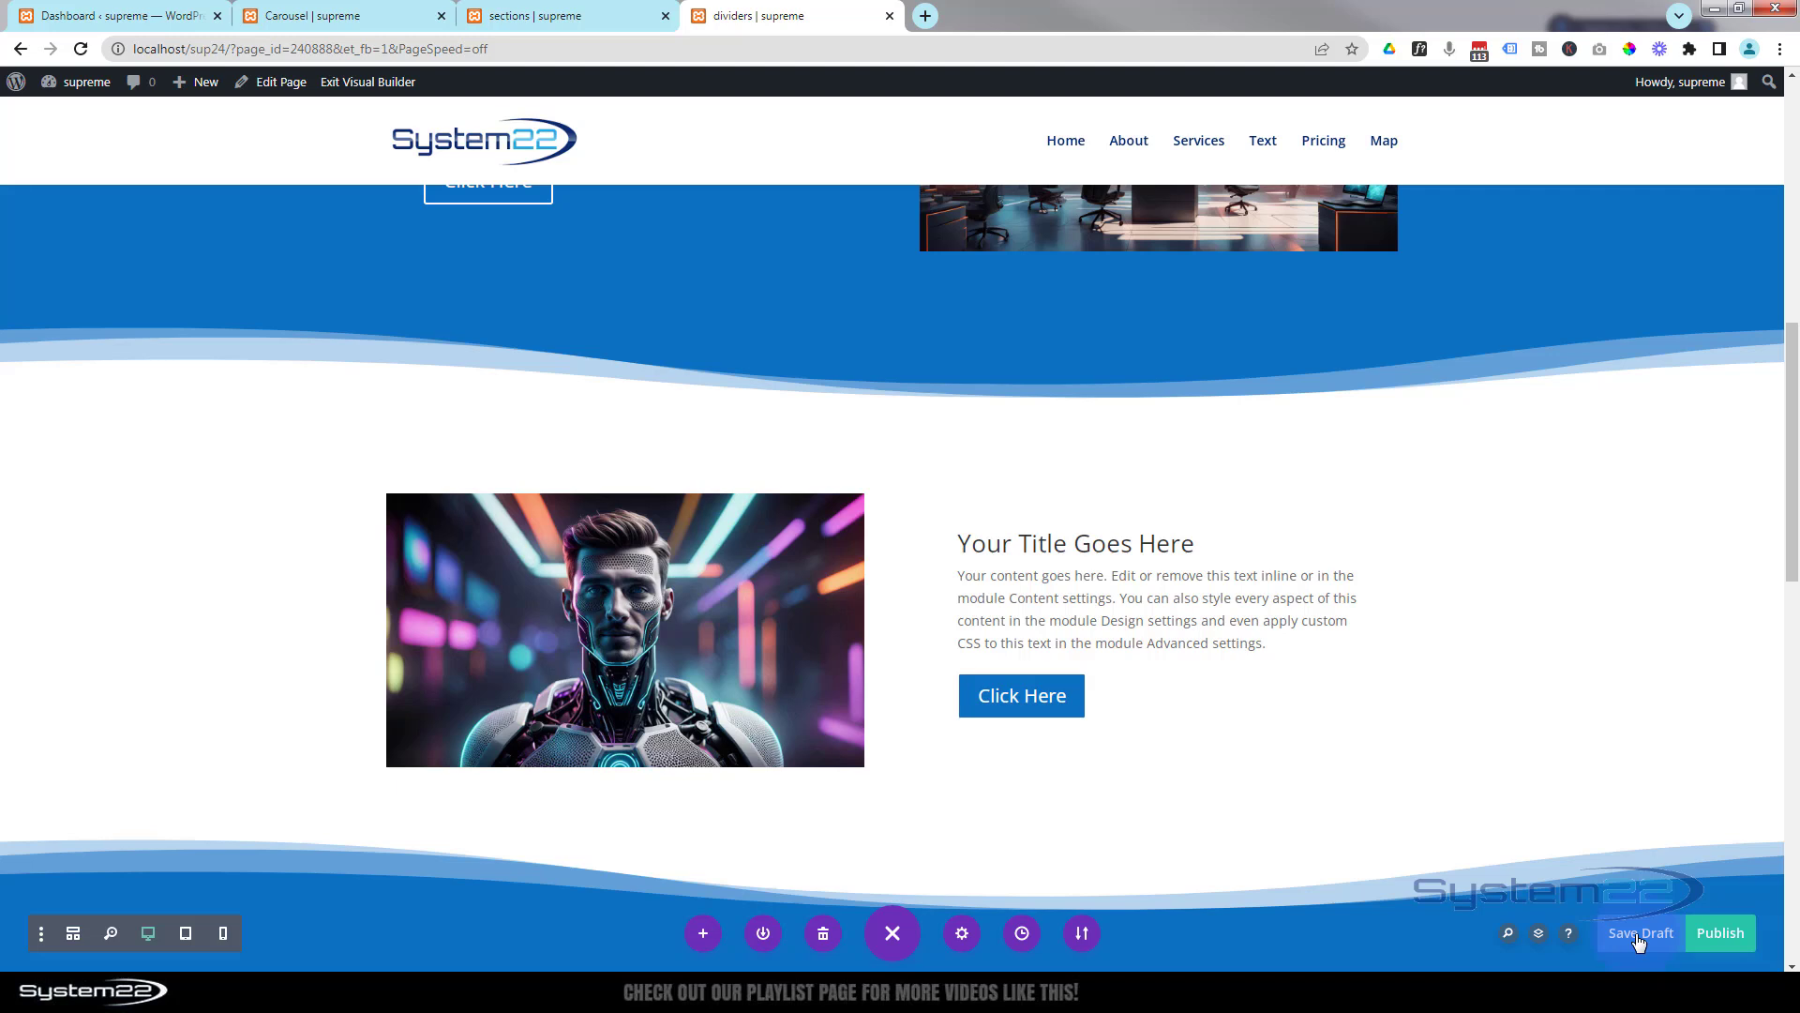
{"action": "left_click", "coordinate": [391, 83]}
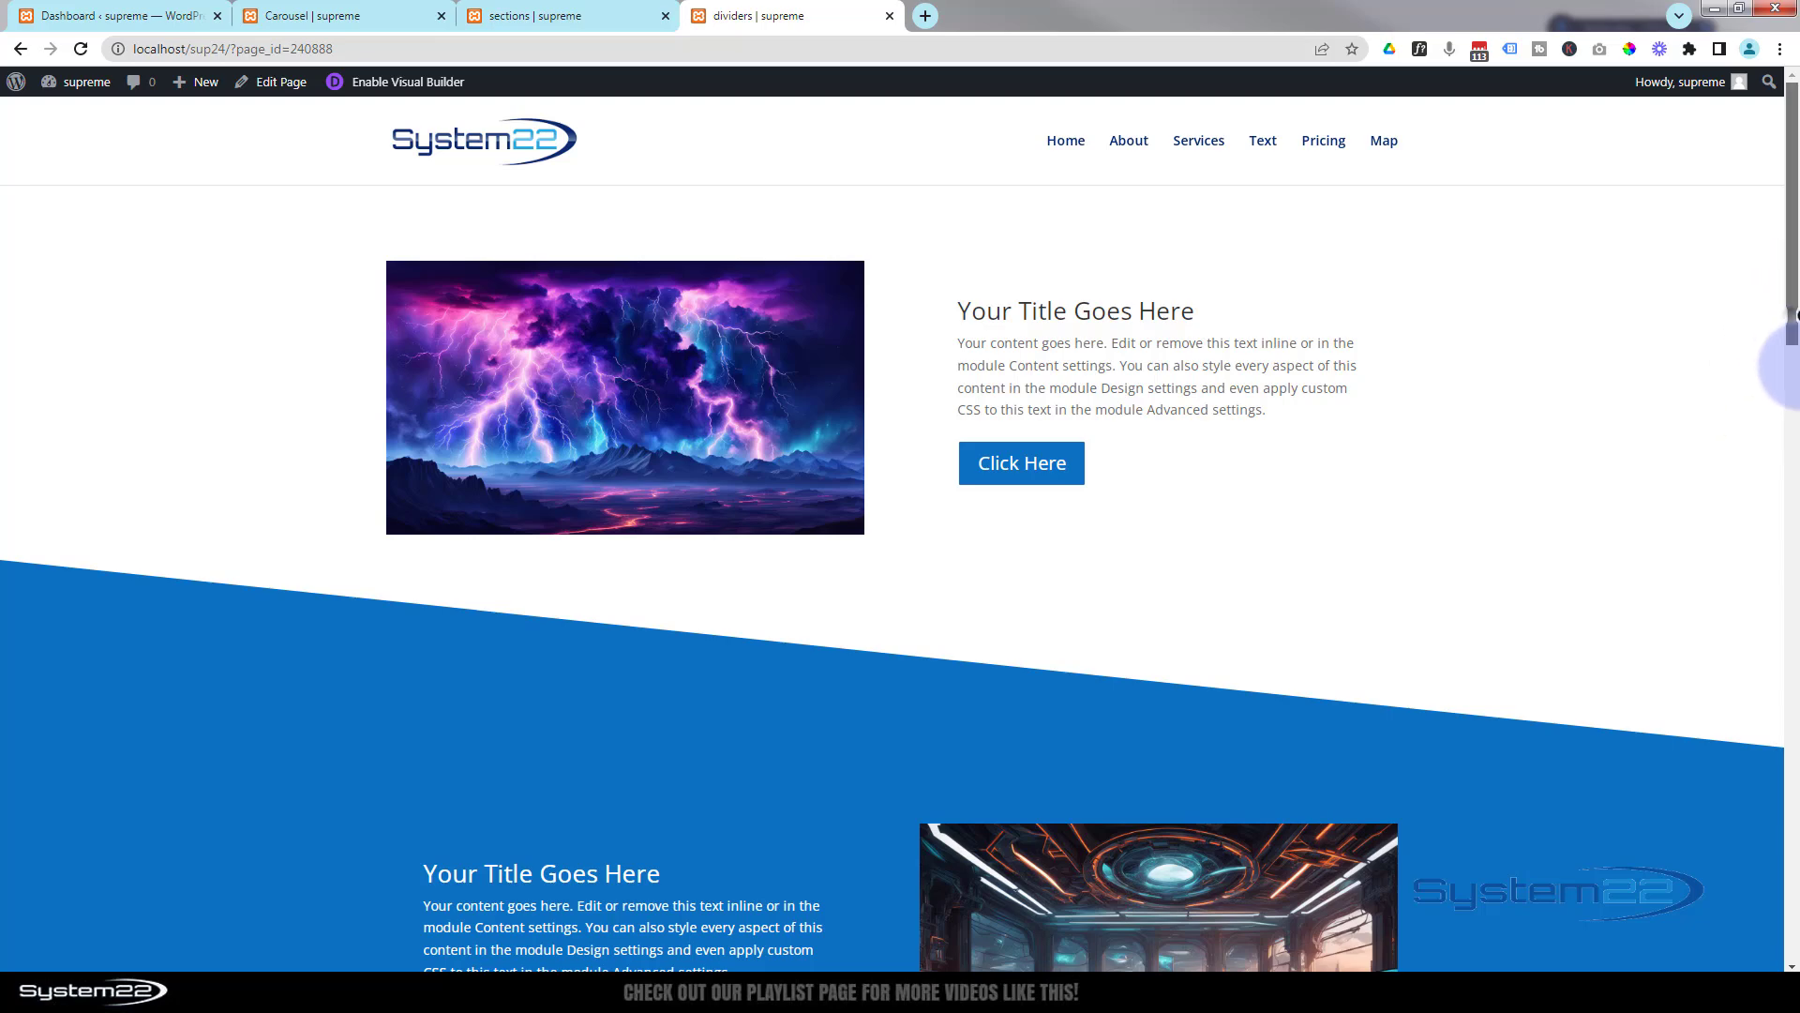
{"action": "scroll", "coordinate": [1781, 301], "scroll_direction": "down", "scroll_amount": 8}
{"action": "scroll", "coordinate": [900, 544], "scroll_direction": "down", "scroll_amount": 3}
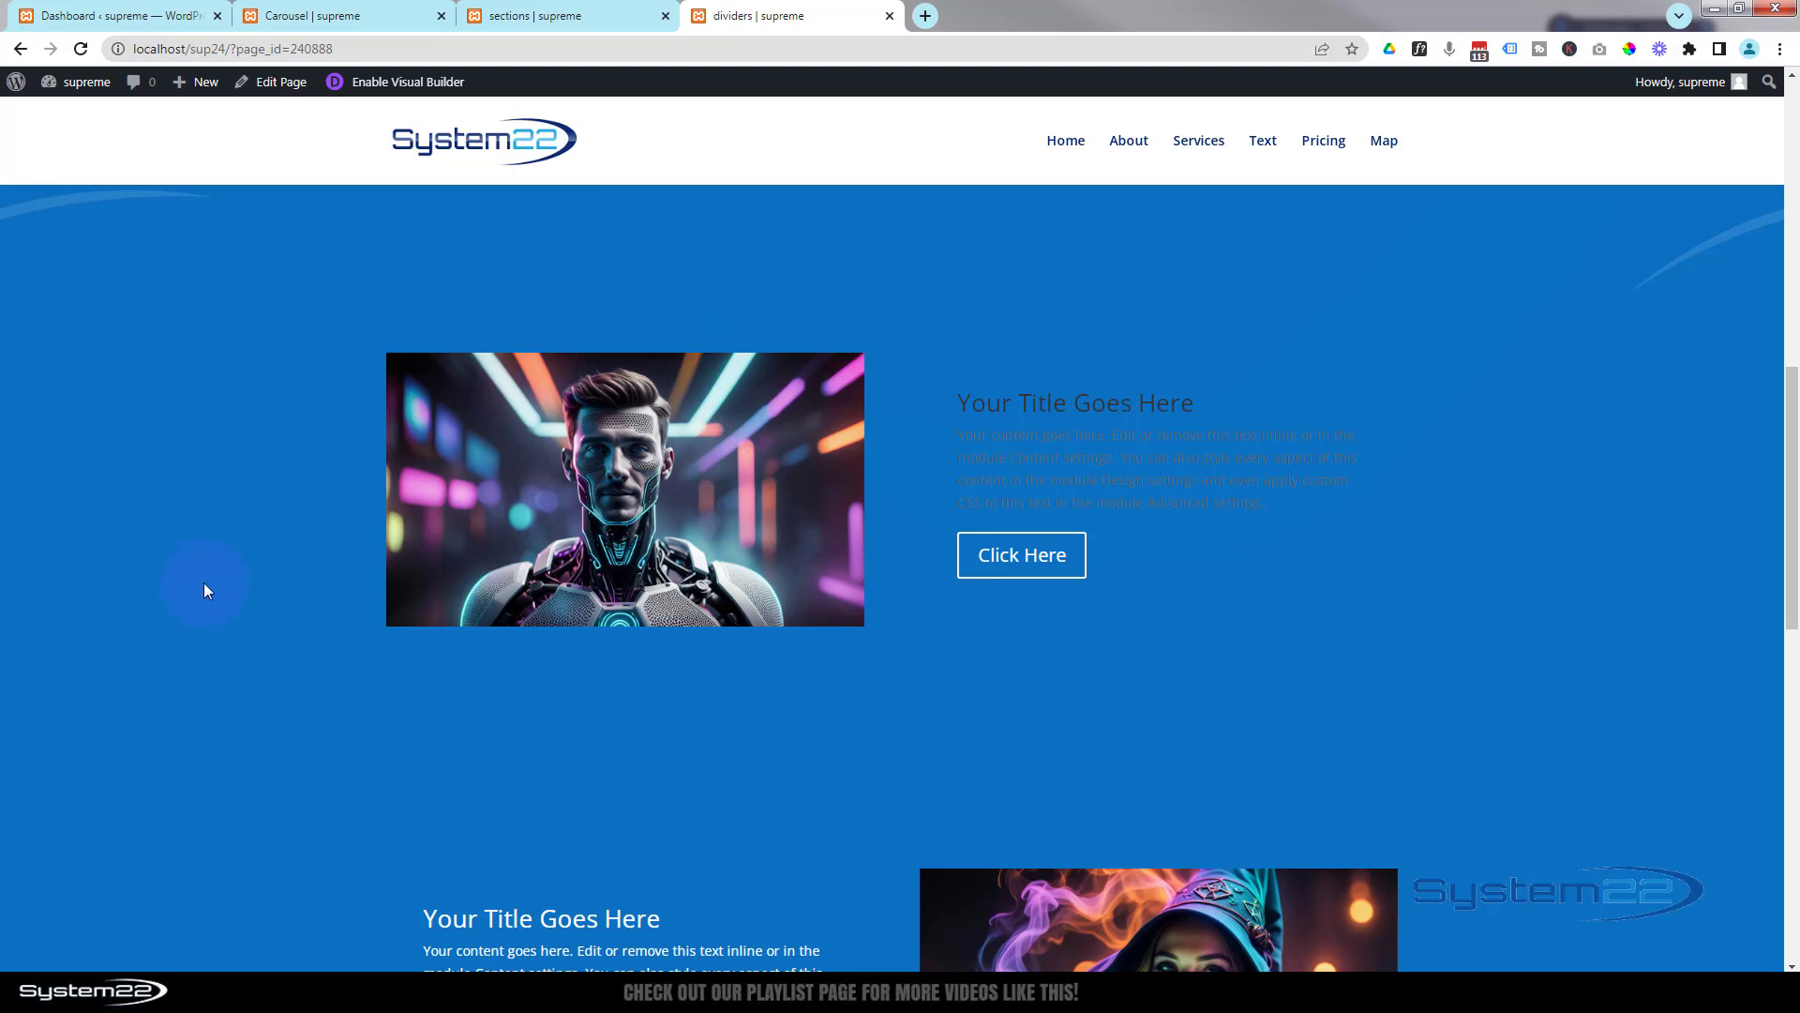
{"action": "scroll", "coordinate": [204, 588], "scroll_direction": "up", "scroll_amount": 8}
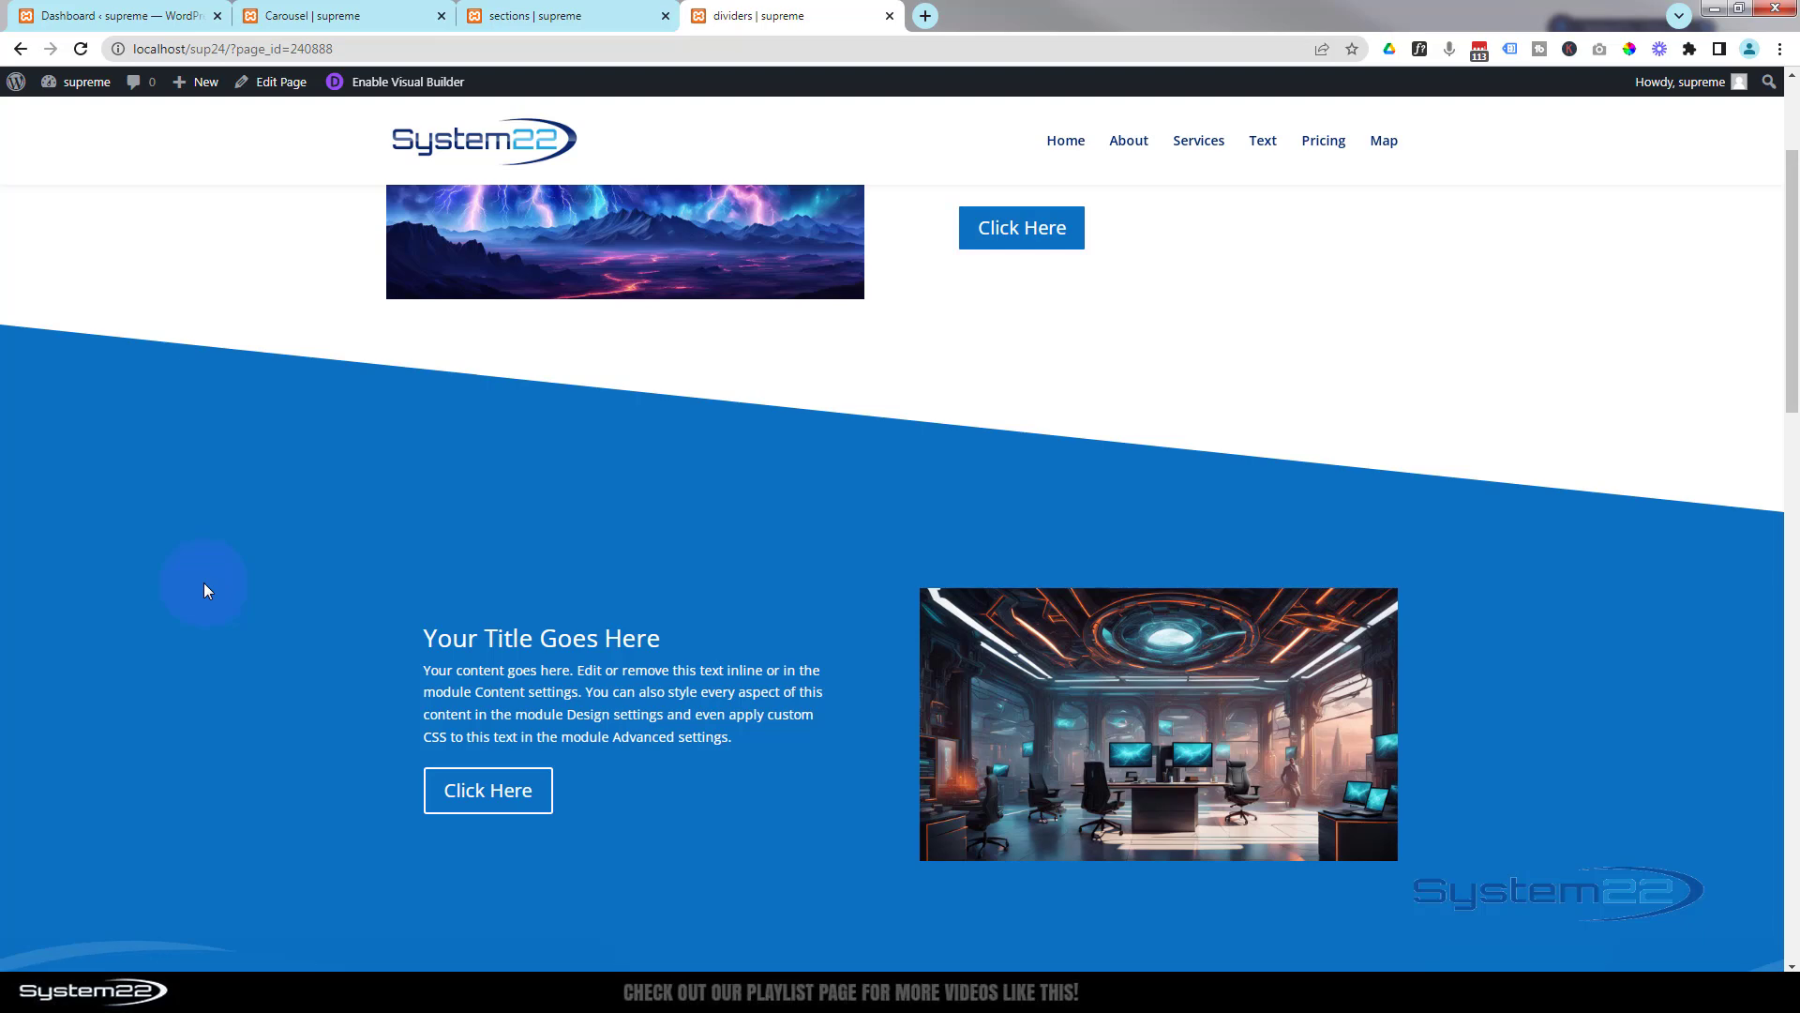
{"action": "scroll", "coordinate": [204, 582], "scroll_direction": "down", "scroll_amount": 4}
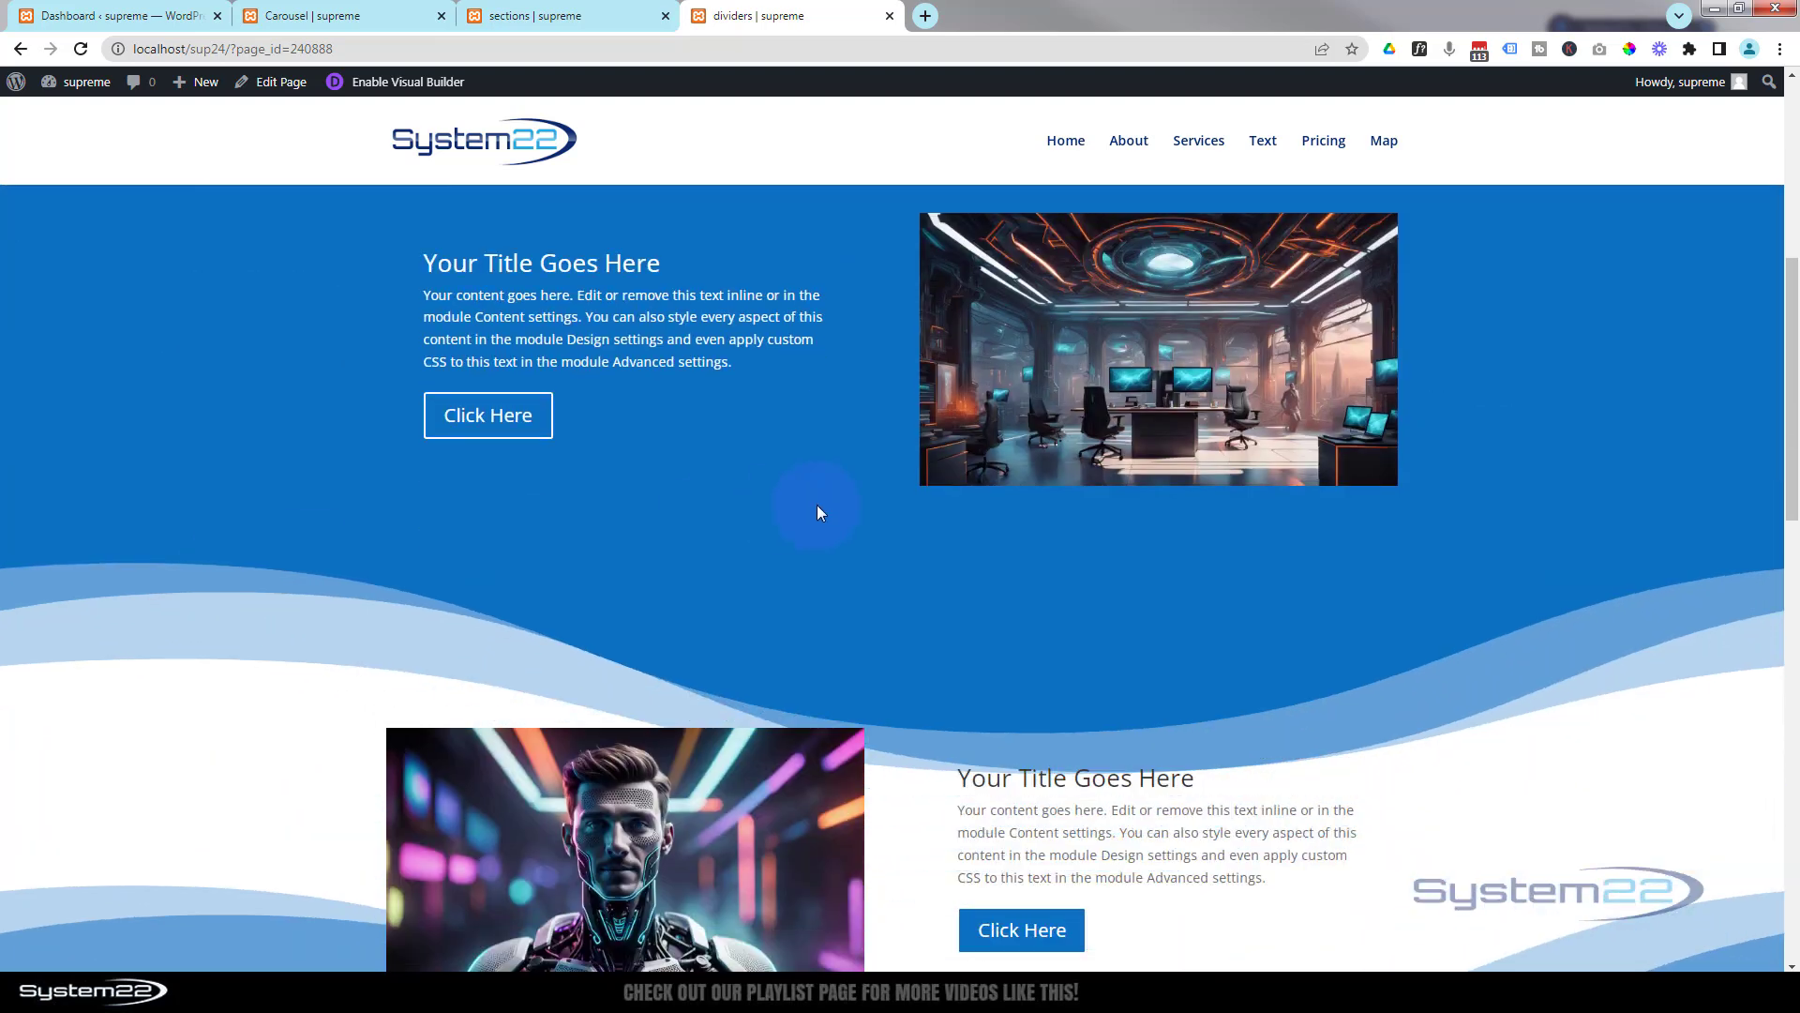
{"action": "scroll", "coordinate": [818, 512], "scroll_direction": "down", "scroll_amount": 4}
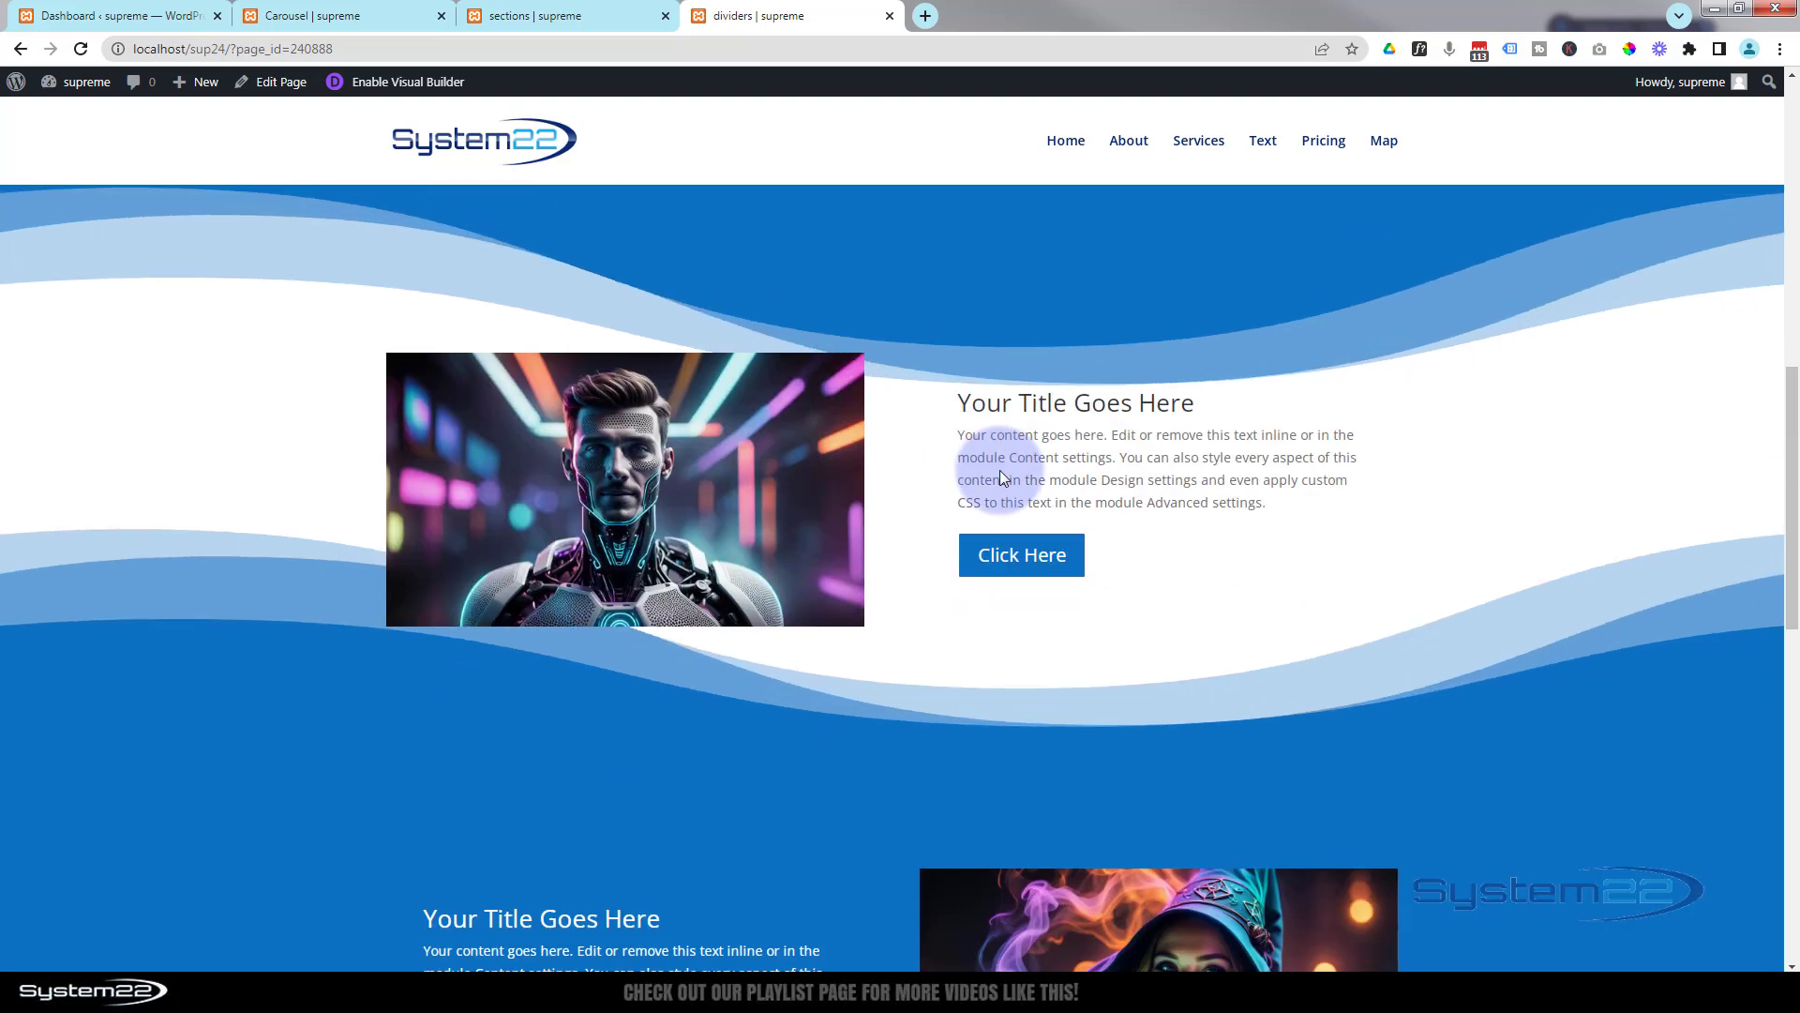
{"action": "scroll", "coordinate": [999, 472], "scroll_direction": "down", "scroll_amount": 10}
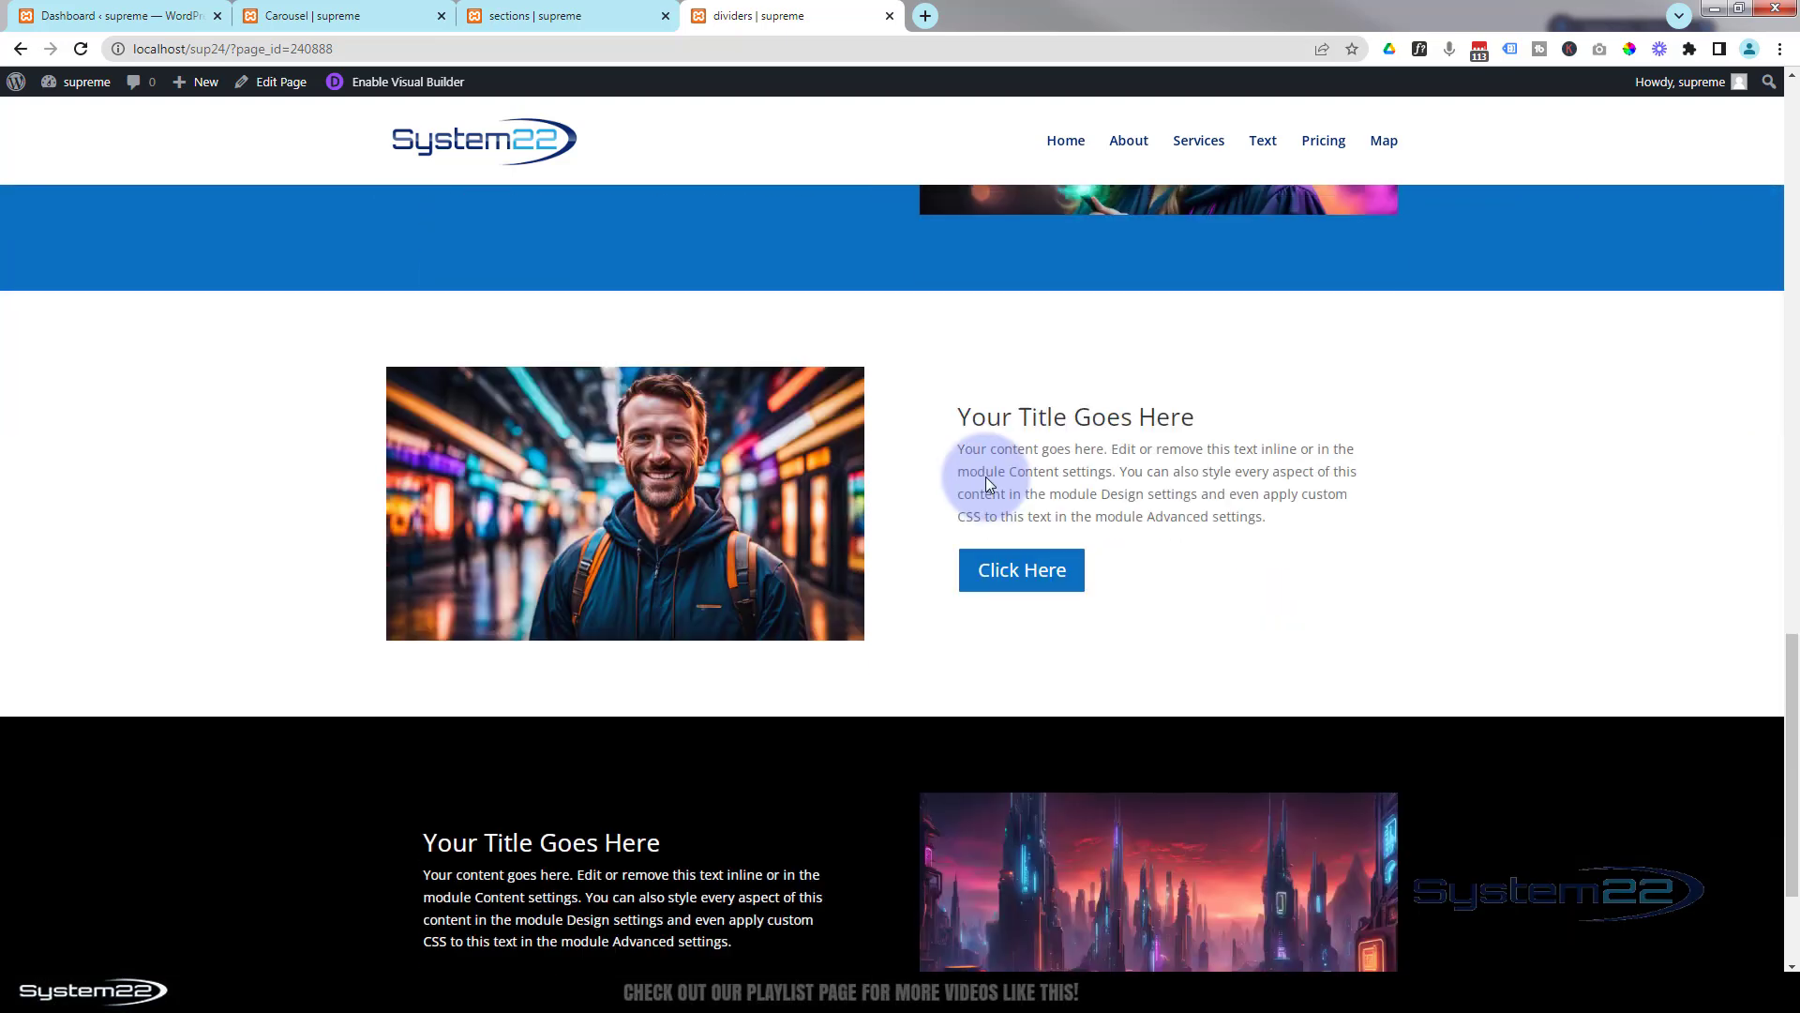
{"action": "scroll", "coordinate": [987, 476], "scroll_direction": "down", "scroll_amount": 2}
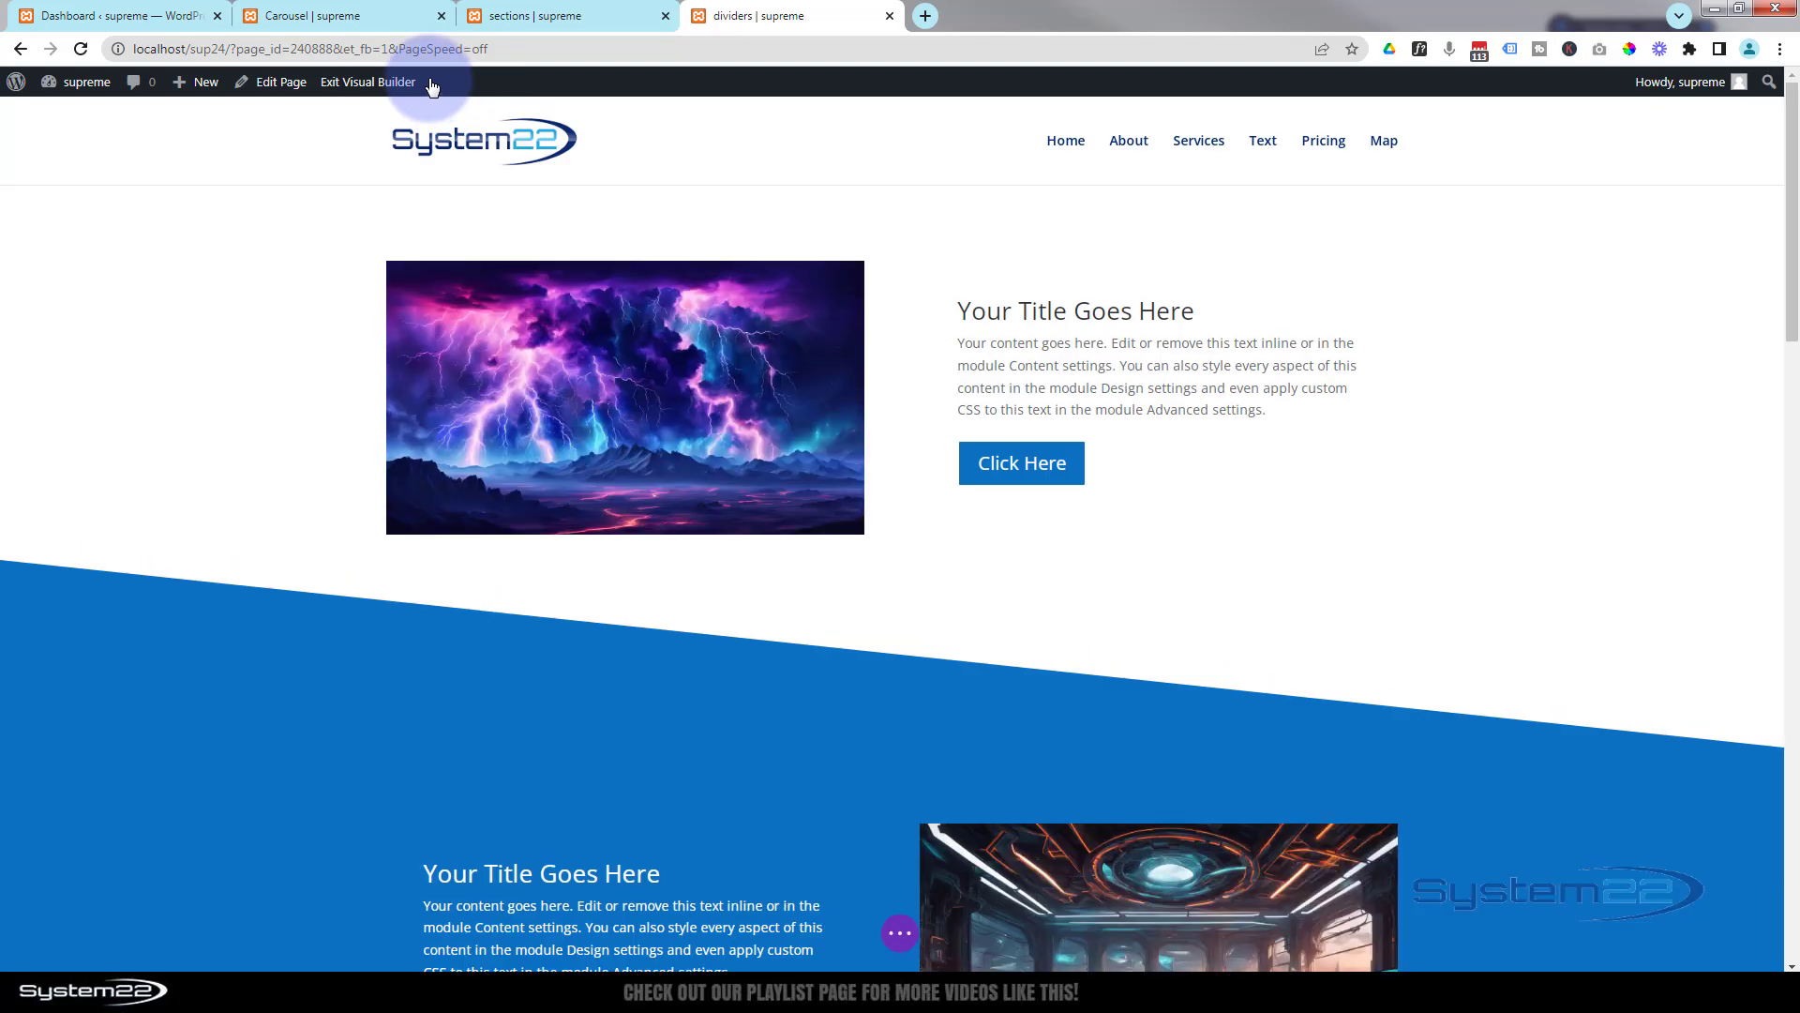
Scroll down to the black cityscape section and open its Design settings
{"action": "scroll", "coordinate": [1185, 421], "scroll_direction": "down", "scroll_amount": 10}
{"action": "scroll", "coordinate": [1184, 420], "scroll_direction": "down", "scroll_amount": 8}
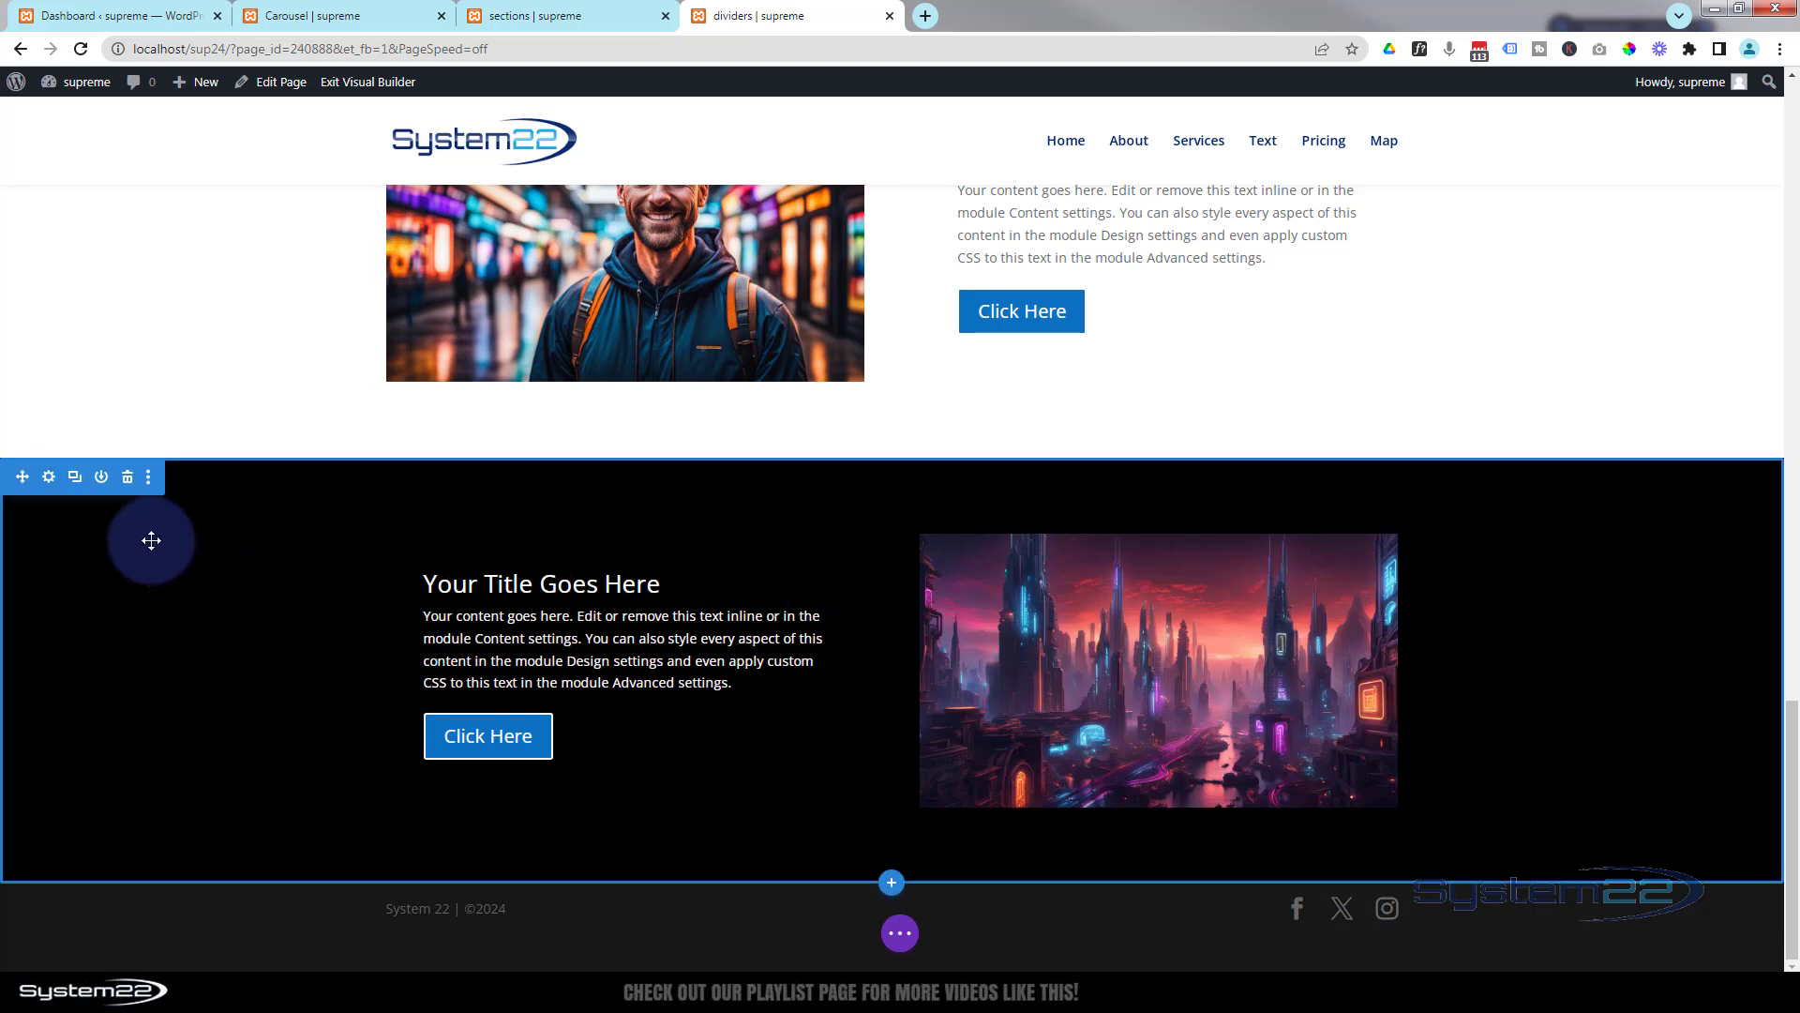
{"action": "left_click", "coordinate": [50, 478]}
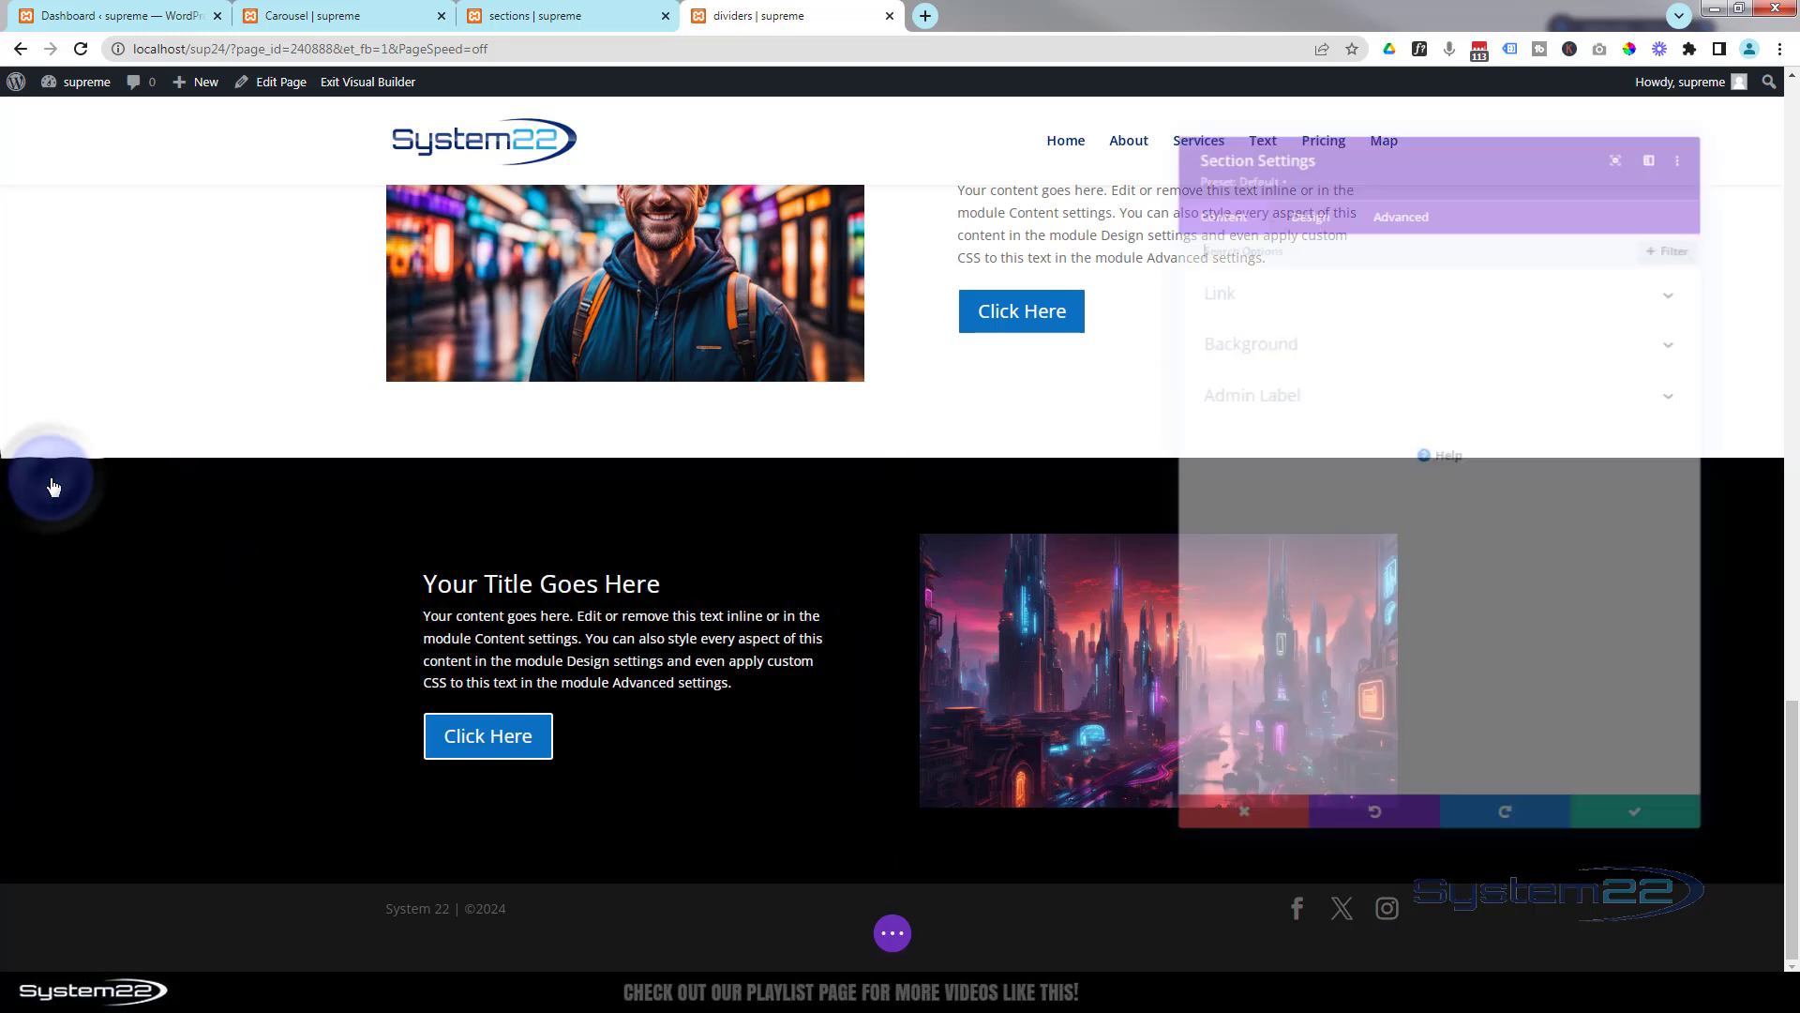
{"action": "left_click", "coordinate": [1291, 190]}
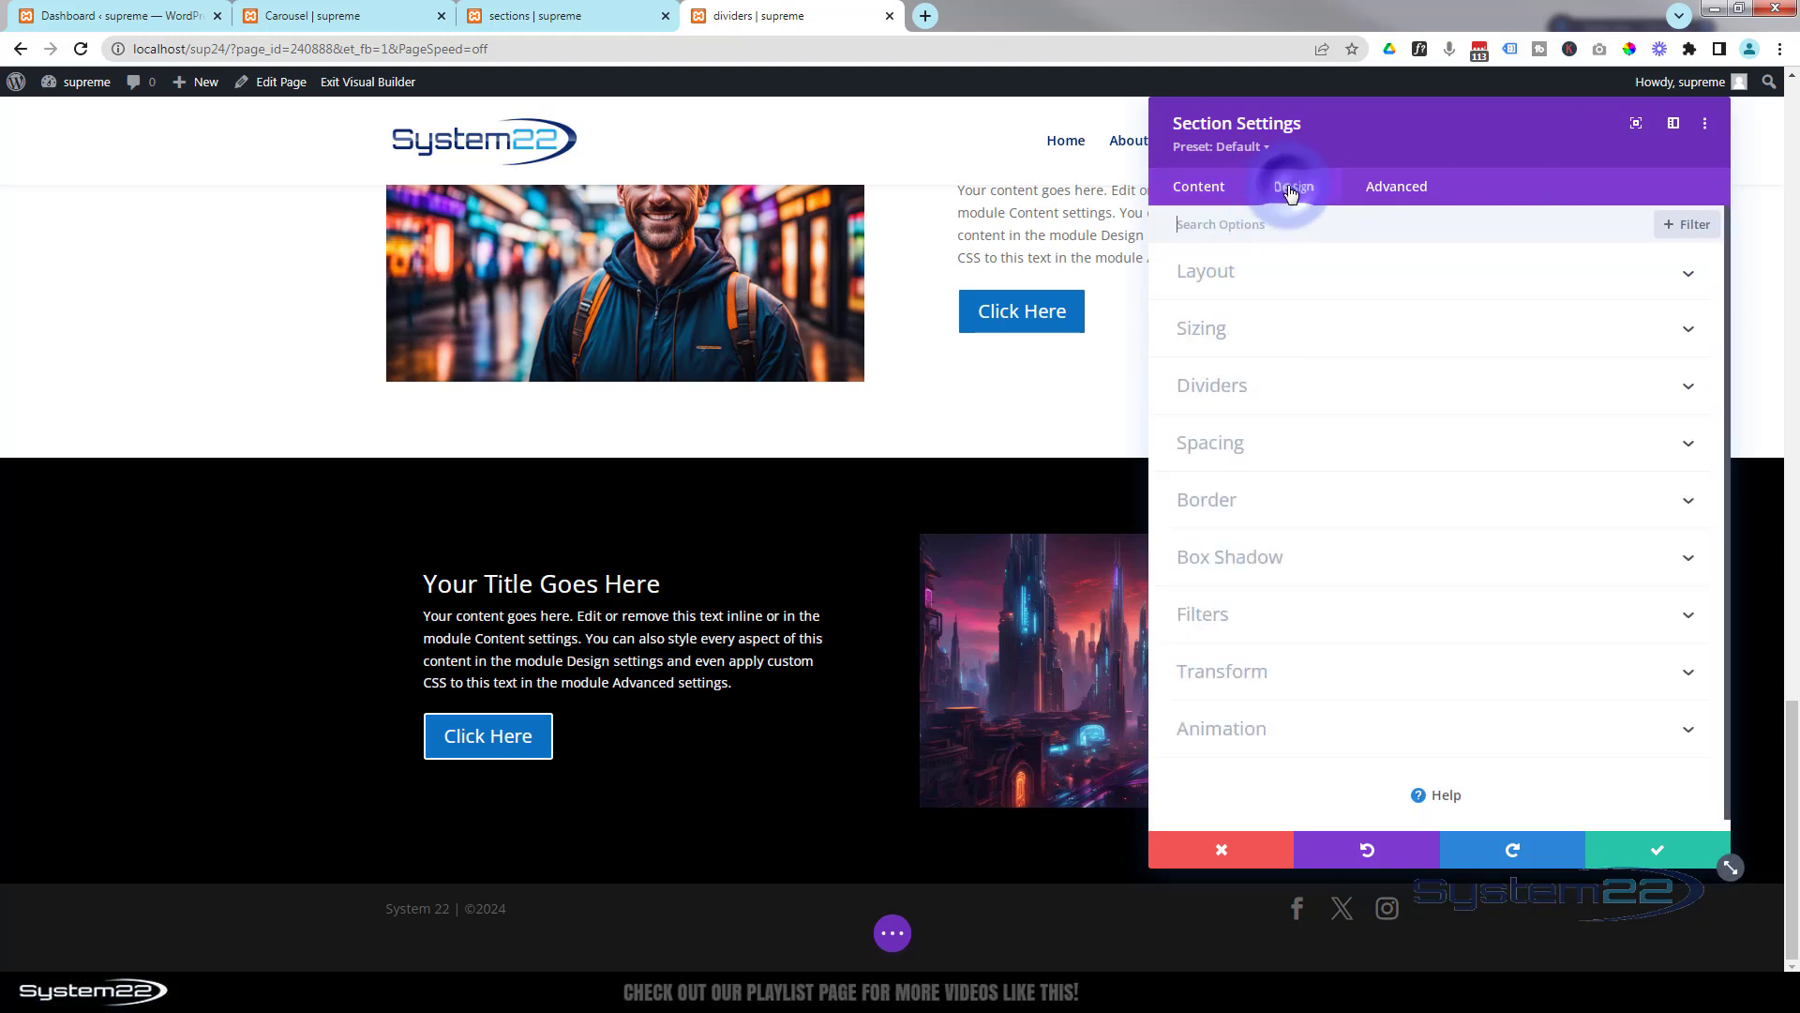
Give the black section a wave-shaped bottom divider in dark grey #242424
{"action": "left_click", "coordinate": [1403, 384]}
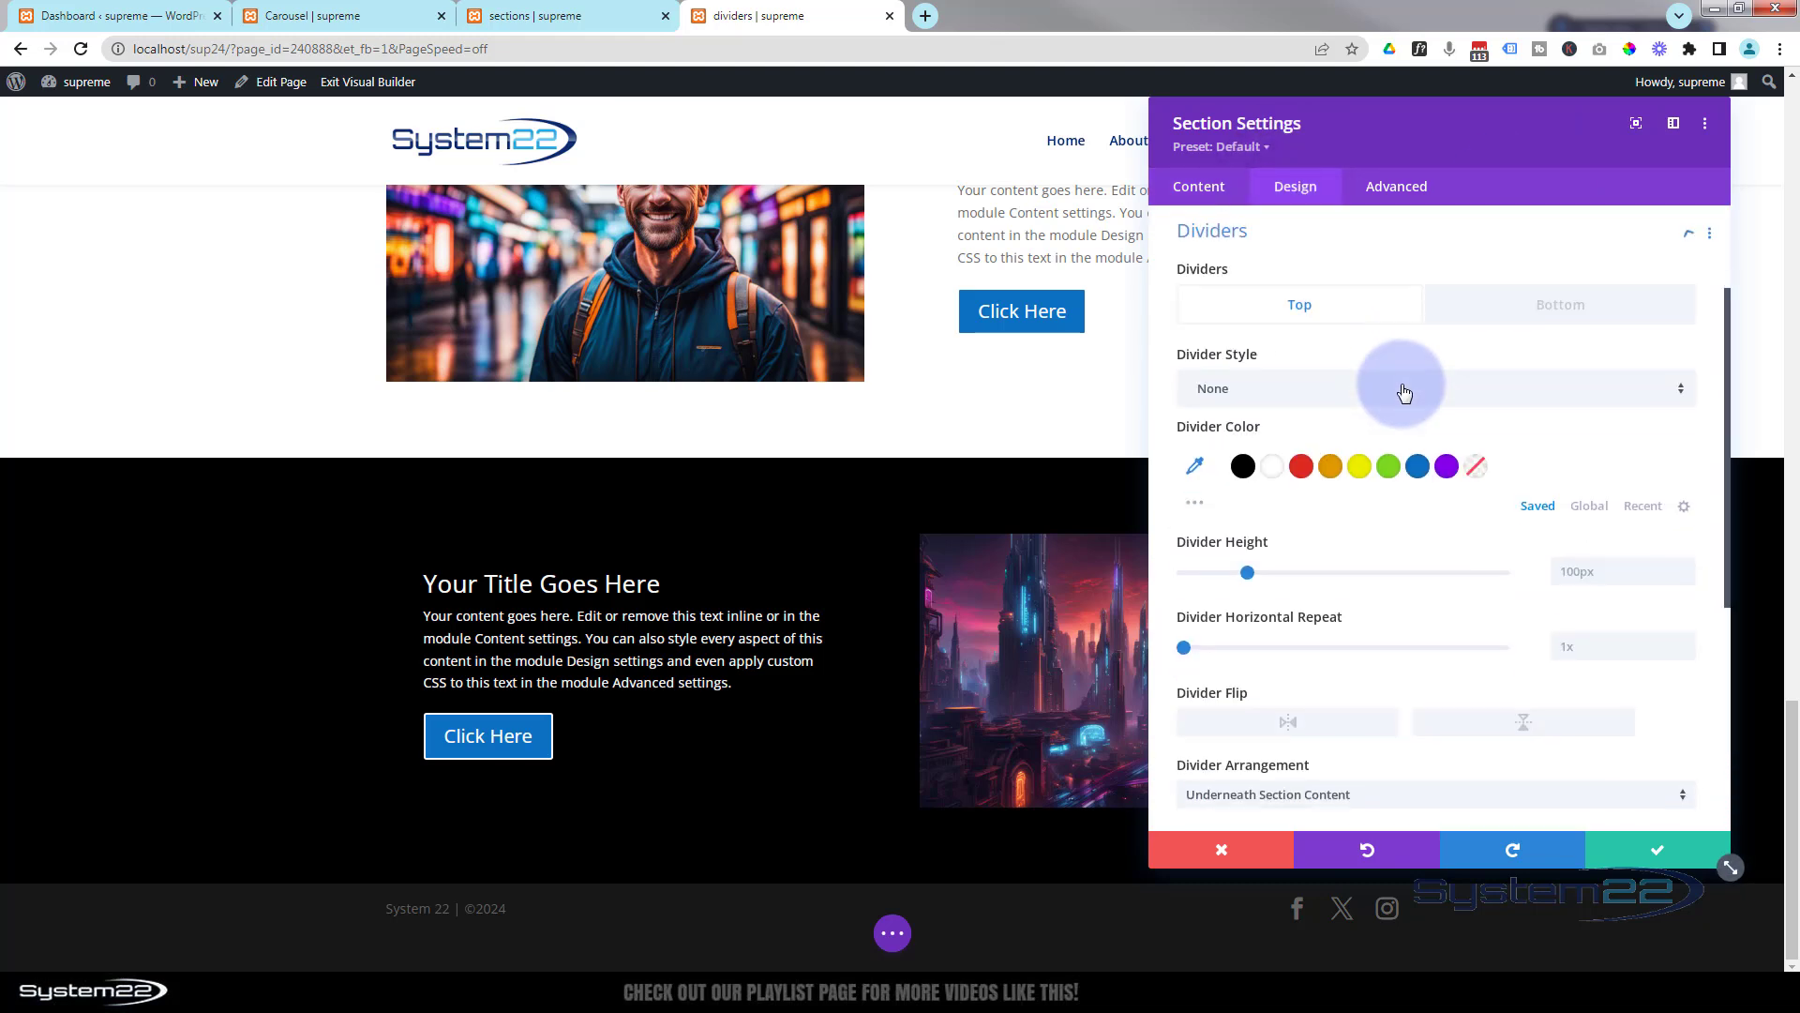
{"action": "left_click", "coordinate": [1560, 313]}
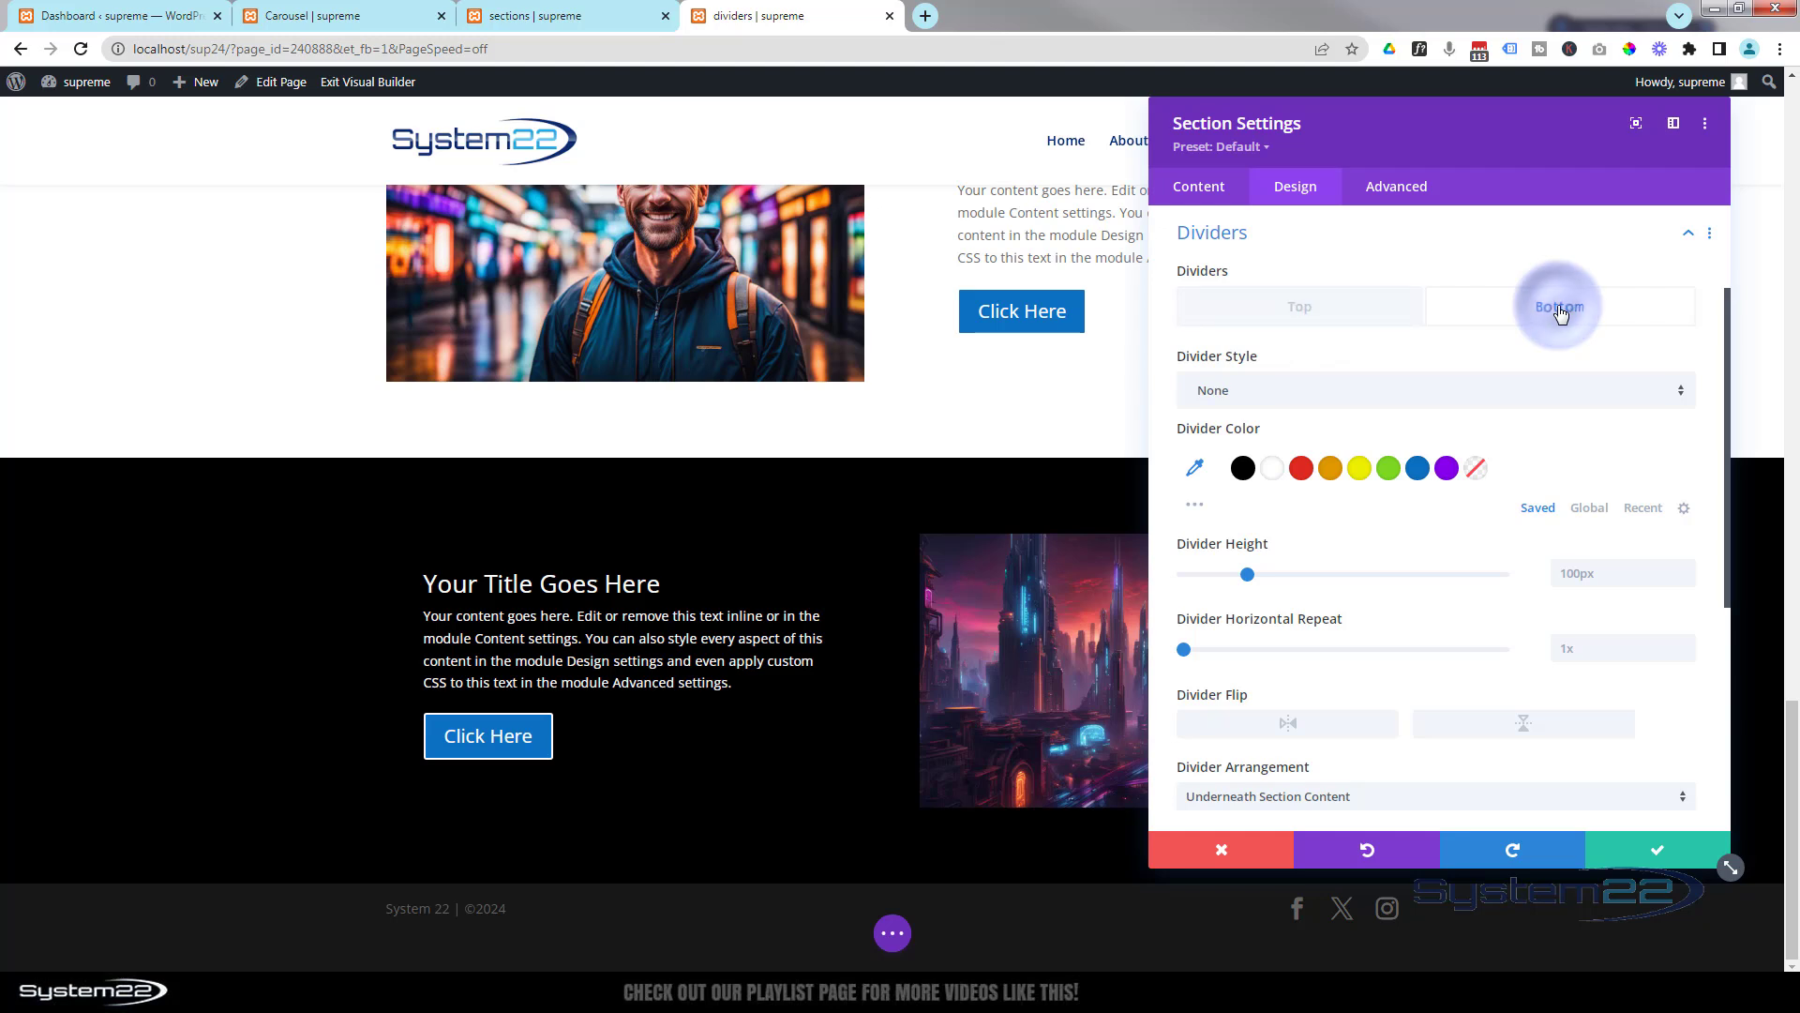
{"action": "left_click", "coordinate": [1404, 392]}
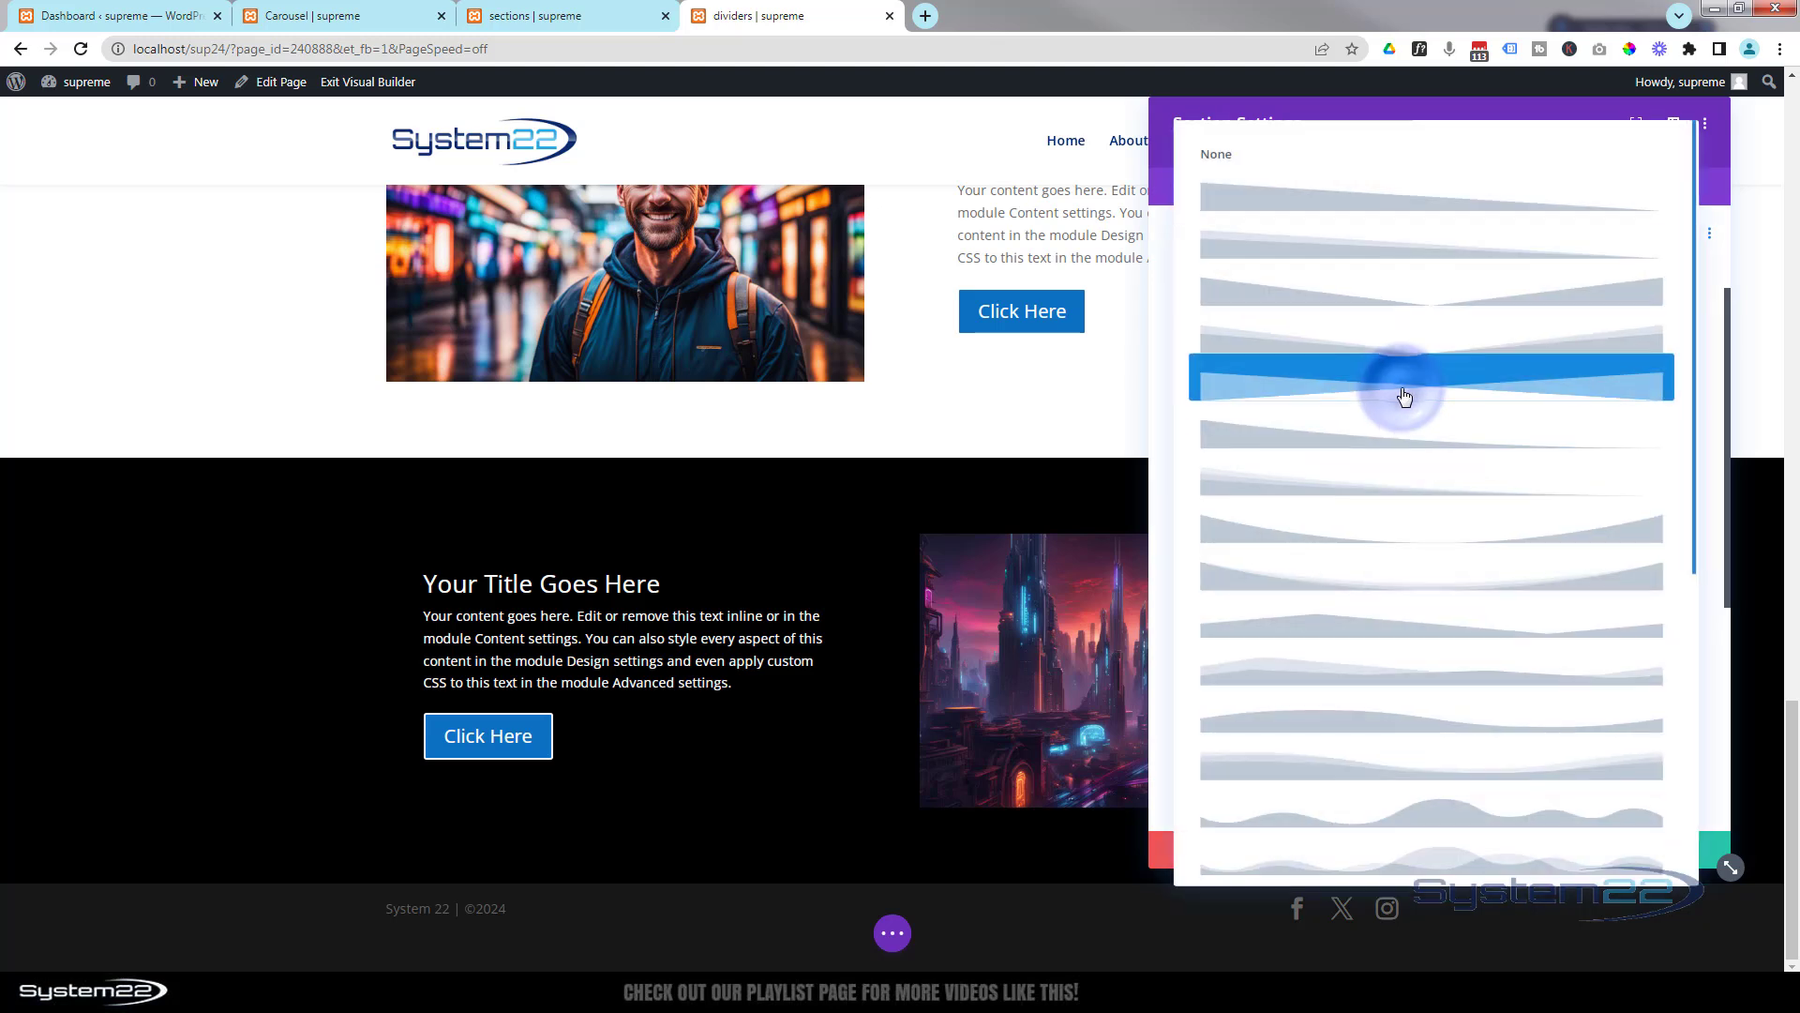
{"action": "left_click", "coordinate": [1452, 866]}
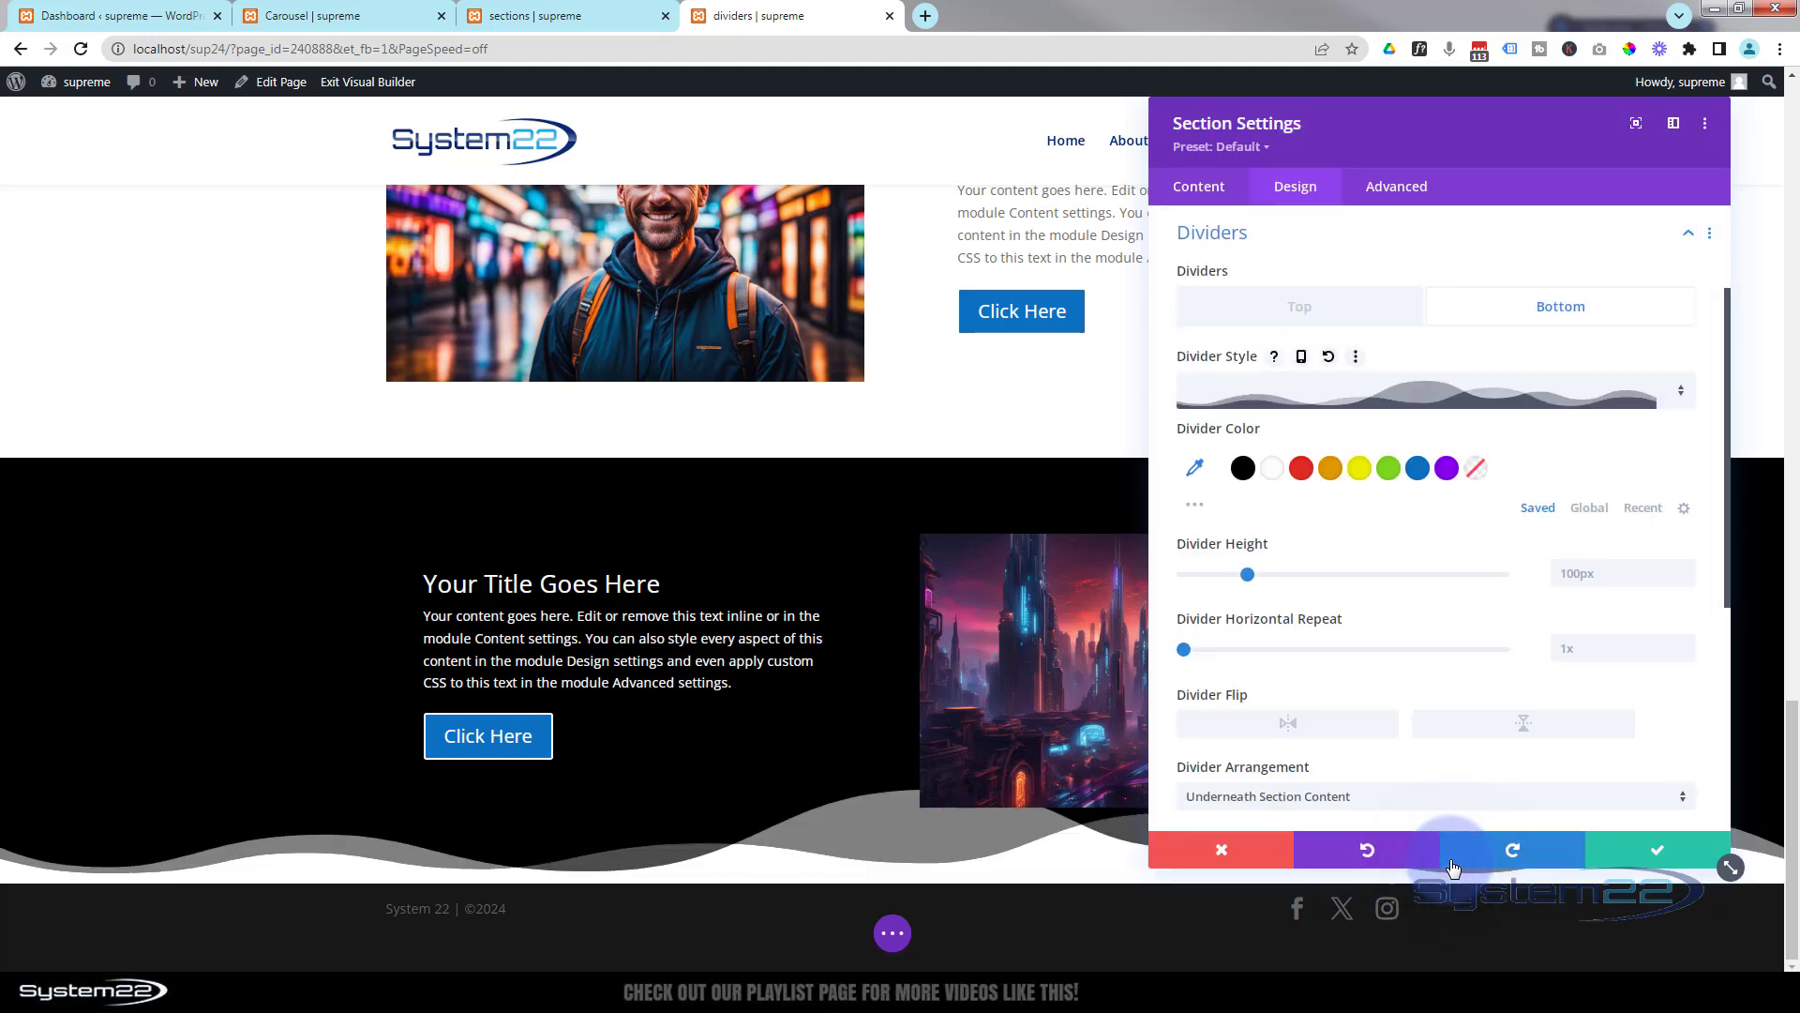
{"action": "left_click", "coordinate": [1197, 511]}
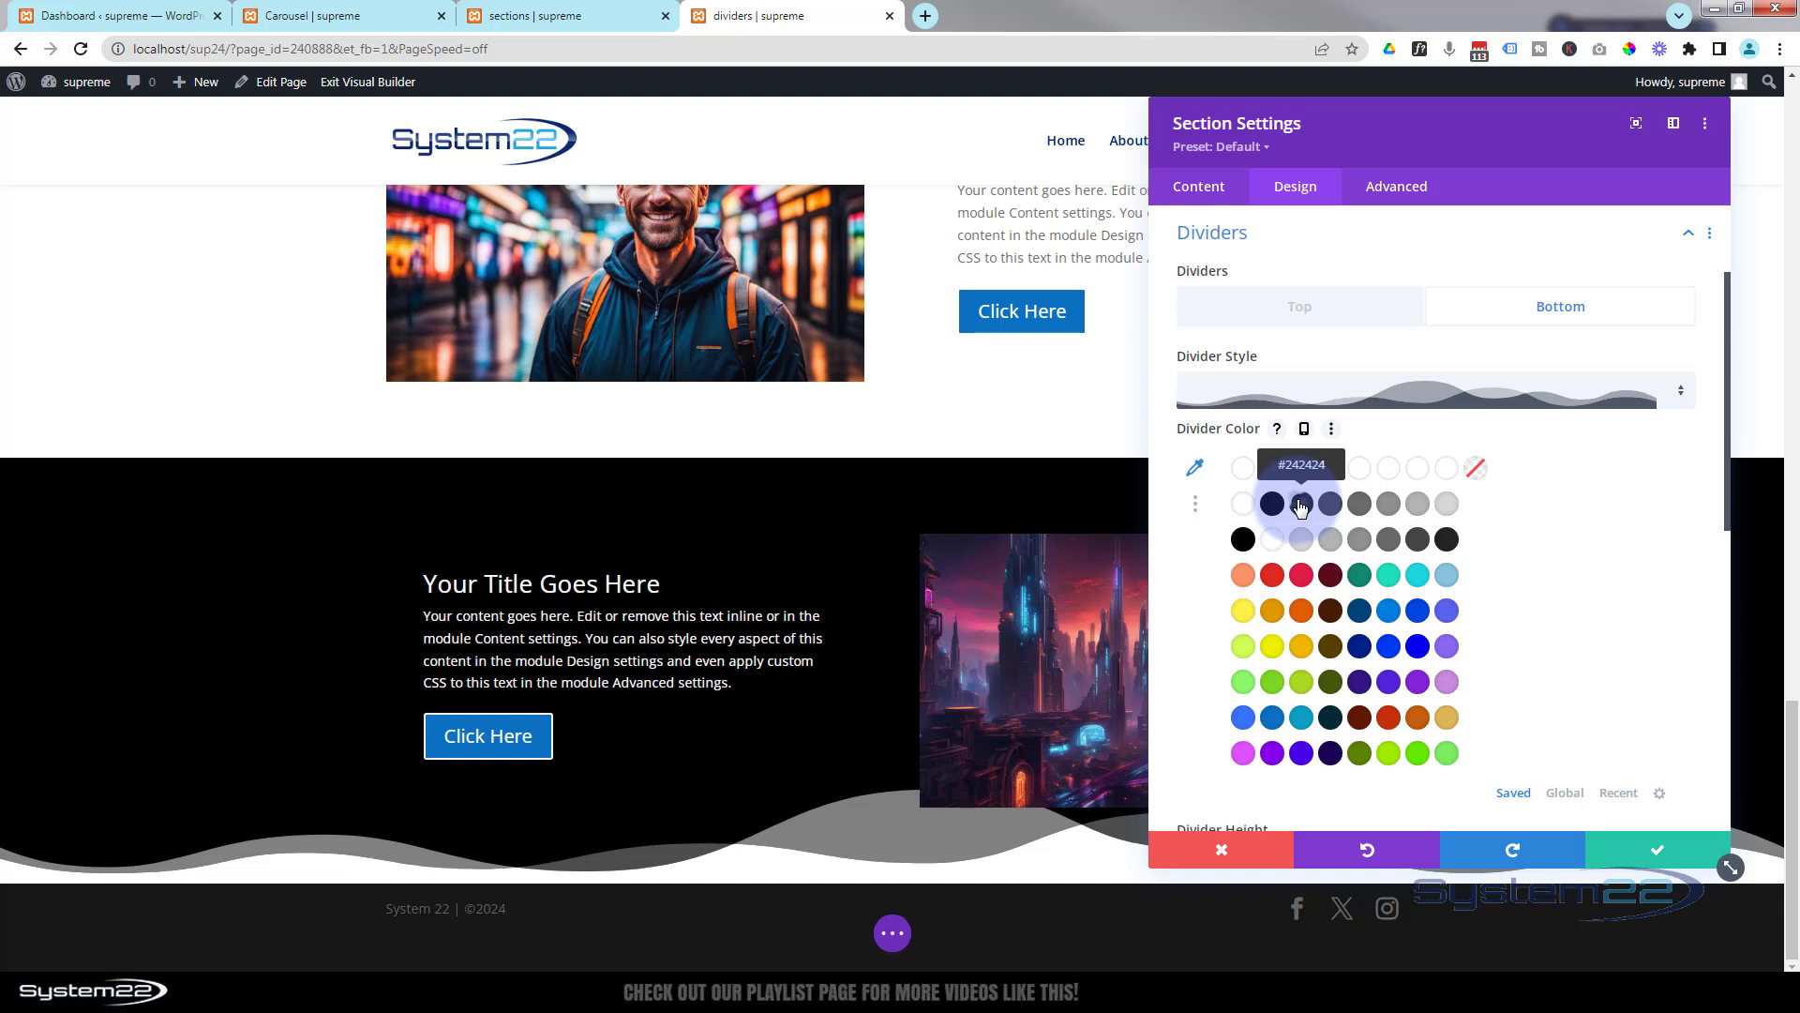
{"action": "left_click", "coordinate": [1300, 507]}
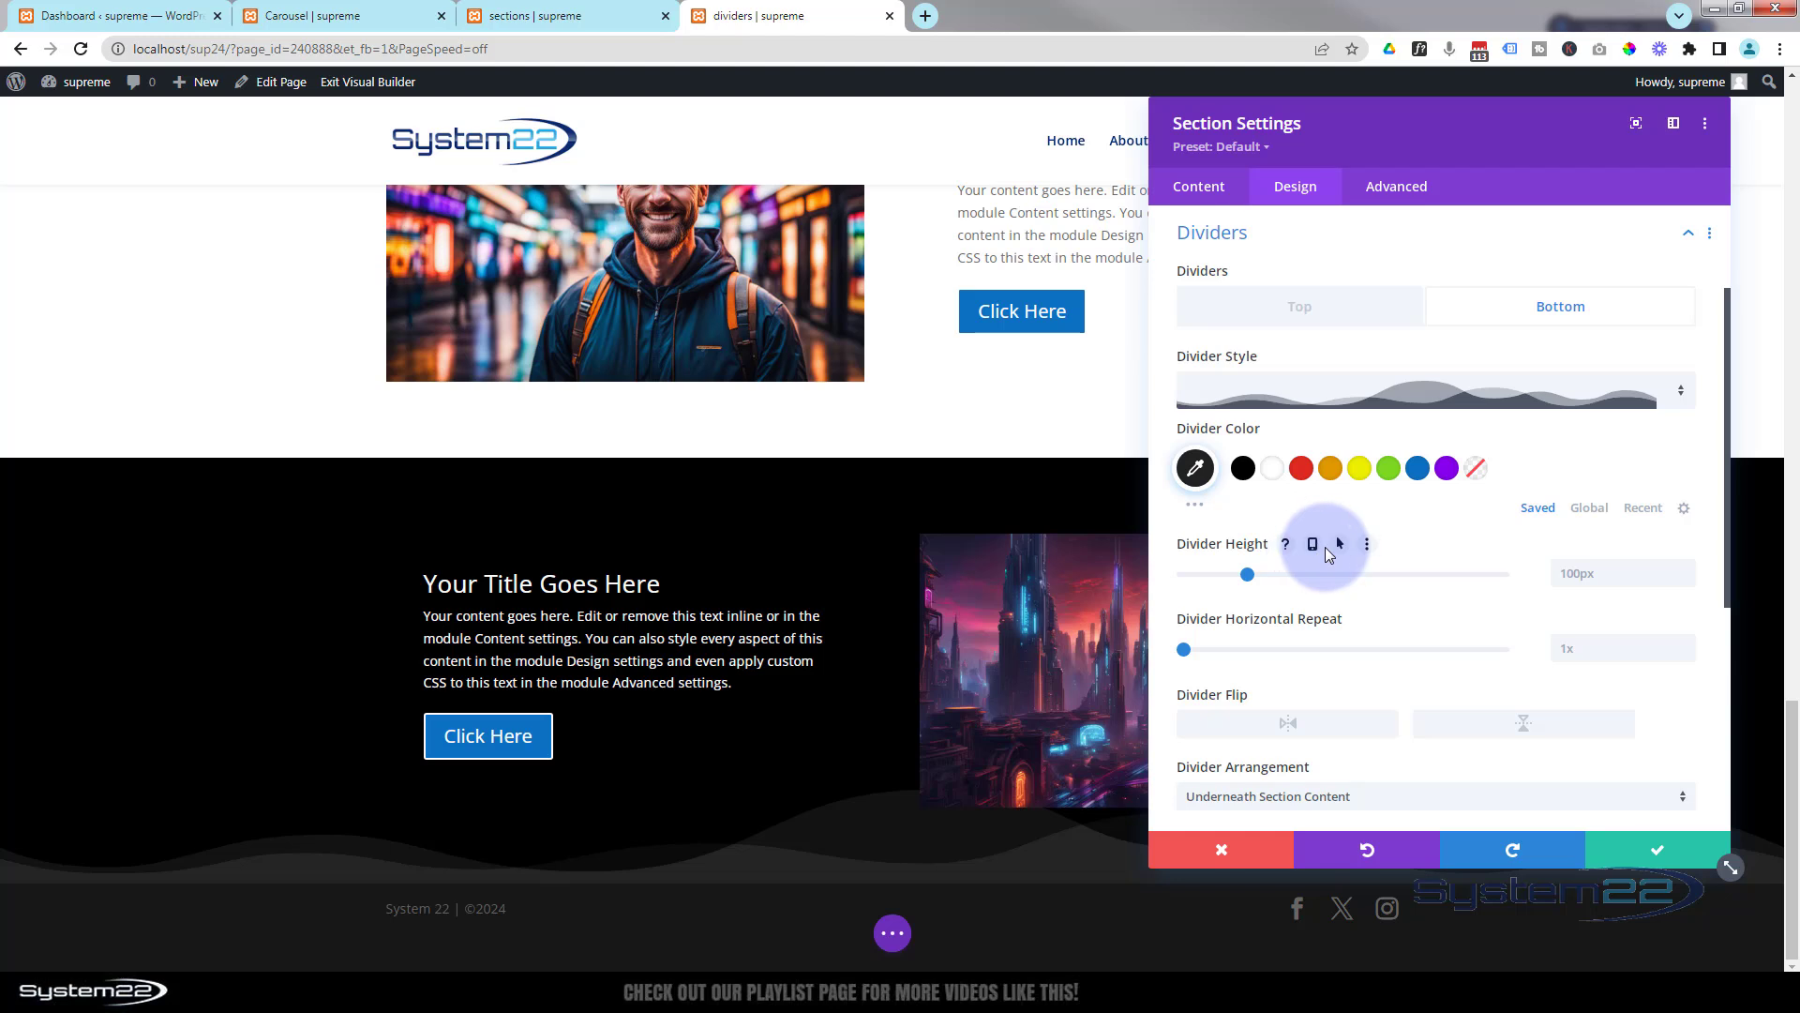
Set the bottom divider's hover height to 700px
{"action": "left_click", "coordinate": [1339, 546]}
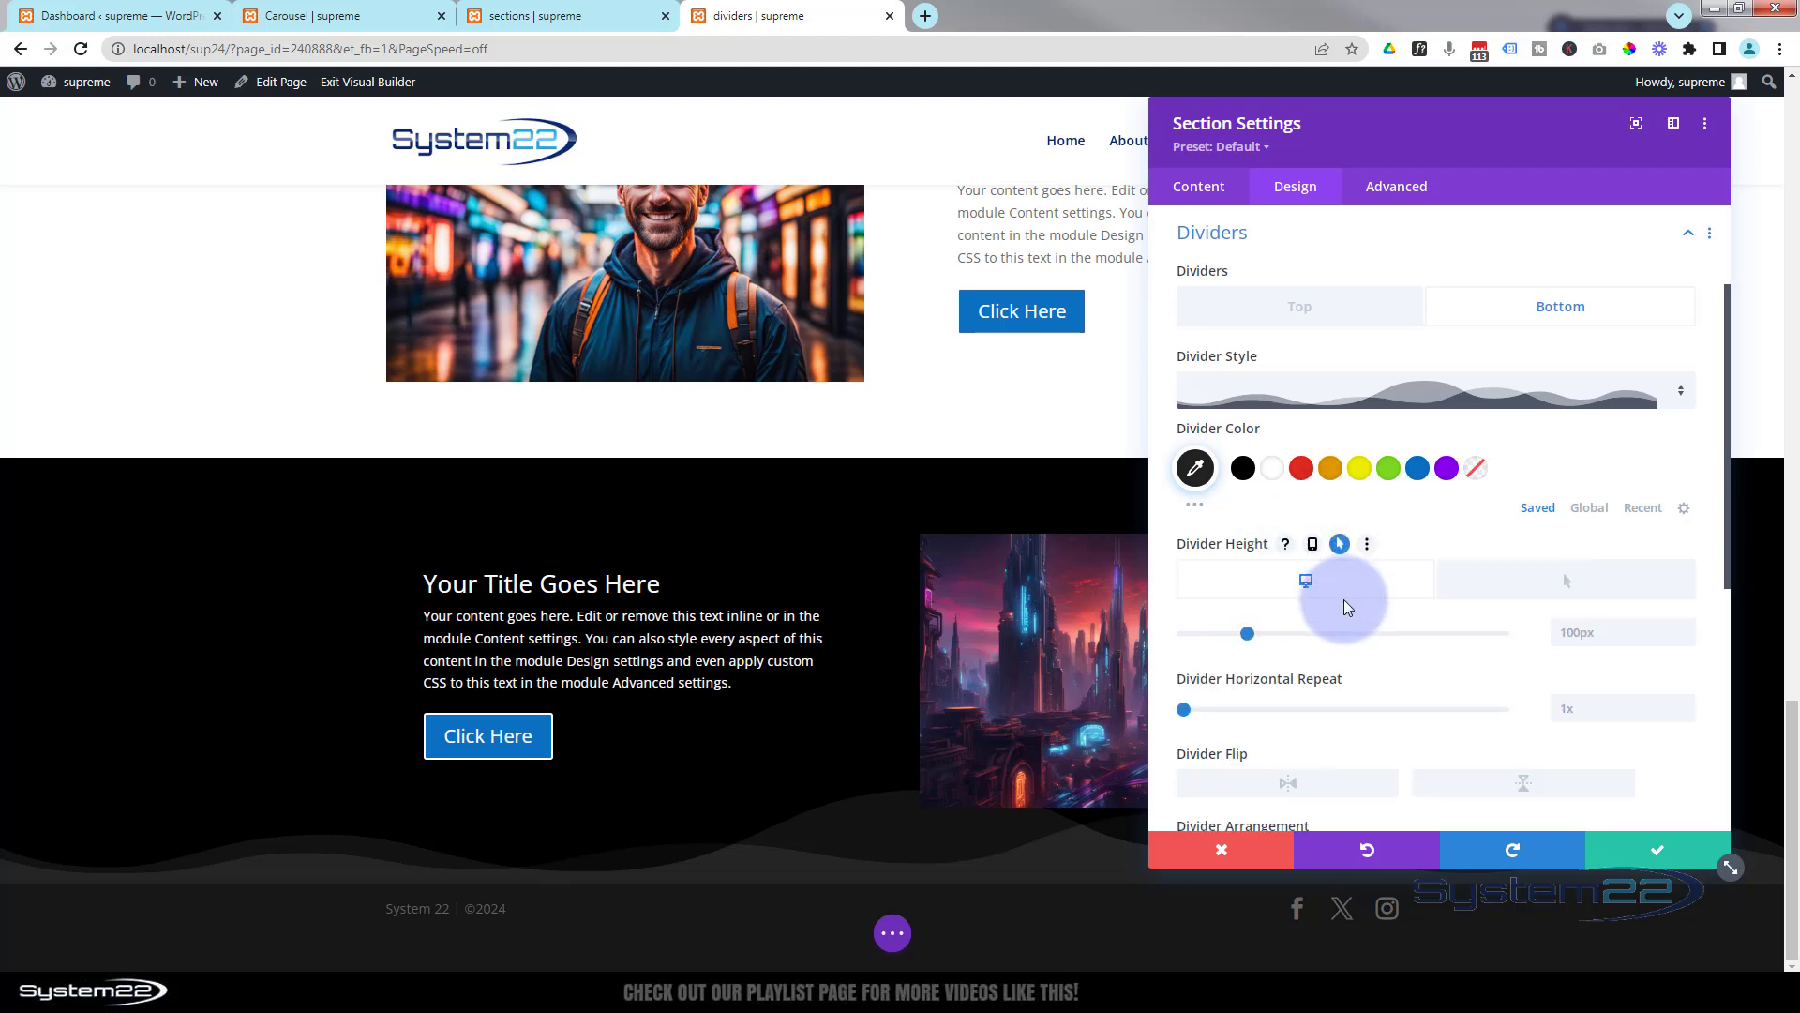
{"action": "left_click", "coordinate": [1493, 594]}
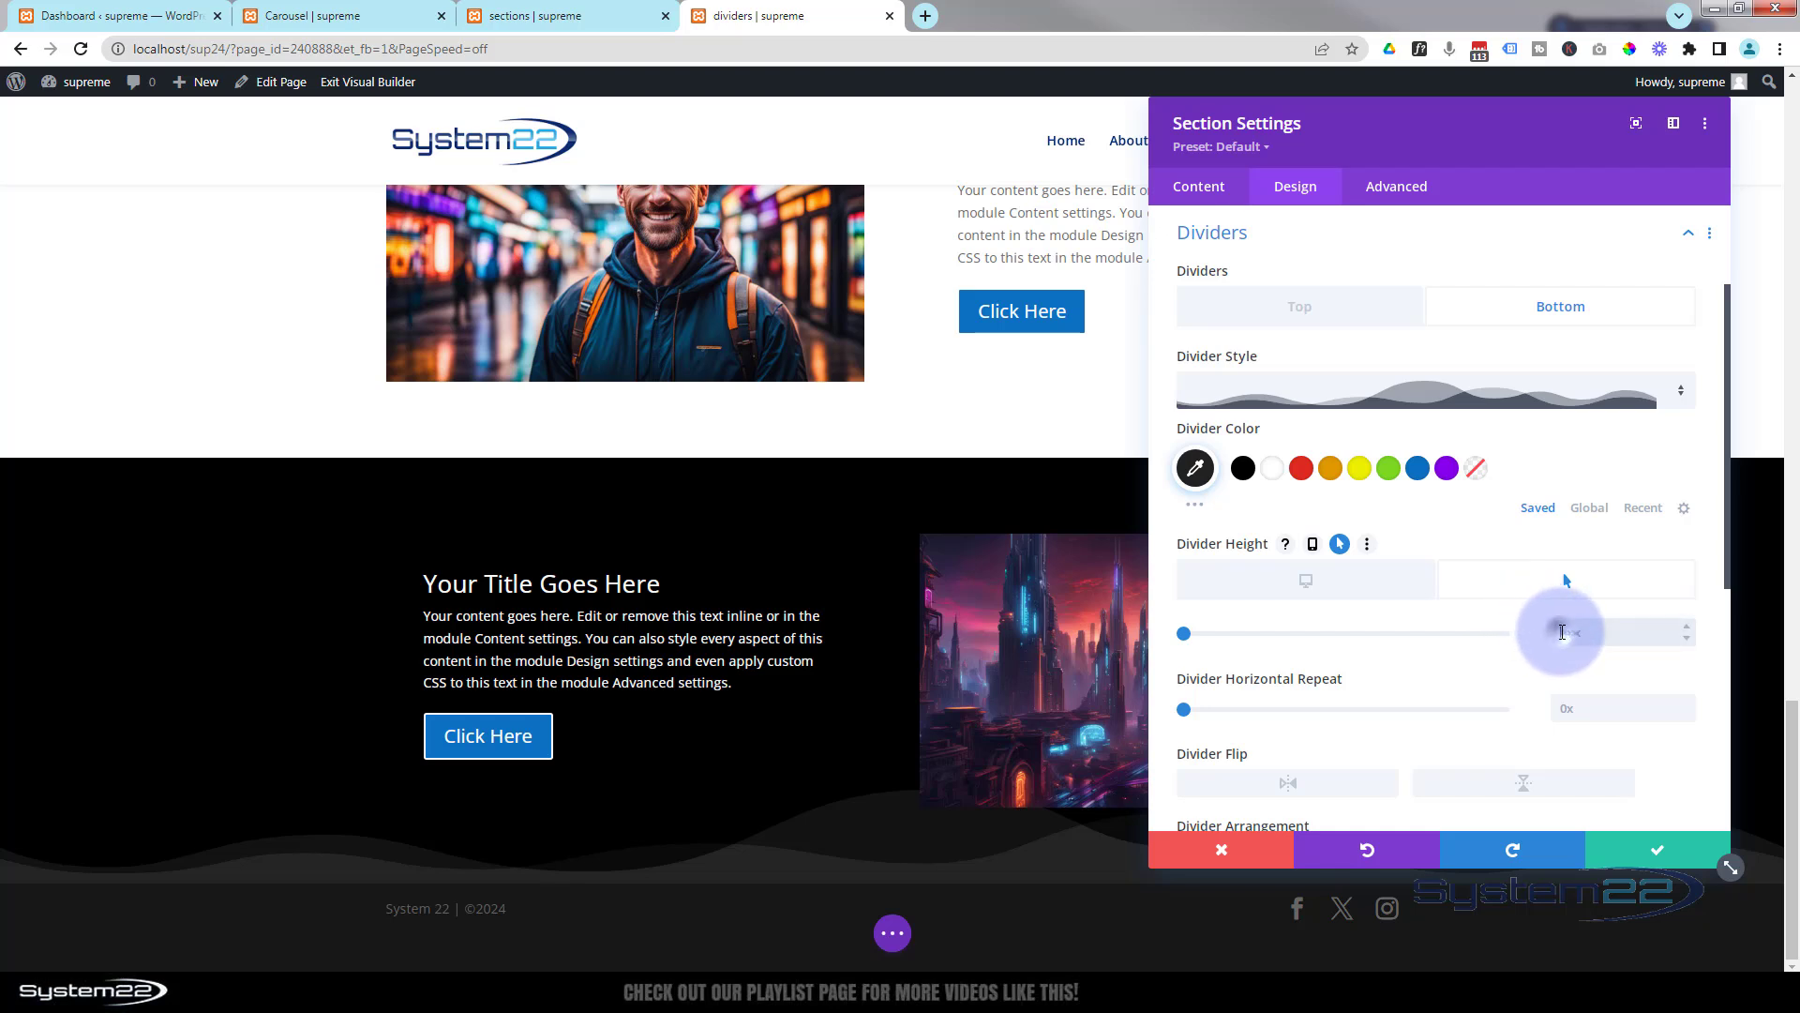
{"action": "type", "text": "700px"}
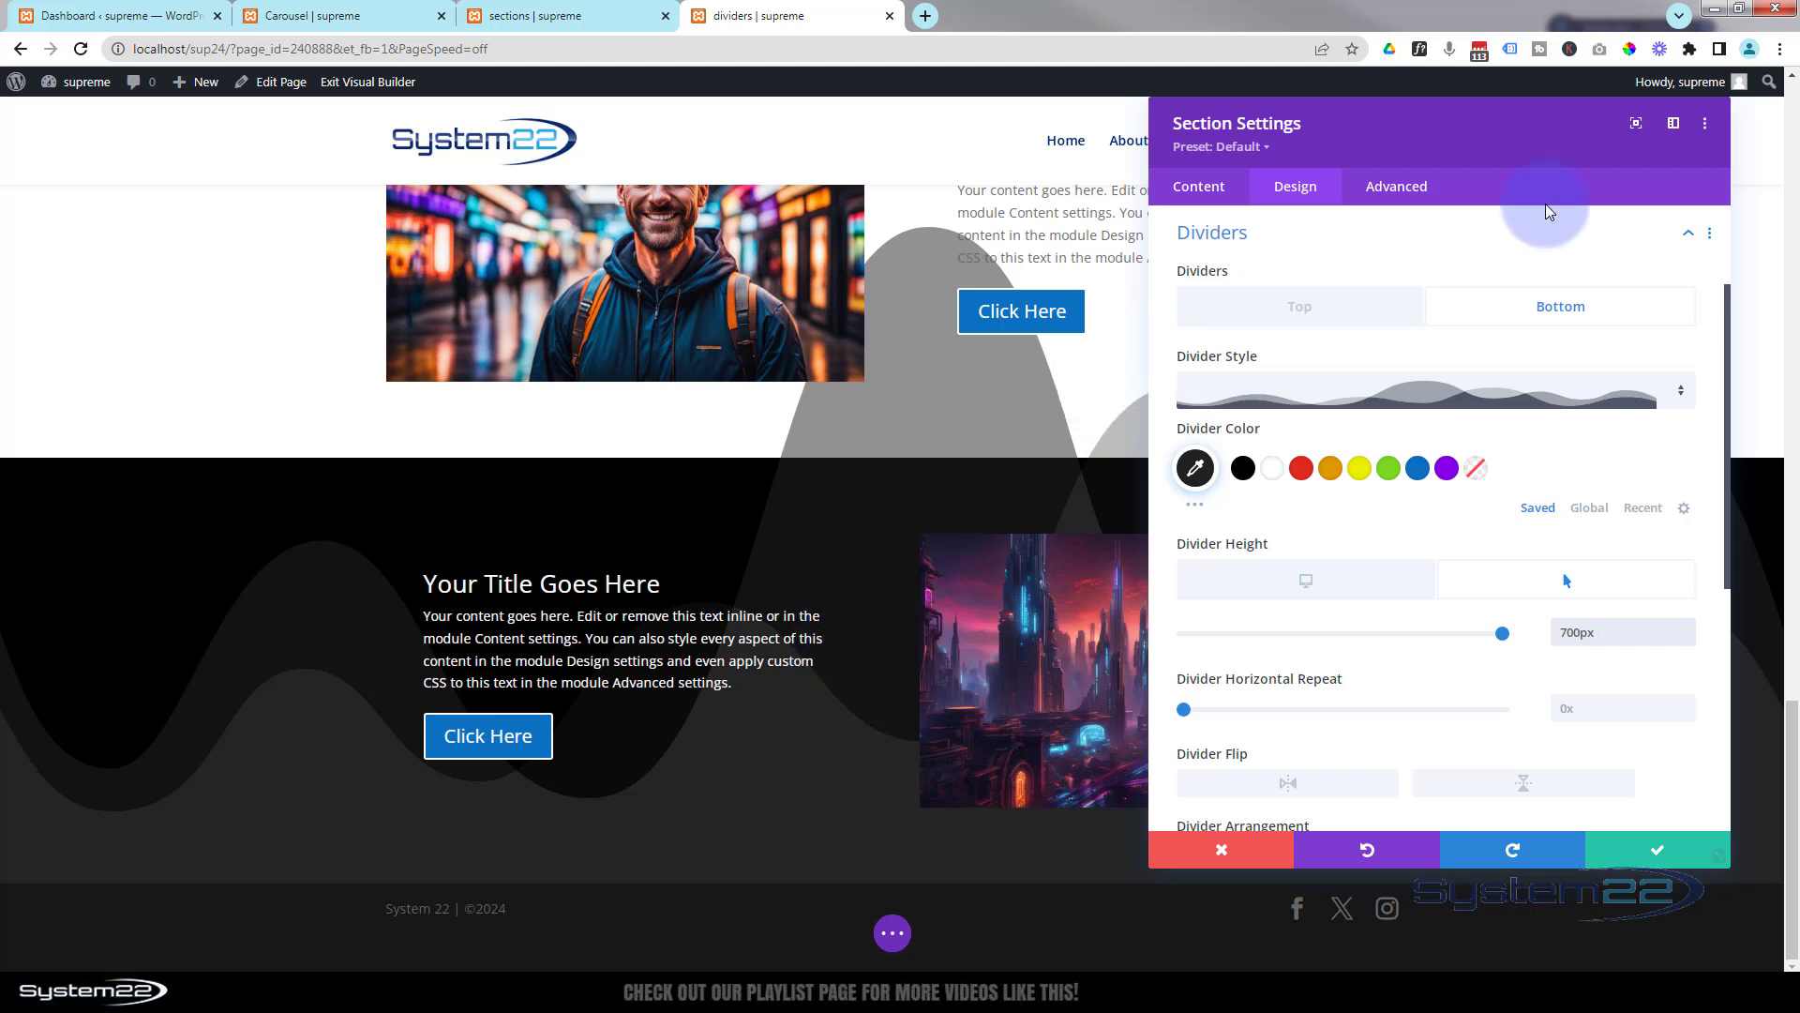
{"action": "left_click", "coordinate": [1429, 190]}
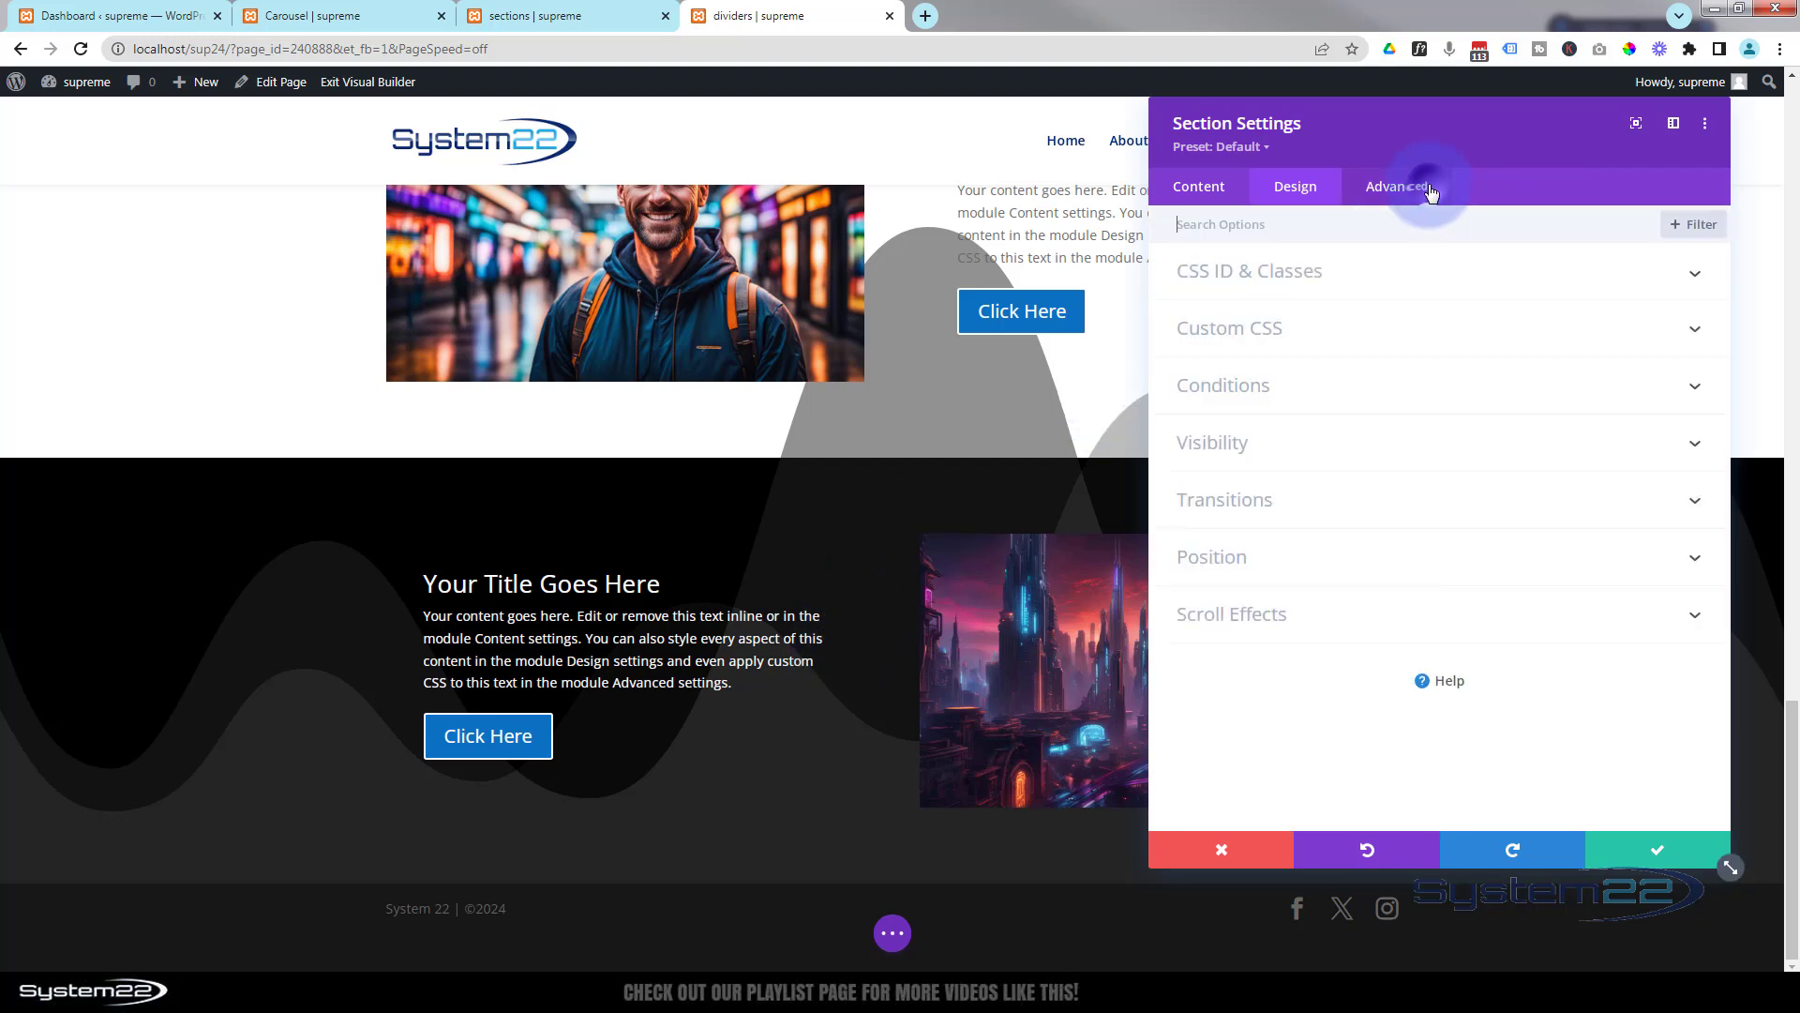
Set the black section's horizontal and vertical overflow to Hidden
{"action": "left_click", "coordinate": [1310, 439]}
{"action": "left_click", "coordinate": [1306, 461]}
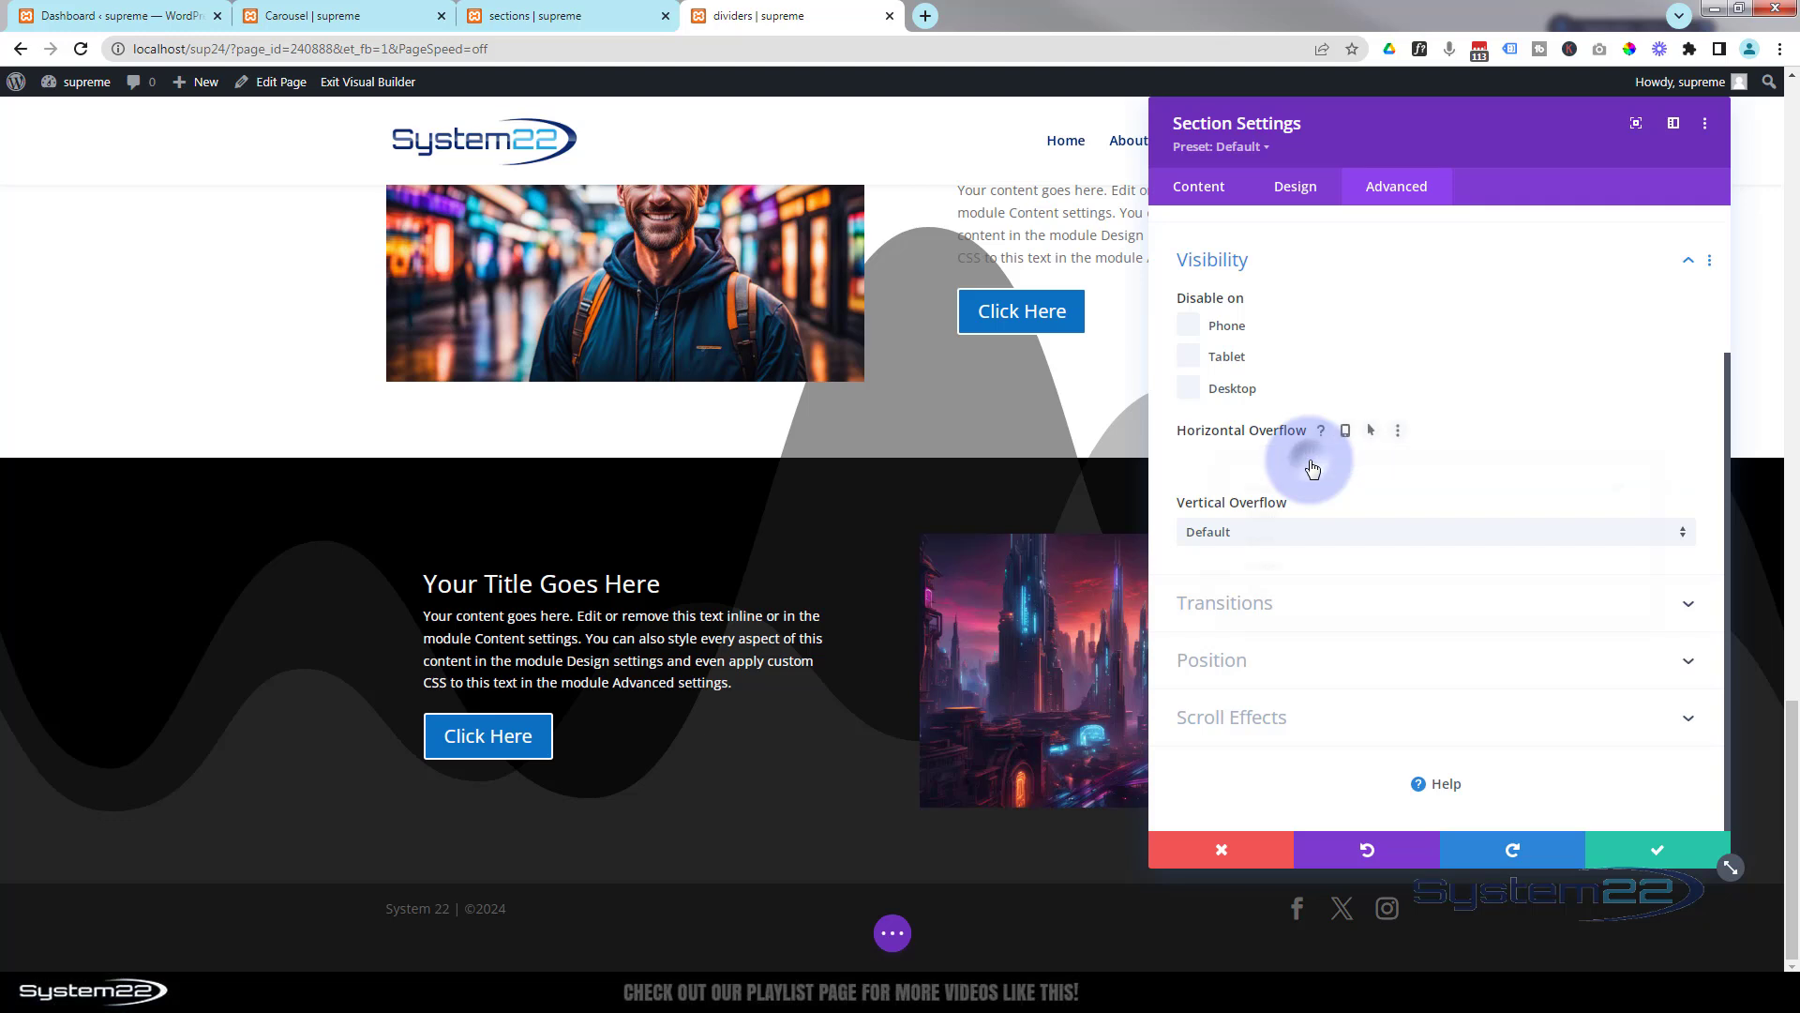
{"action": "left_click", "coordinate": [1296, 574]}
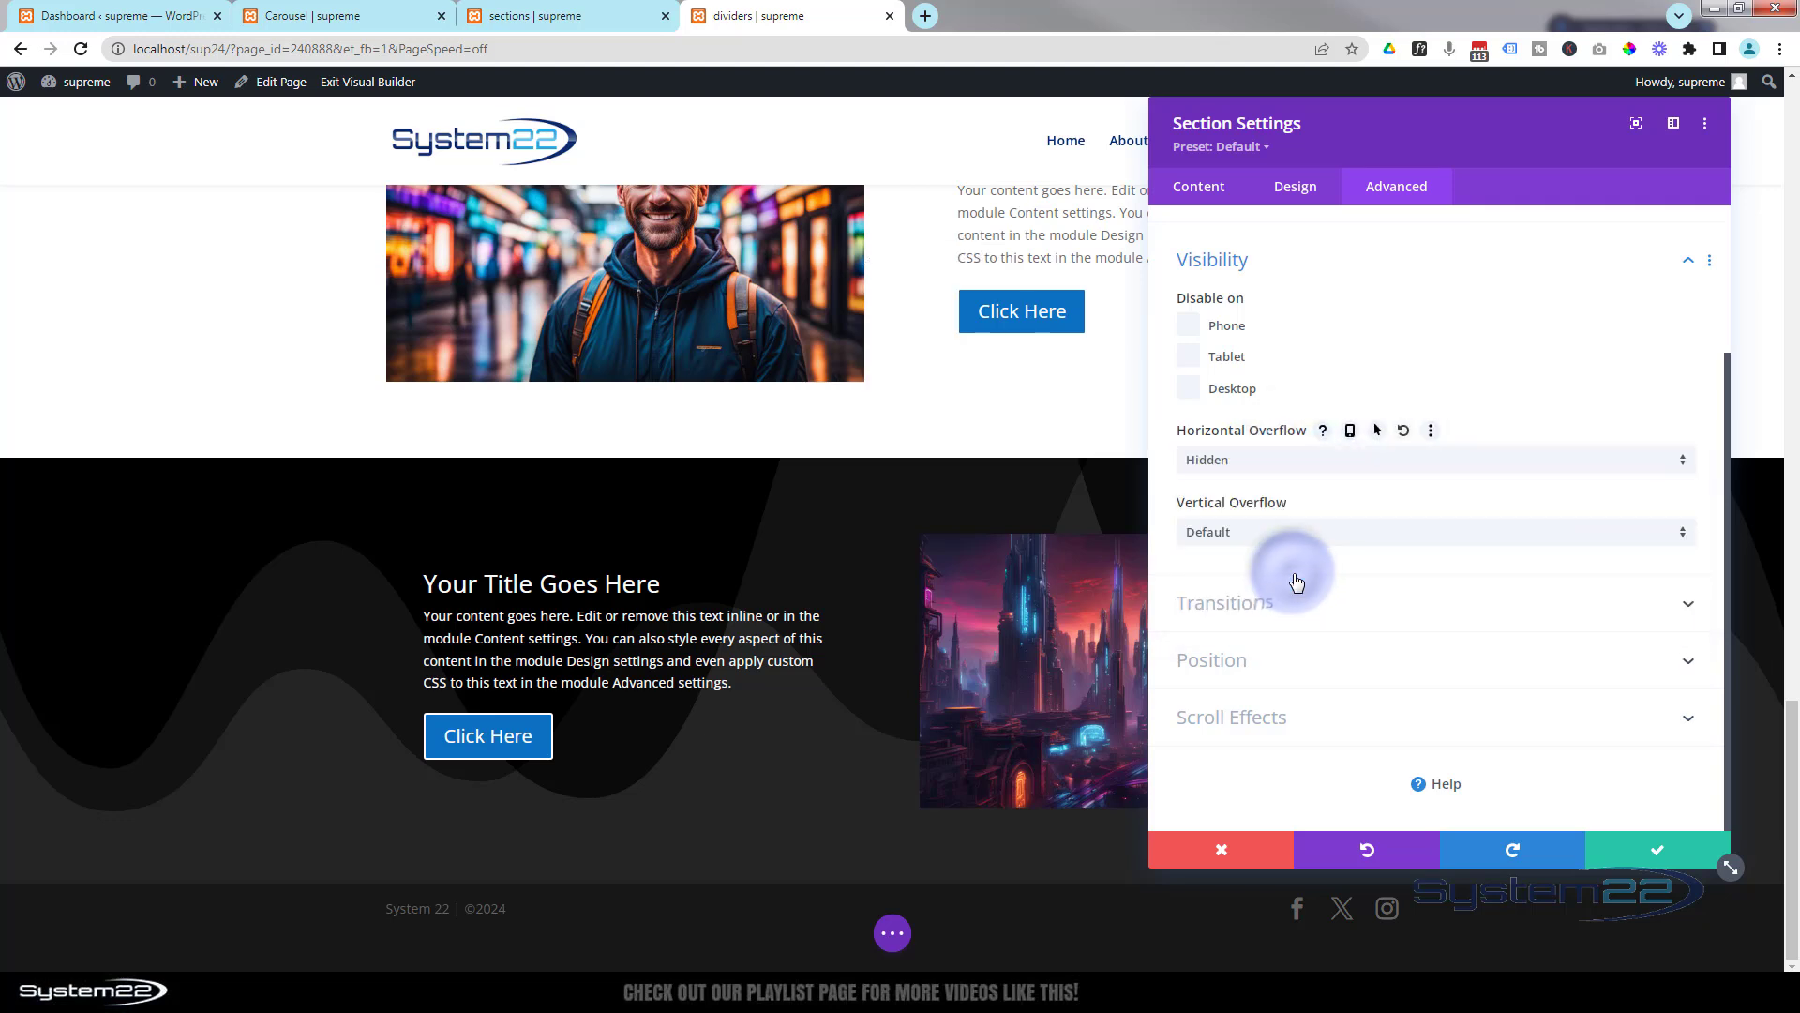
{"action": "left_click", "coordinate": [1296, 530]}
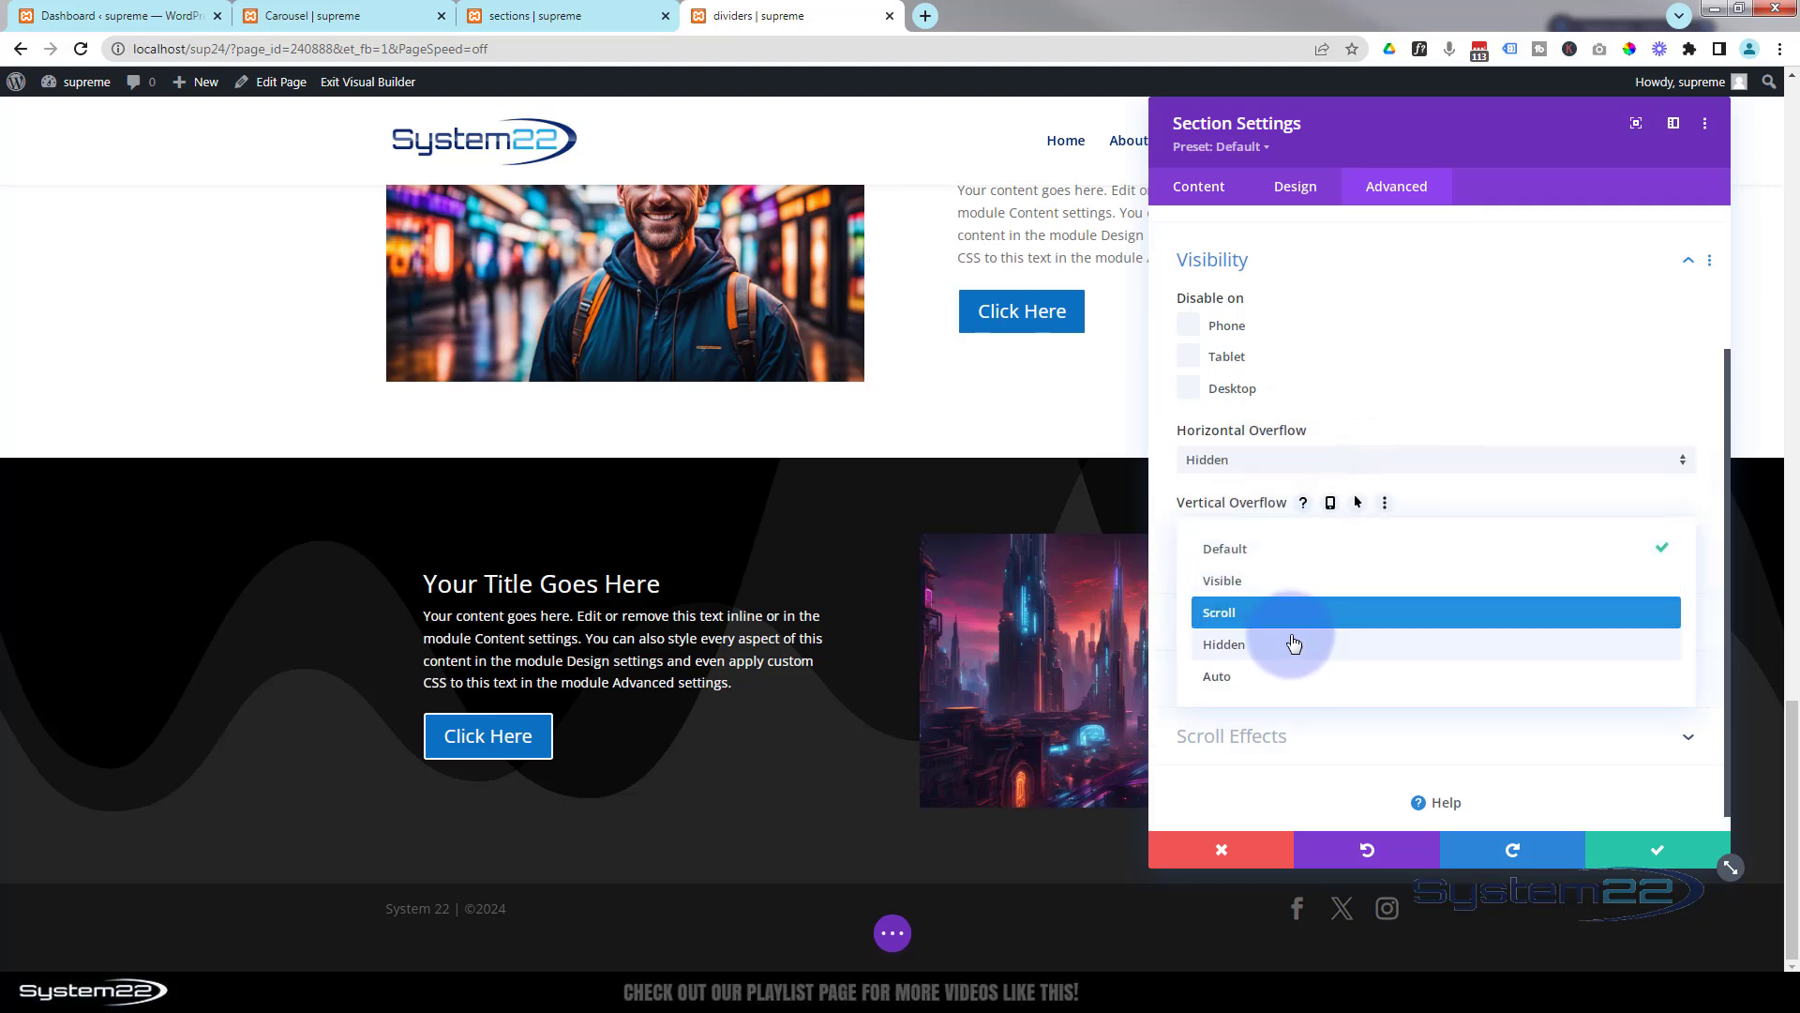
{"action": "left_click", "coordinate": [1289, 642]}
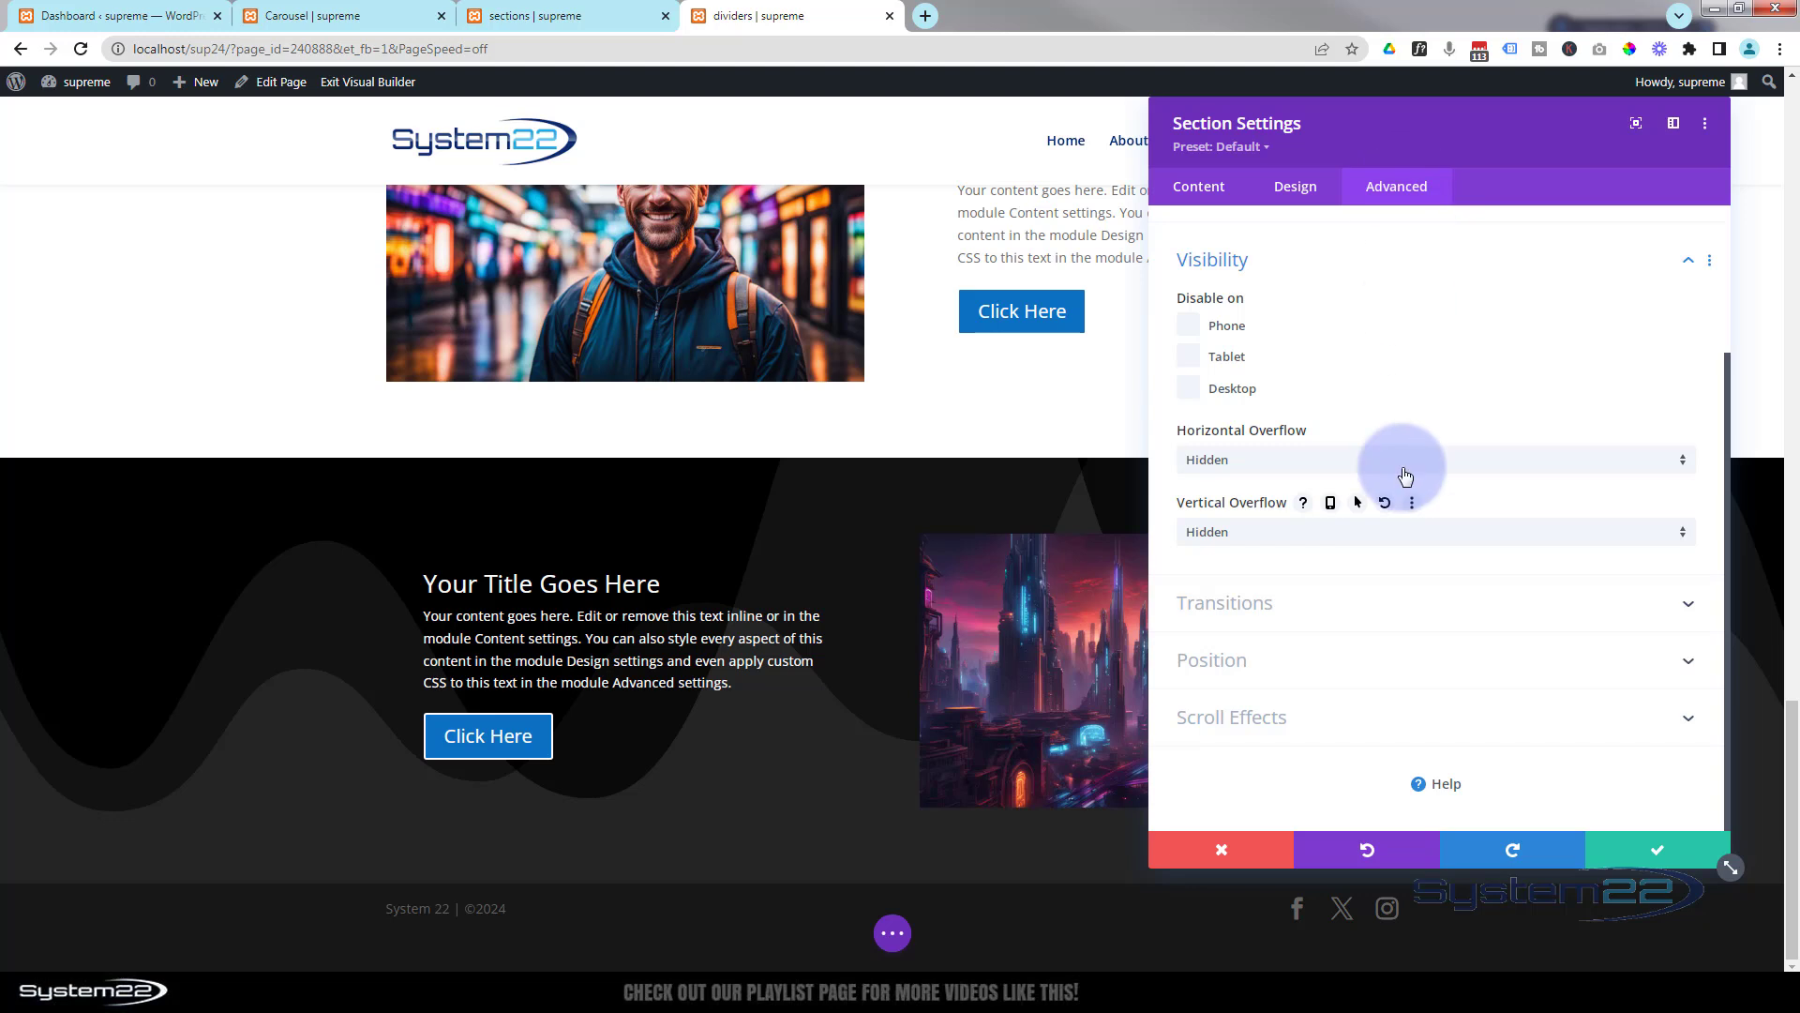
Set a 2500ms Ease-In-Out transition and save the section settings
{"action": "left_click", "coordinate": [1350, 603]}
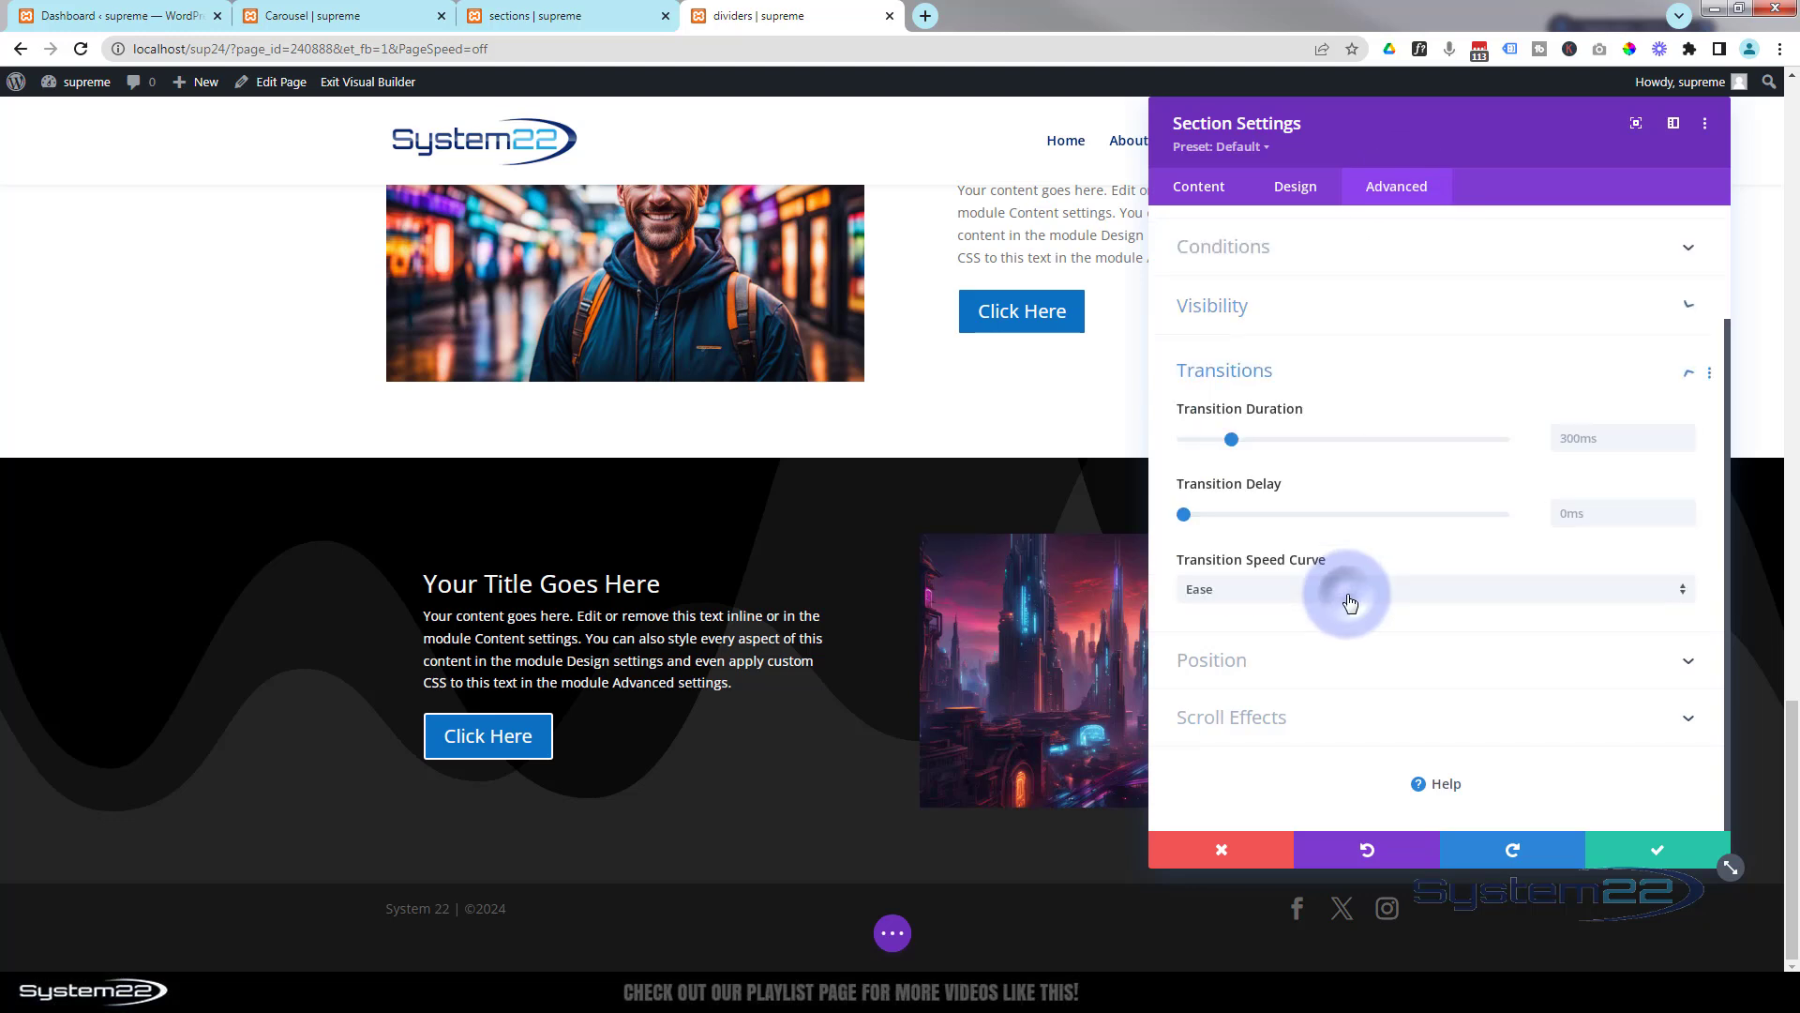
{"action": "left_click", "coordinate": [1562, 435]}
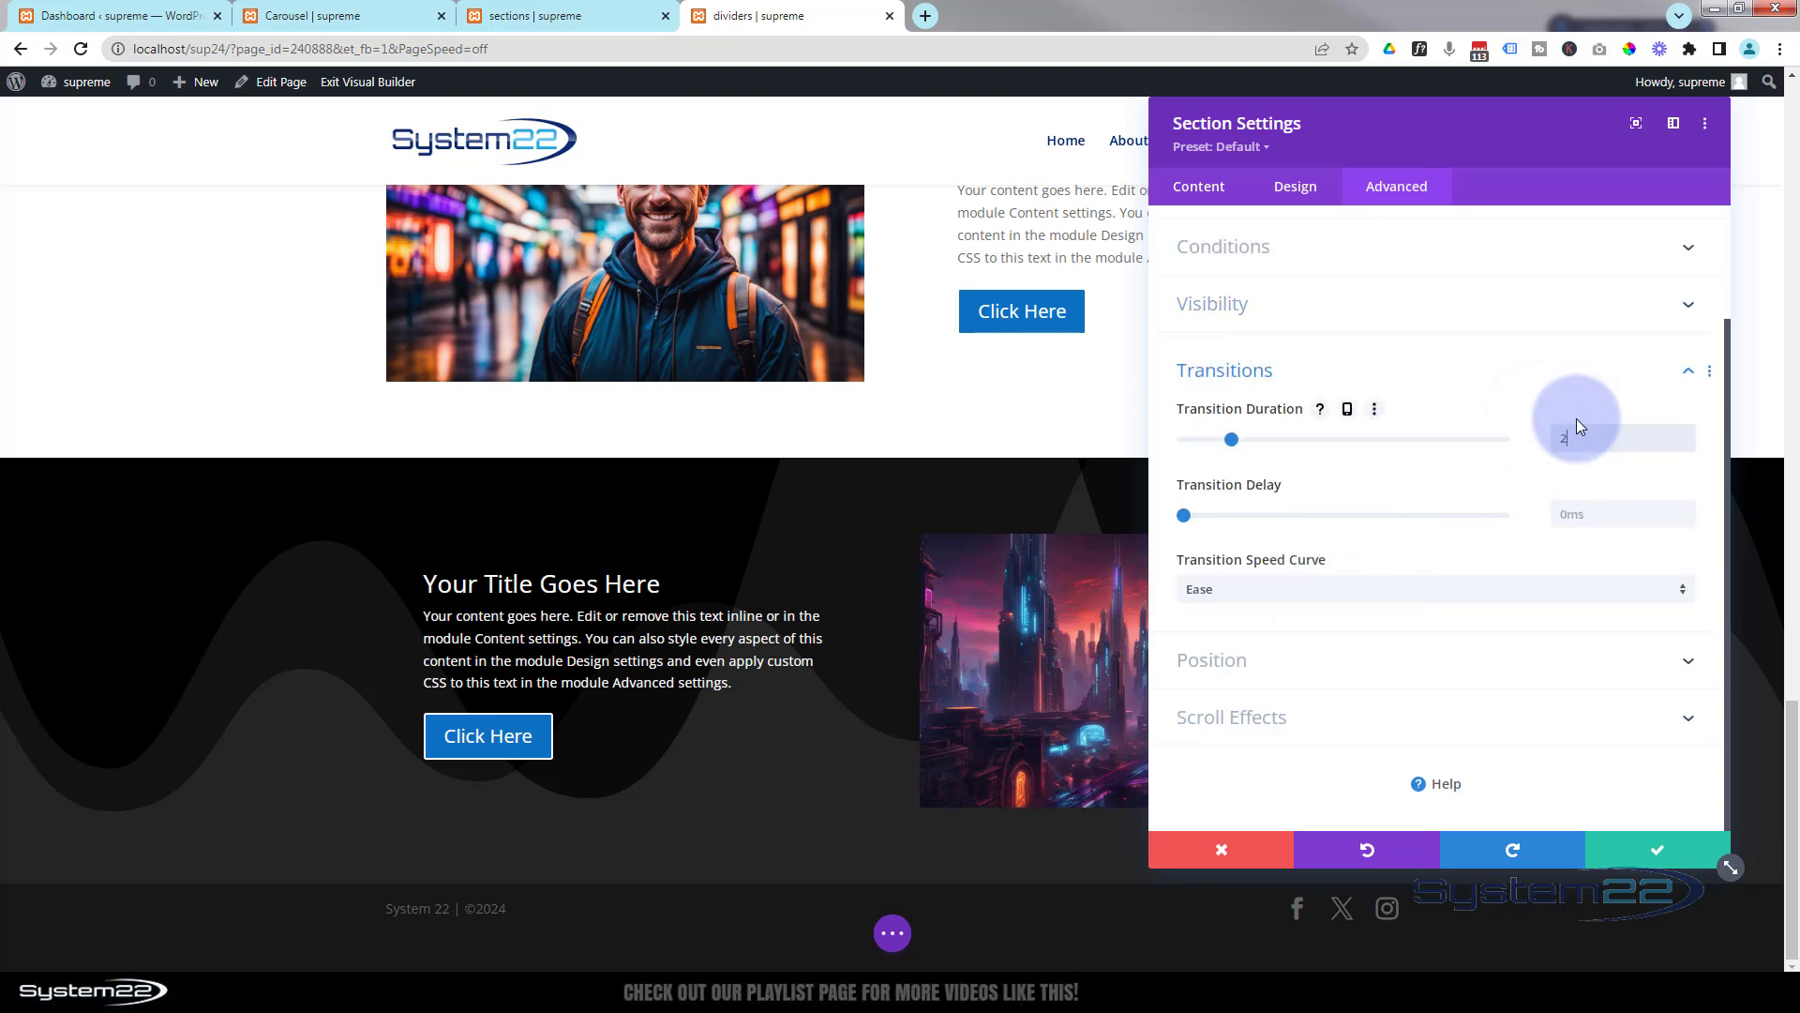
{"action": "type", "text": "25000"}
{"action": "key", "text": "BackSpace"}
{"action": "left_click", "coordinate": [1371, 591]}
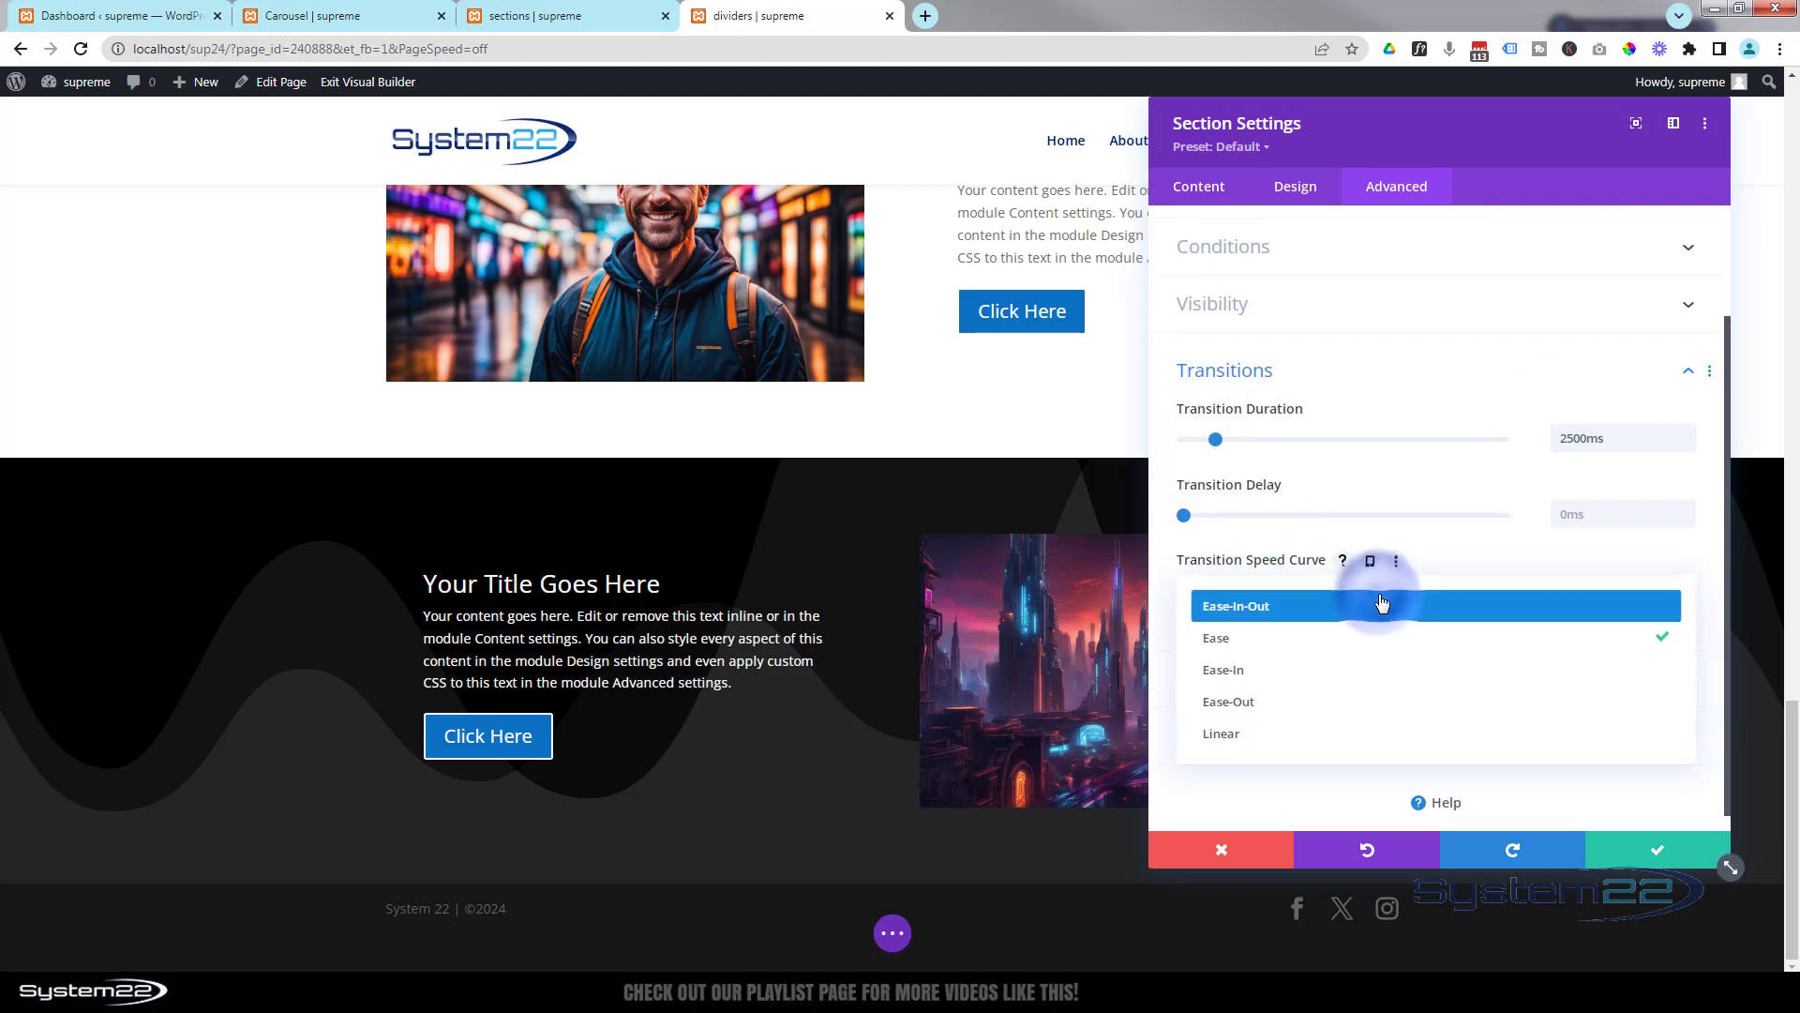
{"action": "left_click", "coordinate": [1376, 615]}
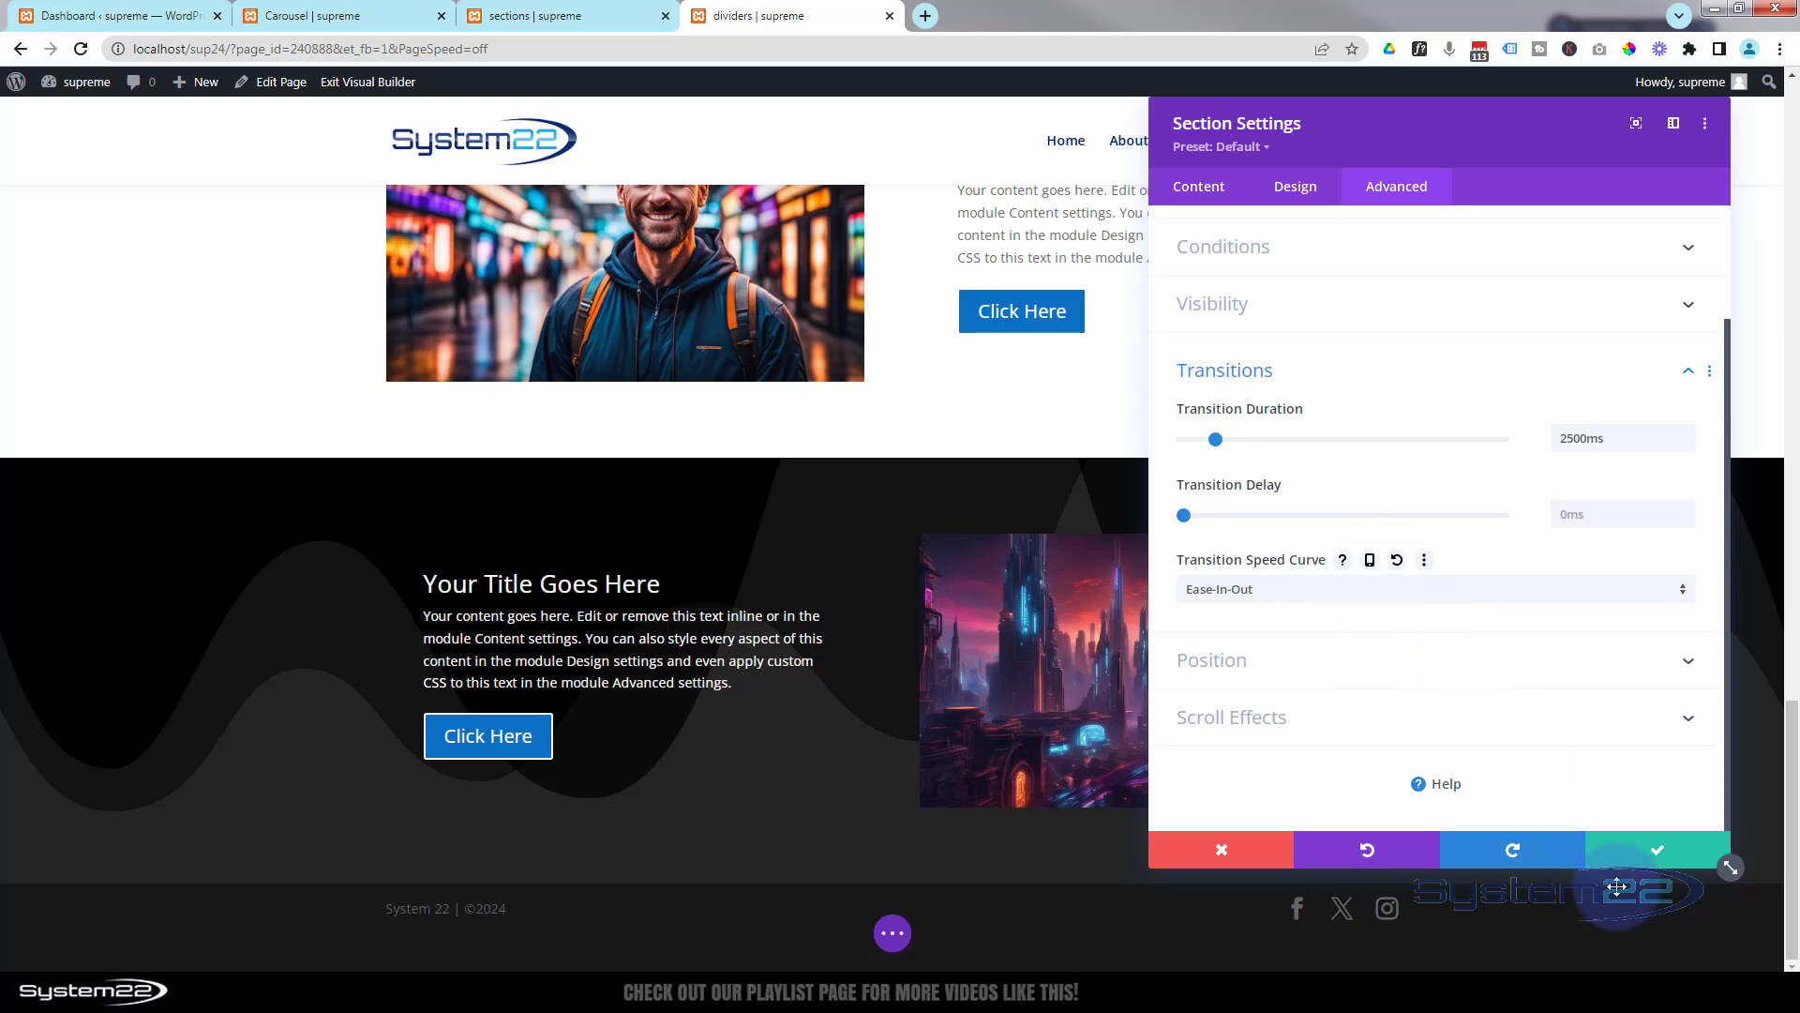
{"action": "left_click", "coordinate": [1697, 848]}
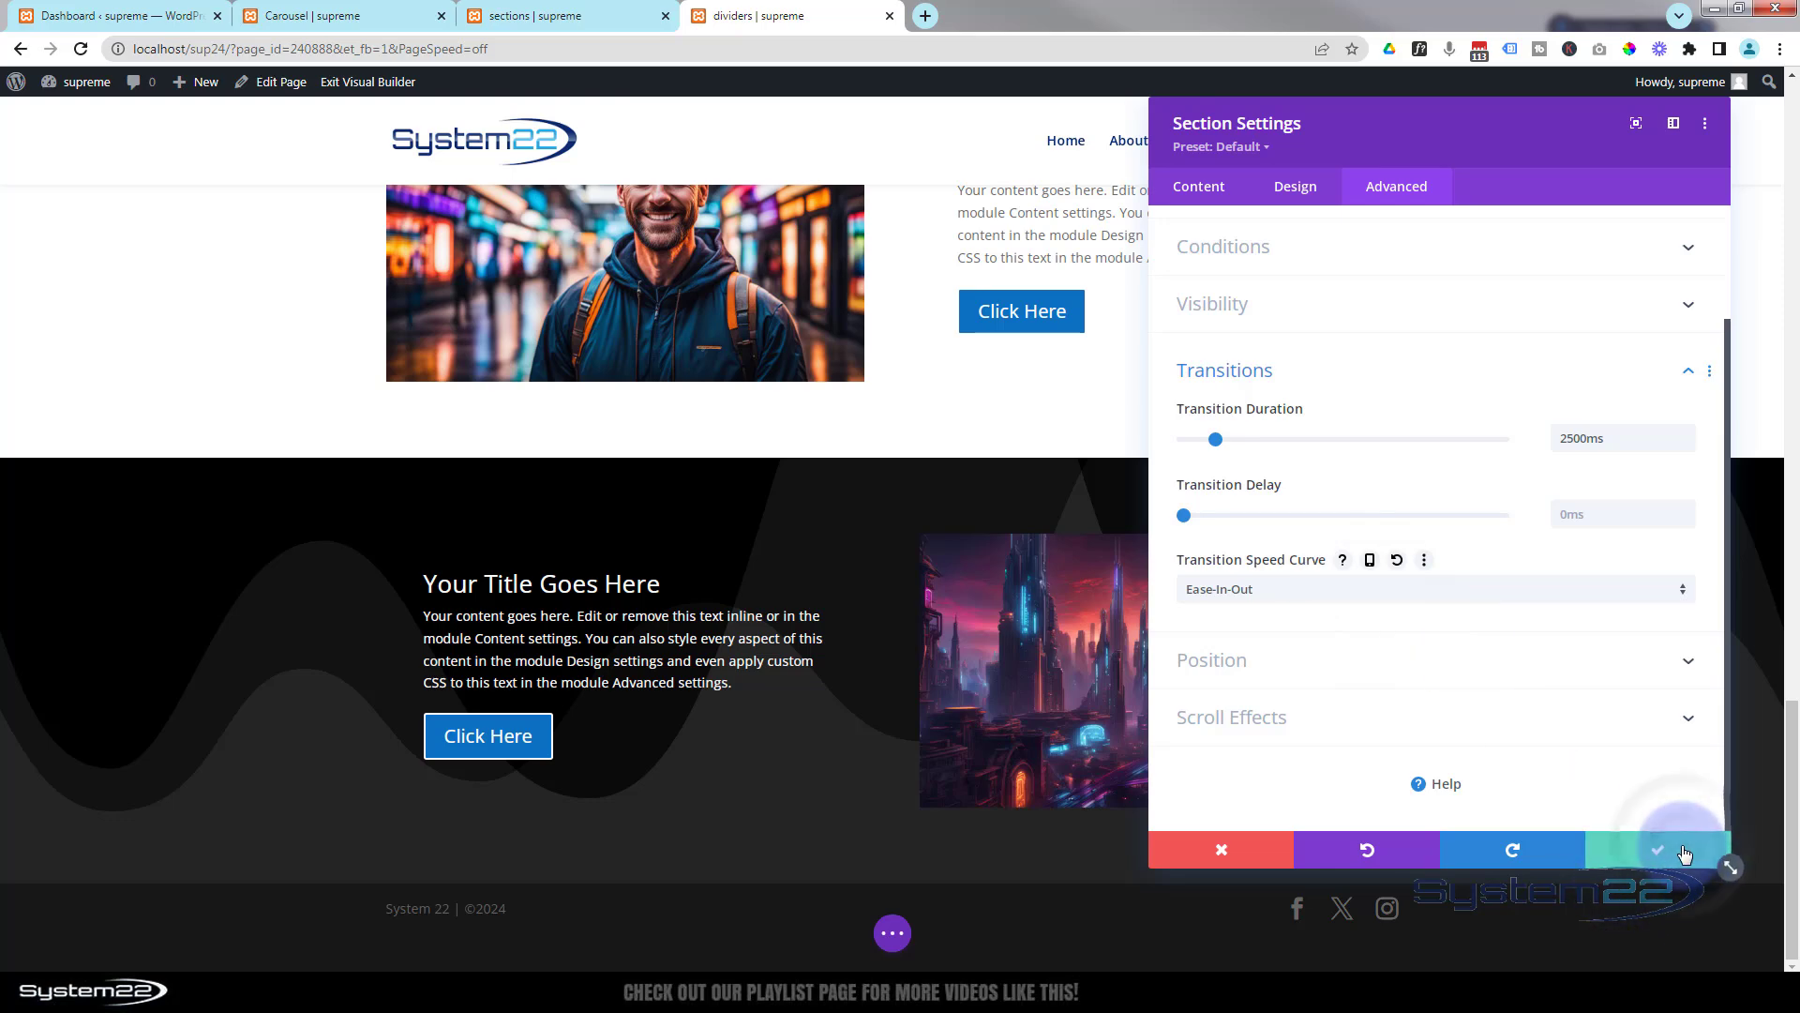
Change the wizard image section's background from blue to purple #8300e9 and save its settings
{"action": "scroll", "coordinate": [292, 898], "scroll_direction": "up", "scroll_amount": 7}
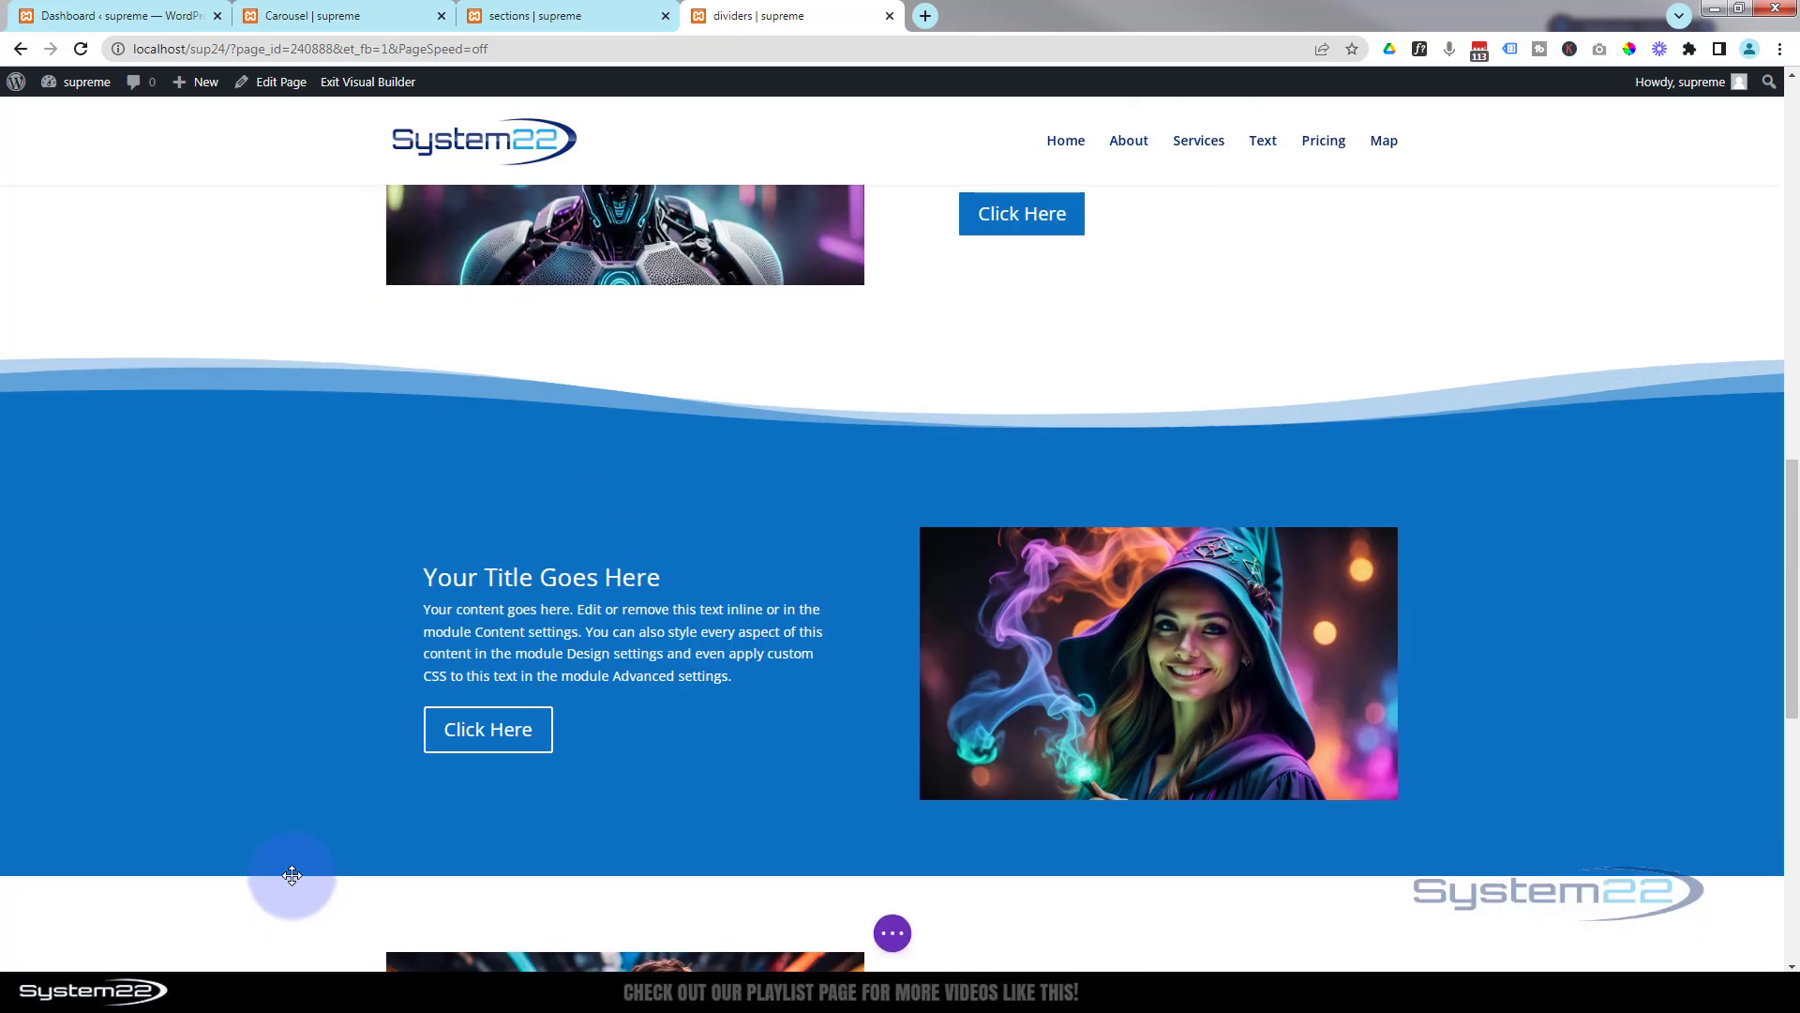
{"action": "mouse_move", "coordinate": [301, 594]}
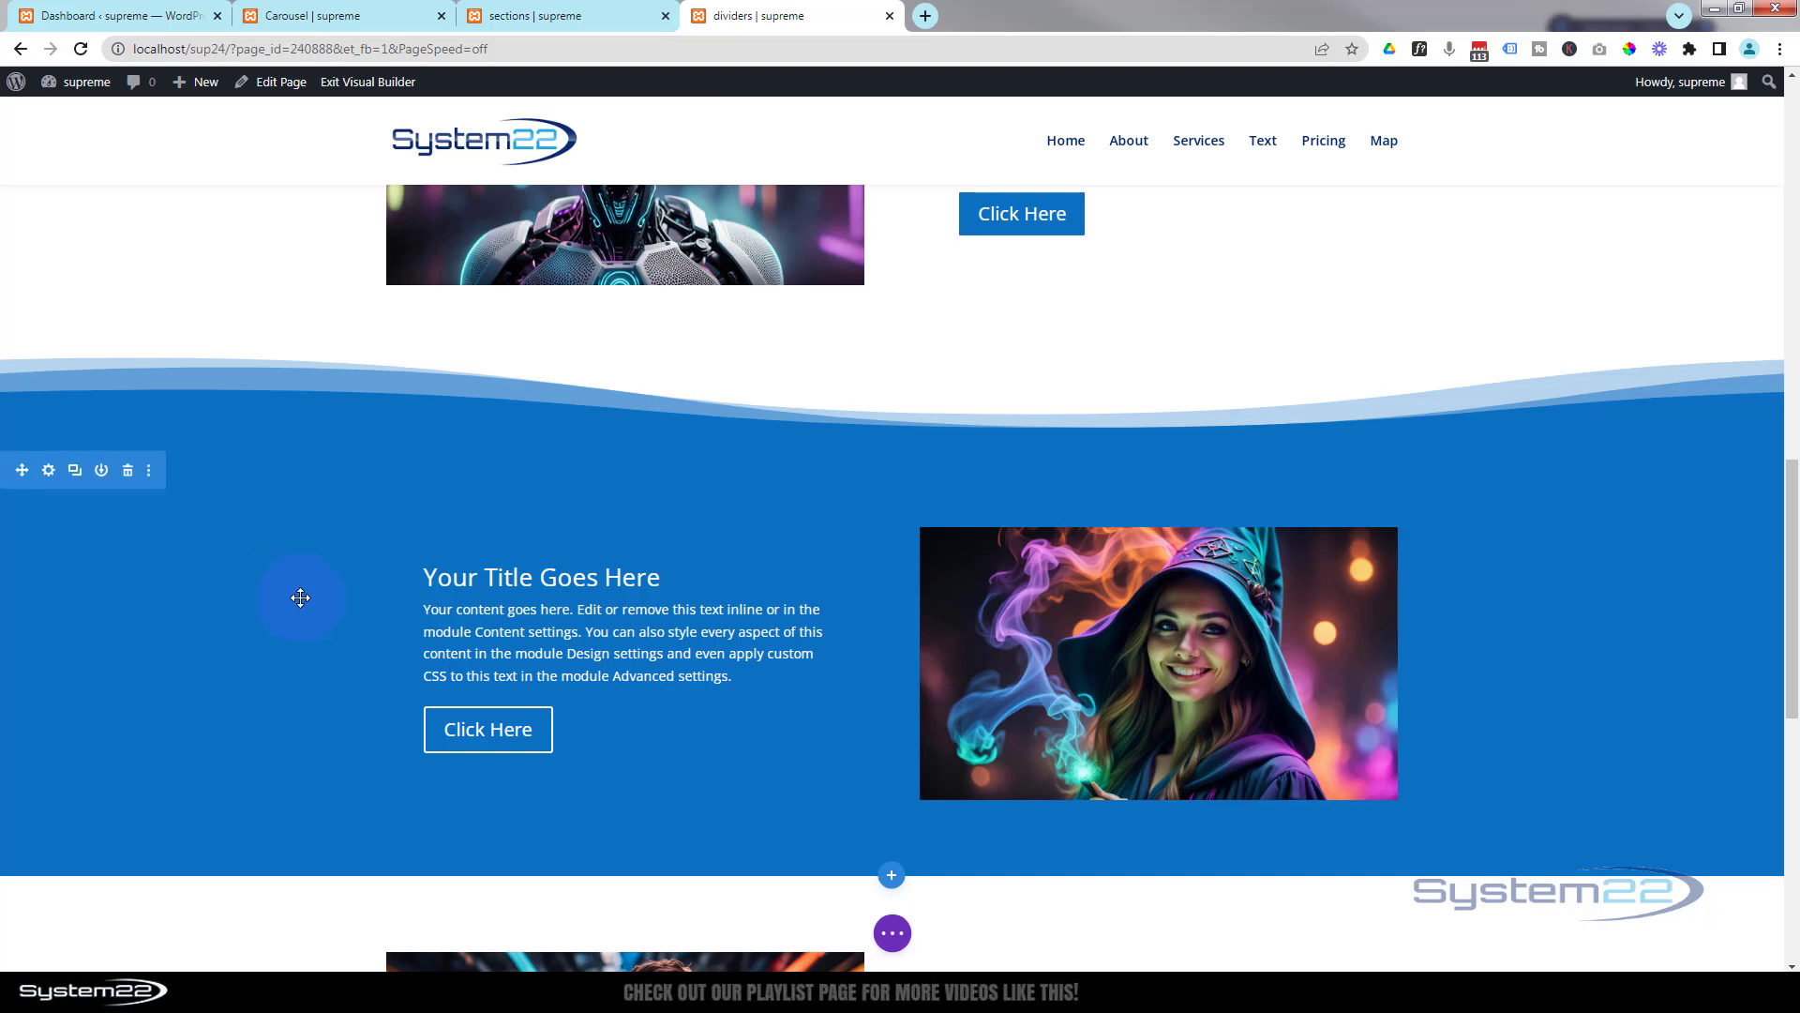
{"action": "left_click", "coordinate": [49, 477]}
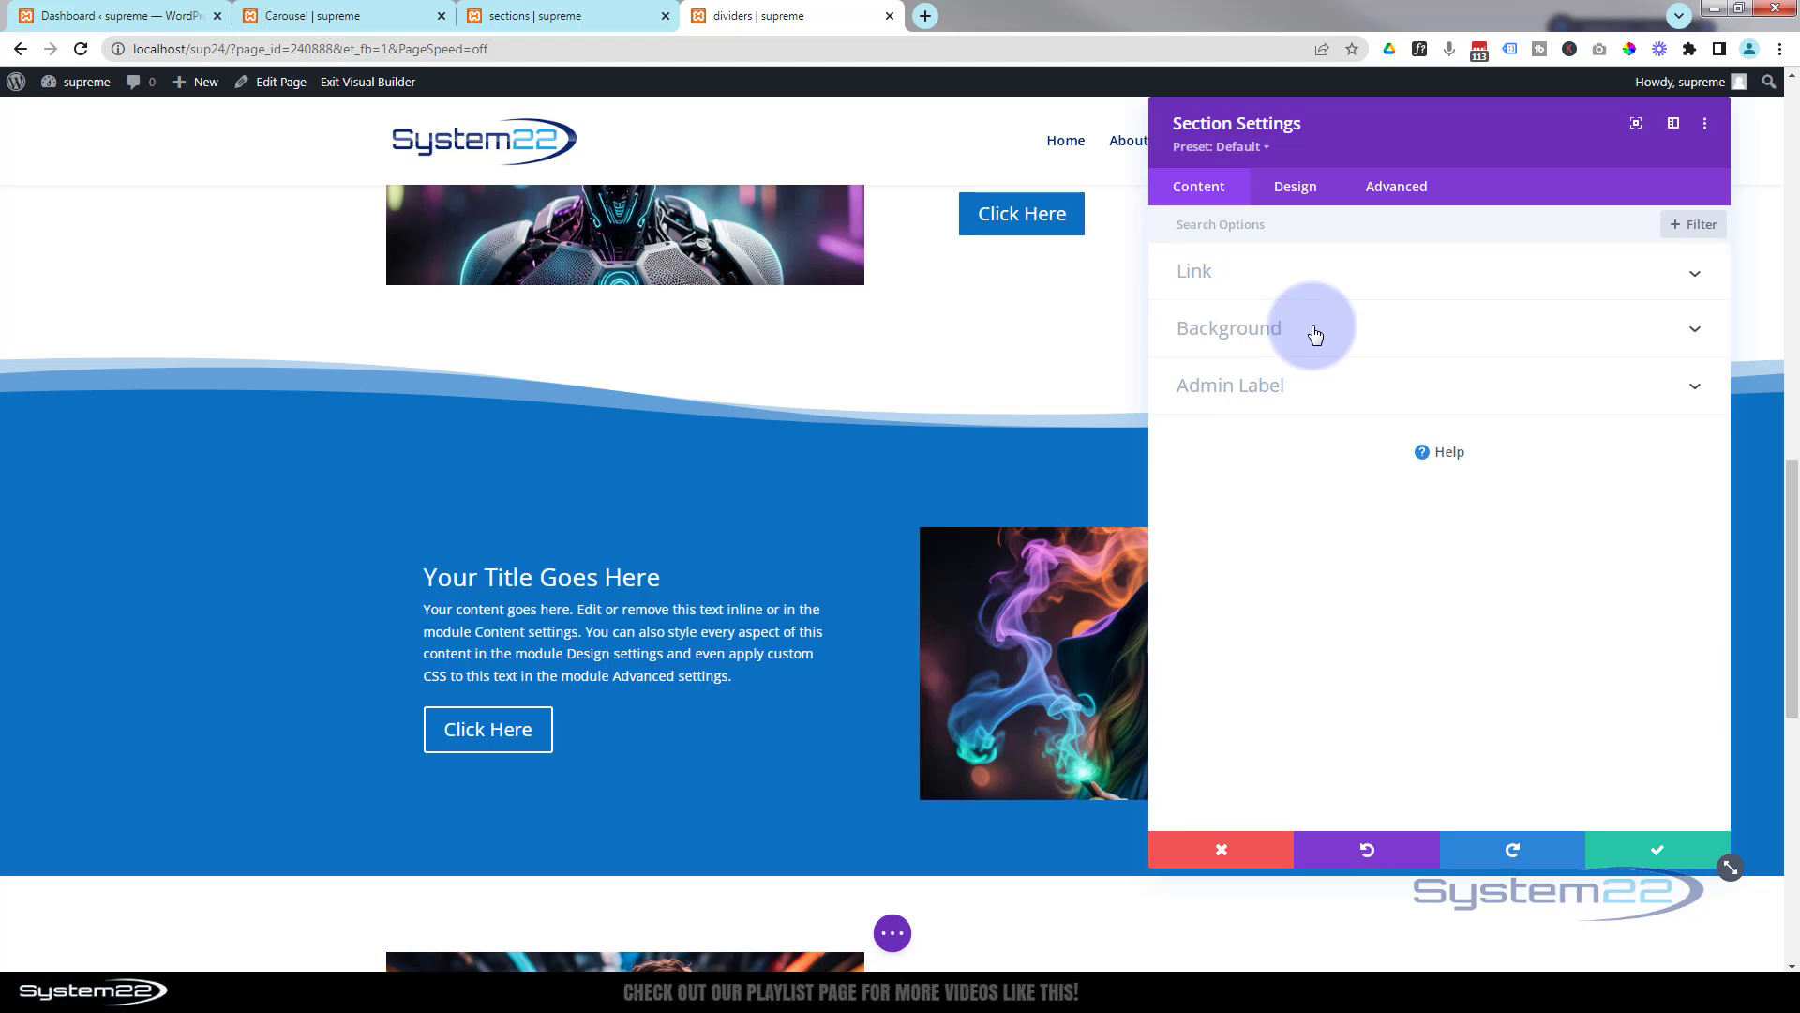
{"action": "left_click", "coordinate": [1316, 335]}
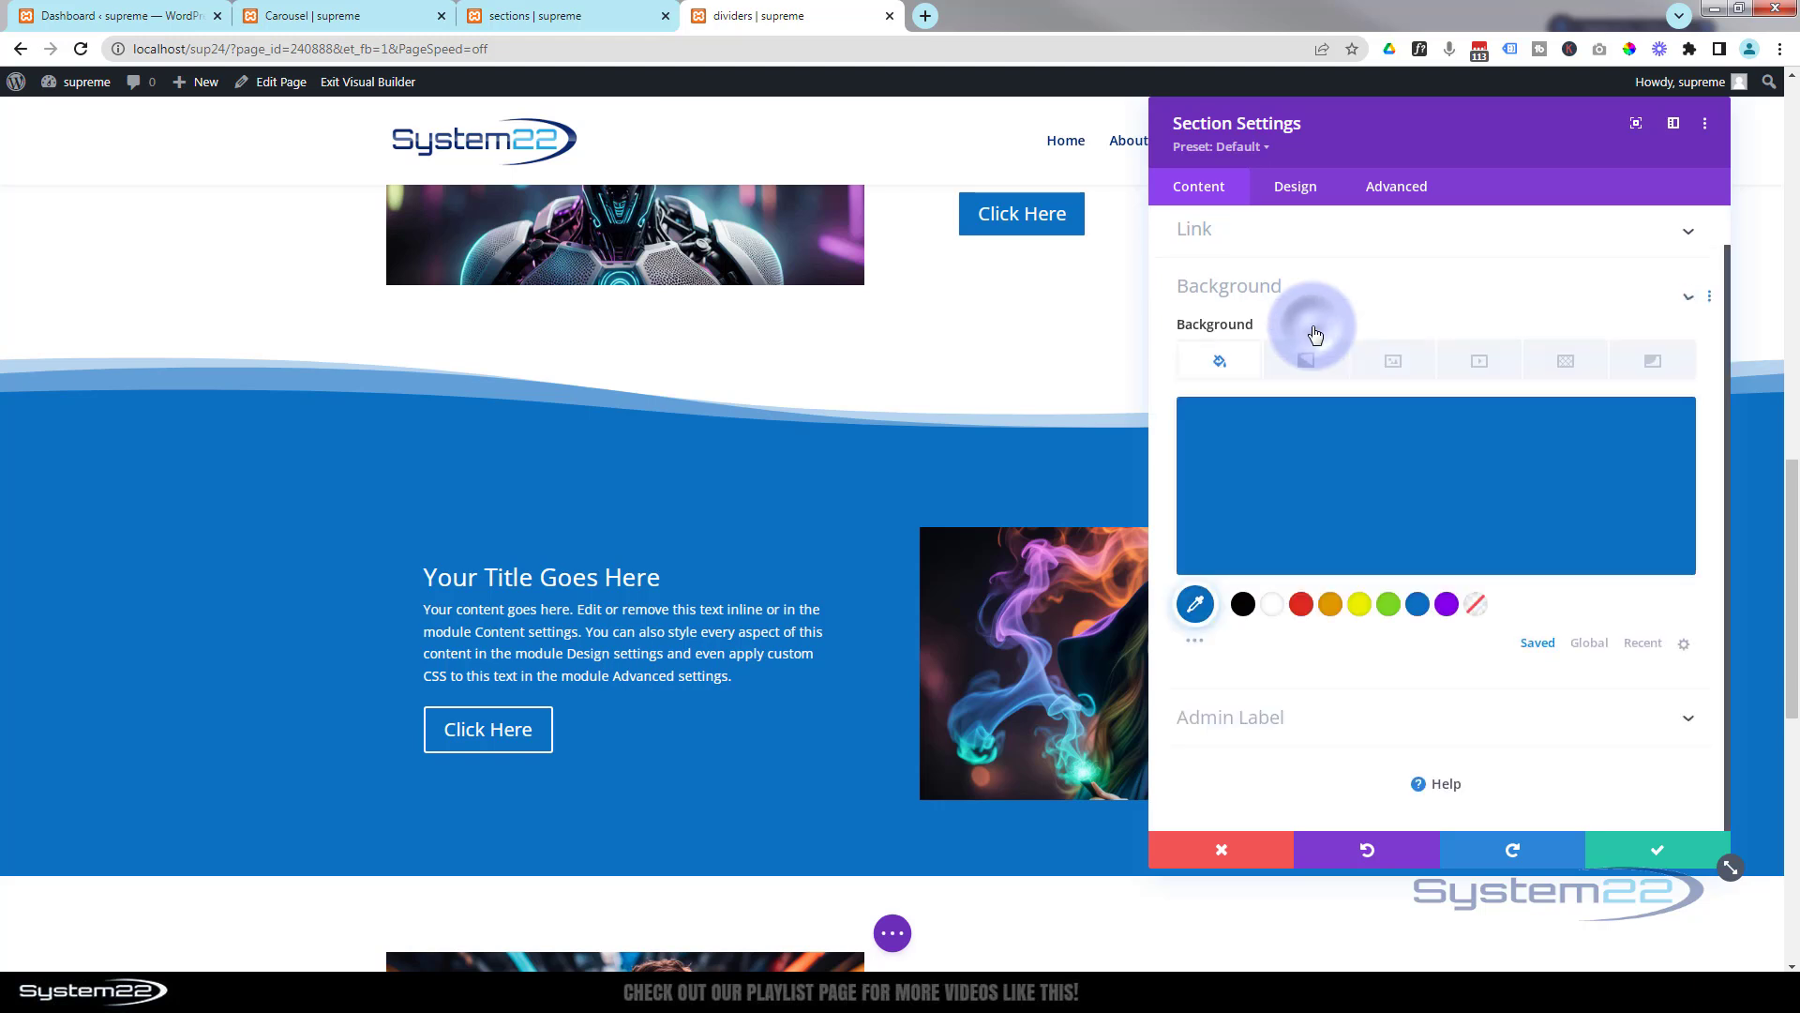
{"action": "left_click", "coordinate": [1448, 608]}
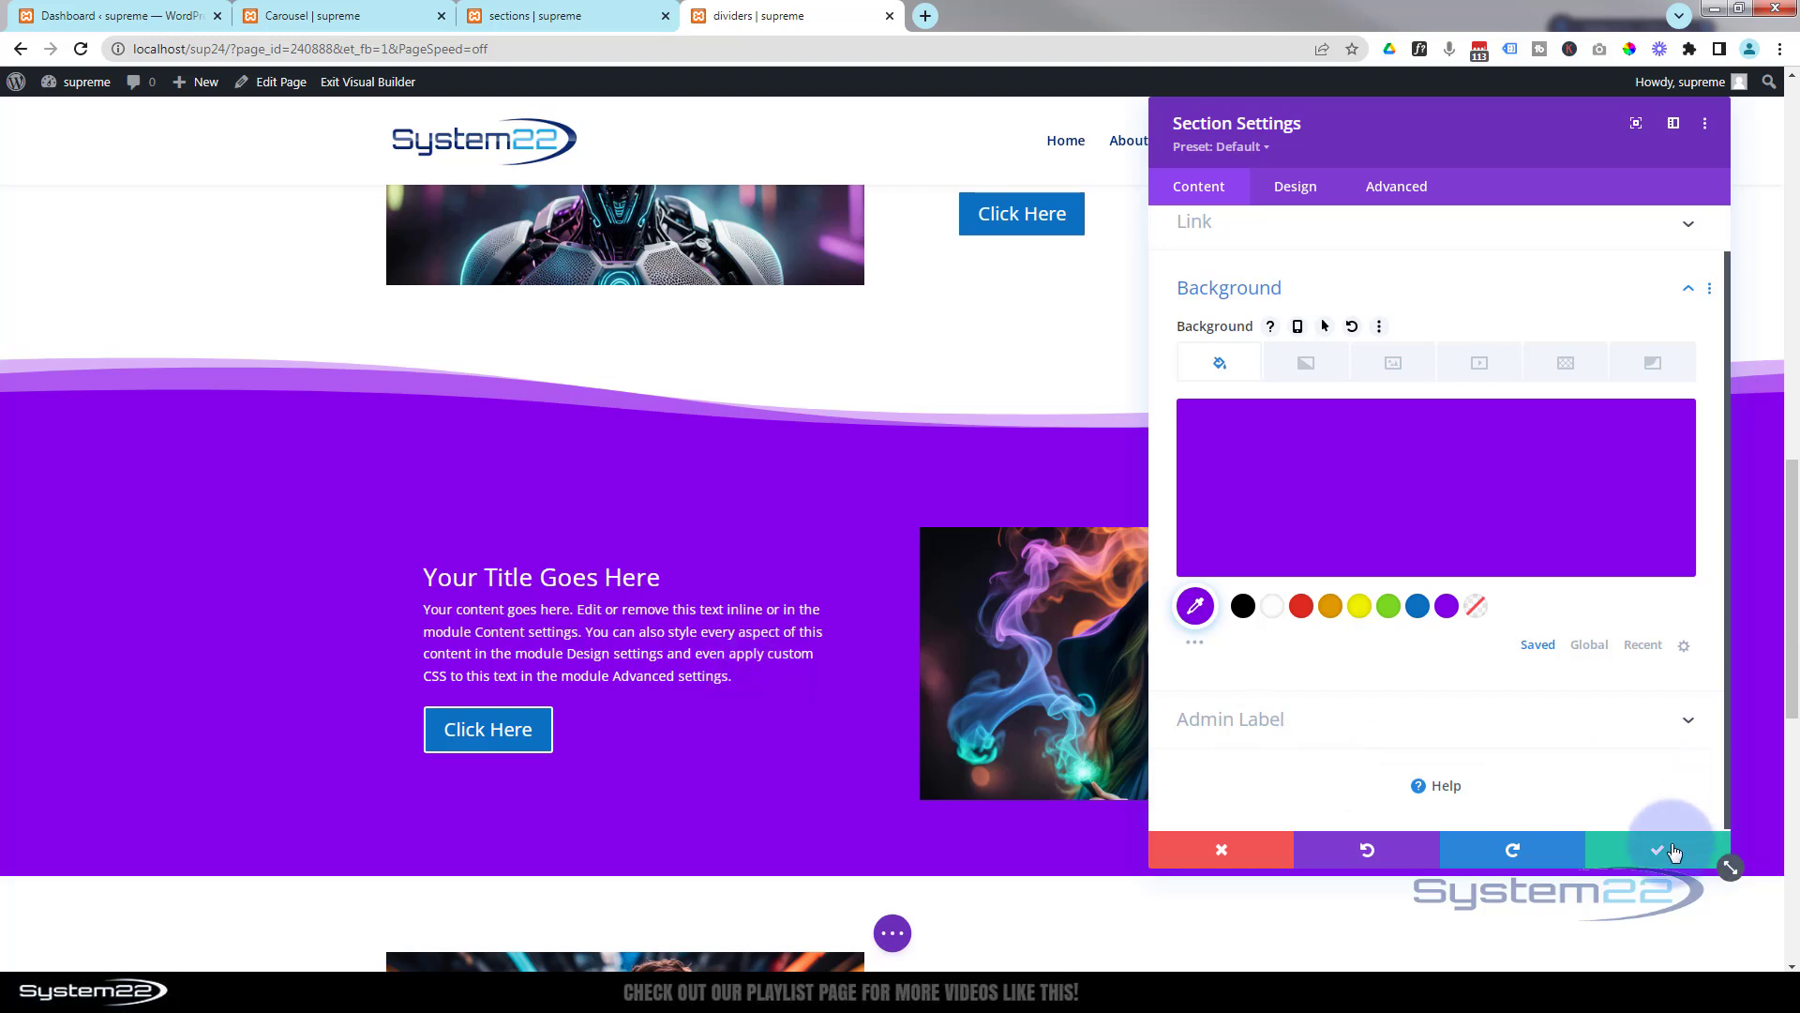
{"action": "left_click", "coordinate": [1674, 849]}
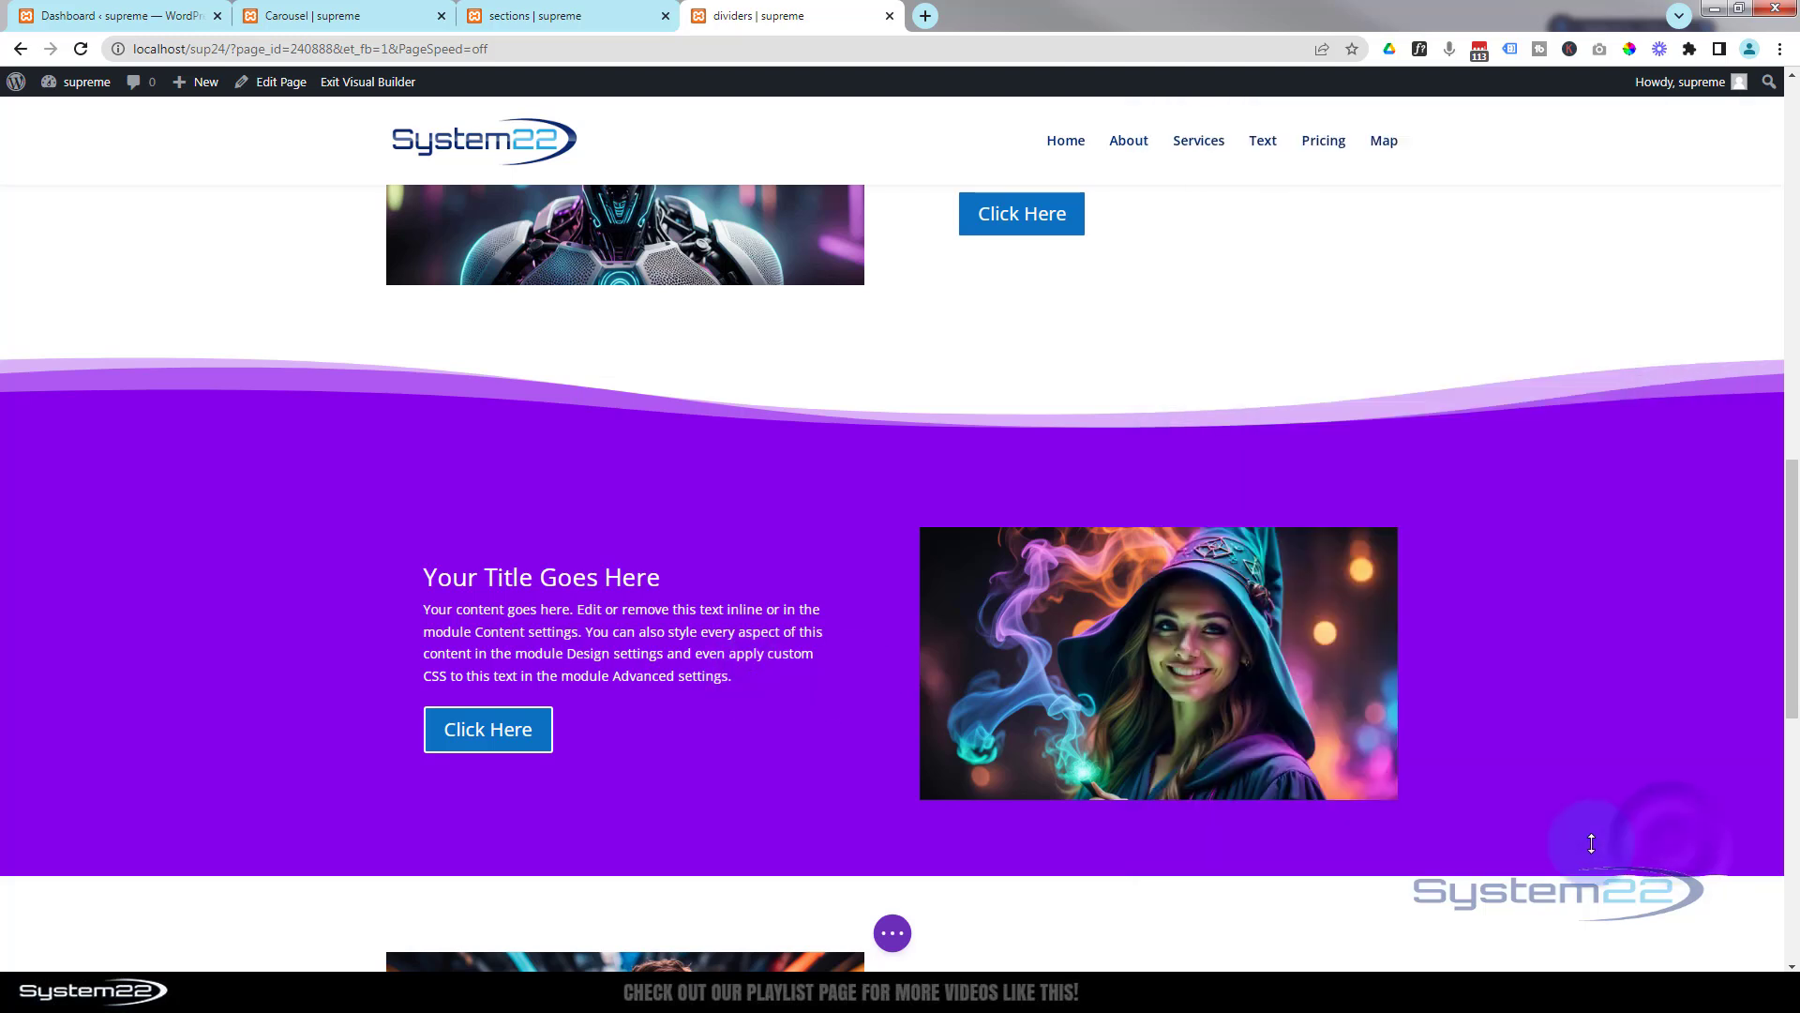
{"action": "left_click", "coordinate": [892, 937]}
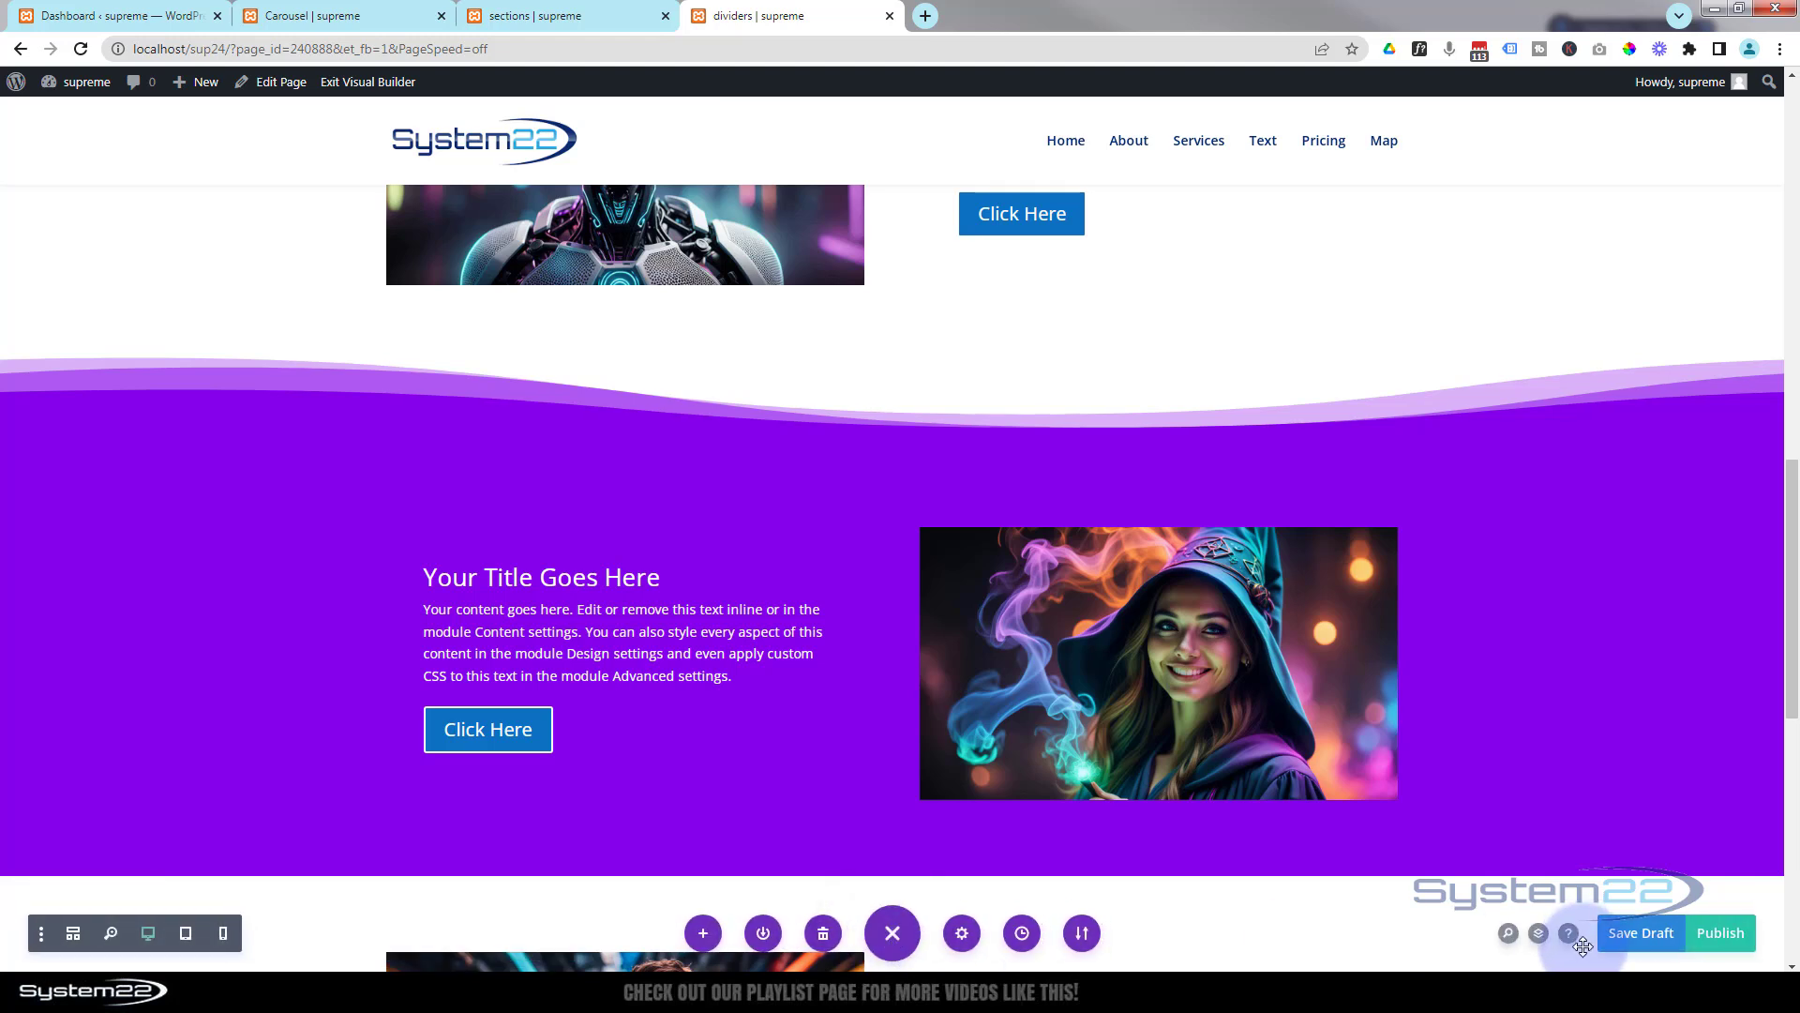
Save the page as a draft and exit the Visual Builder to view the live page
{"action": "left_click", "coordinate": [1643, 936]}
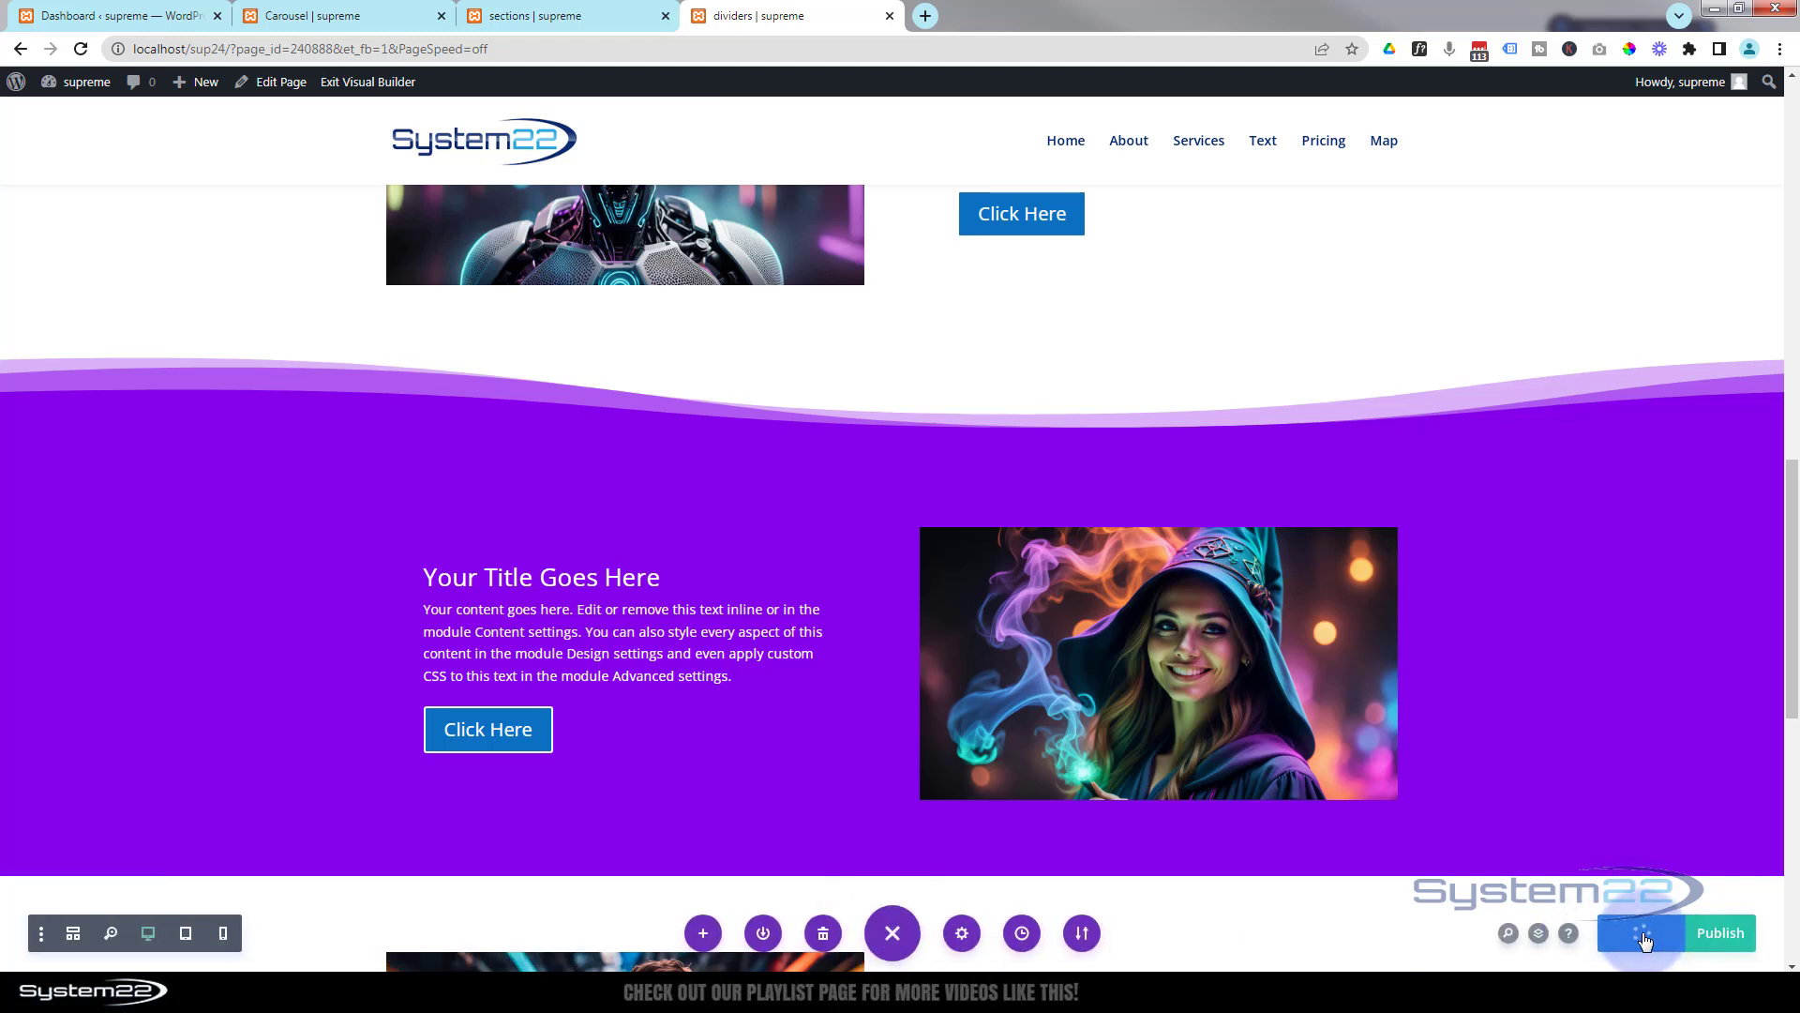
{"action": "left_click", "coordinate": [393, 84]}
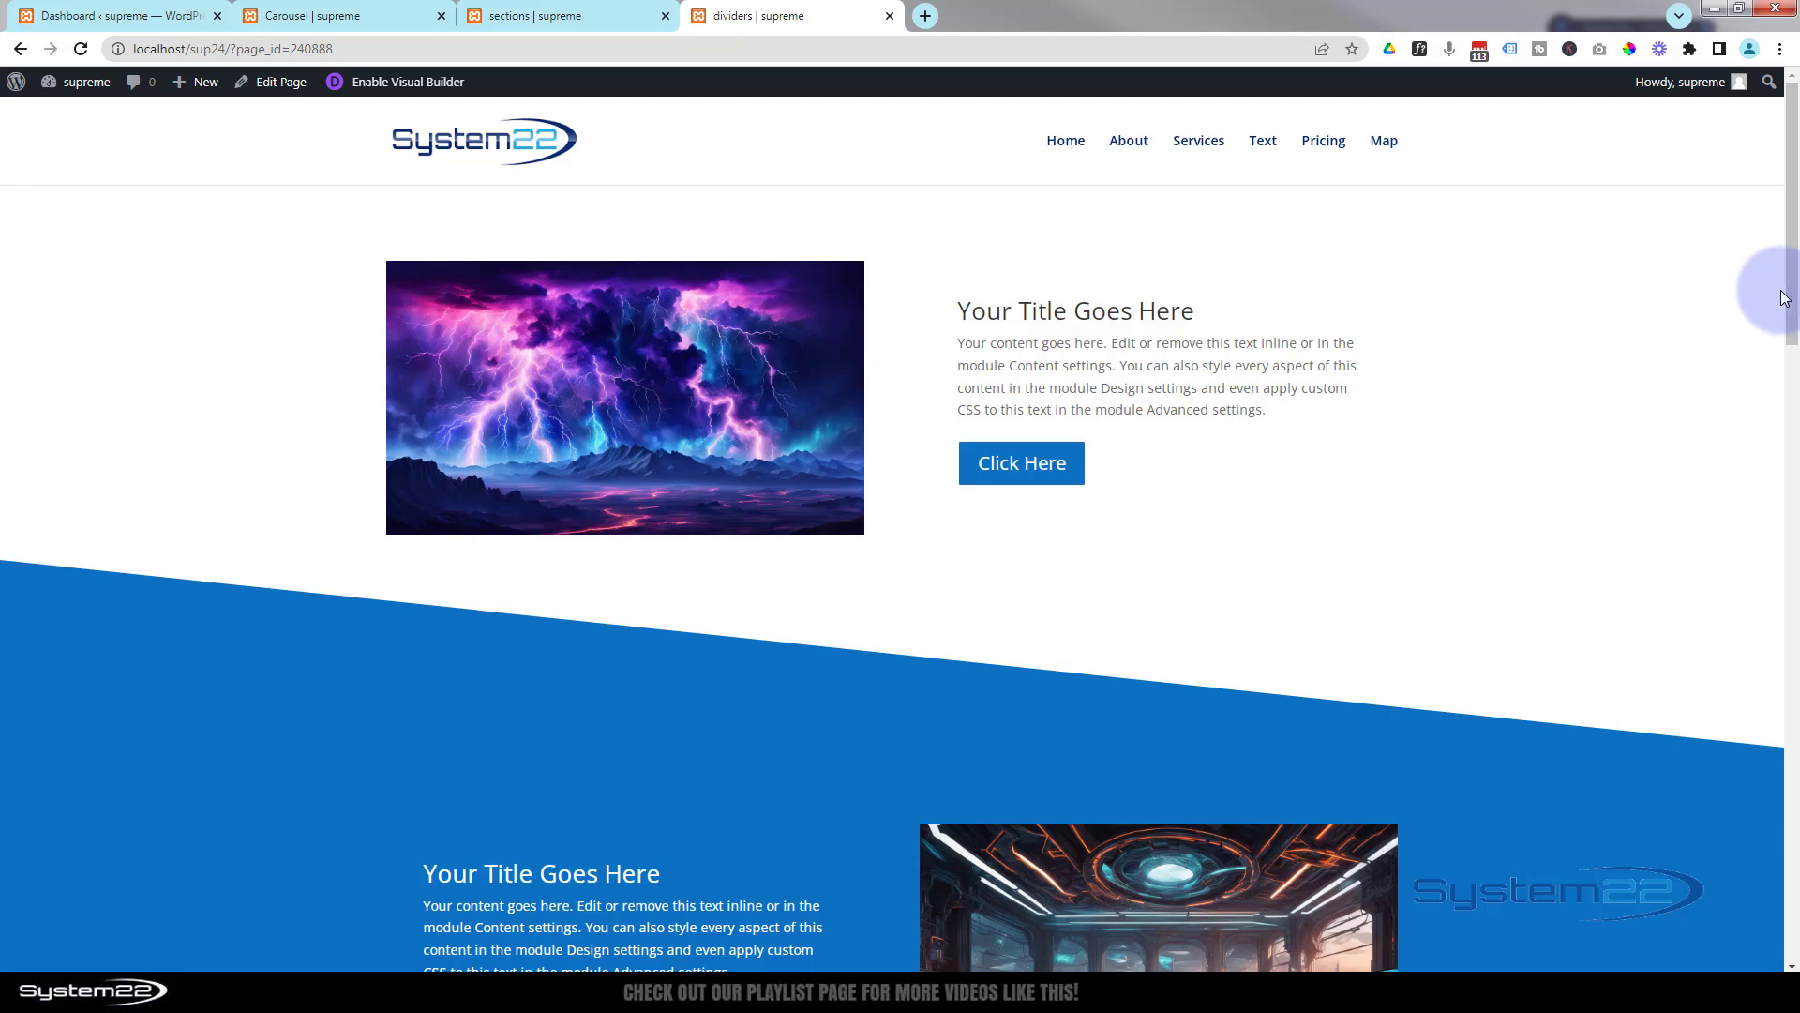
{"action": "scroll", "coordinate": [1784, 309], "scroll_direction": "down", "scroll_amount": 2}
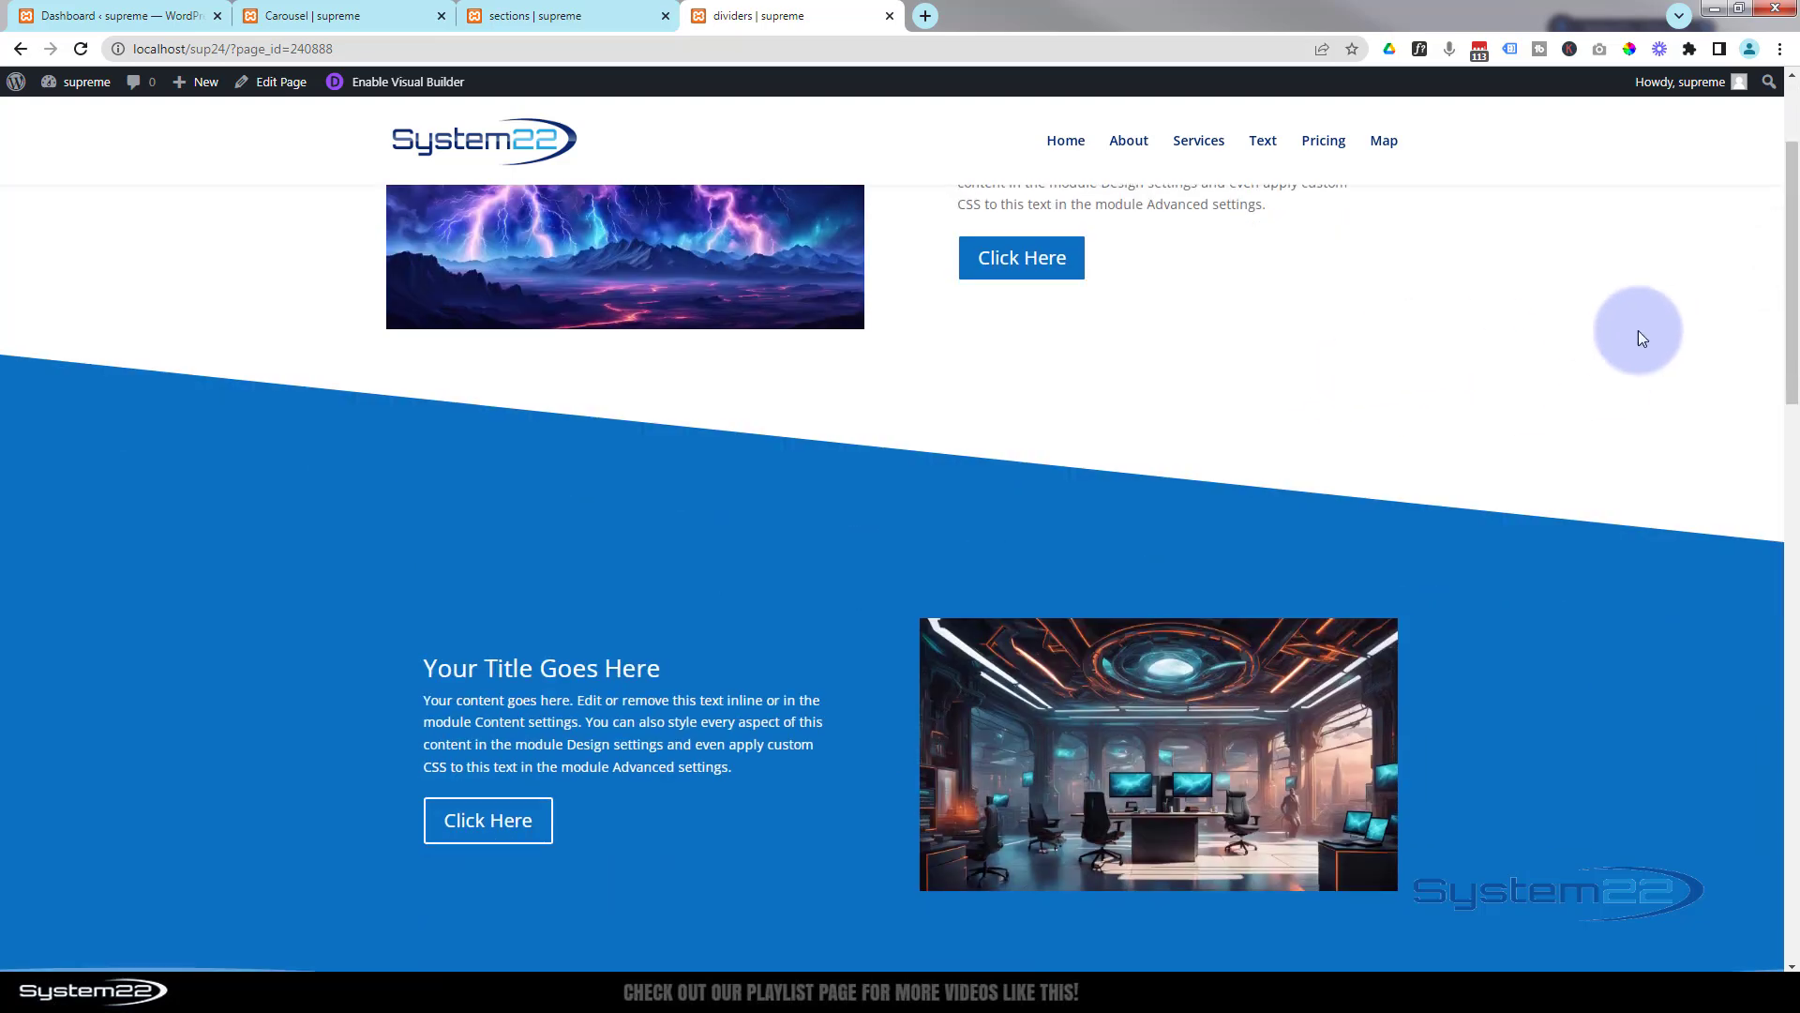
{"action": "scroll", "coordinate": [1639, 328], "scroll_direction": "down", "scroll_amount": 4}
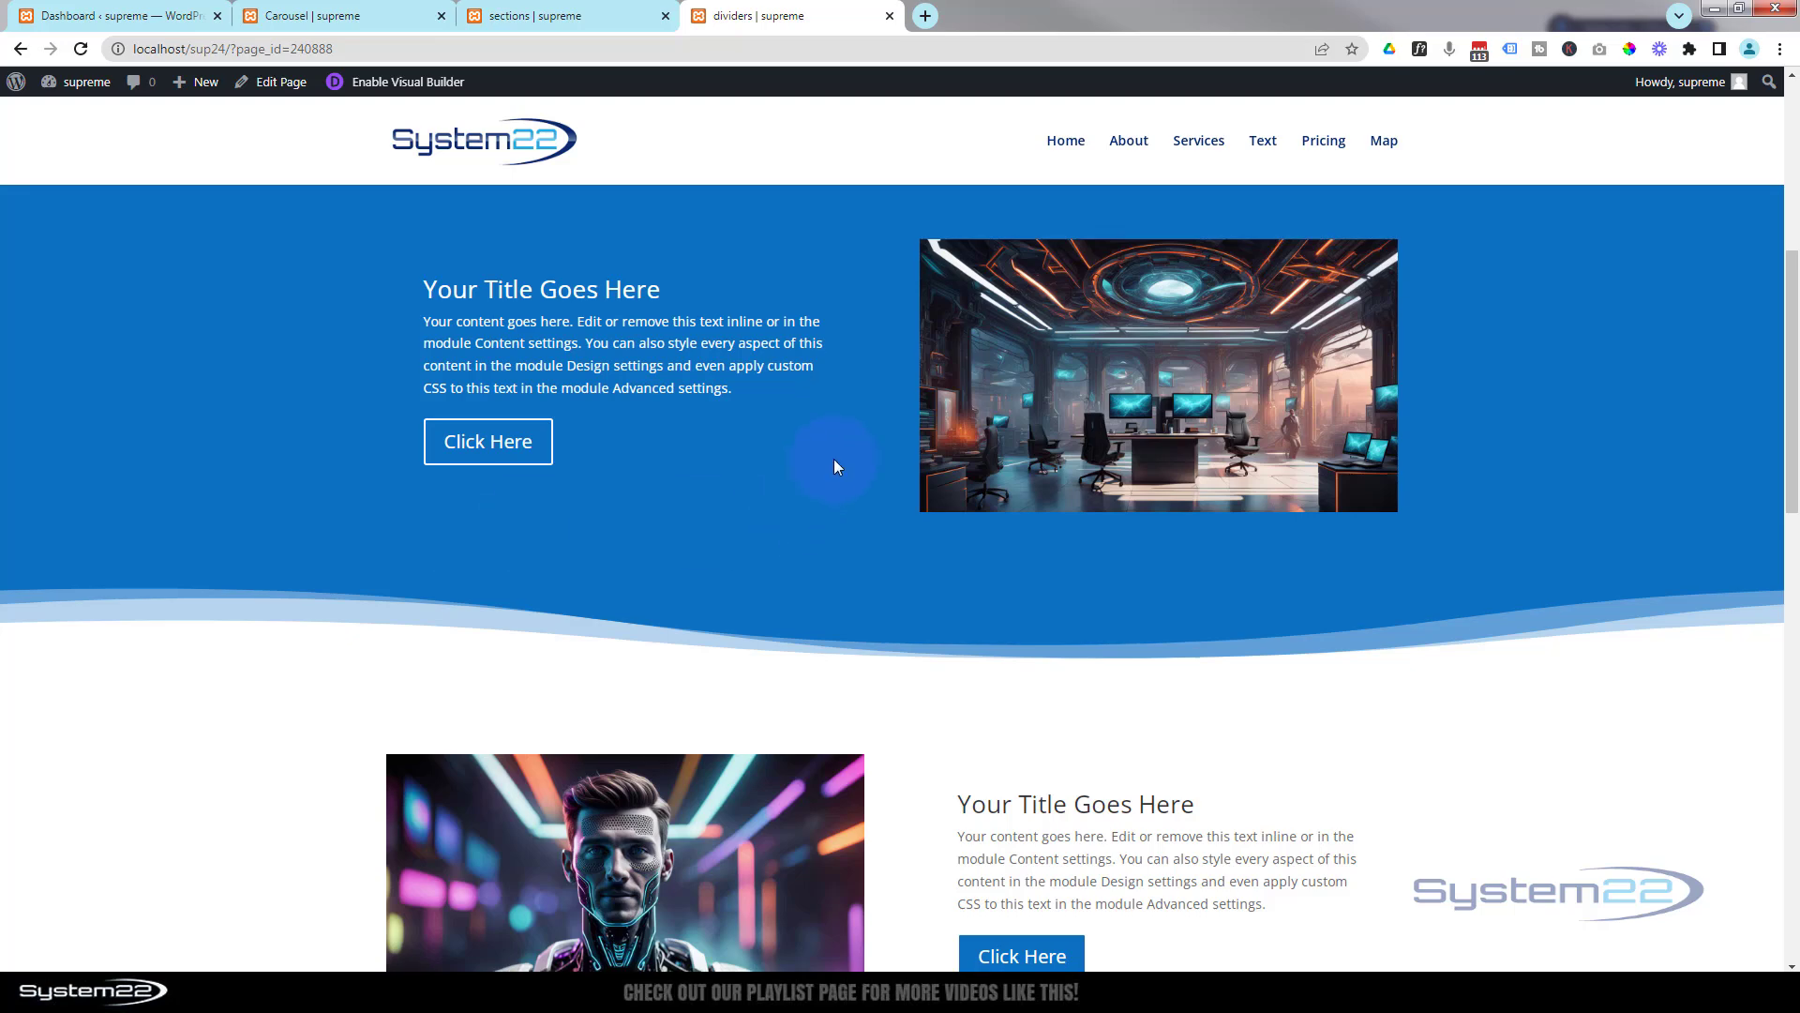
{"action": "scroll", "coordinate": [1761, 365], "scroll_direction": "down", "scroll_amount": 2}
{"action": "left_click_drag", "start_coordinate": [1793, 382], "coordinate": [1794, 430]}
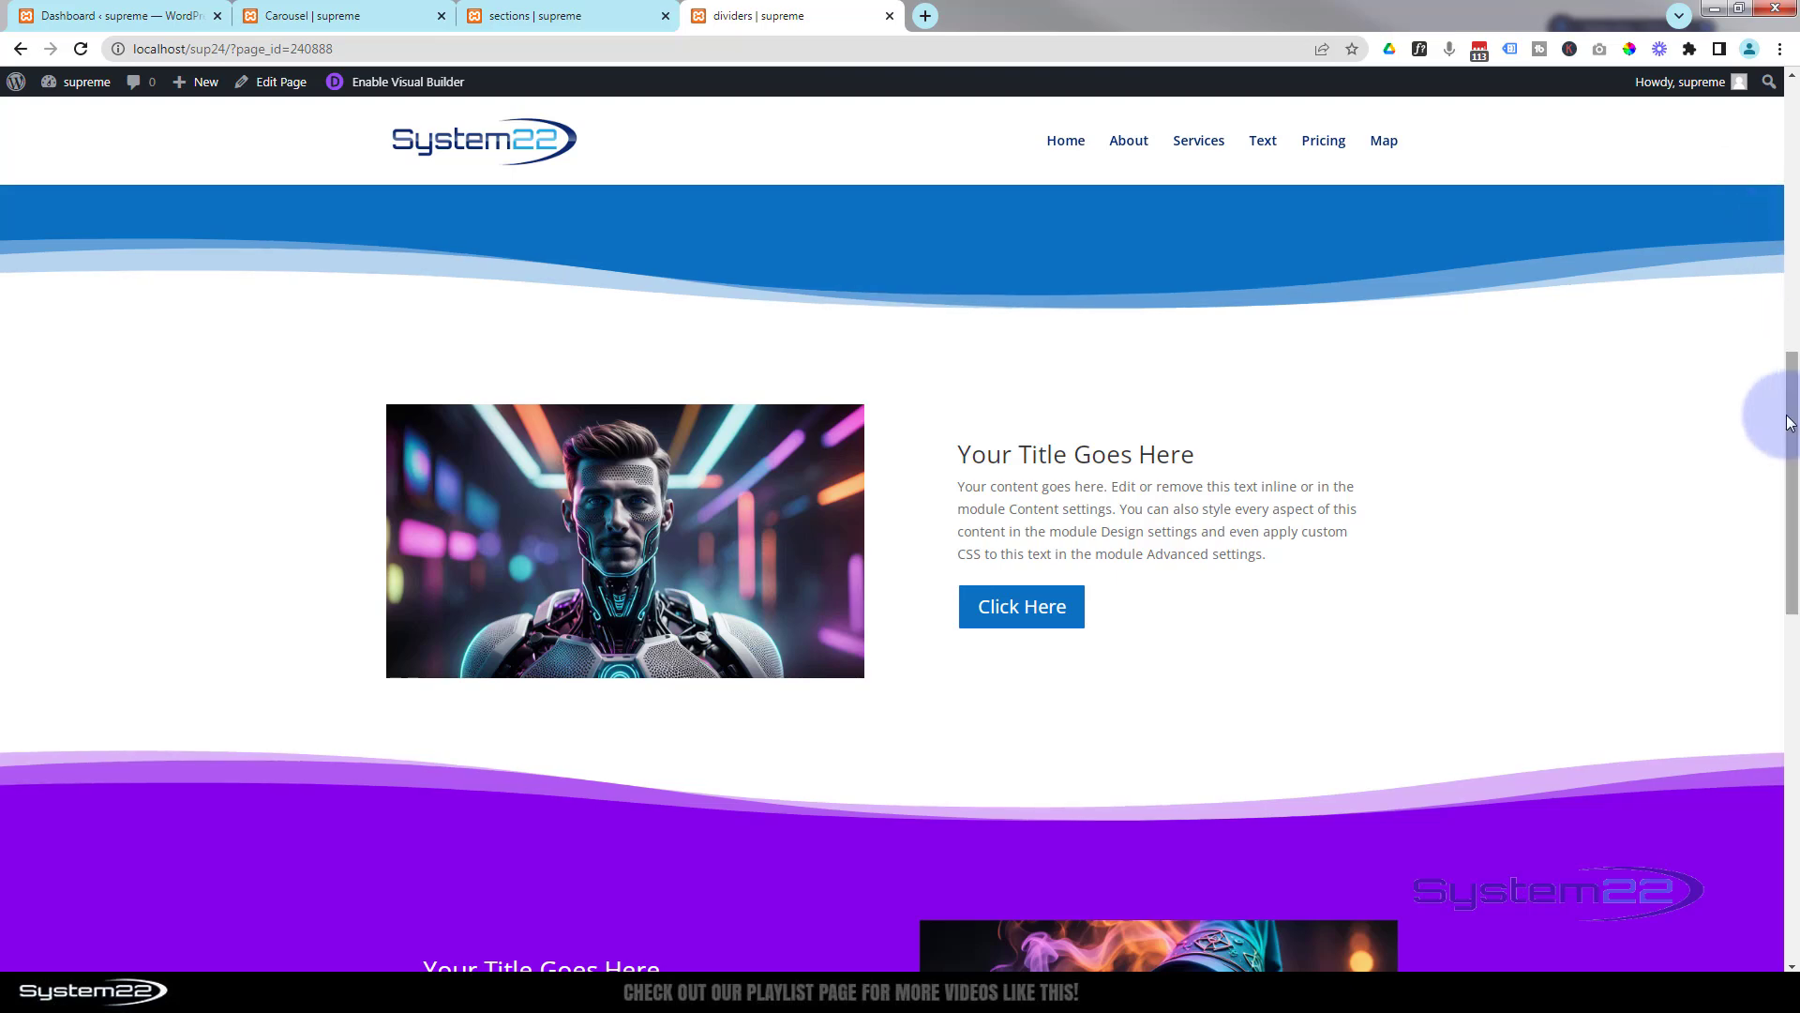
{"action": "left_click_drag", "start_coordinate": [1793, 414], "coordinate": [1793, 511]}
{"action": "left_click_drag", "start_coordinate": [1796, 519], "coordinate": [1794, 725]}
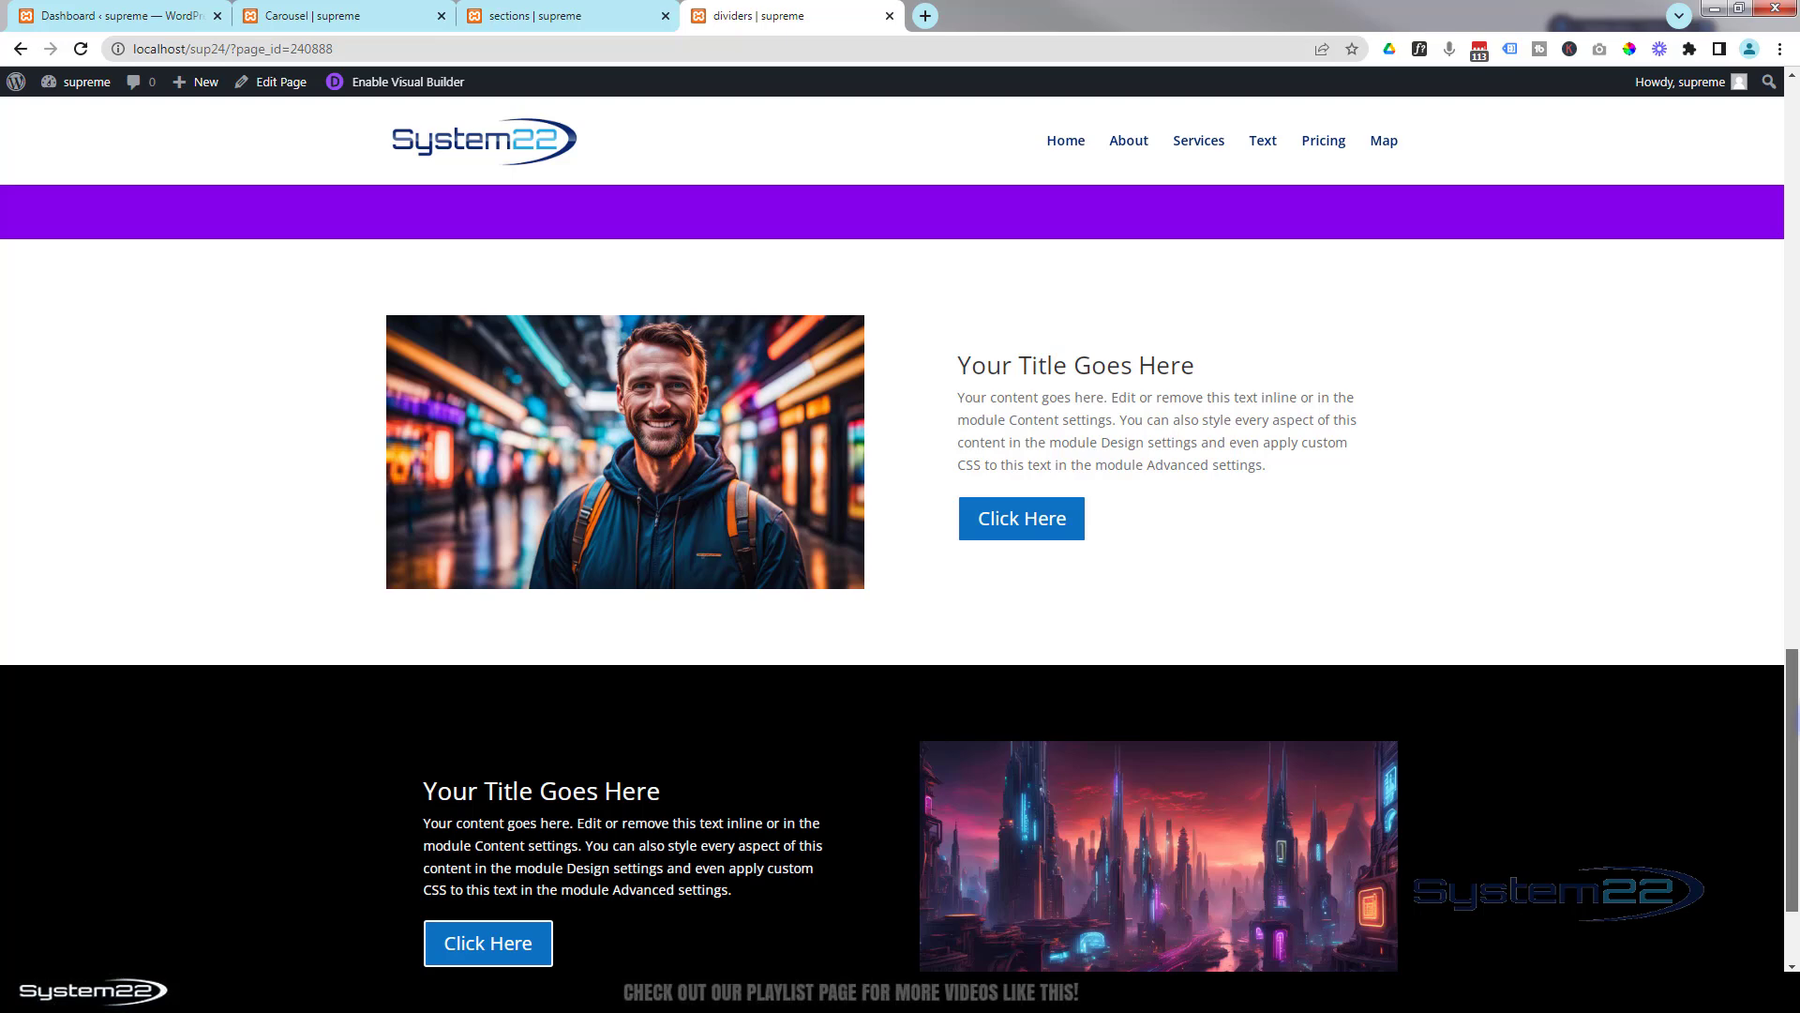
{"action": "scroll", "coordinate": [1706, 467], "scroll_direction": "down", "scroll_amount": 2}
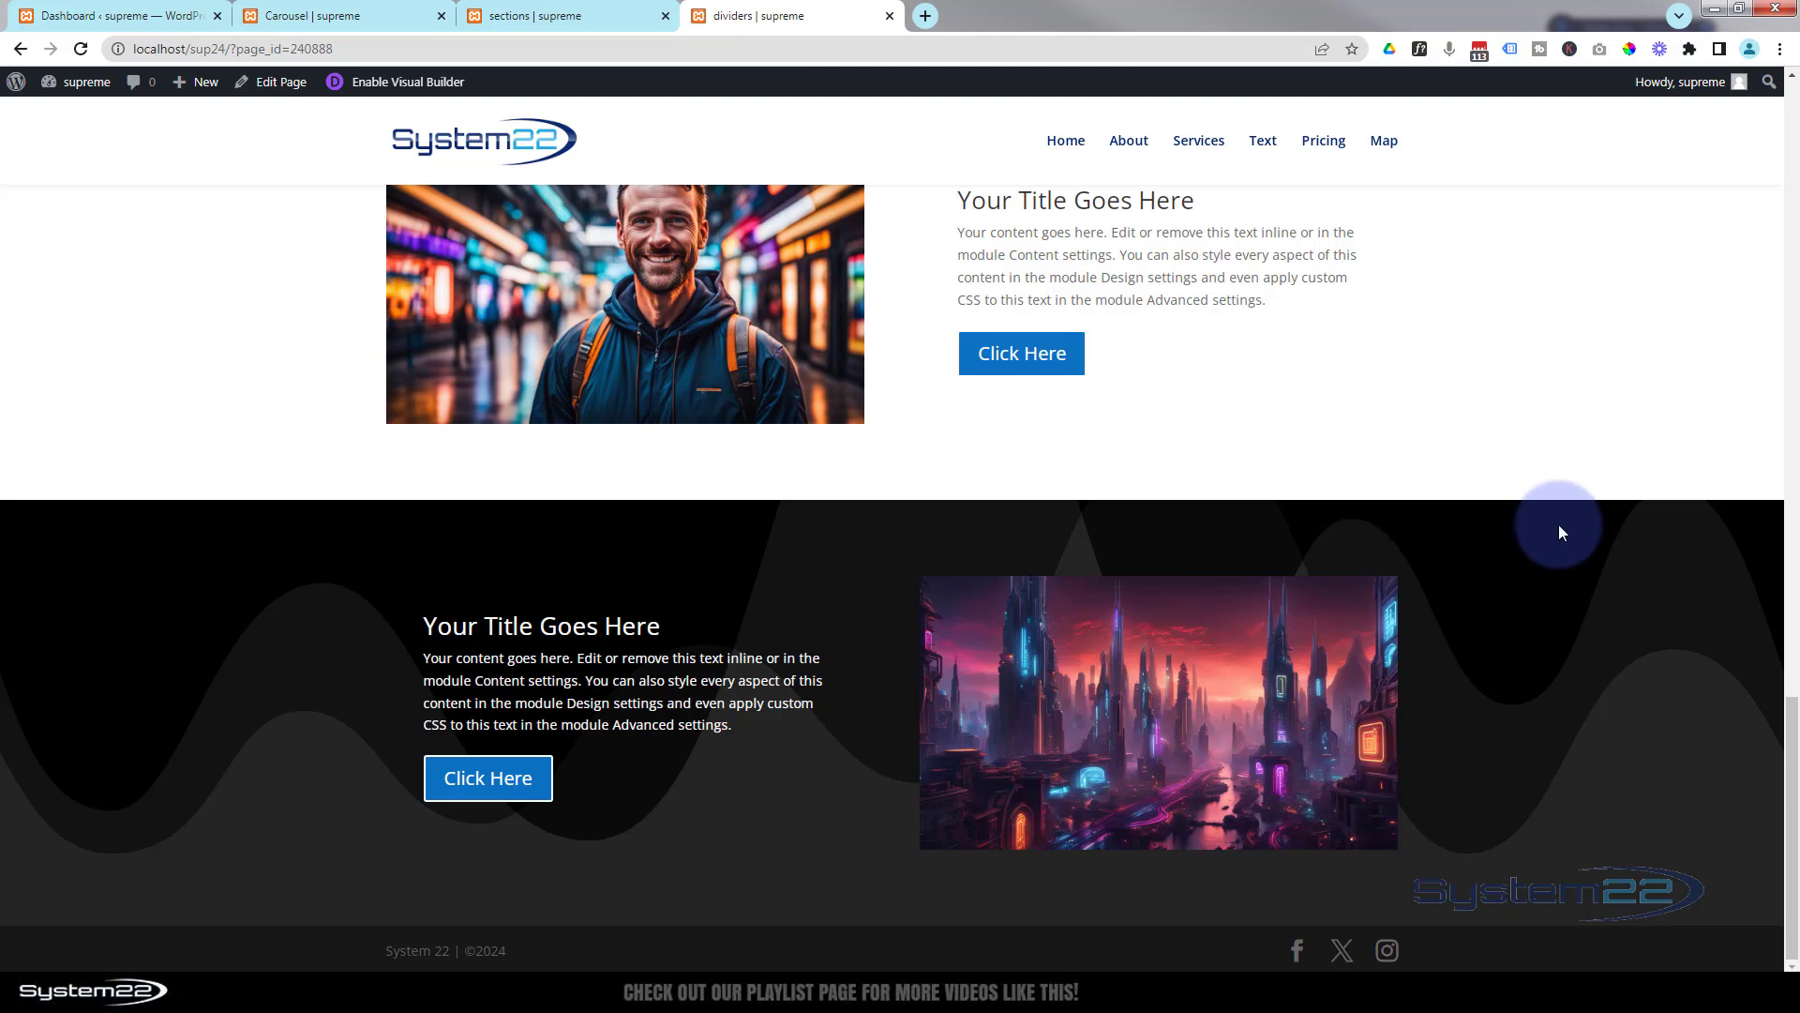
{"action": "scroll", "coordinate": [1553, 519], "scroll_direction": "up", "scroll_amount": 4}
{"action": "scroll", "coordinate": [1554, 518], "scroll_direction": "up", "scroll_amount": 5}
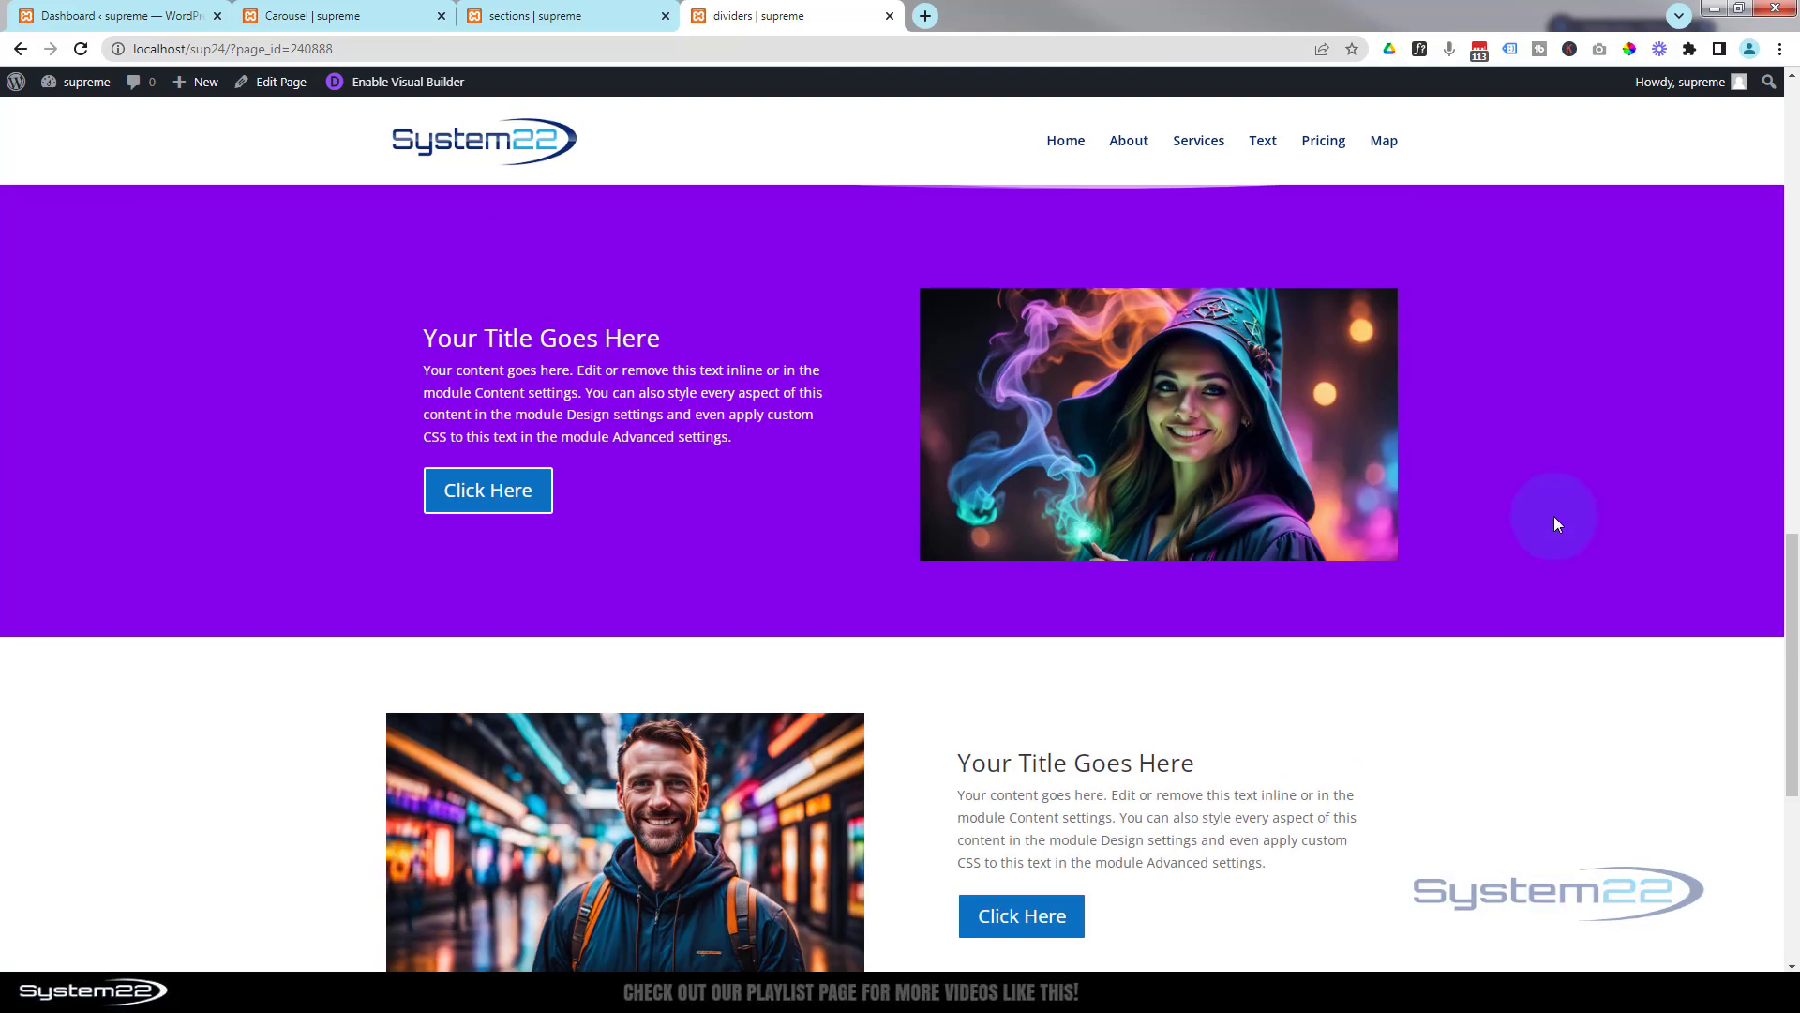
{"action": "scroll", "coordinate": [1546, 576], "scroll_direction": "up", "scroll_amount": 3}
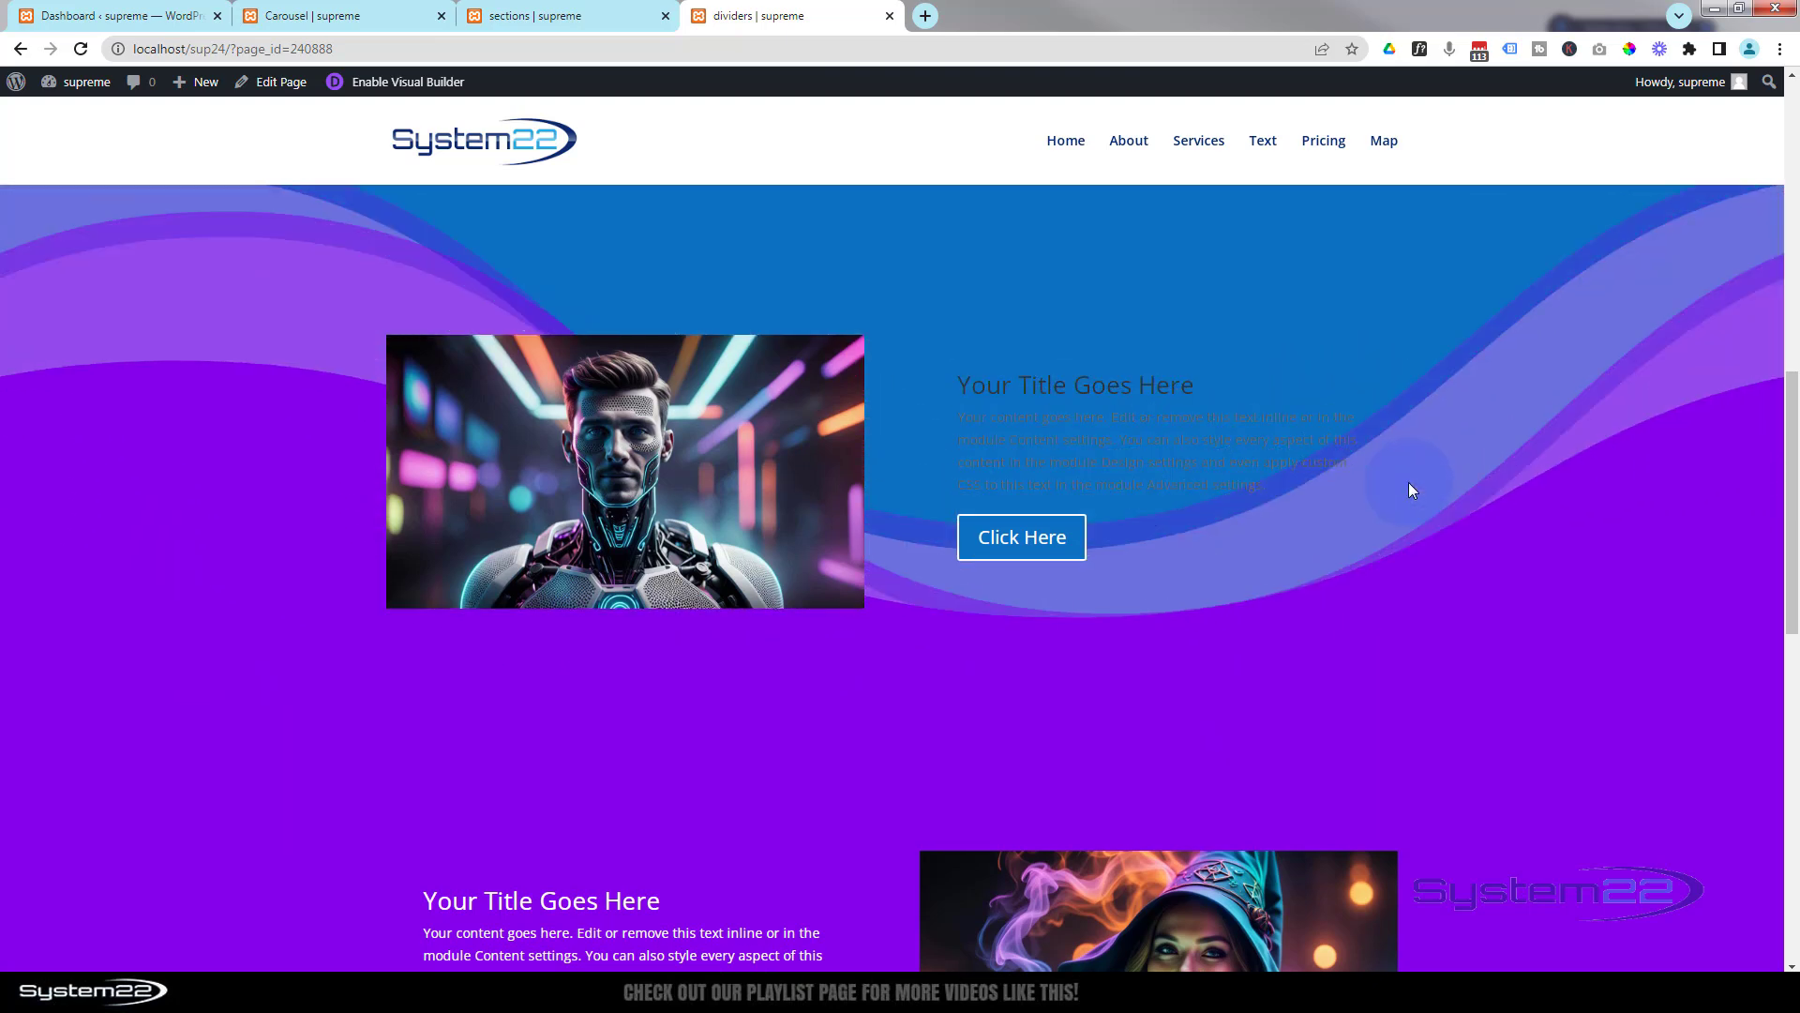
{"action": "scroll", "coordinate": [1408, 485], "scroll_direction": "up", "scroll_amount": 8}
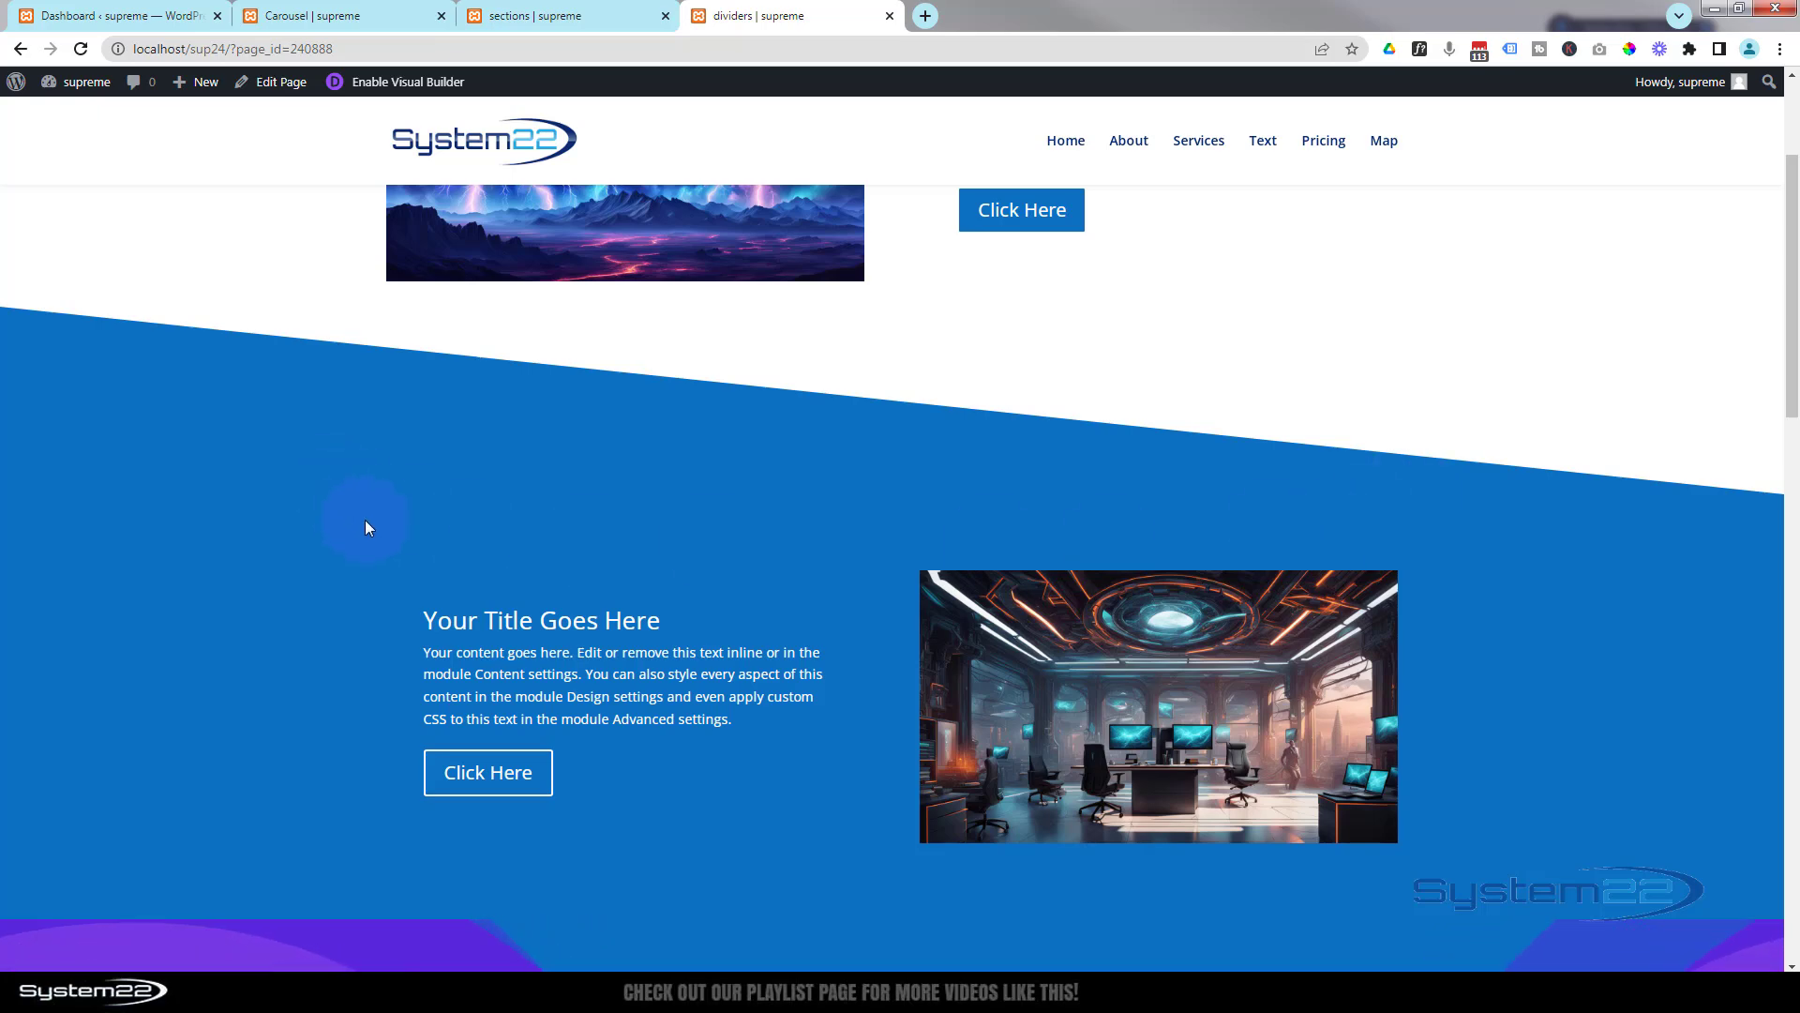
{"action": "scroll", "coordinate": [361, 529], "scroll_direction": "up", "scroll_amount": 2}
{"action": "scroll", "coordinate": [220, 750], "scroll_direction": "up", "scroll_amount": 1}
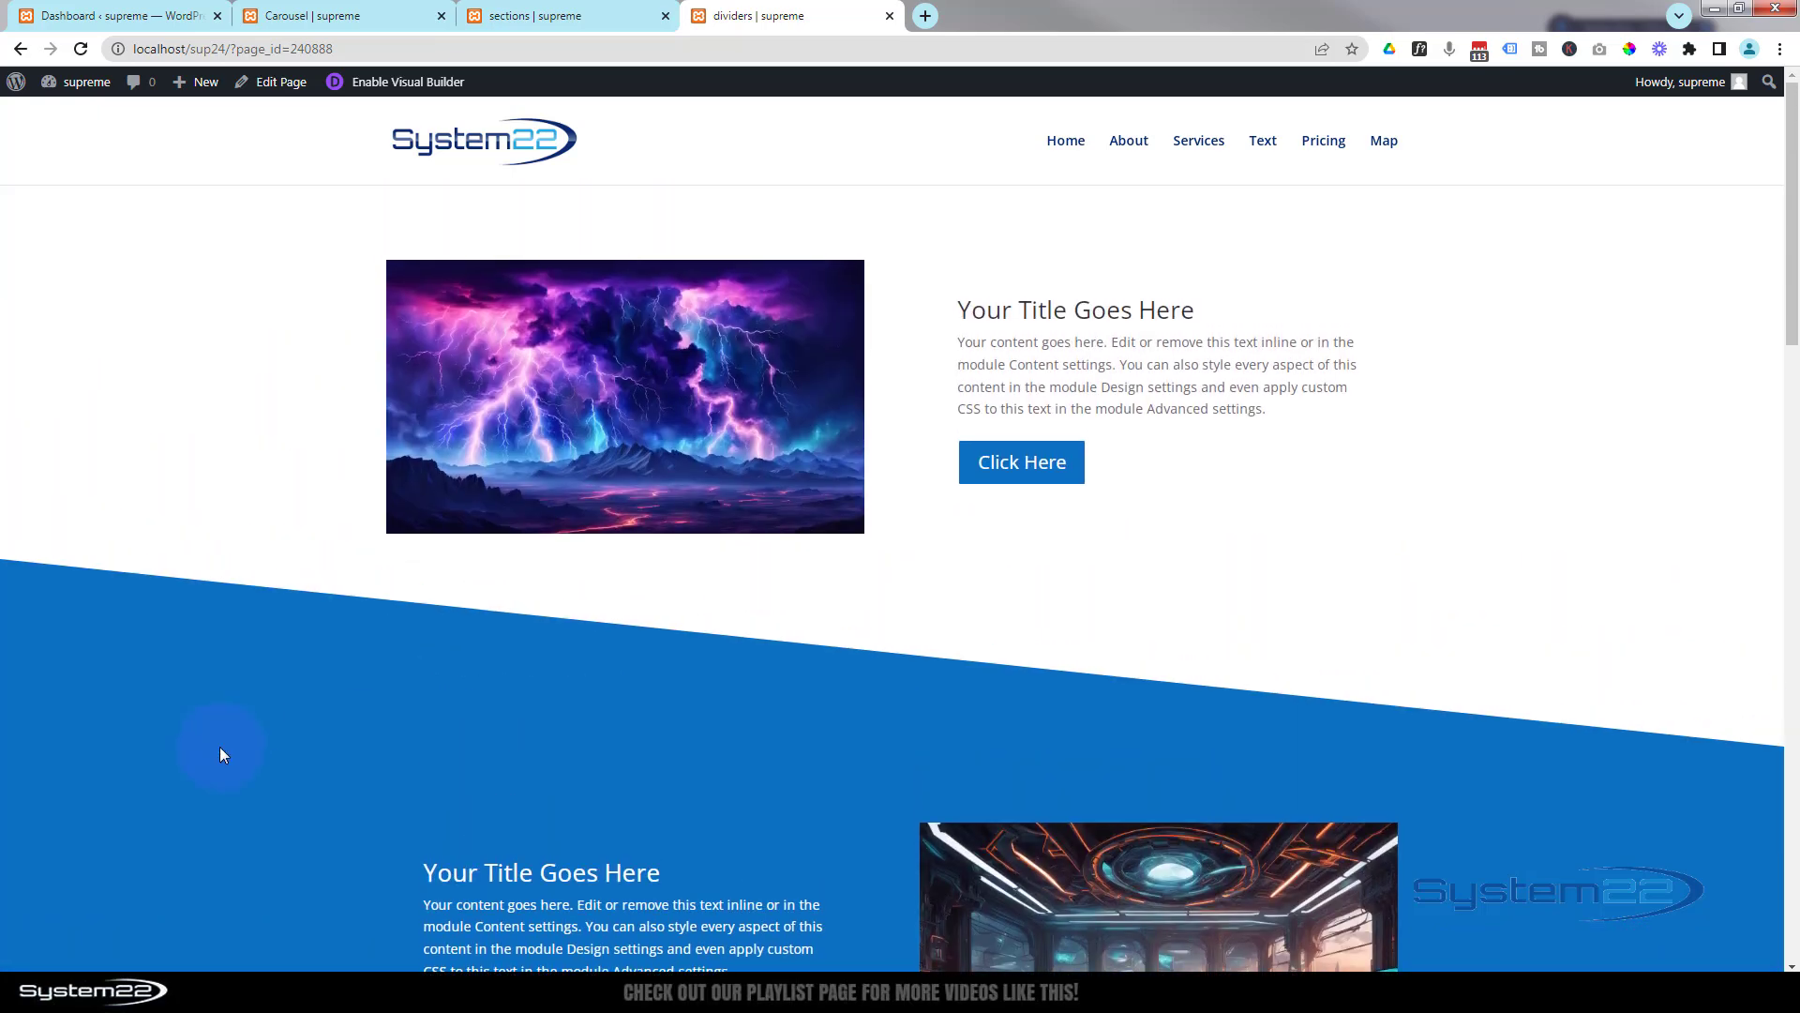